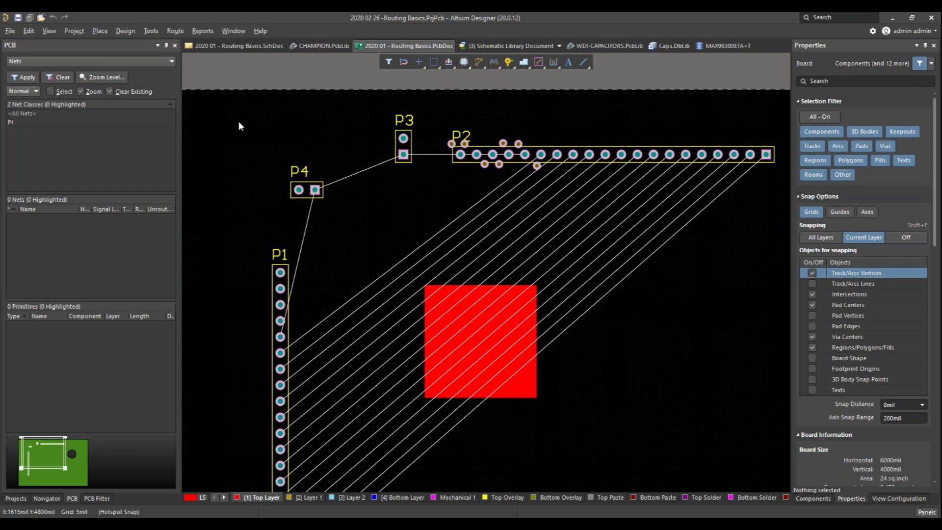
pyautogui.click(172, 31)
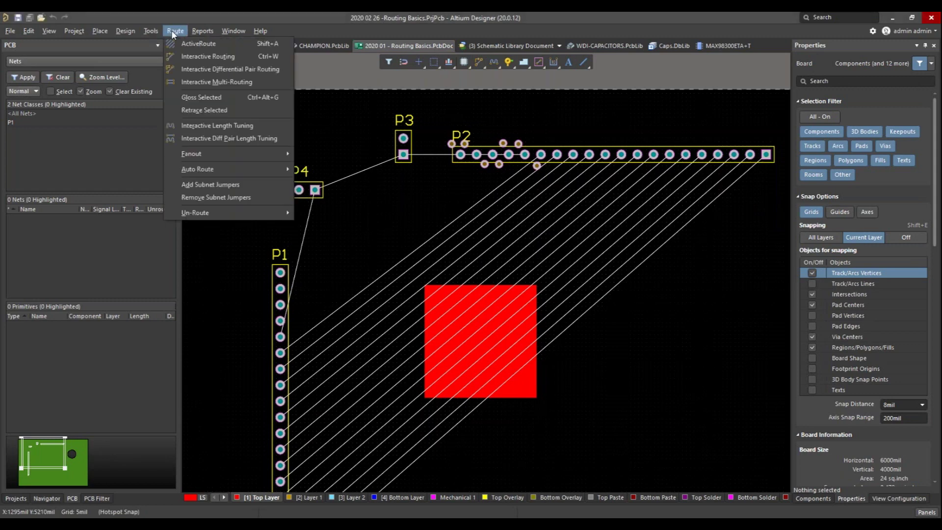
pyautogui.click(270, 58)
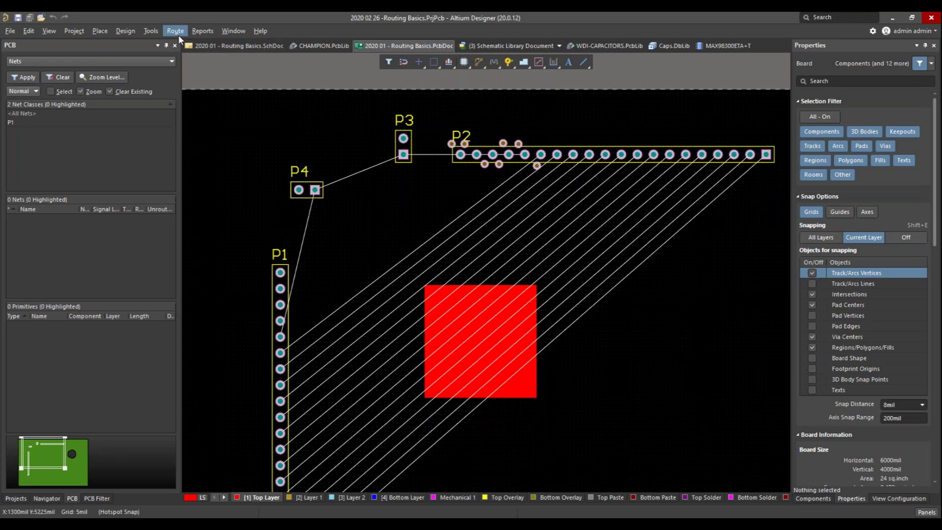
pyautogui.press('u')
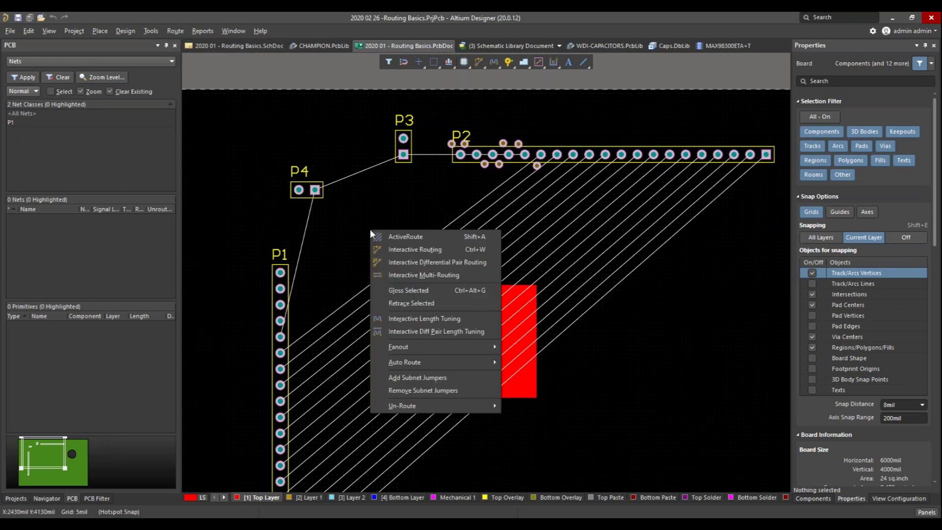
pyautogui.press('t')
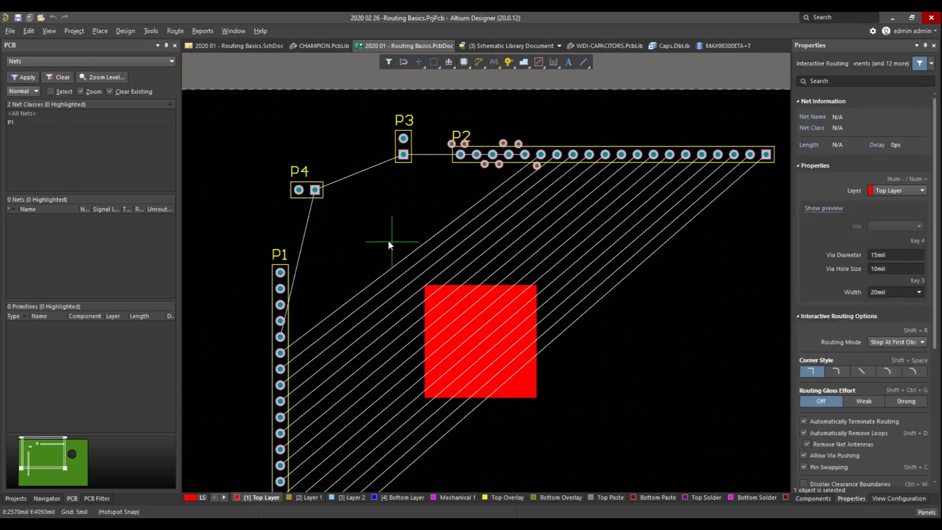
pyautogui.press('Escape')
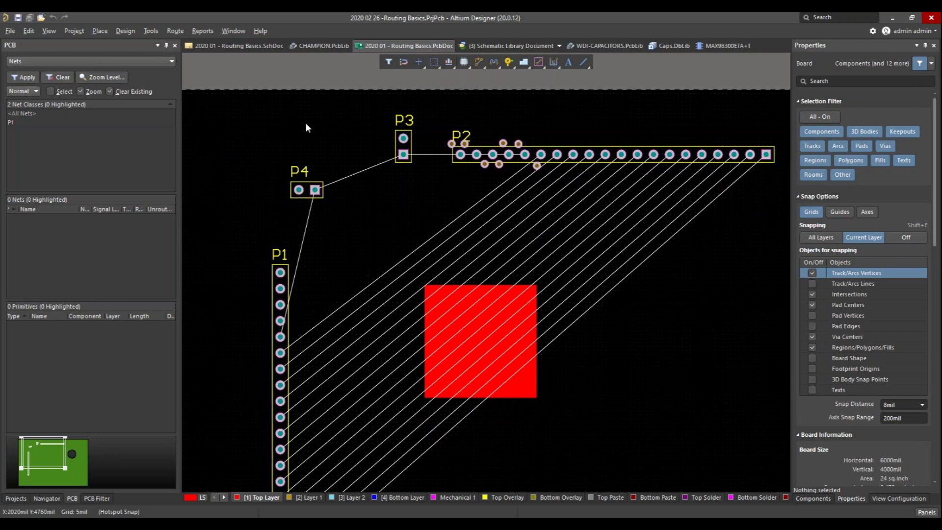
pyautogui.click(101, 32)
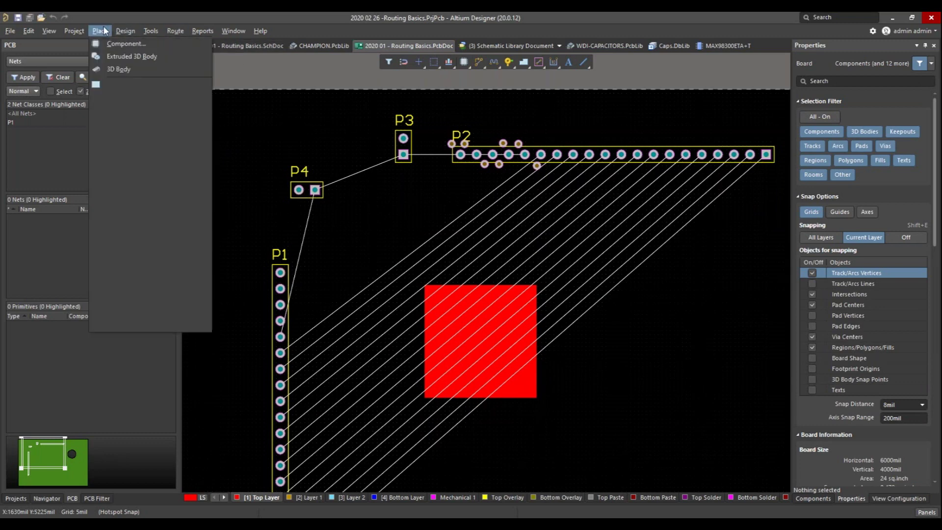
pyautogui.moveTo(178, 34)
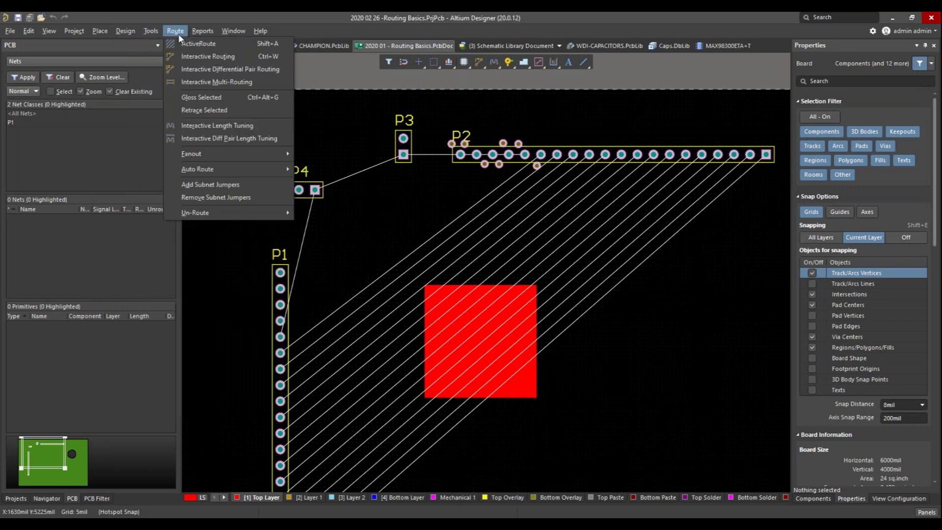
pyautogui.moveTo(106, 31)
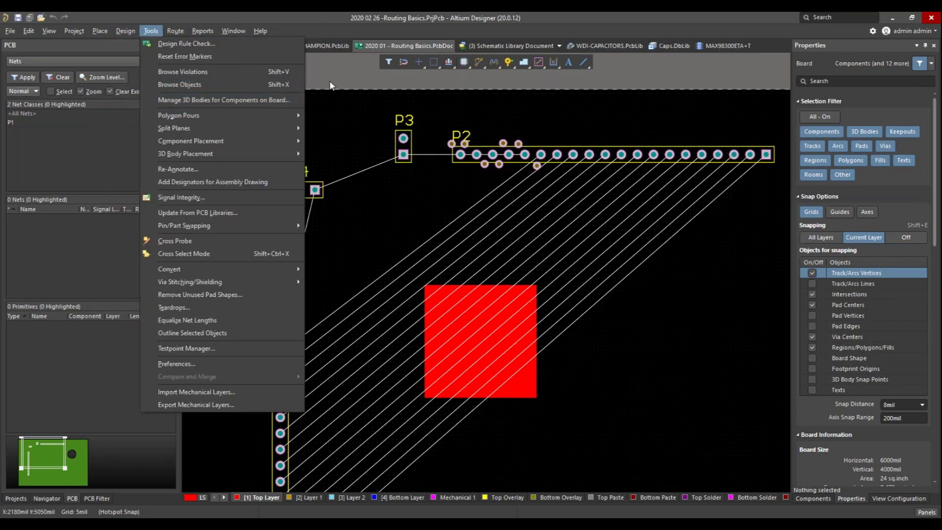
pyautogui.click(329, 81)
pyautogui.press('p')
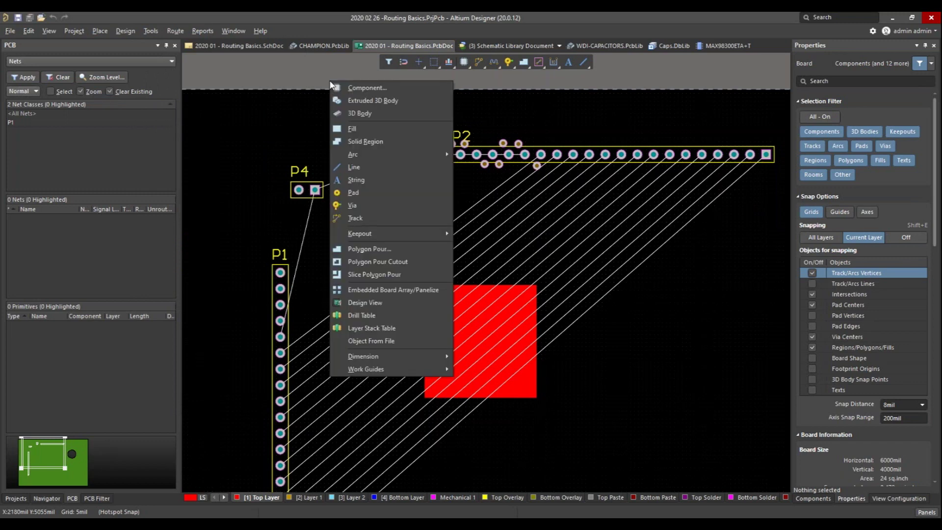
pyautogui.press('t')
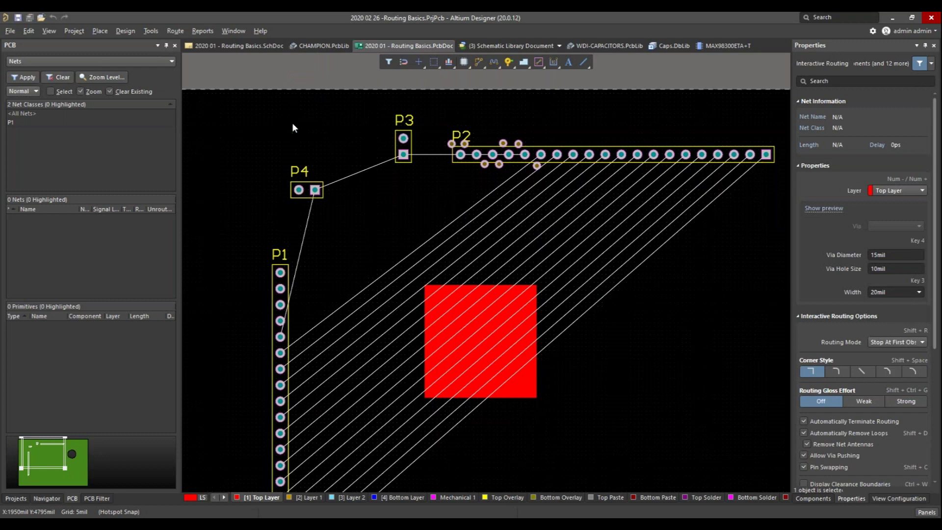
pyautogui.press('Escape')
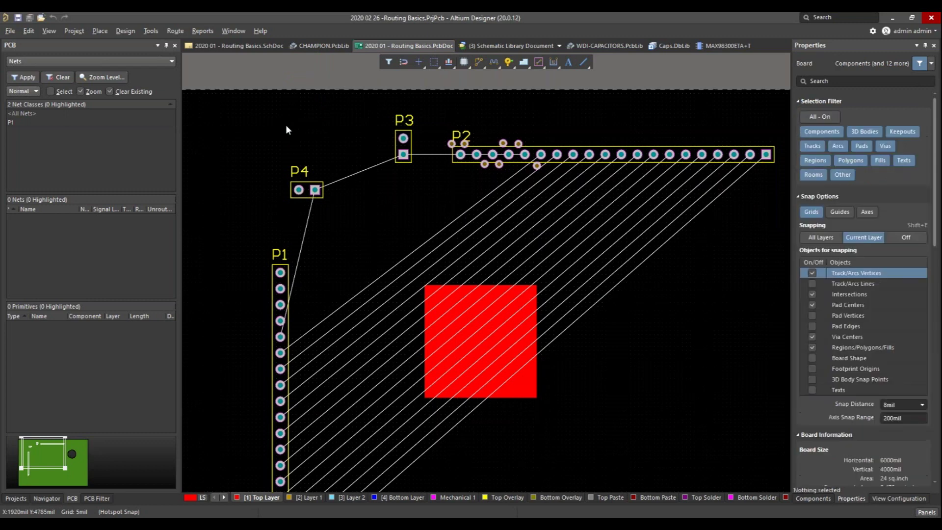
pyautogui.click(105, 33)
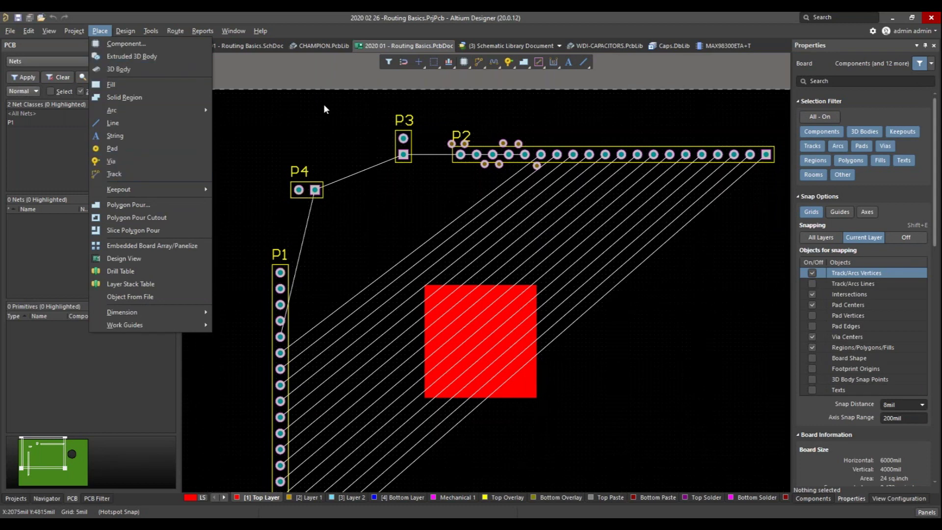
pyautogui.click(333, 81)
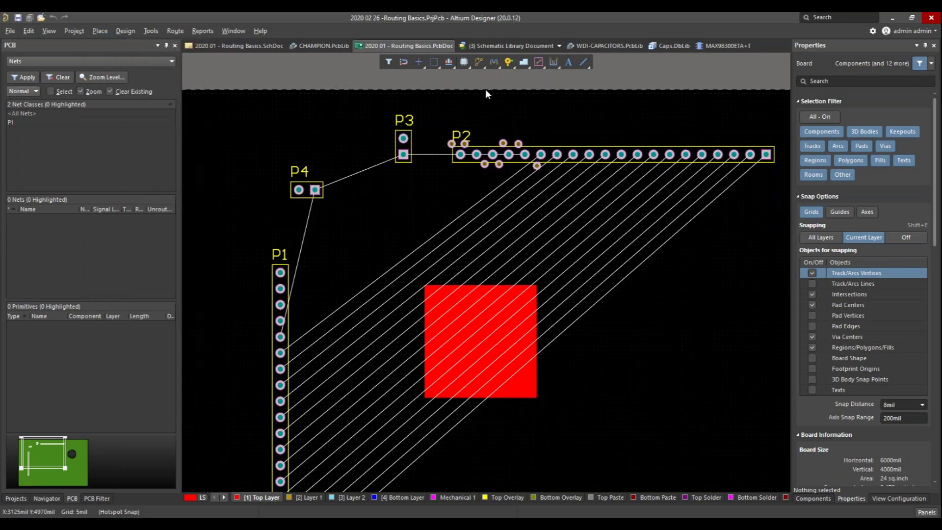
# Start an interactive routing track on the Top Layer from pad 15 of connector P1
pyautogui.click(479, 63)
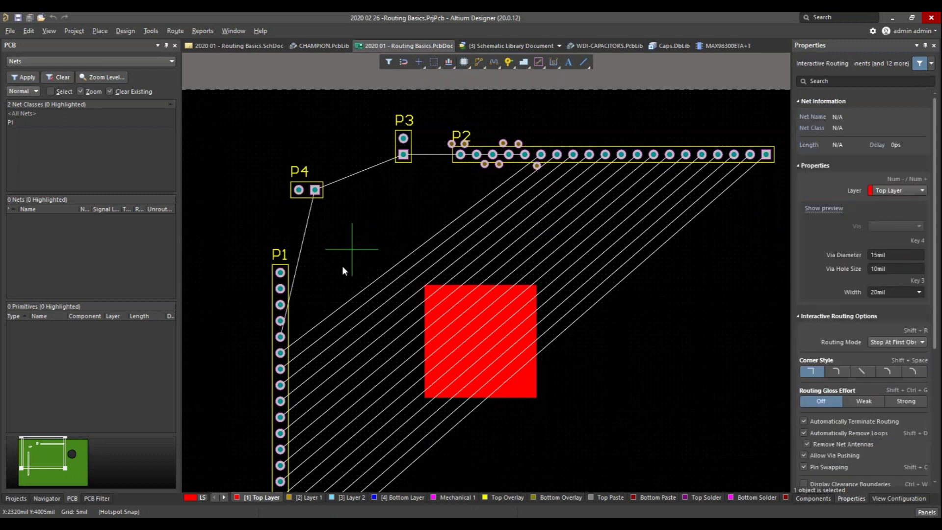
pyautogui.keyDown('ctrl'); pyautogui.scroll(2, 322, 301); pyautogui.keyUp('ctrl')
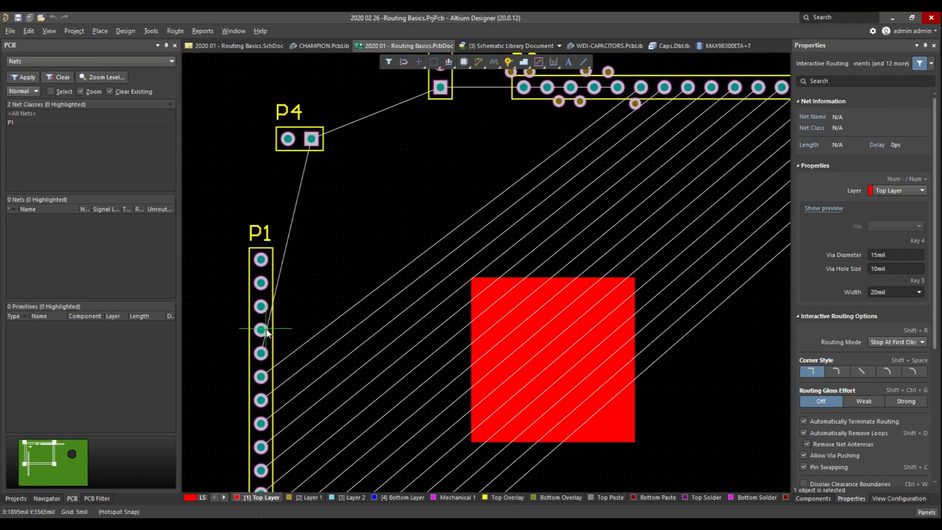
pyautogui.keyDown('ctrl'); pyautogui.scroll(2, 240, 402); pyautogui.keyUp('ctrl')
pyautogui.scroll(-2, 365, 330)
pyautogui.keyDown('ctrl'); pyautogui.scroll(3, 366, 330); pyautogui.keyUp('ctrl')
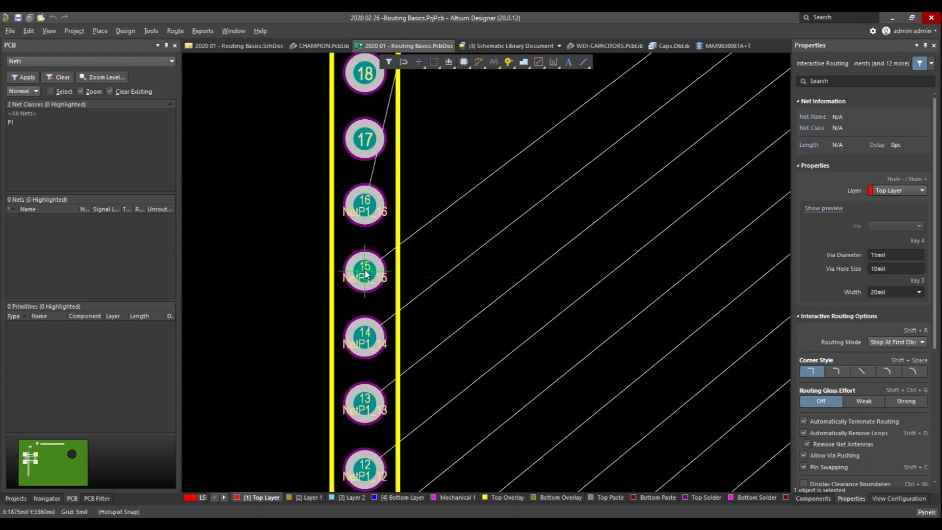
pyautogui.click(364, 274)
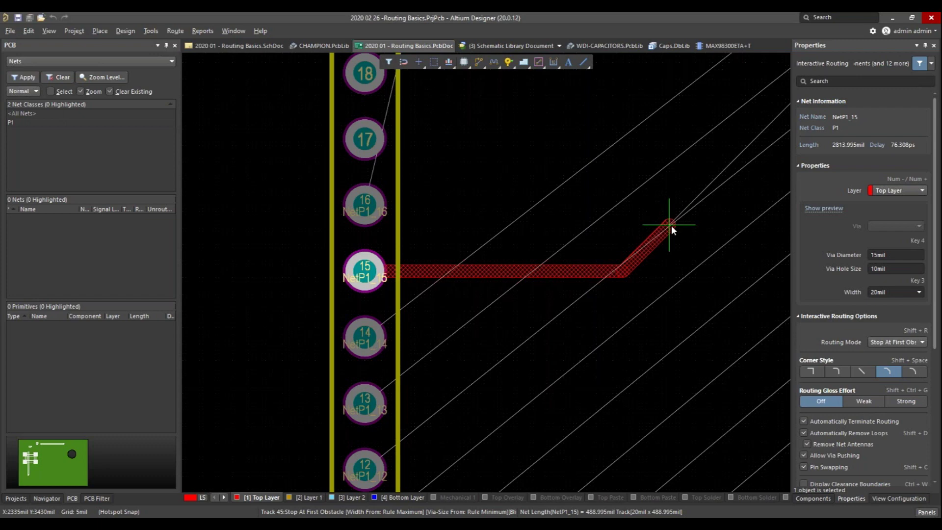
# Flip the track's corner so it leaves pad 15 diagonally, pause and resume routing, and flip the corner back
pyautogui.press('Tab')
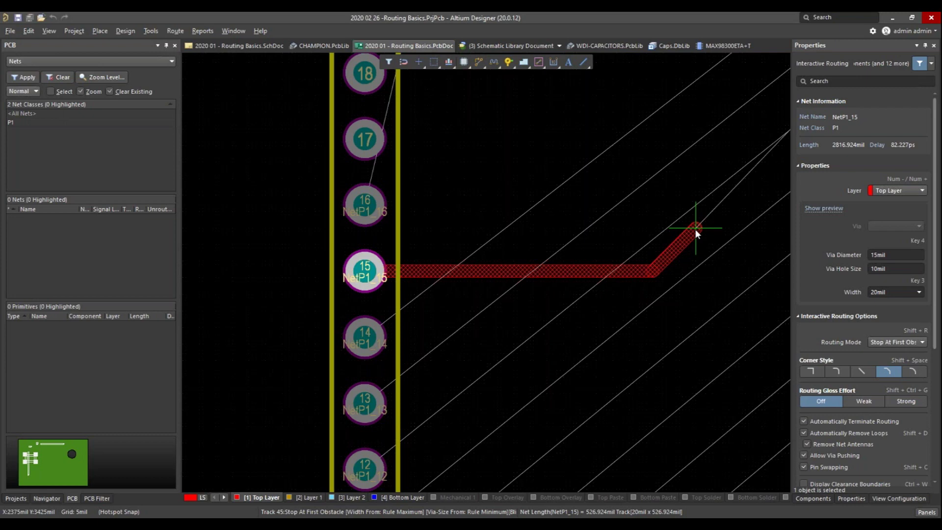
pyautogui.press('space')
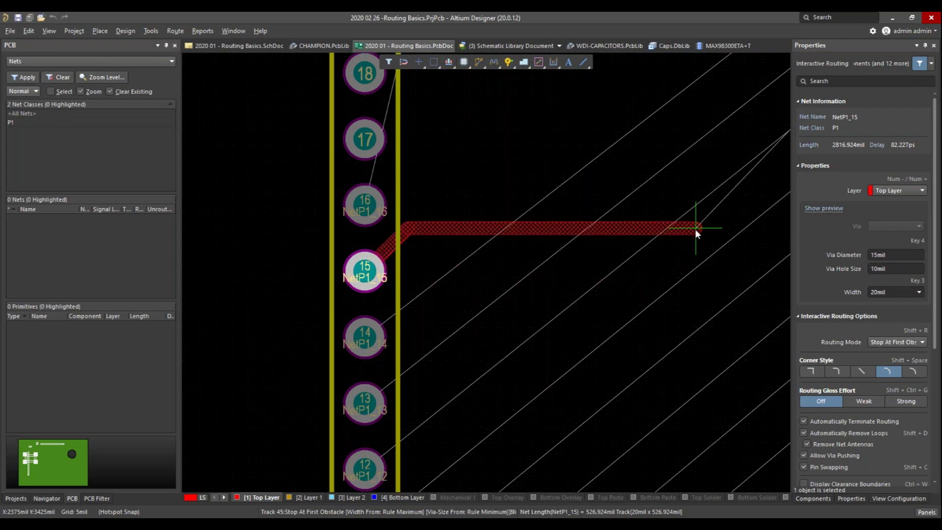
pyautogui.press('Tab')
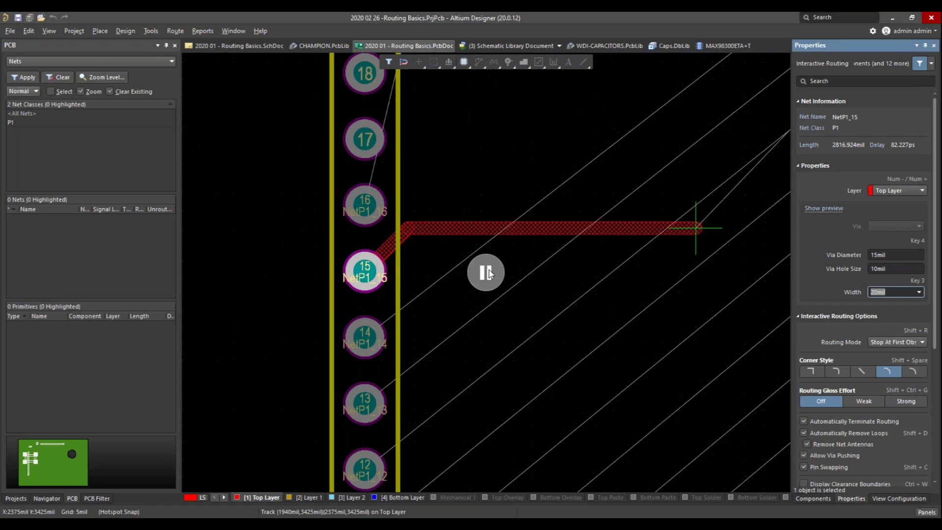
pyautogui.click(487, 273)
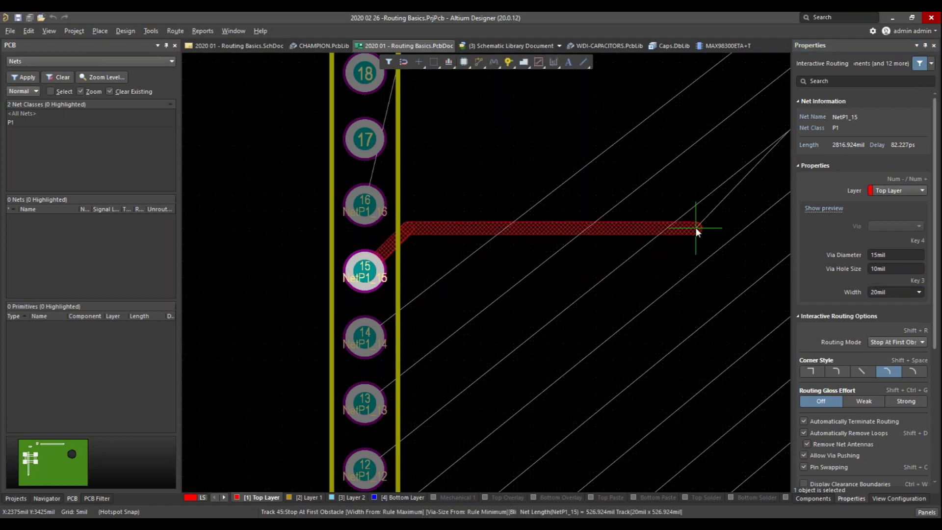
pyautogui.press('space')
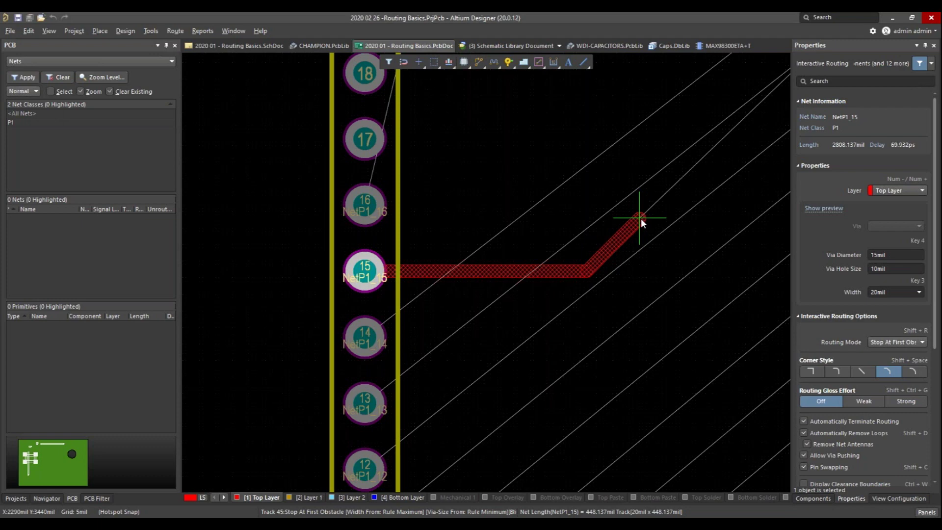
pyautogui.press('Tab')
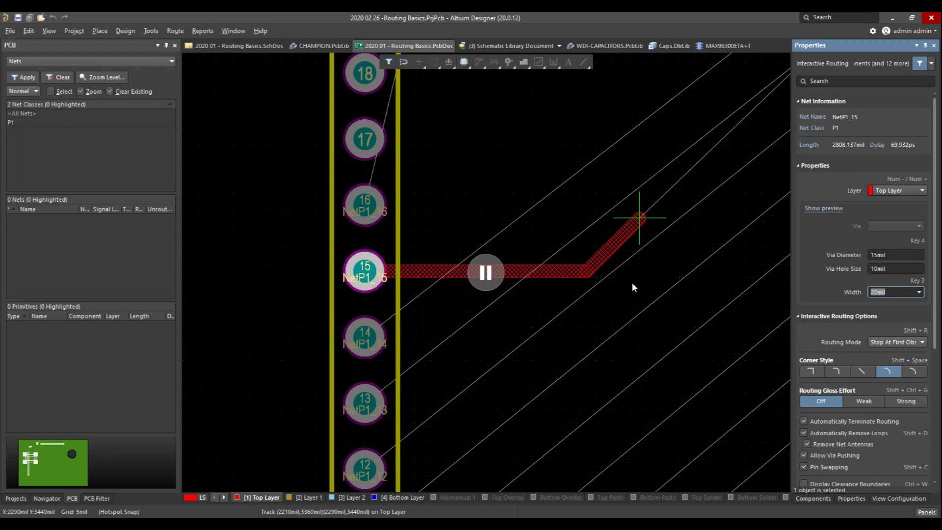
pyautogui.click(156, 30)
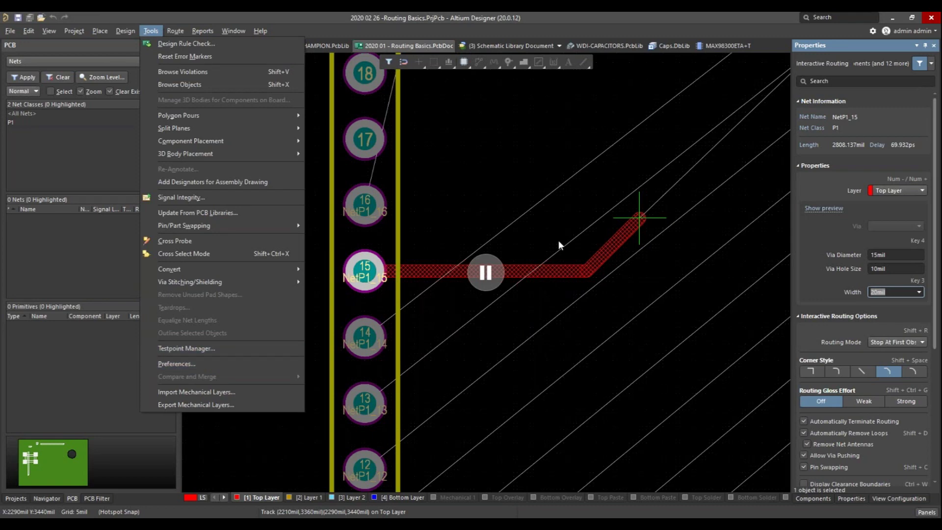
pyautogui.click(894, 93)
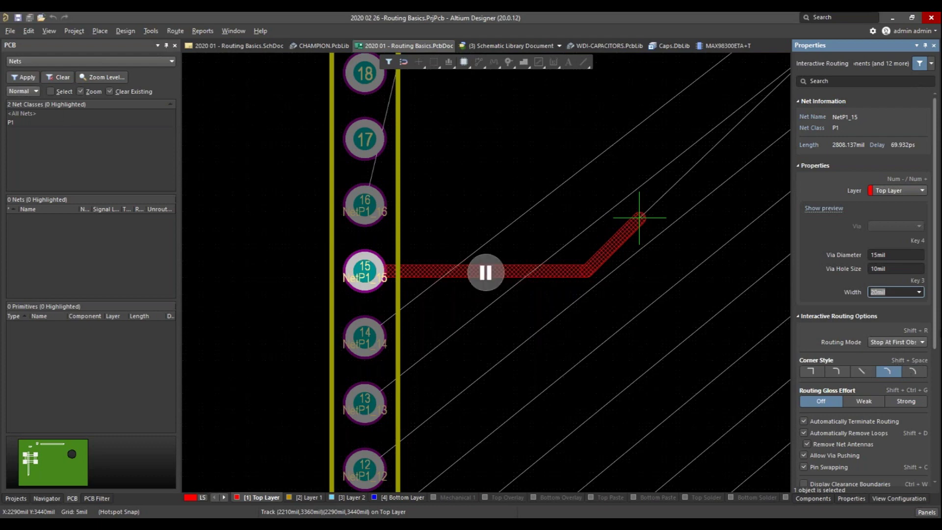
pyautogui.click(485, 274)
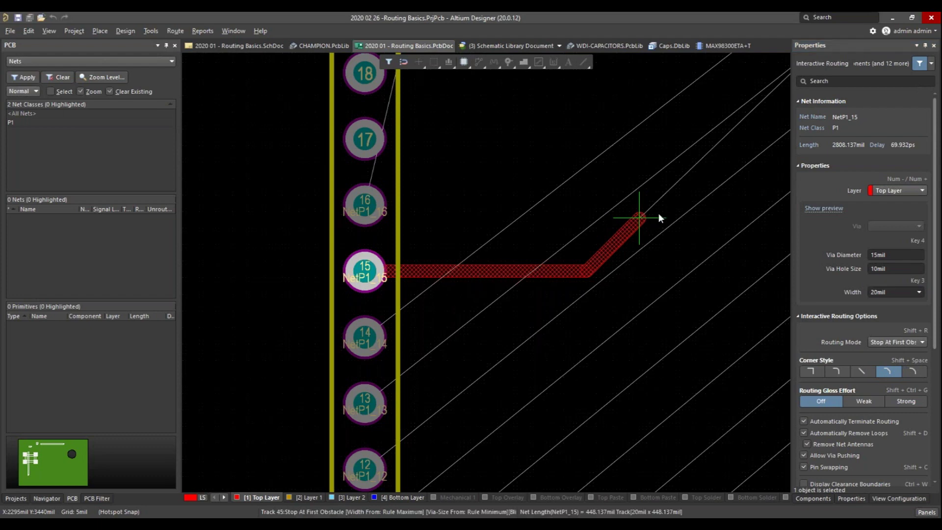
# Place the first bend from pad 15, and extend the track upward using the Line 45/90 With Arc corner style
pyautogui.click(631, 208)
pyautogui.keyDown('ctrl'); pyautogui.scroll(-1, 628, 70); pyautogui.keyUp('ctrl')
pyautogui.keyDown('ctrl'); pyautogui.scroll(-3, 628, 72); pyautogui.keyUp('ctrl')
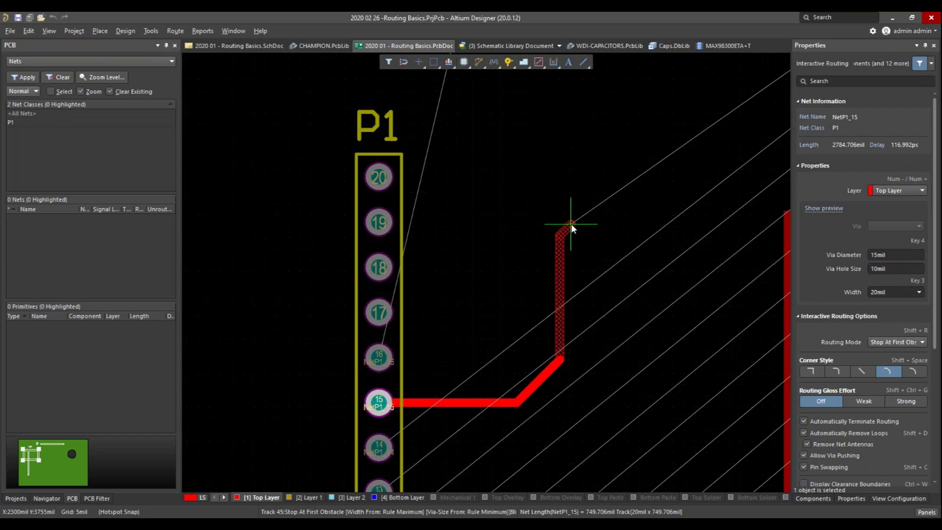
pyautogui.hotkey('shift', 'space')
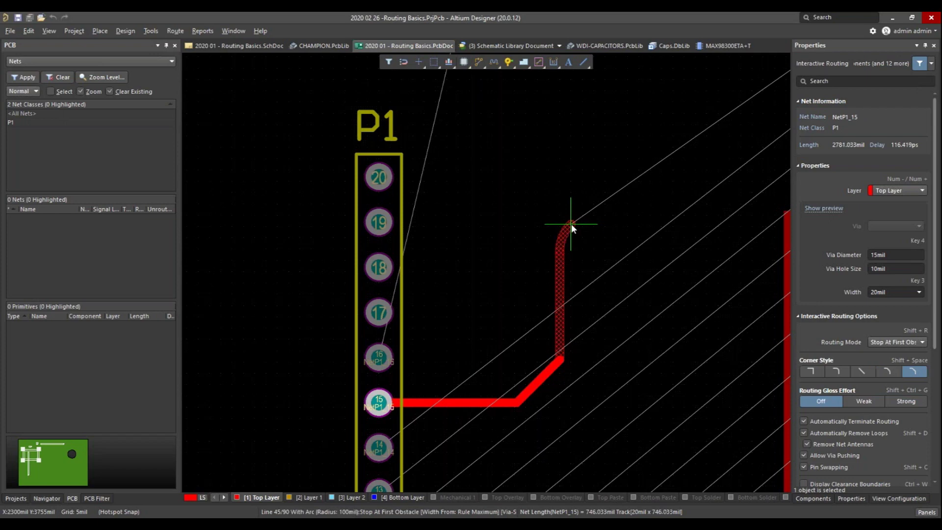
pyautogui.keyDown('ctrl'); pyautogui.scroll(3, 571, 223); pyautogui.keyUp('ctrl')
pyautogui.click(570, 224)
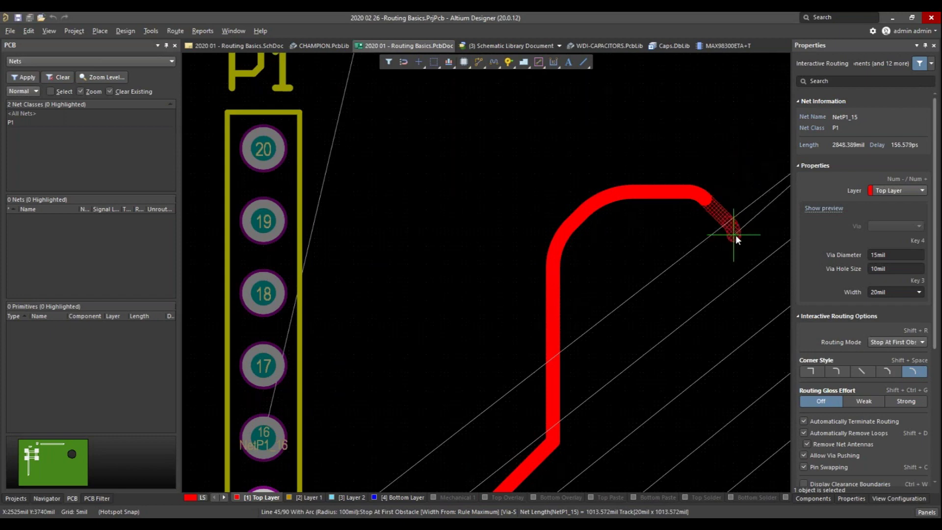
# Extend the NetP1_15 track to the right with several wavy rounded bends, and remove those segments one by one
pyautogui.click(761, 209)
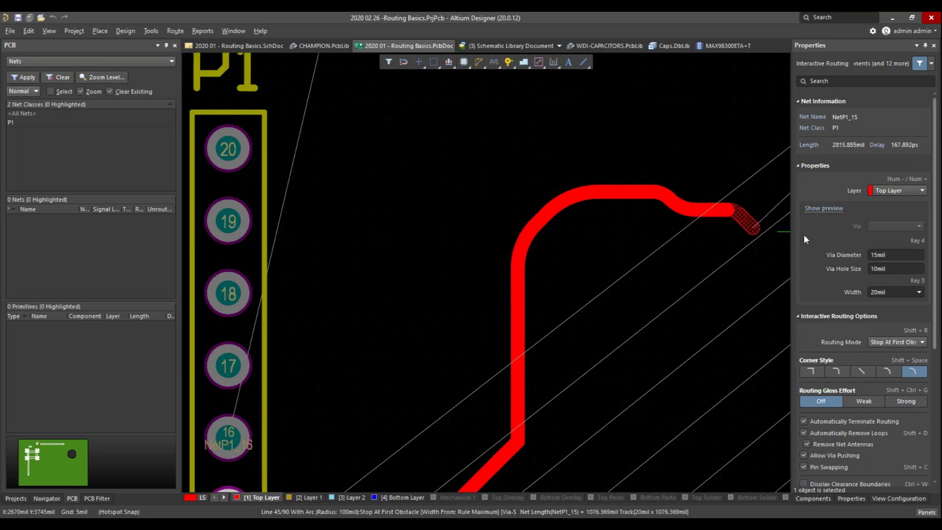
pyautogui.click(707, 184)
pyautogui.click(745, 166)
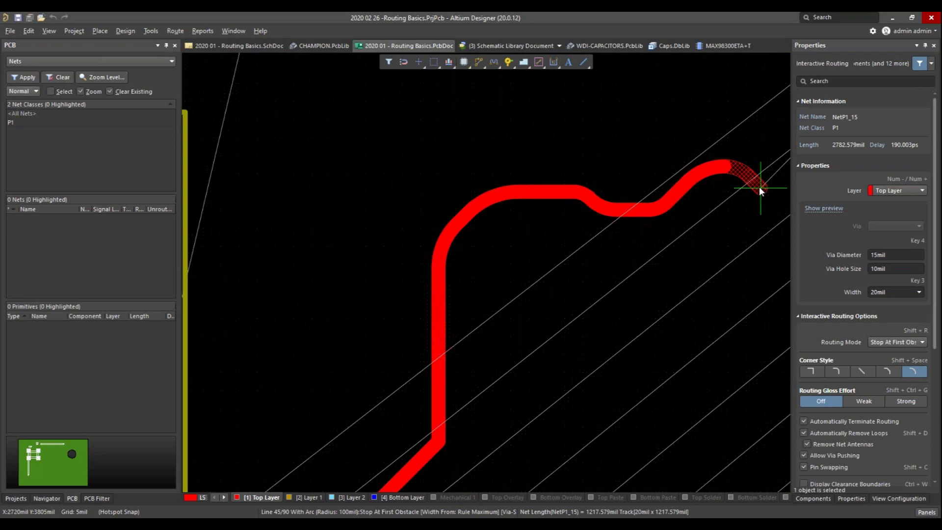
pyautogui.press('BackSpace')
pyautogui.press('BackSpace')
pyautogui.press('BackSpace')
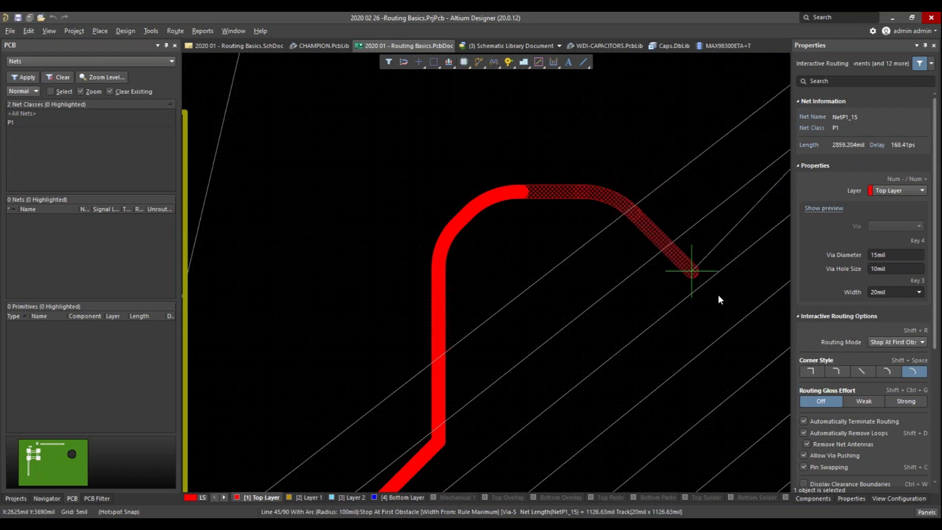
# Route the track to the right and down with rounded corners, and remove the segments back to the first arc
pyautogui.click(744, 228)
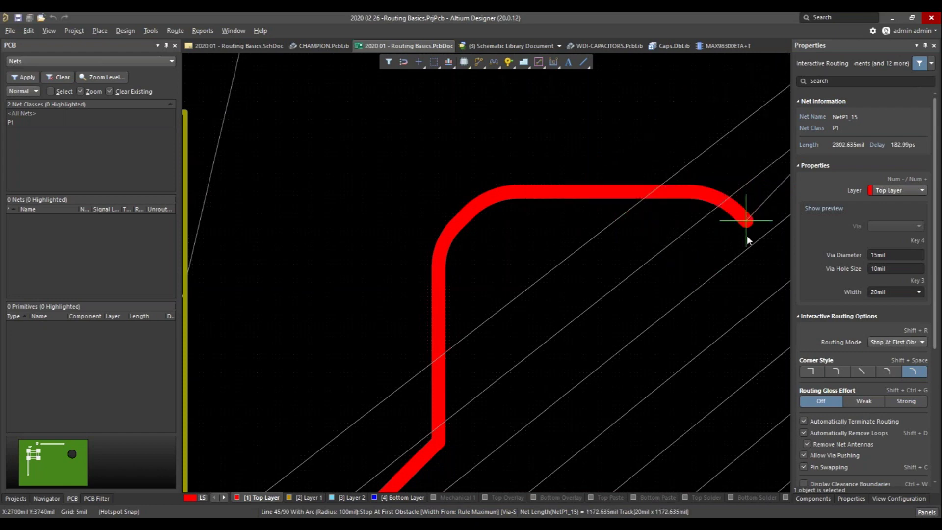
pyautogui.click(756, 361)
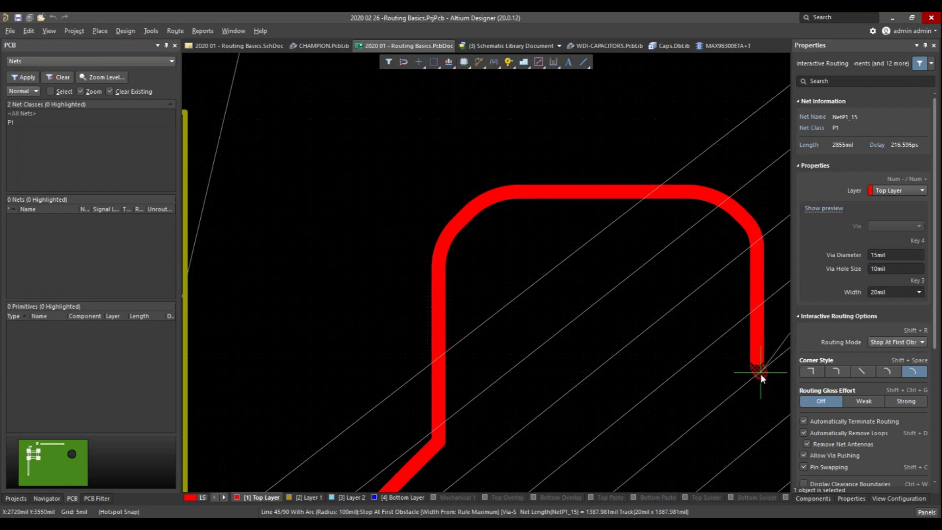
pyautogui.press('BackSpace')
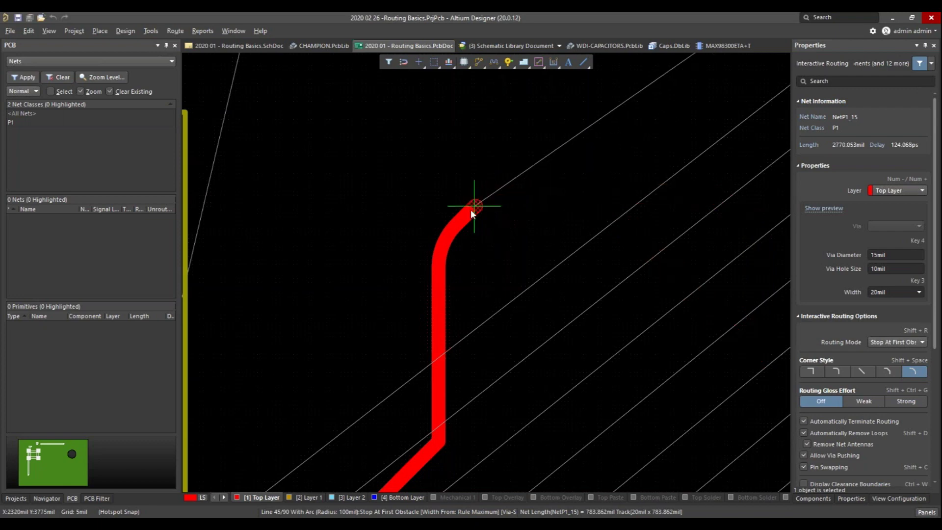
# Route the NetP1_15 track up, right and down using Line 45/90 With Arc corners, and end the routing
pyautogui.click(438, 275)
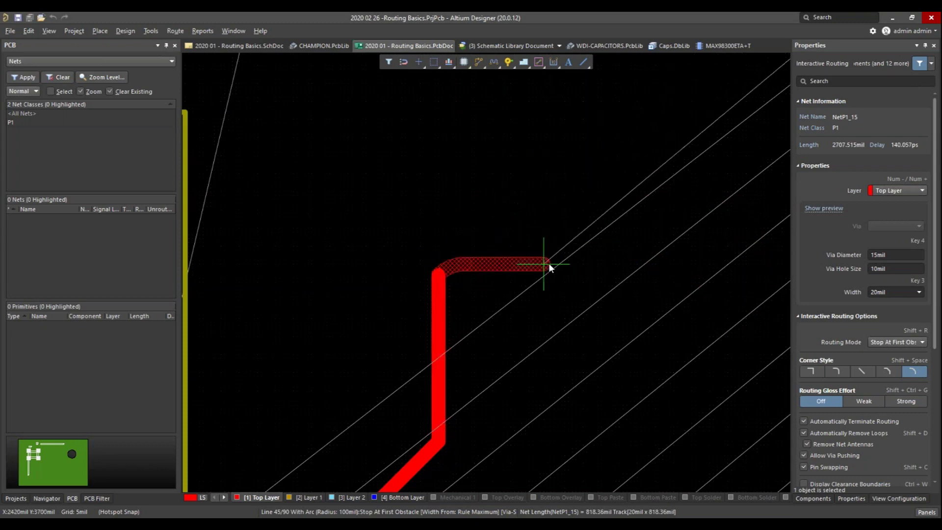
pyautogui.click(519, 222)
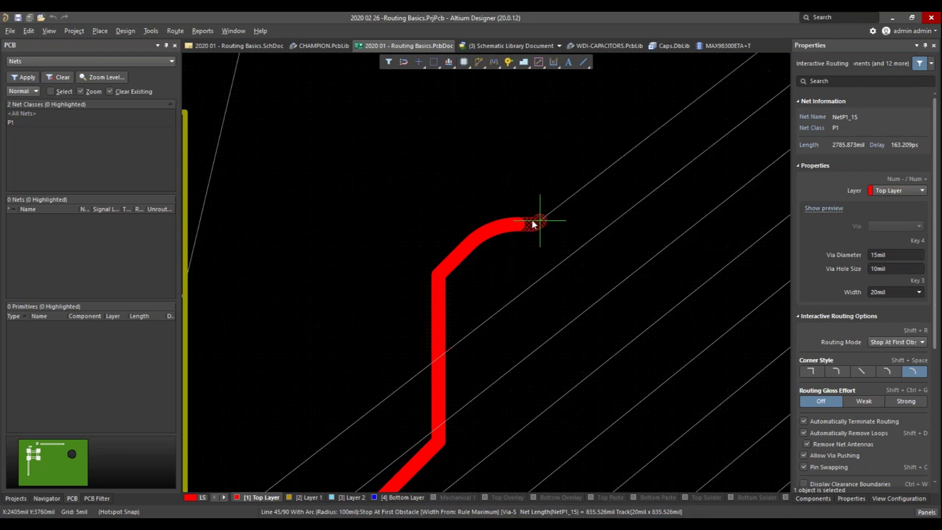
pyautogui.click(751, 277)
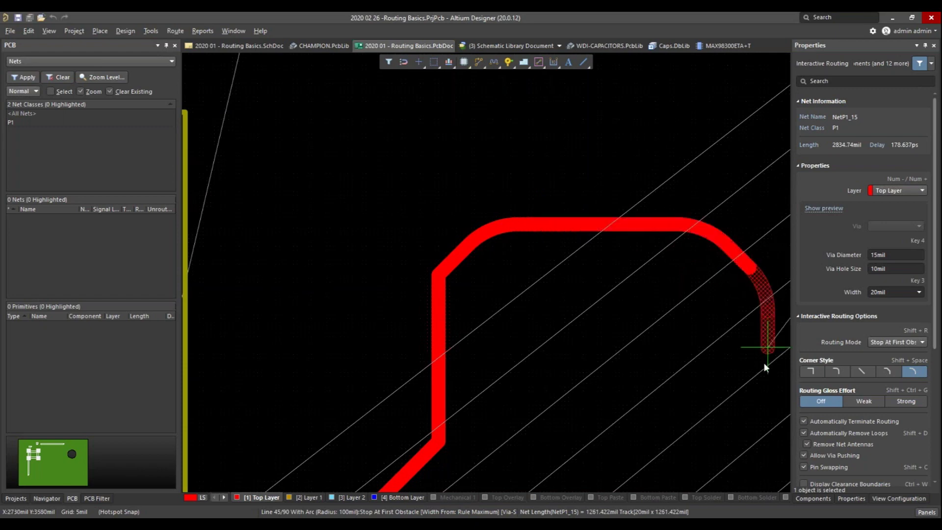
pyautogui.click(752, 375)
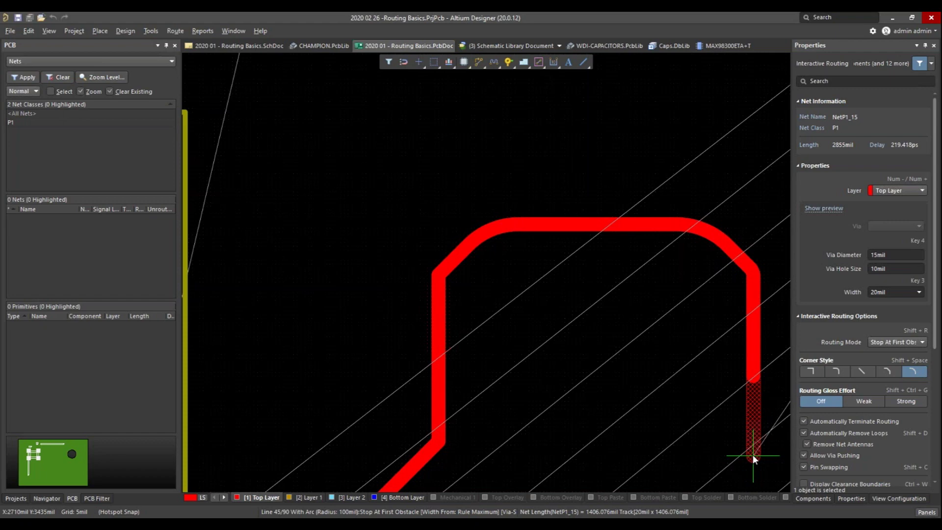
pyautogui.click(753, 456)
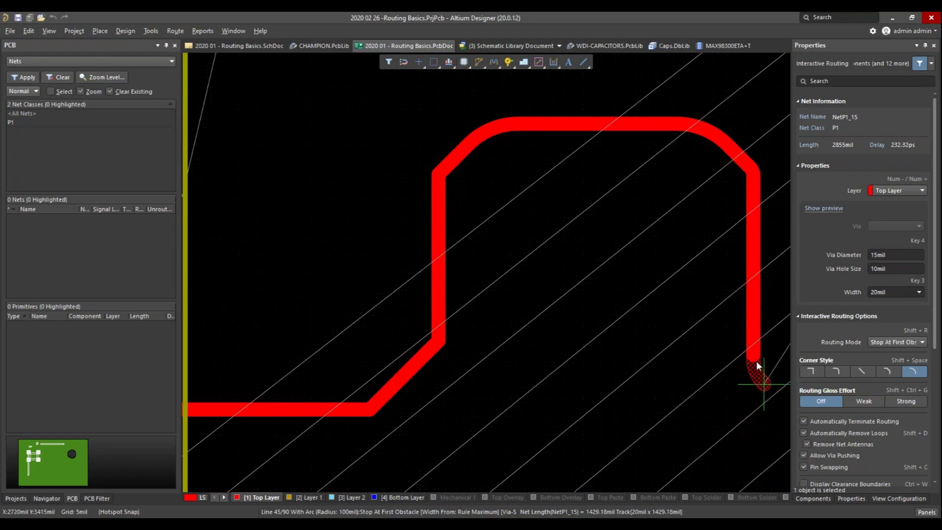
pyautogui.rightClick(740, 402)
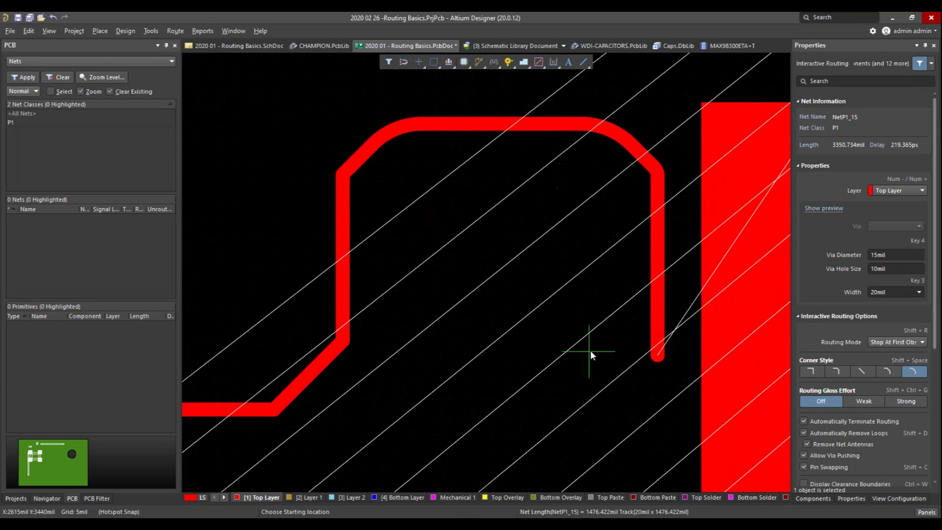
# Restart routing from the track's lower end, extend it downward with a short arc toward the left, and end the routing
pyautogui.click(657, 357)
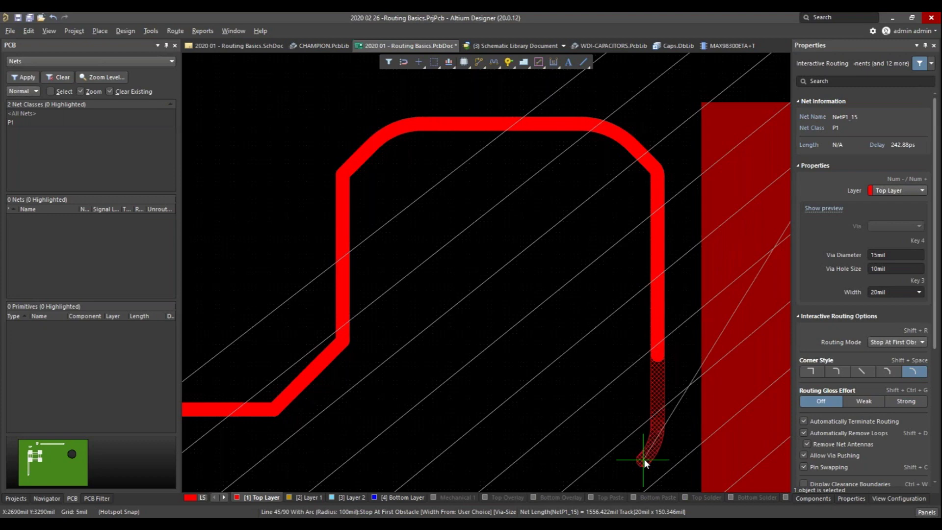
pyautogui.click(644, 458)
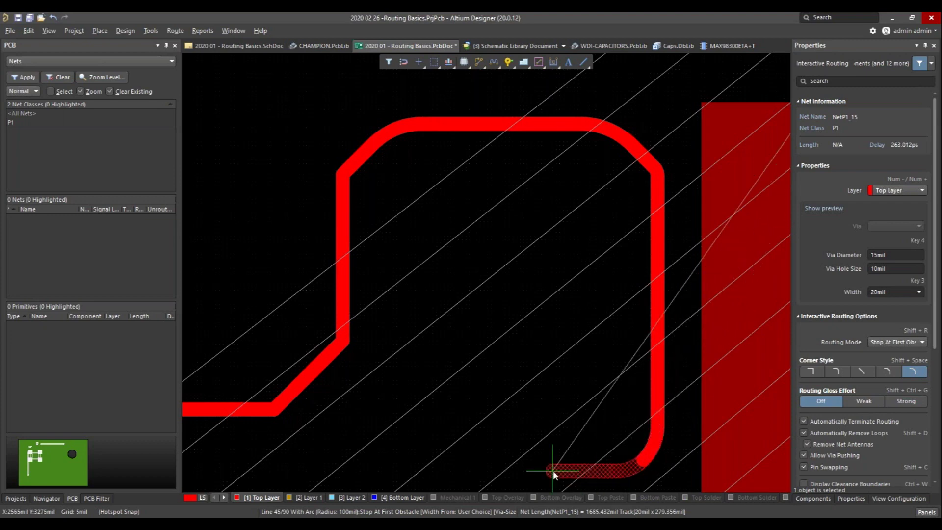
pyautogui.rightClick(552, 470)
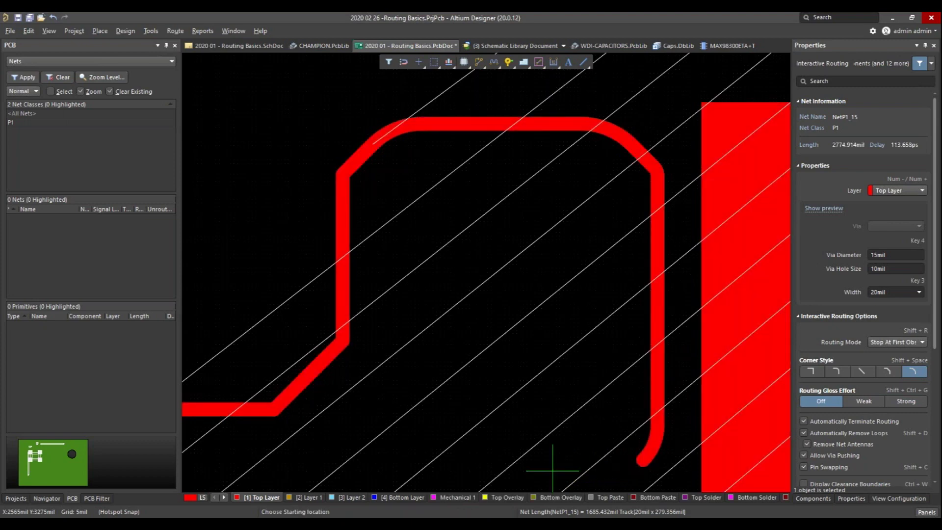
# Resume routing from the arc's end, run the track left, and loop it back to the right with rounded corners
pyautogui.scroll(-2, 587, 455)
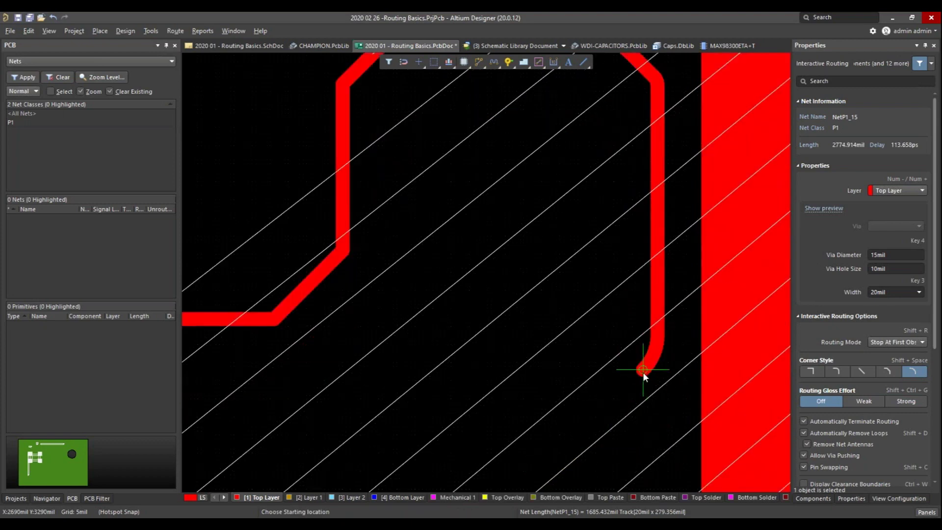
pyautogui.click(642, 371)
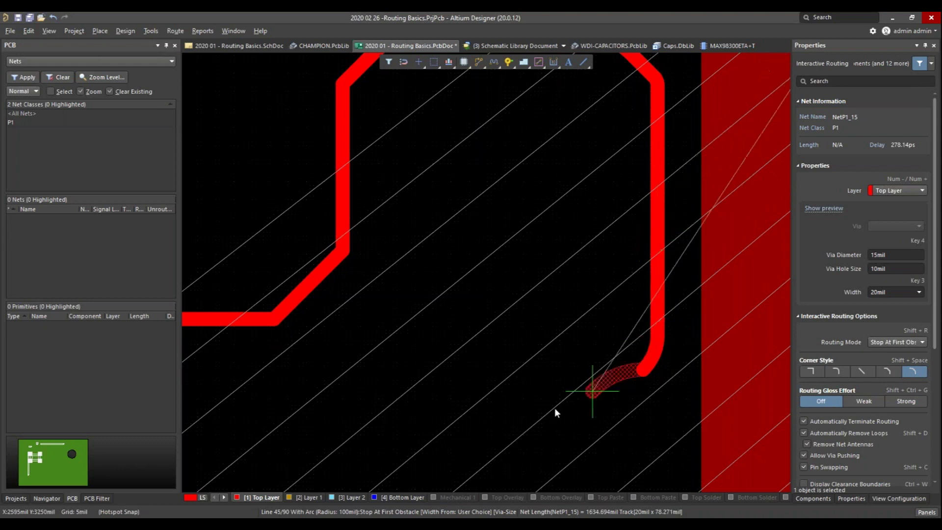
pyautogui.click(447, 367)
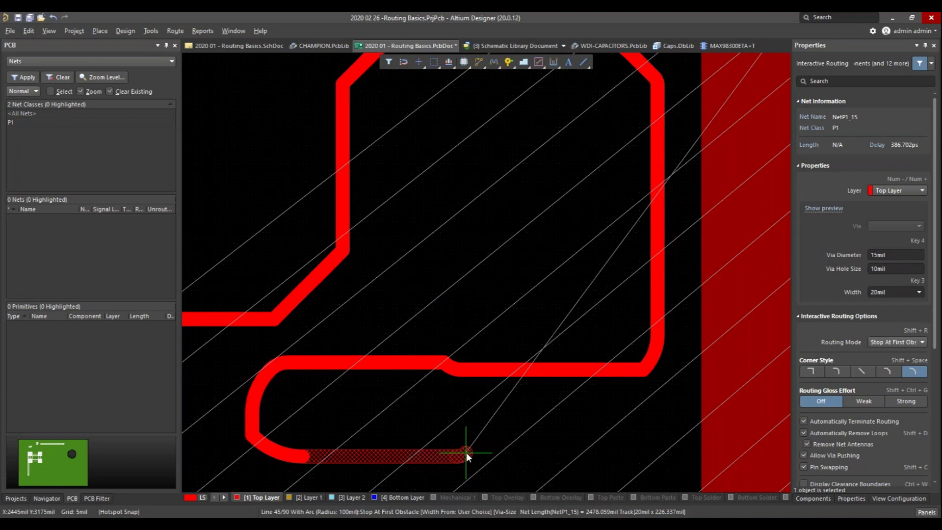
# Extend the track through several square bends in Track 90 style, followed by one rounded Line 90/90 With Arc corner
pyautogui.hotkey('shift', 'space')
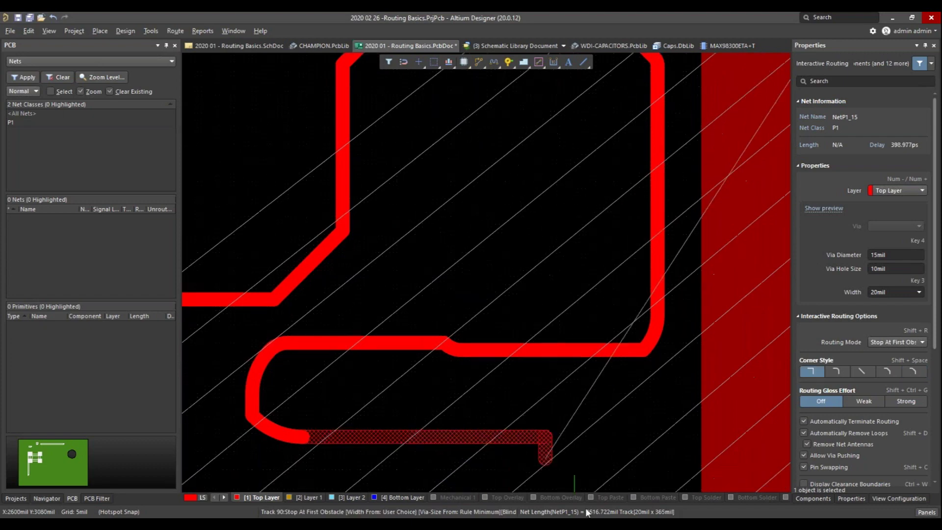
pyautogui.click(648, 443)
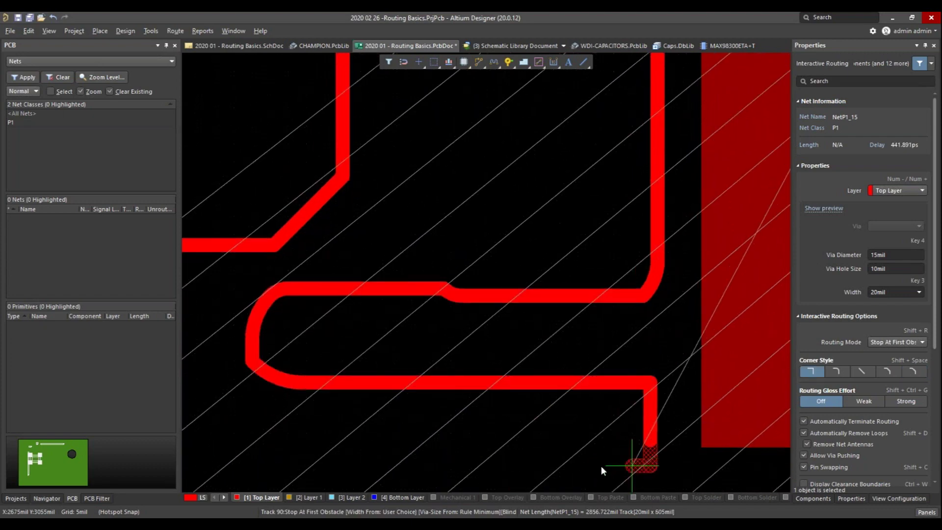
pyautogui.click(493, 464)
pyautogui.click(238, 430)
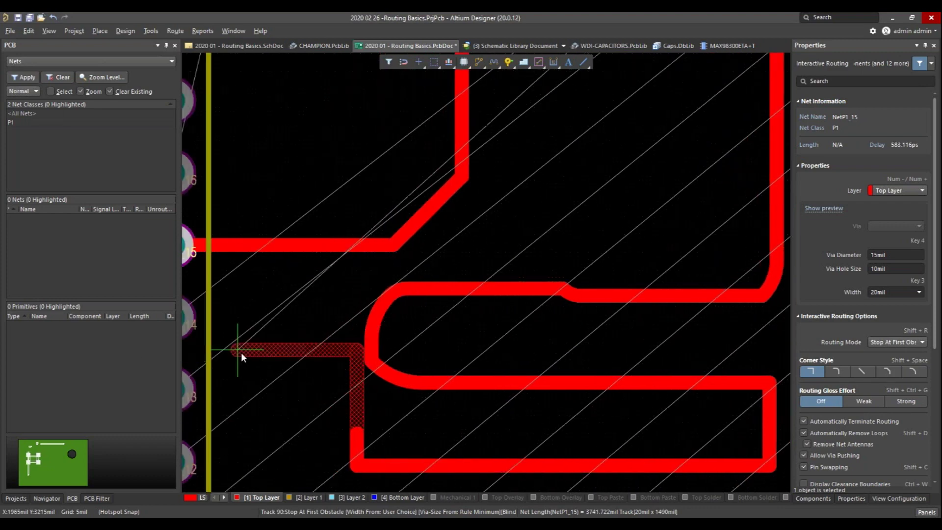
pyautogui.click(248, 403)
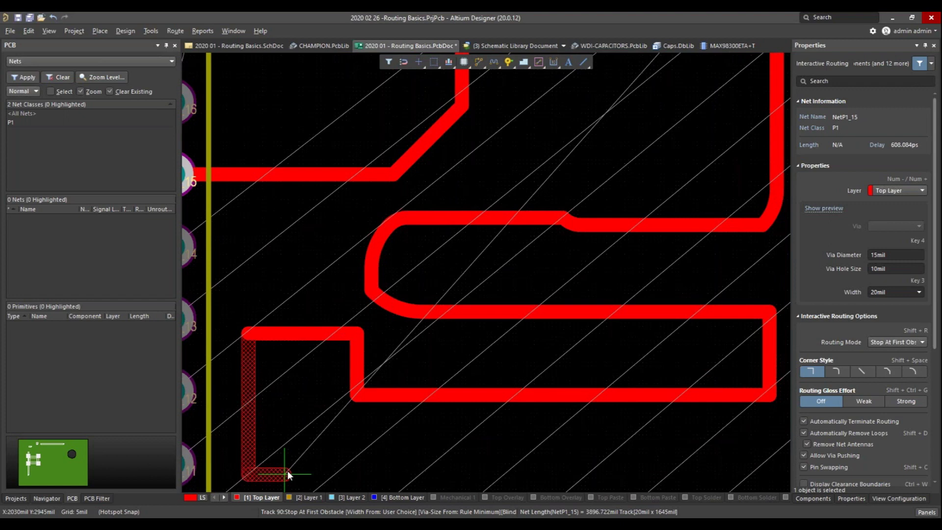
pyautogui.hotkey('shift', 'space')
pyautogui.click(287, 469)
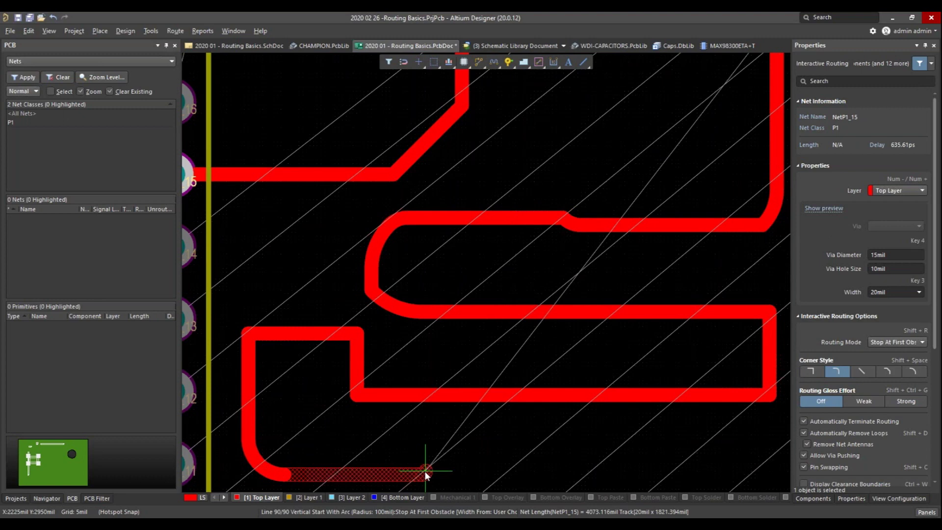
# Switch to the Any Angle corner style, route a nearly horizontal segment followed by a zigzag to the right, and end the routing
pyautogui.hotkey('shift', 'space')
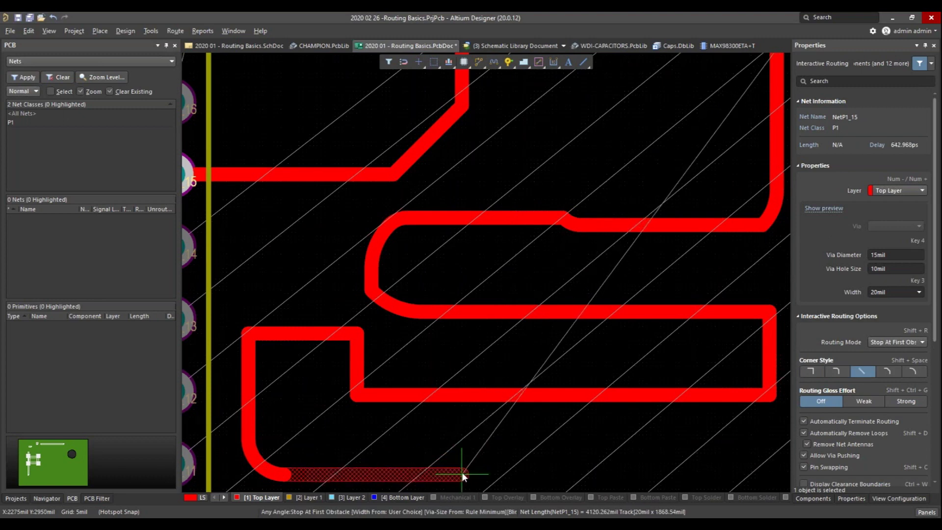
pyautogui.click(461, 472)
pyautogui.click(487, 419)
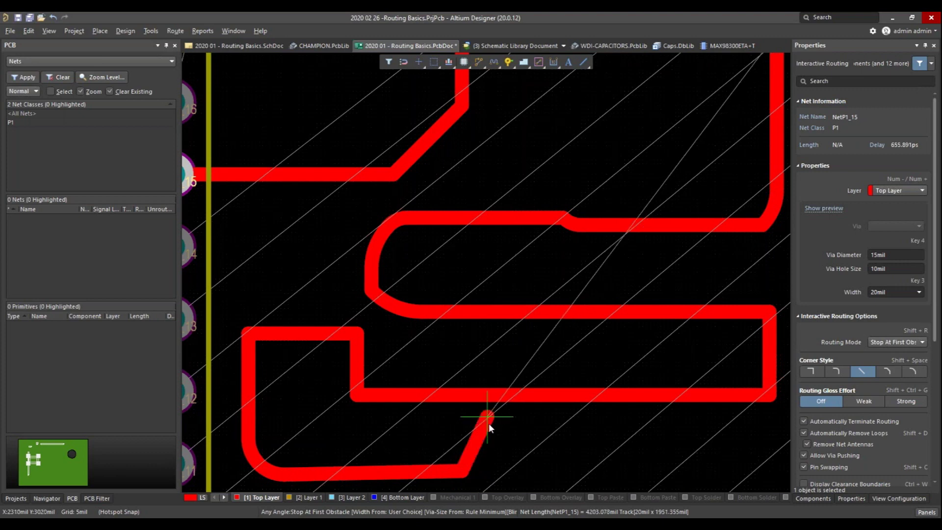
pyautogui.click(510, 476)
pyautogui.click(546, 410)
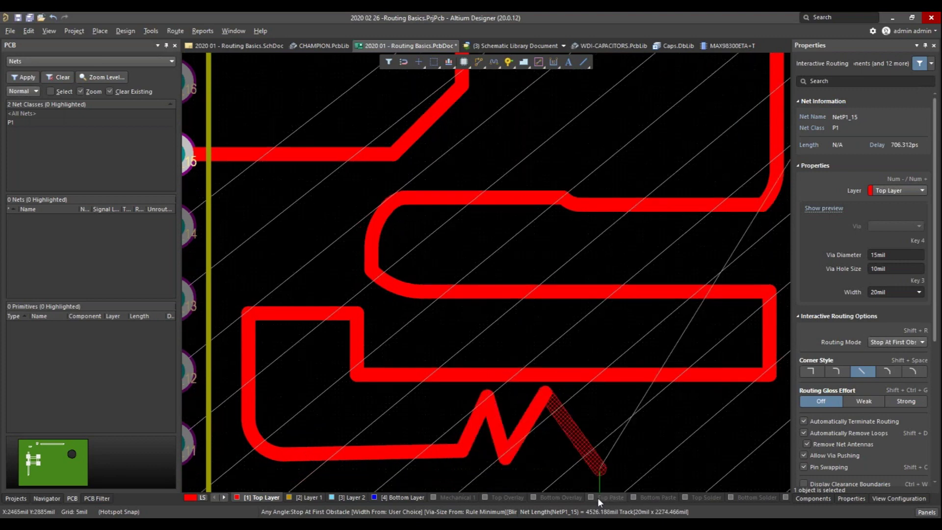
pyautogui.click(598, 416)
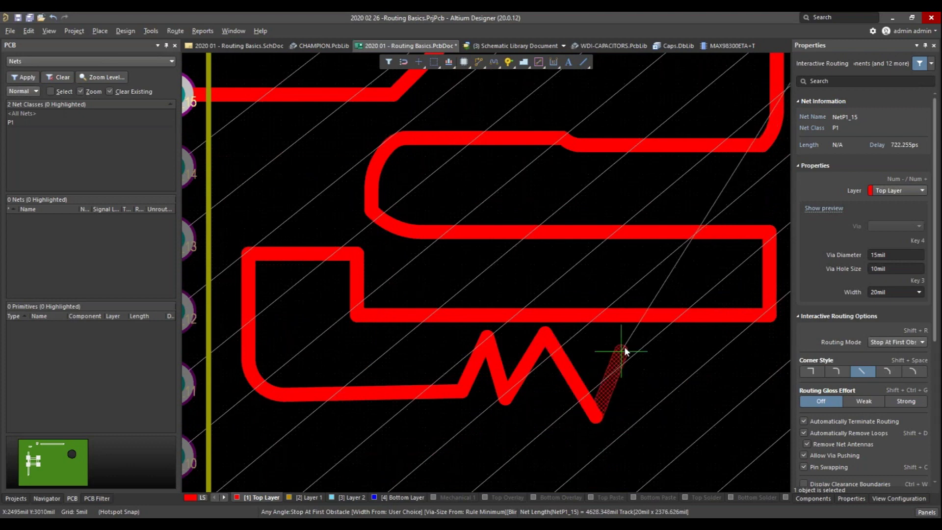
pyautogui.click(599, 335)
pyautogui.click(636, 419)
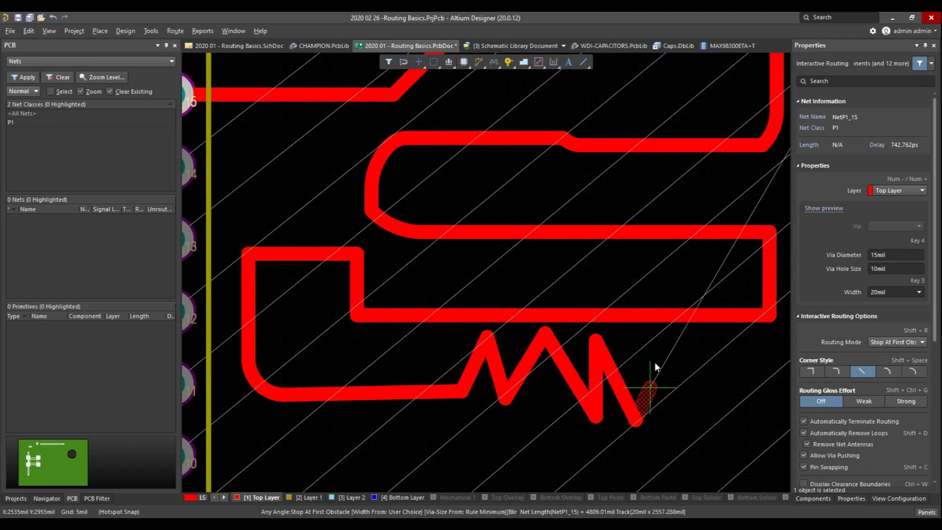
pyautogui.click(660, 336)
pyautogui.click(689, 425)
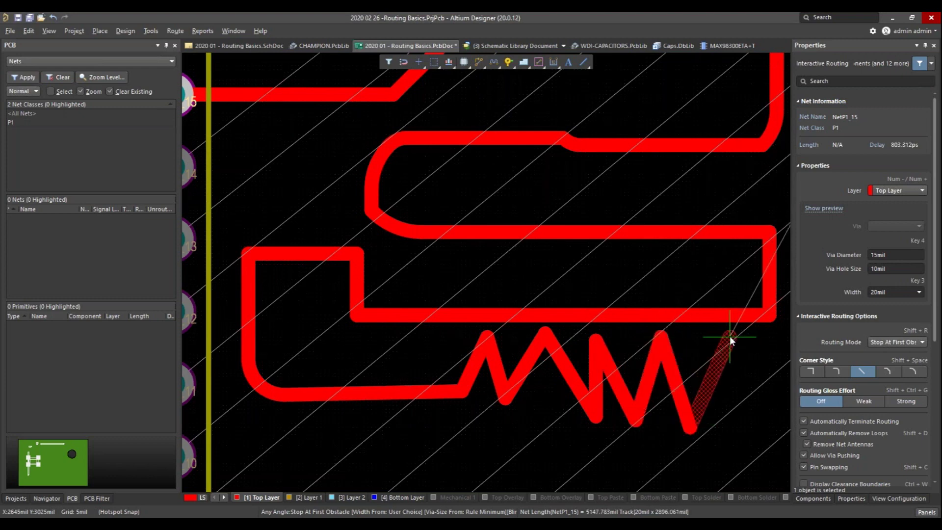
pyautogui.click(728, 335)
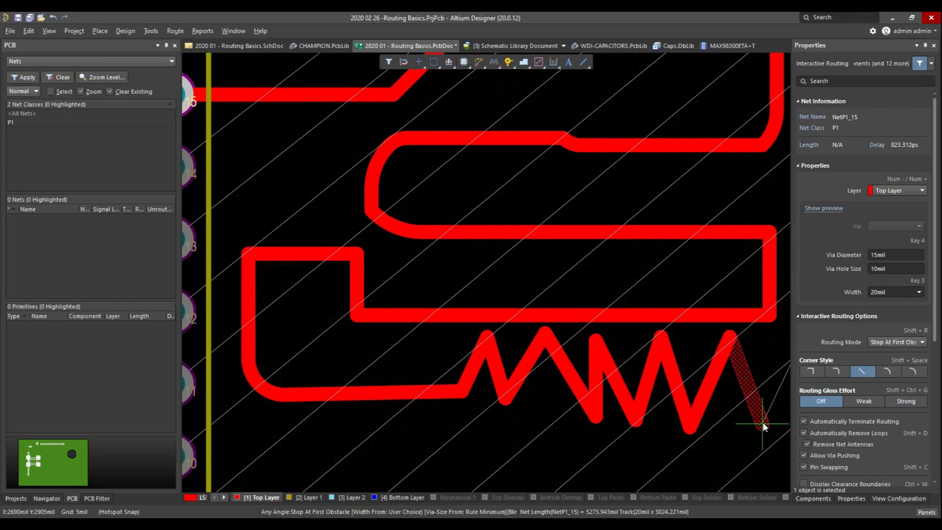
pyautogui.rightClick(762, 422)
# Set Routing Gloss Effort to Strong, and route from the zigzag's end to the right and straight down
pyautogui.press('Tab')
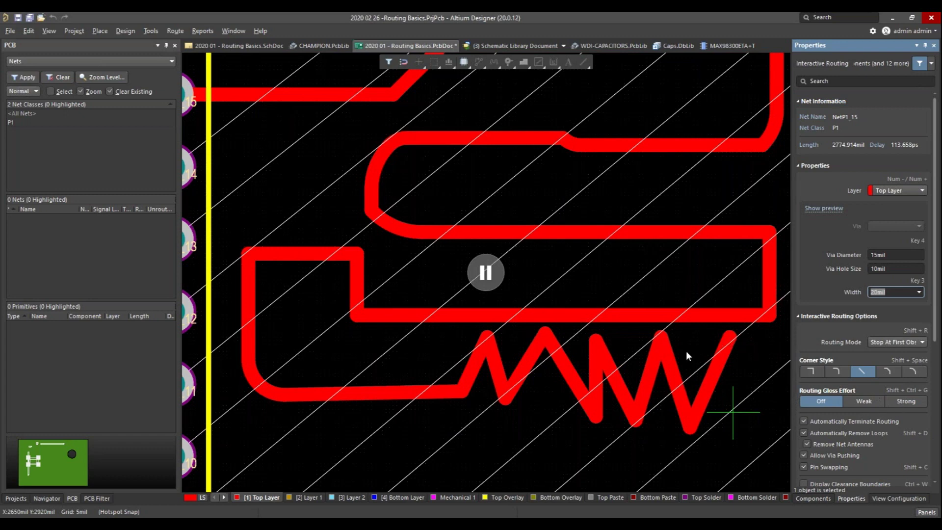
pyautogui.click(907, 403)
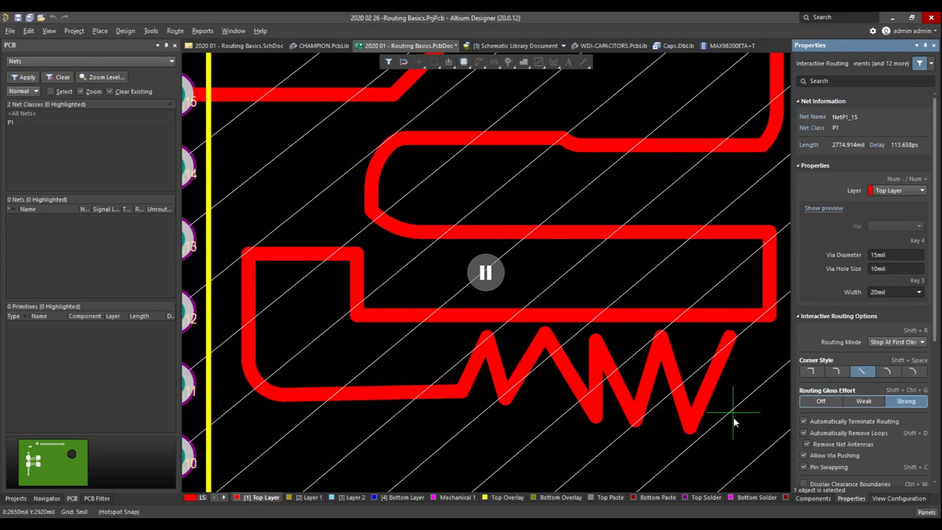
pyautogui.click(730, 339)
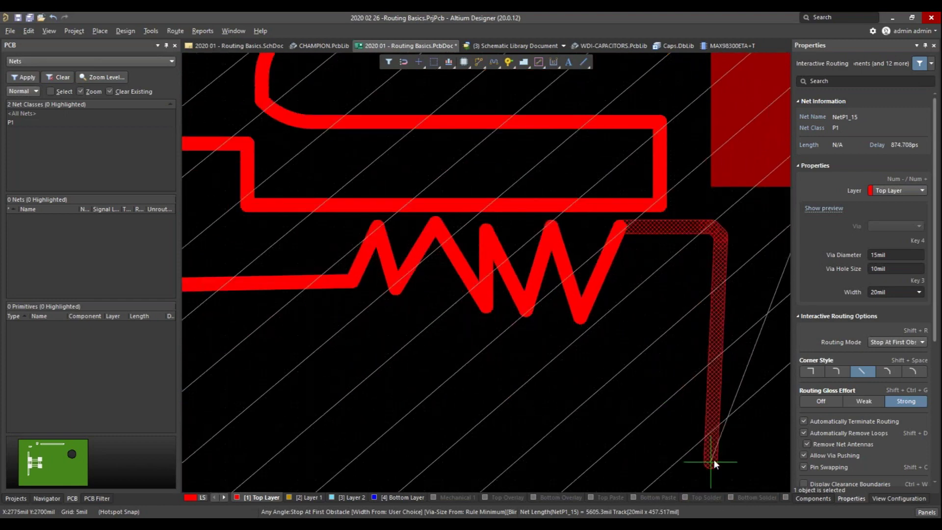
pyautogui.click(716, 458)
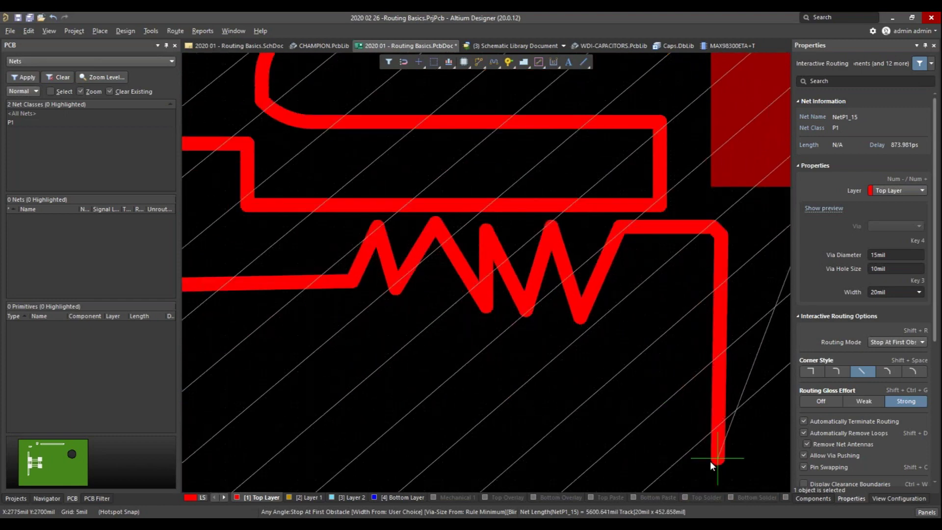
# Extend the track from its lower end back to the left in an up-and-down zigzag with Strong glossing
pyautogui.click(633, 363)
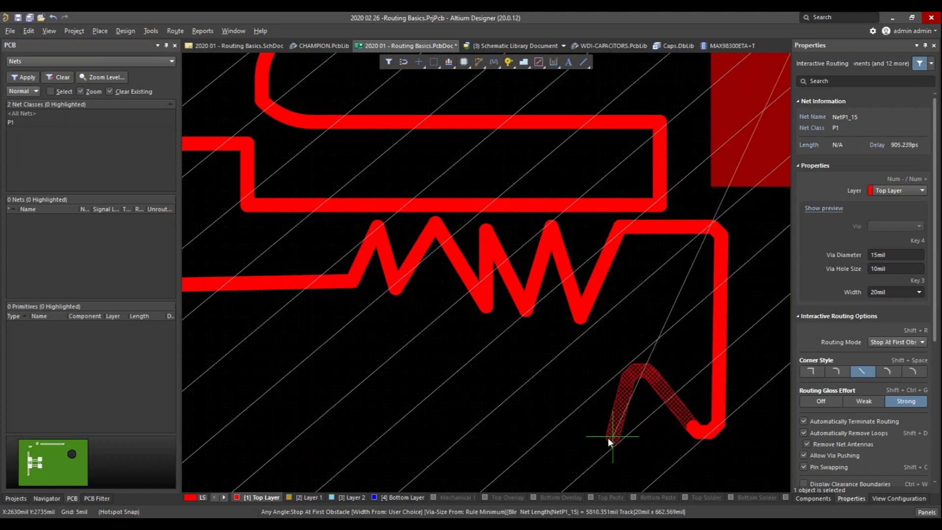
pyautogui.click(597, 437)
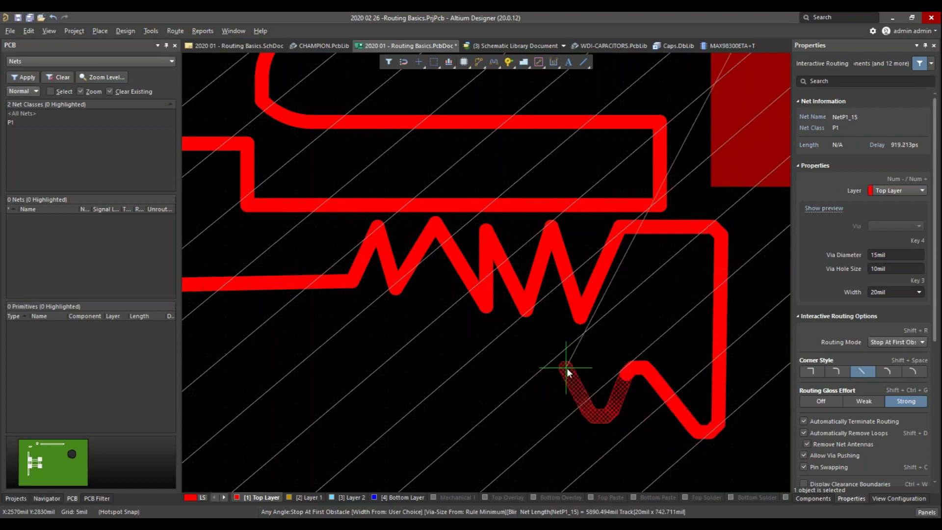
pyautogui.click(565, 370)
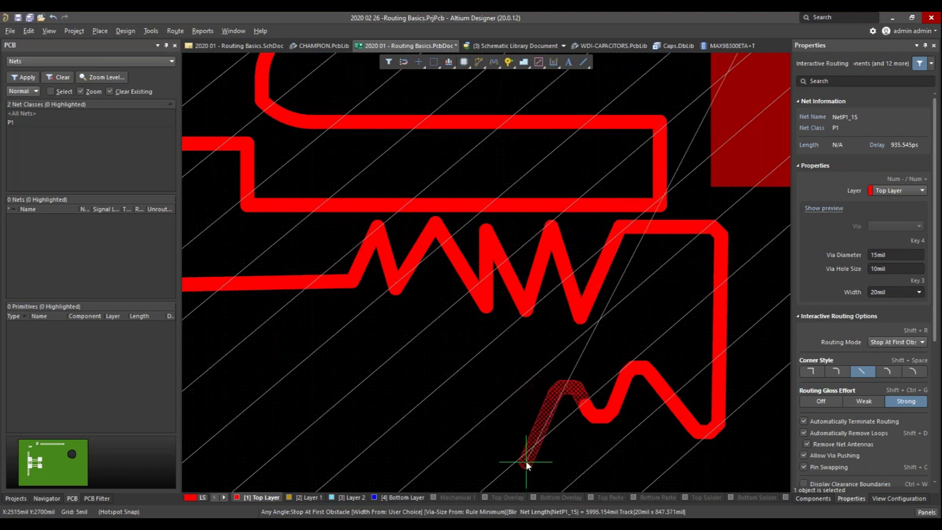
# Pause routing and examine the interactive routing options, from corner style and gloss effort to miter ratio and rules
pyautogui.press('Tab')
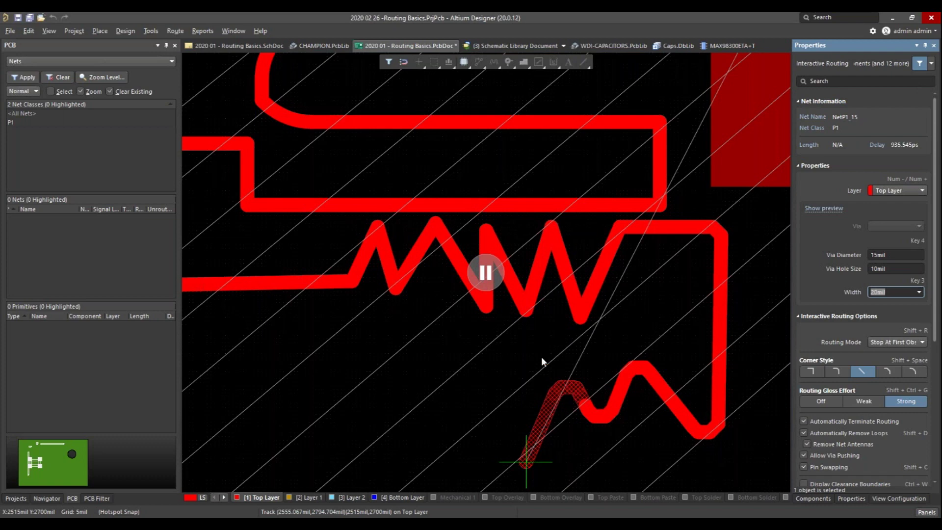
pyautogui.scroll(-5, 924, 376)
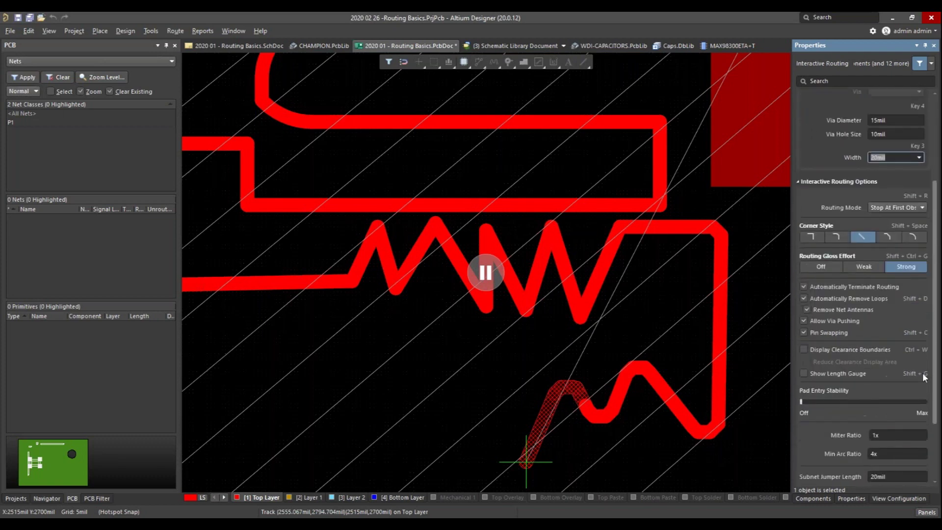
pyautogui.scroll(-3, 924, 377)
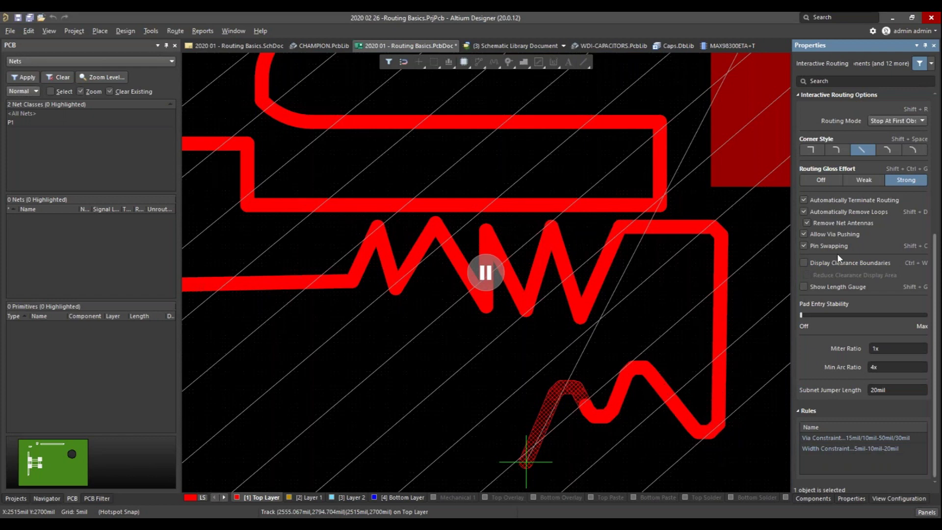
pyautogui.scroll(4, 838, 251)
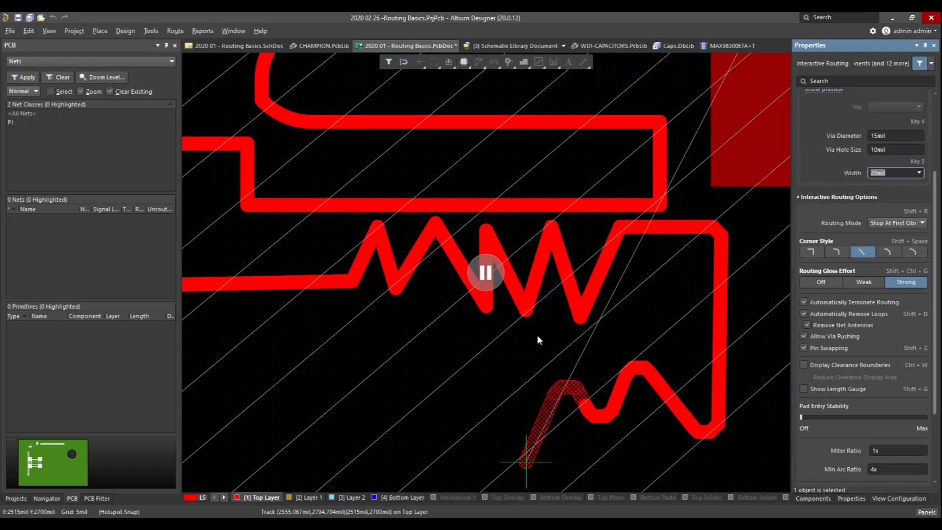
# Resume routing NetP1_15, continue the Strong-glossed zigzag to the left with two more peaks, and exit interactive routing
pyautogui.click(488, 278)
pyautogui.scroll(-2, 525, 461)
pyautogui.click(499, 404)
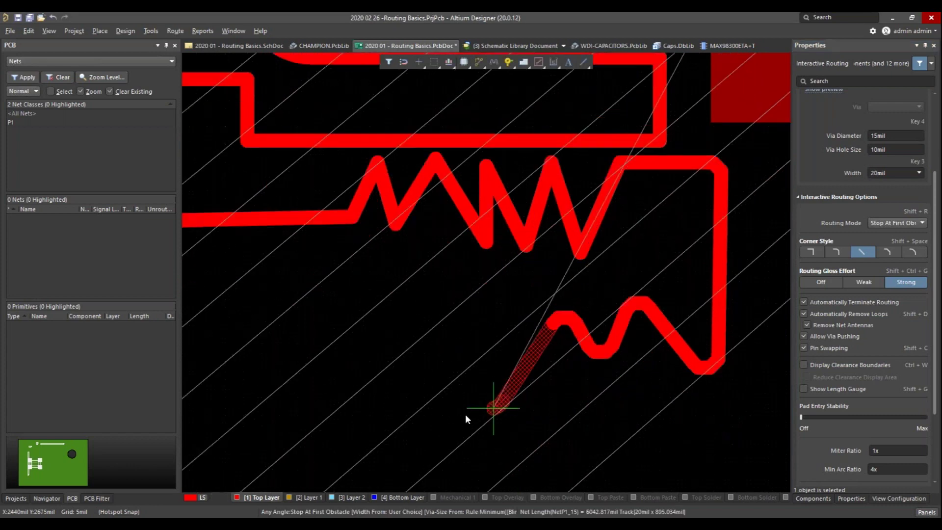
pyautogui.click(343, 399)
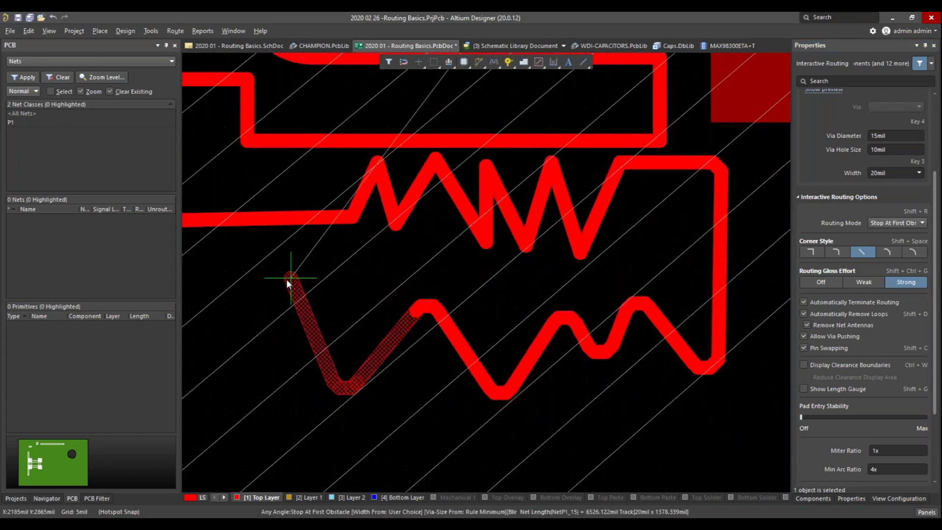
pyautogui.click(195, 390)
pyautogui.rightClick(195, 390)
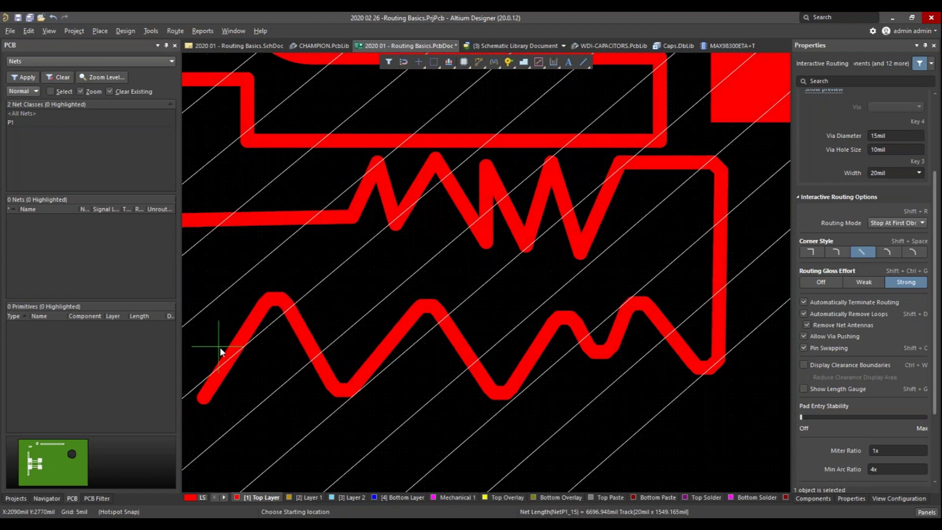
pyautogui.rightClick(214, 307)
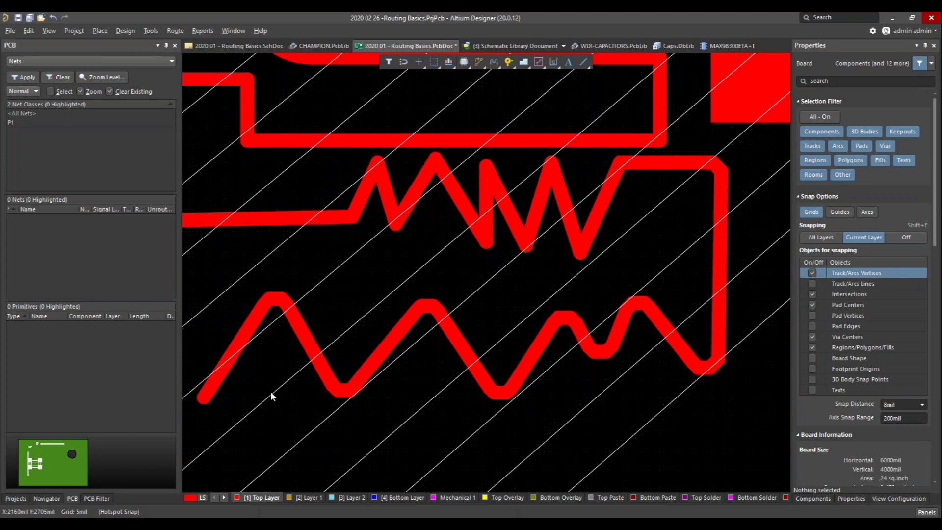
# Start interactive routing from pad 7 of P1 with Any Angle corners, and pause and resume the routing process
pyautogui.moveTo(275, 382); pyautogui.dragTo(406, 384, button='right')
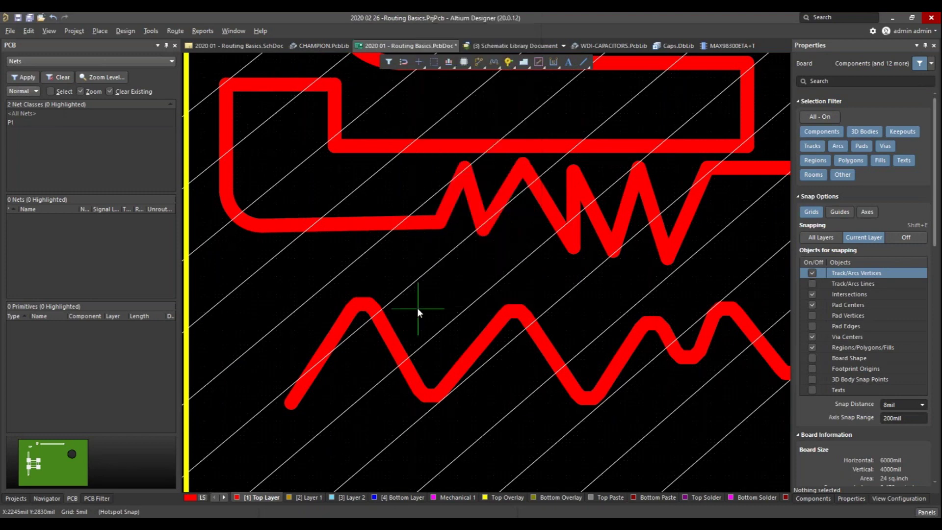
pyautogui.hotkey('ctrl', 'w')
pyautogui.moveTo(208, 415); pyautogui.dragTo(265, 356, button='right')
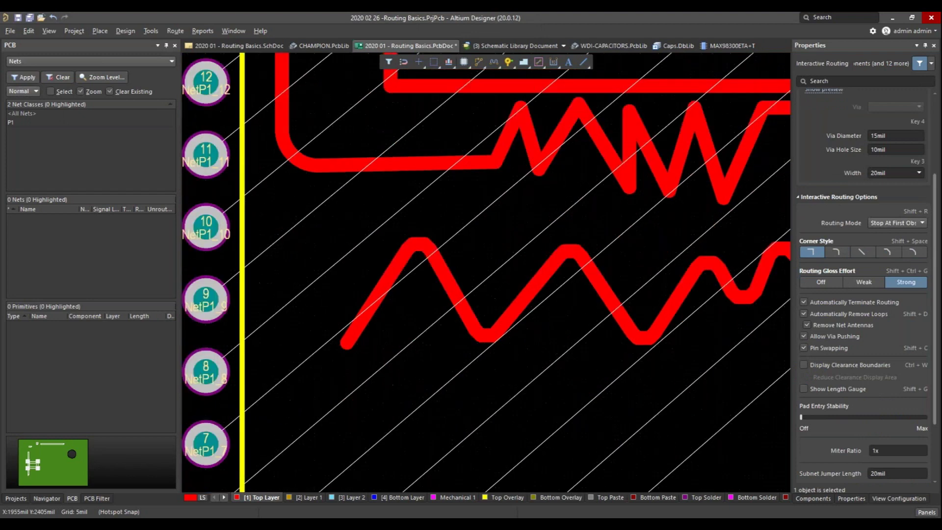
pyautogui.scroll(-1, 208, 416)
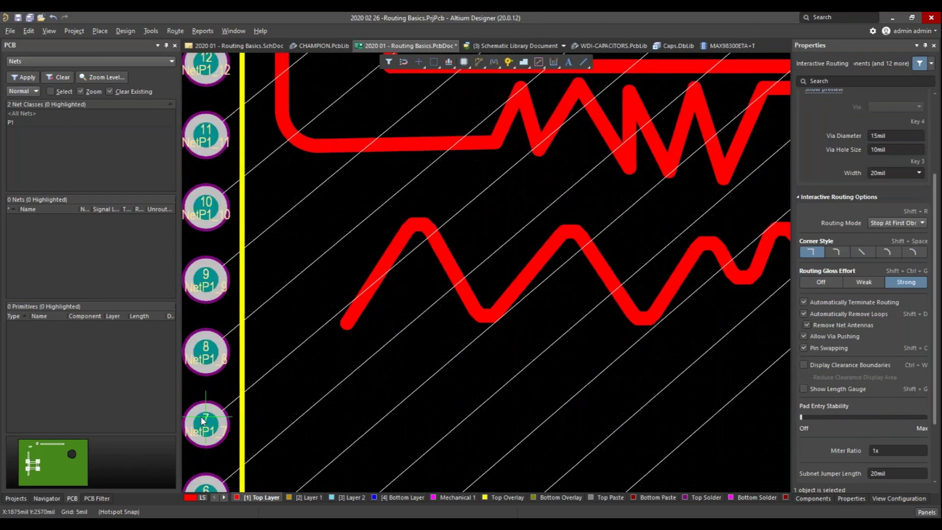
pyautogui.click(217, 425)
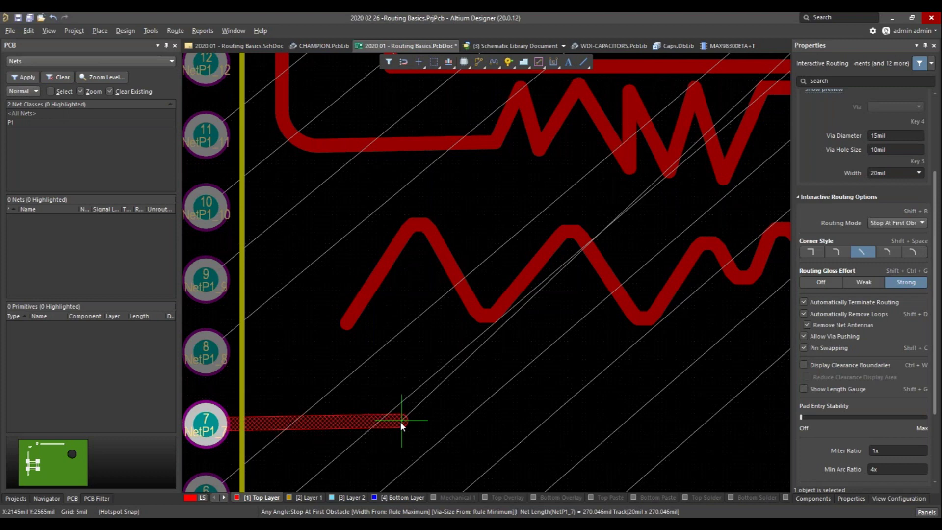
pyautogui.rightClick(400, 422)
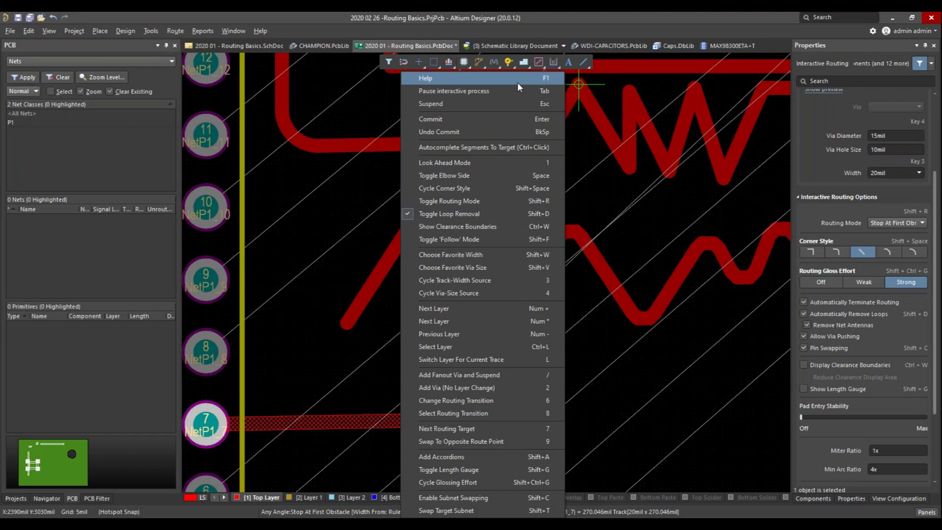
pyautogui.click(466, 94)
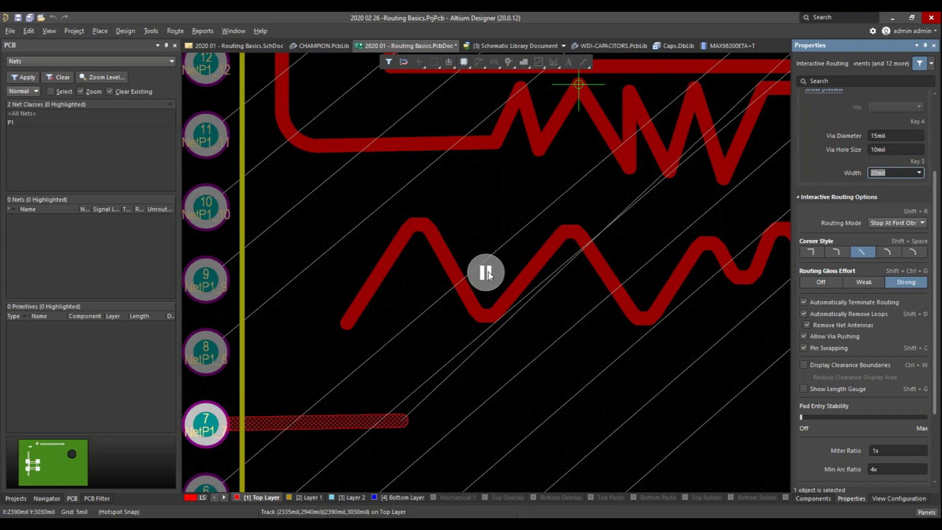
pyautogui.click(578, 83)
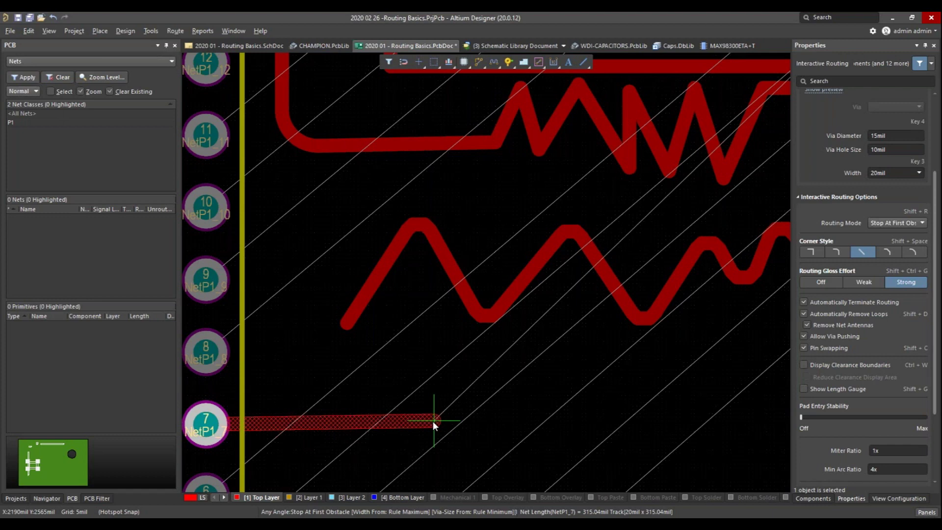
# Review the interactive routing hot key list, including Help, Commit, Look Ahead Mode and Next Routing Target, and close it
pyautogui.rightClick(432, 421)
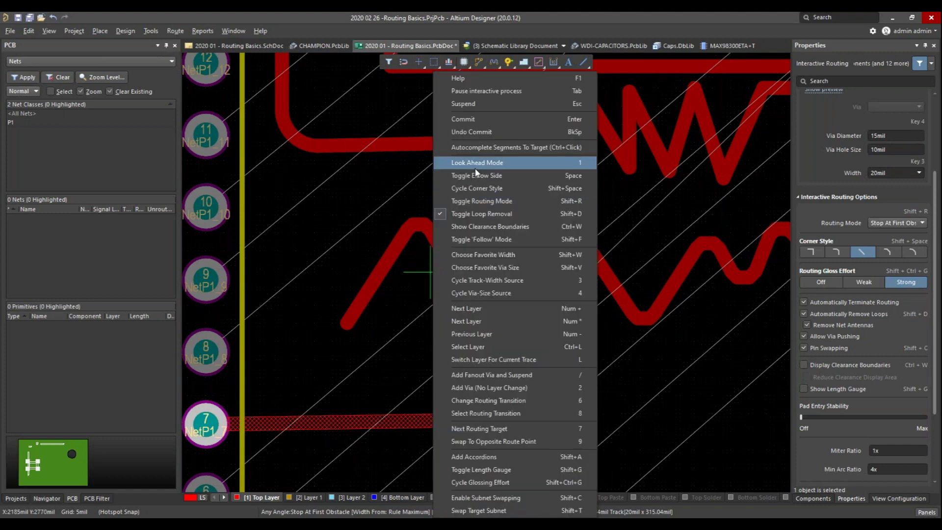
pyautogui.click(504, 78)
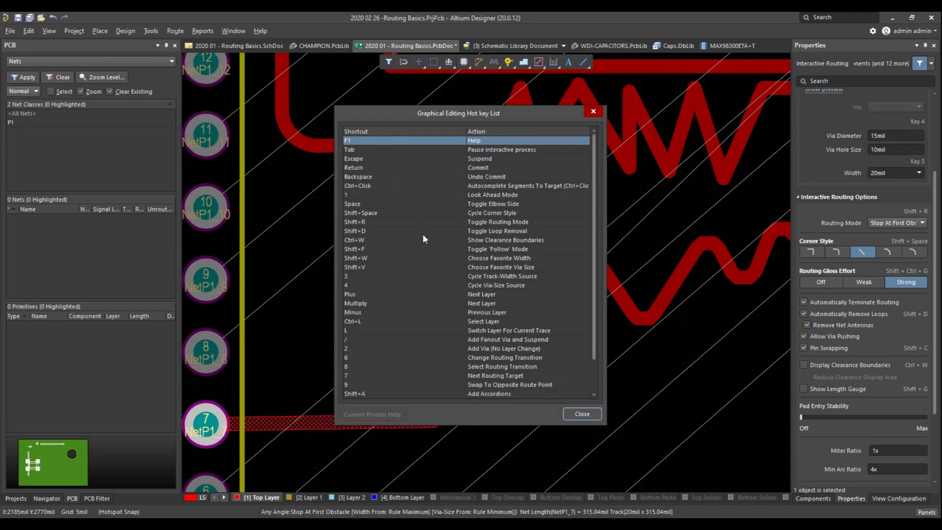
pyautogui.click(425, 195)
pyautogui.click(411, 167)
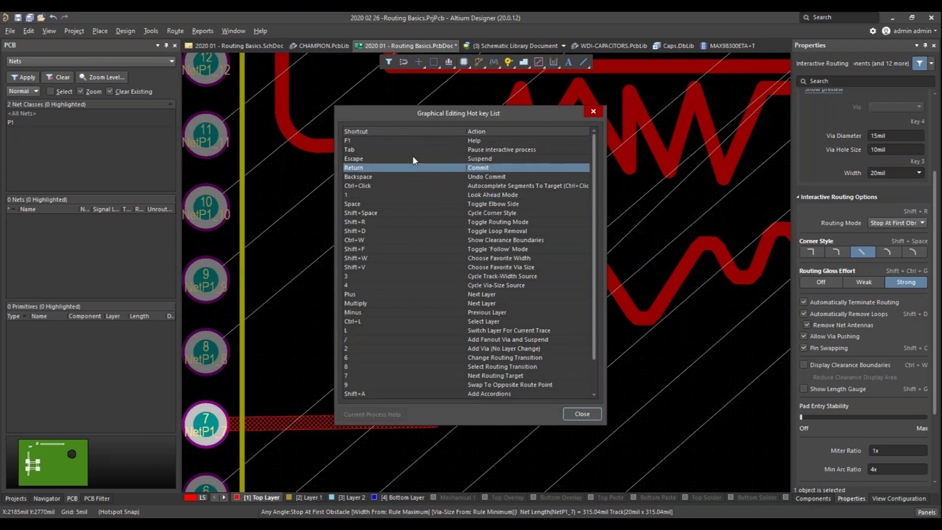
pyautogui.click(408, 140)
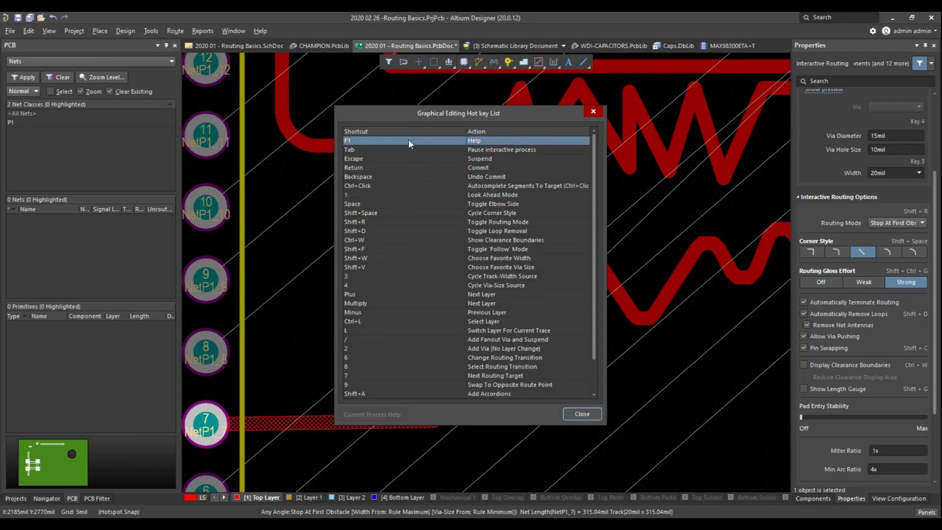
pyautogui.click(417, 376)
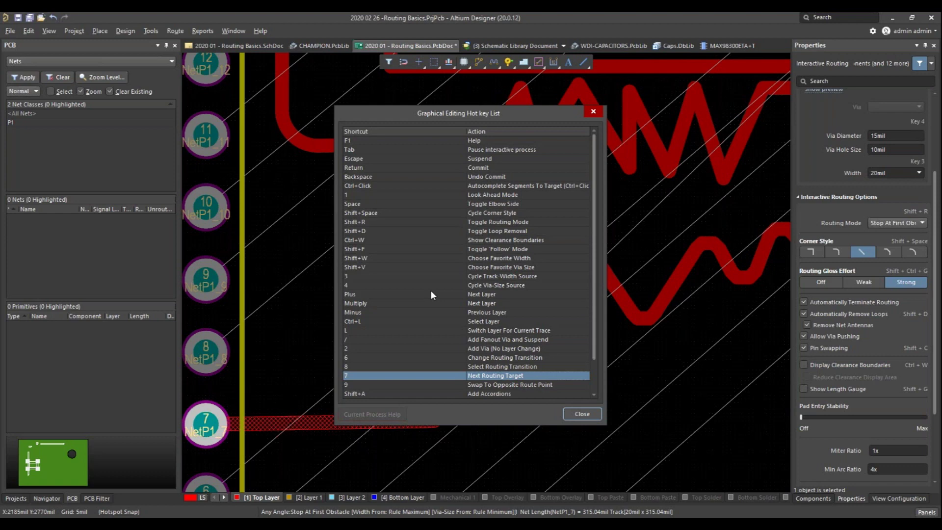
pyautogui.click(589, 414)
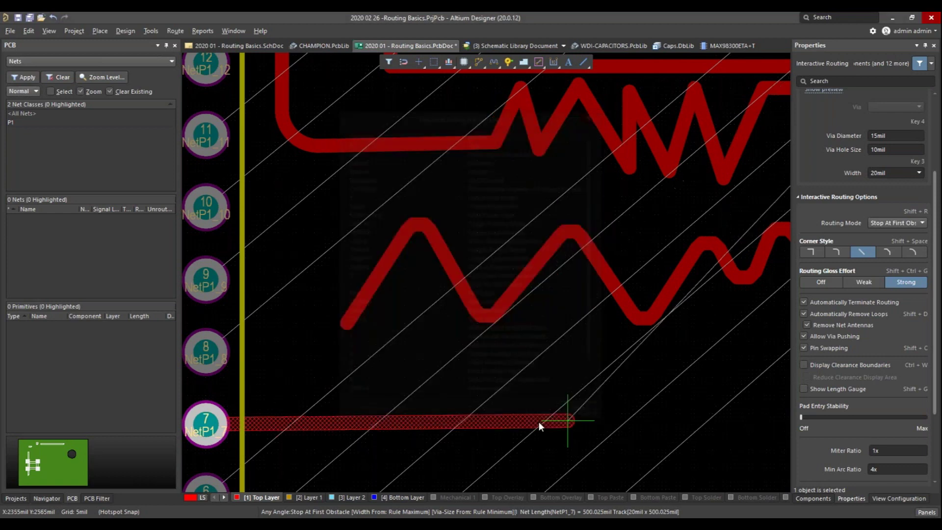
# Route NetP1_7 and NetP1_6 from P1 pads 7 and 6 with long horizontal runs, autocompleting each to its target pad
pyautogui.press('`')
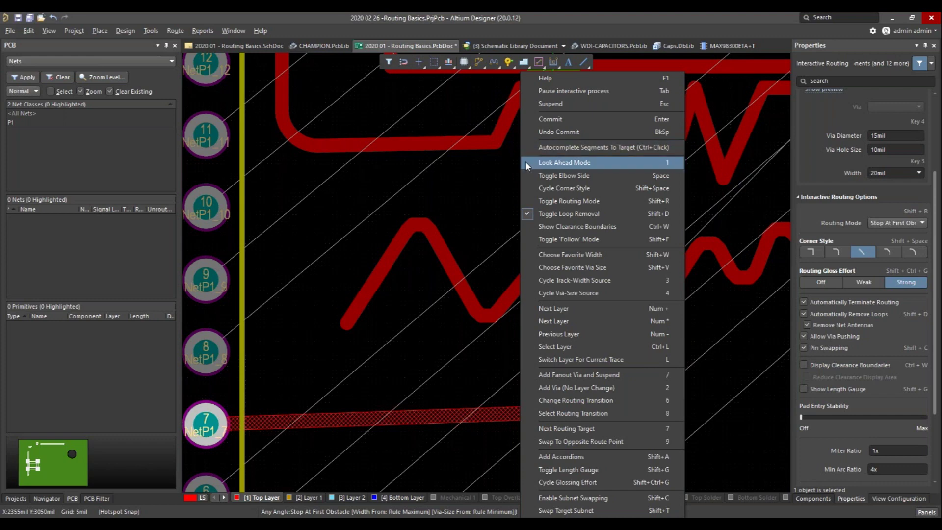
pyautogui.click(520, 416)
pyautogui.keyDown('ctrl'); pyautogui.scroll(-5, 670, 412); pyautogui.keyUp('ctrl')
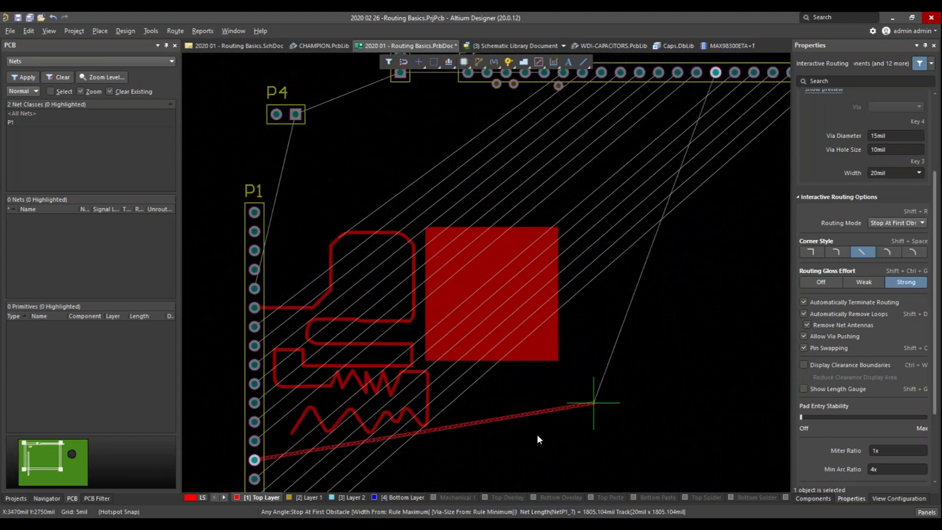
pyautogui.keyDown('ctrl'); pyautogui.click(532, 460); pyautogui.keyUp('ctrl')
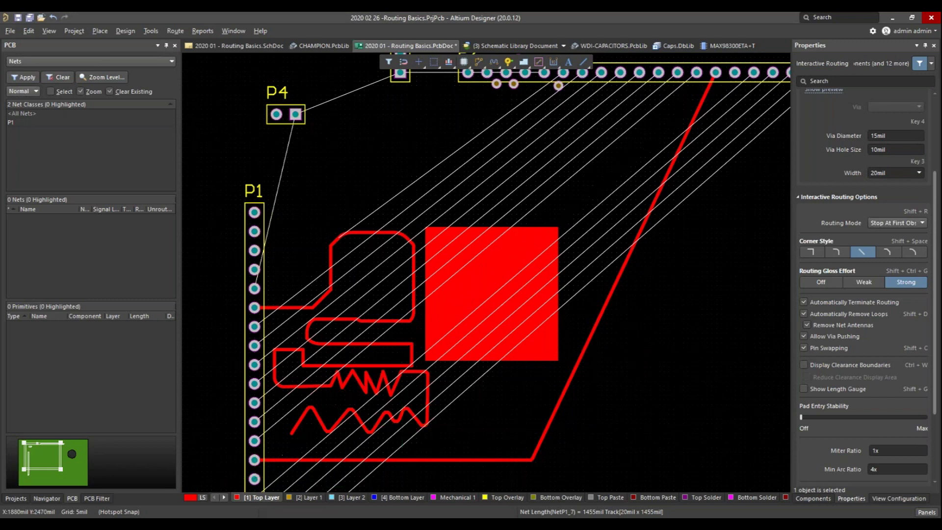
pyautogui.click(272, 476)
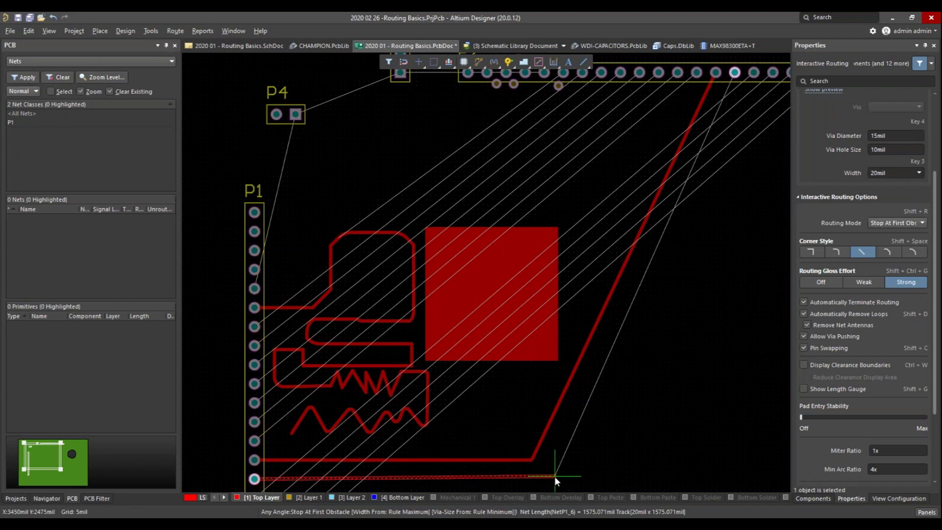
pyautogui.keyDown('ctrl'); pyautogui.click(554, 476); pyautogui.keyUp('ctrl')
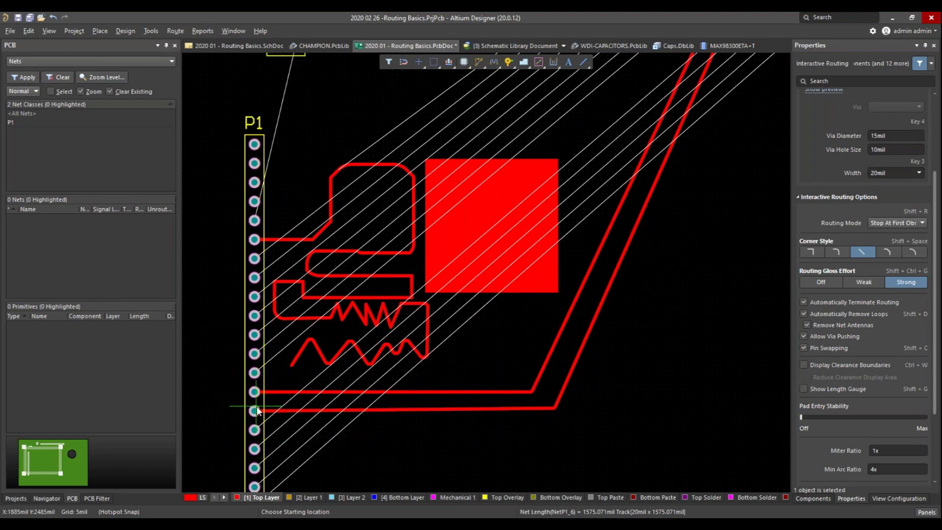
pyautogui.click(254, 373)
pyautogui.rightClick(279, 373)
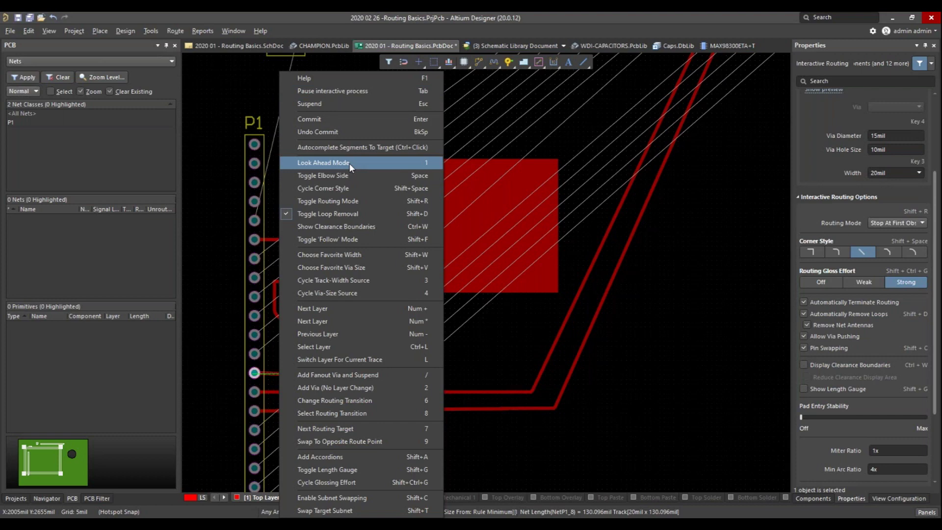
pyautogui.click(277, 377)
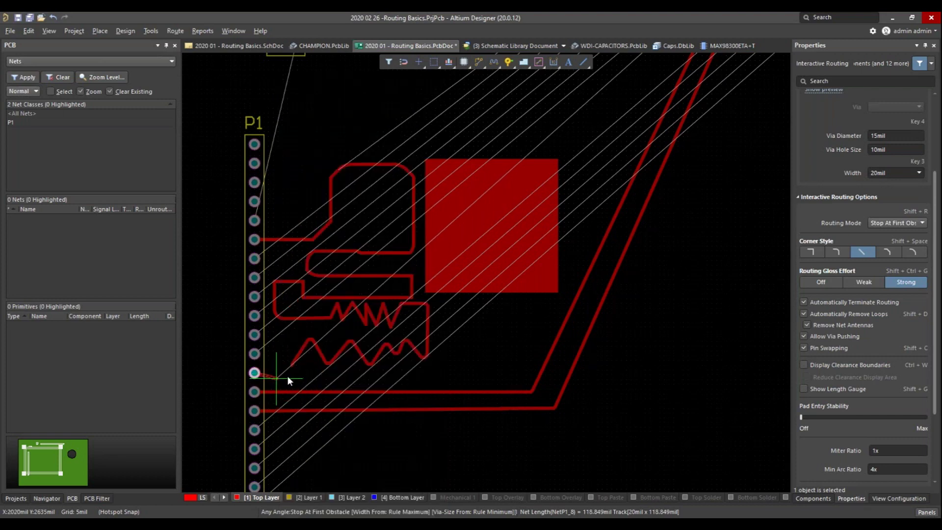
pyautogui.press('Escape')
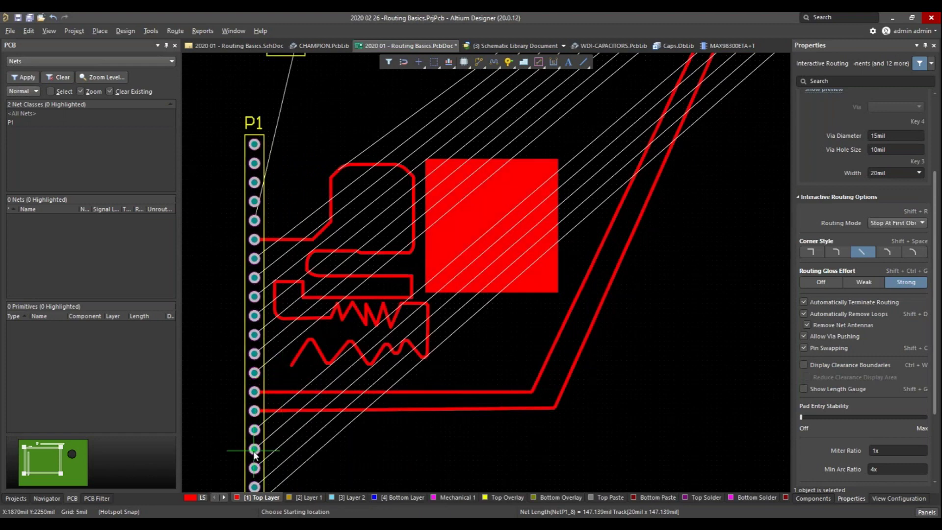
# Start routing from pad 5 of P1, commit a horizontal segment about 495 mil long, and undo that commit
pyautogui.keyDown('ctrl'); pyautogui.scroll(3, 254, 453); pyautogui.keyUp('ctrl')
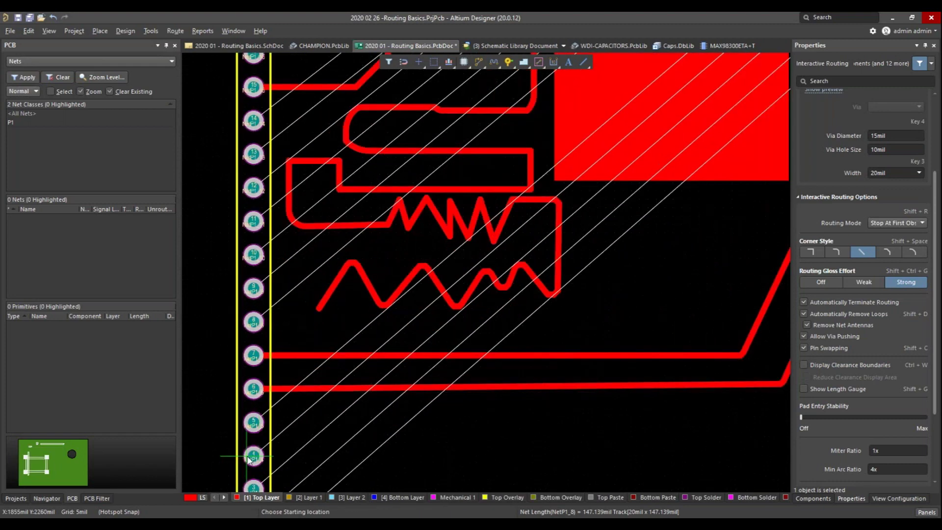
pyautogui.keyDown('ctrl'); pyautogui.scroll(1, 249, 453); pyautogui.keyUp('ctrl')
pyautogui.click(254, 416)
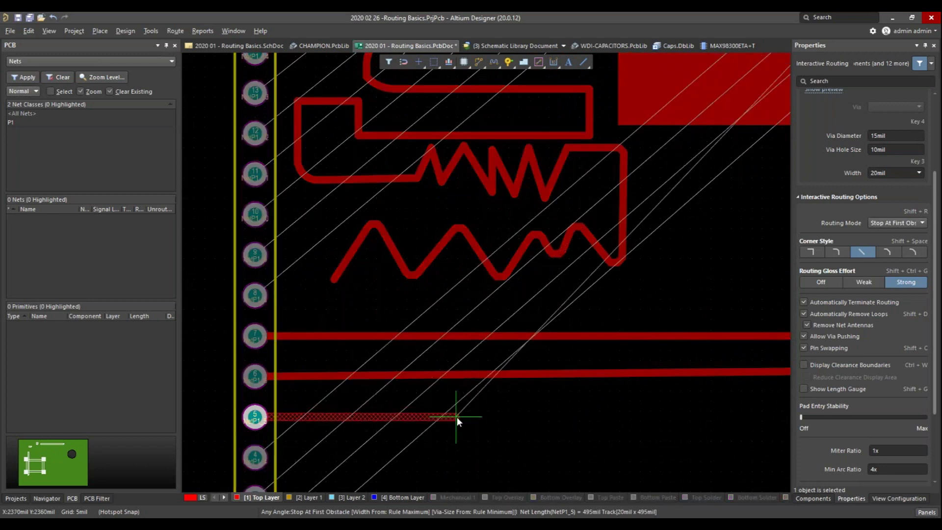
pyautogui.keyDown('ctrl'); pyautogui.scroll(1, 457, 416); pyautogui.keyUp('ctrl')
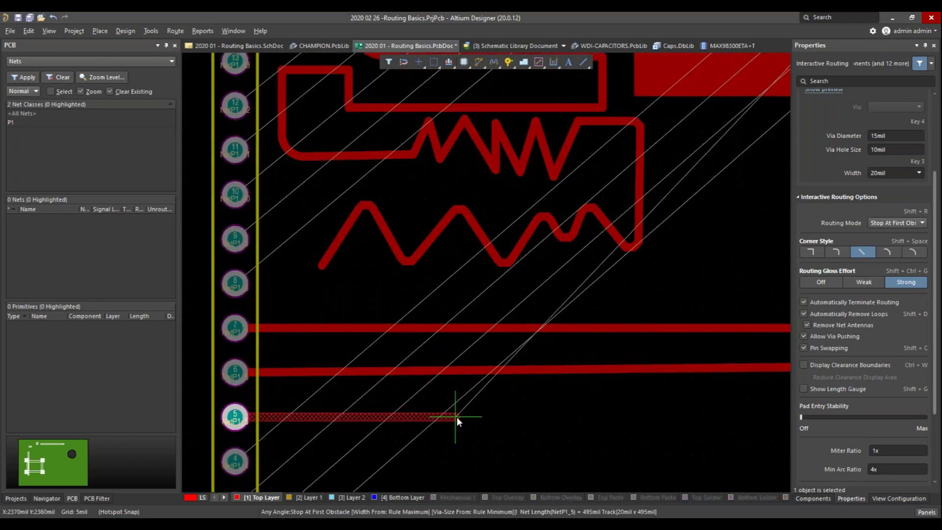
pyautogui.click(457, 417)
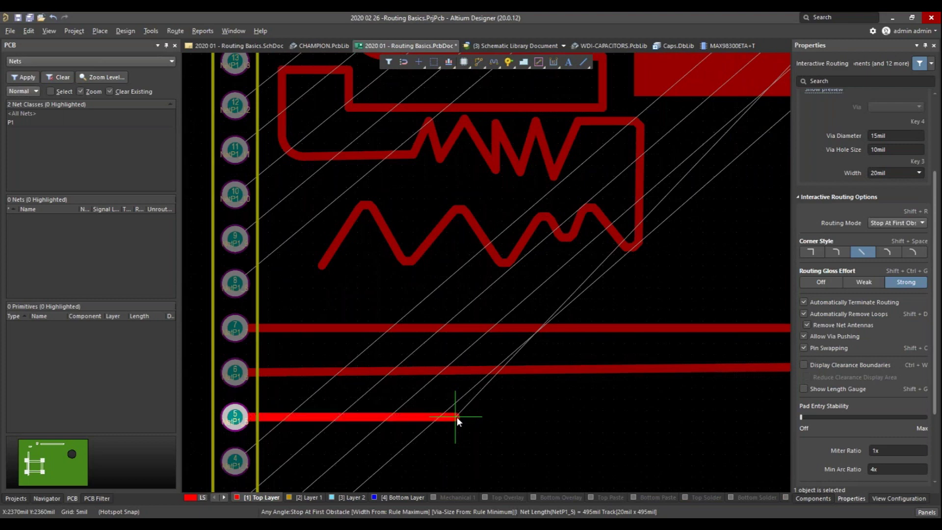
pyautogui.press('BackSpace')
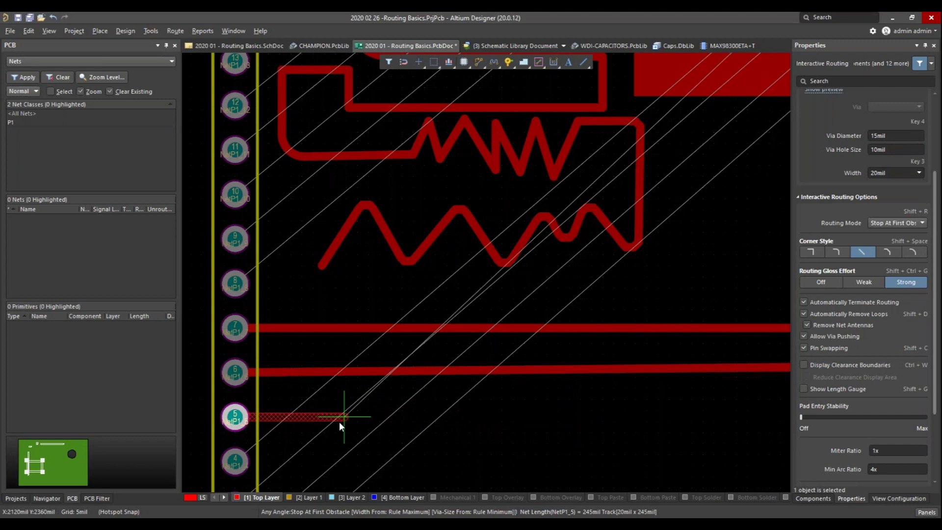
# Continue the route from pad 5 of P1 with Track 45 corners, committing a zigzag of segments while using look-ahead mode
pyautogui.hotkey('shift', 'space')
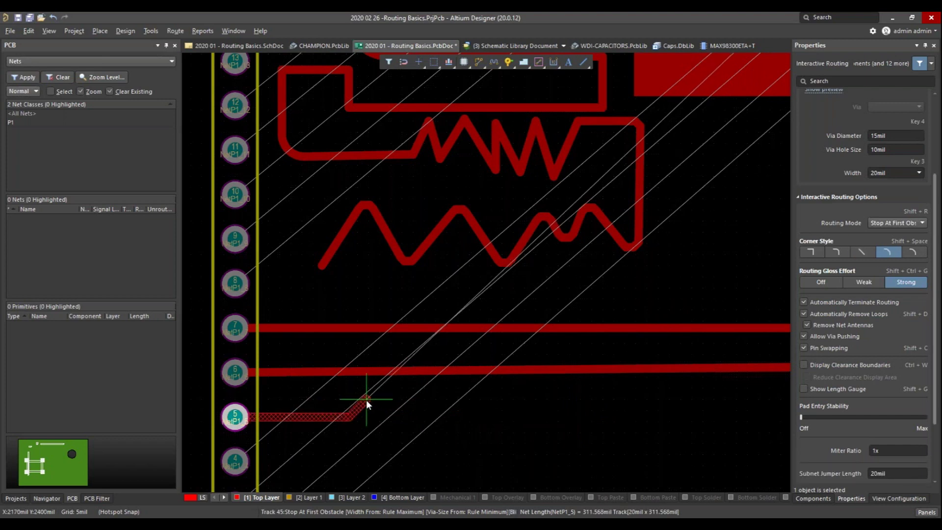
pyautogui.click(366, 399)
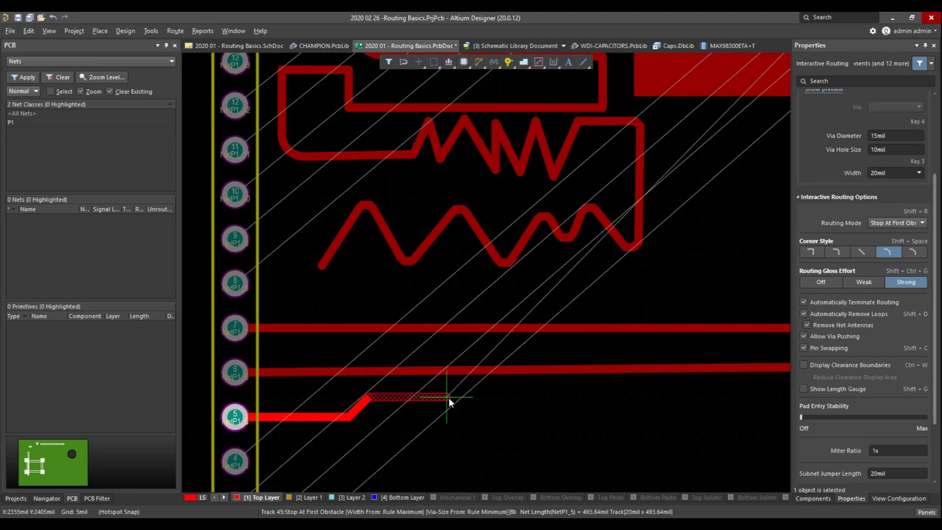
pyautogui.keyDown('ctrl'); pyautogui.scroll(2, 448, 397); pyautogui.keyUp('ctrl')
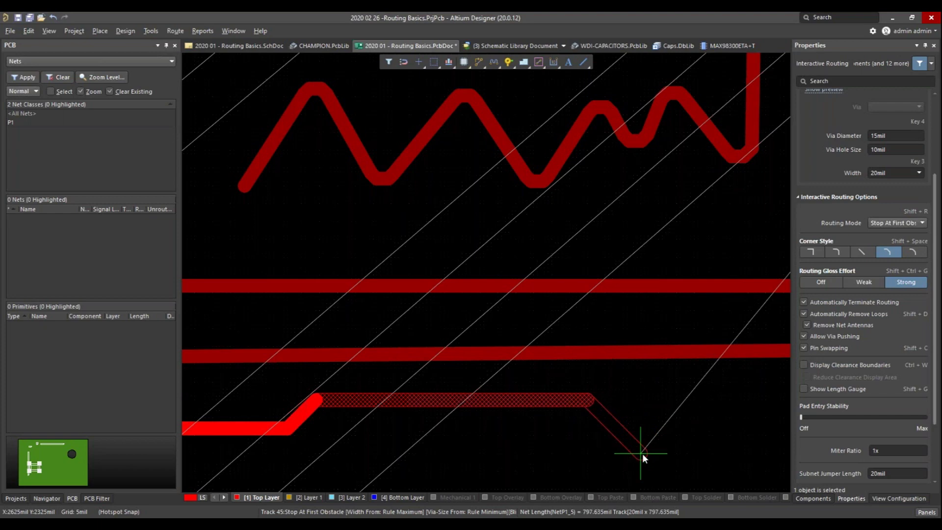
pyautogui.press('Tab')
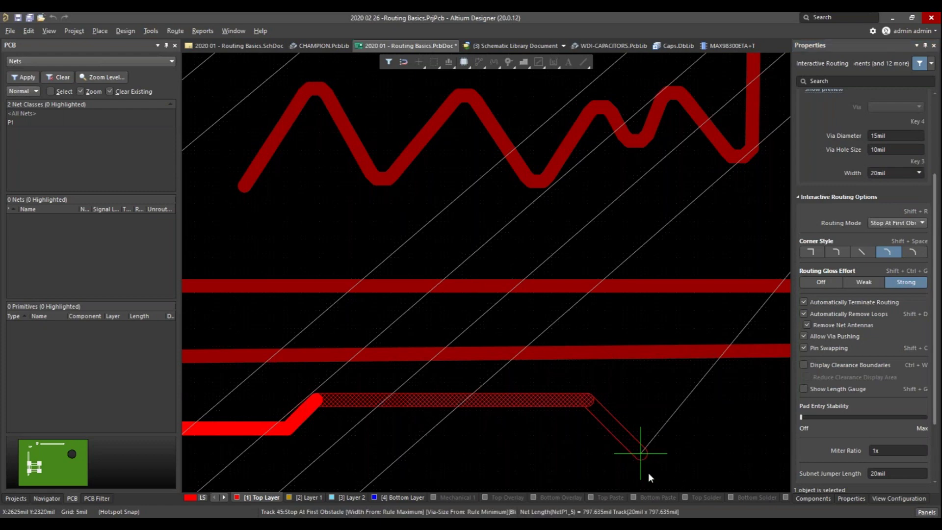
pyautogui.click(632, 456)
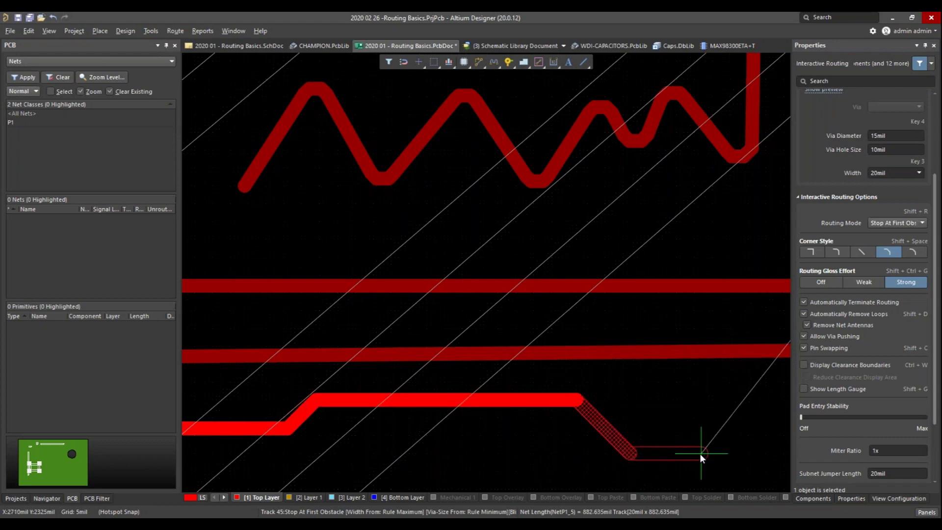
pyautogui.click(699, 453)
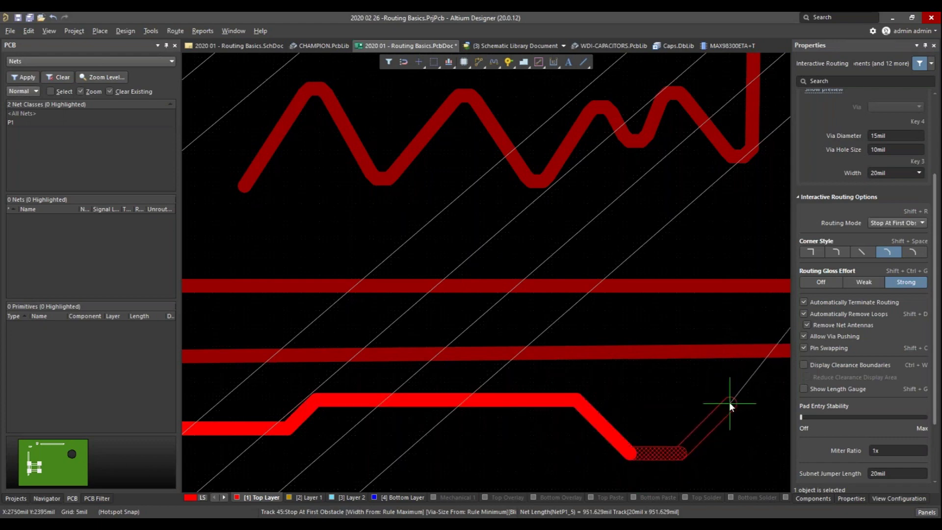
pyautogui.click(729, 402)
# Commit the last pad 5 segments with look-ahead off, review the interactive routing shortcut list, and end the route unfinished
pyautogui.click(770, 394)
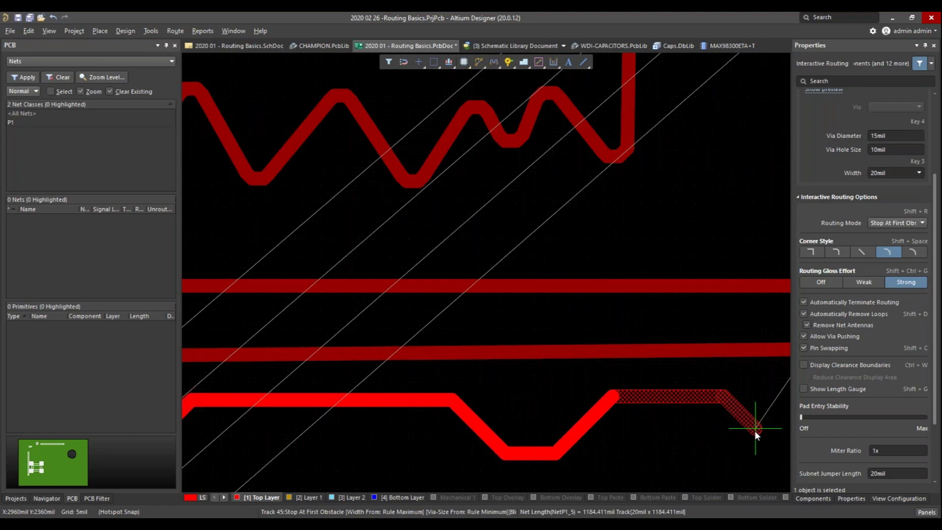
pyautogui.click(754, 431)
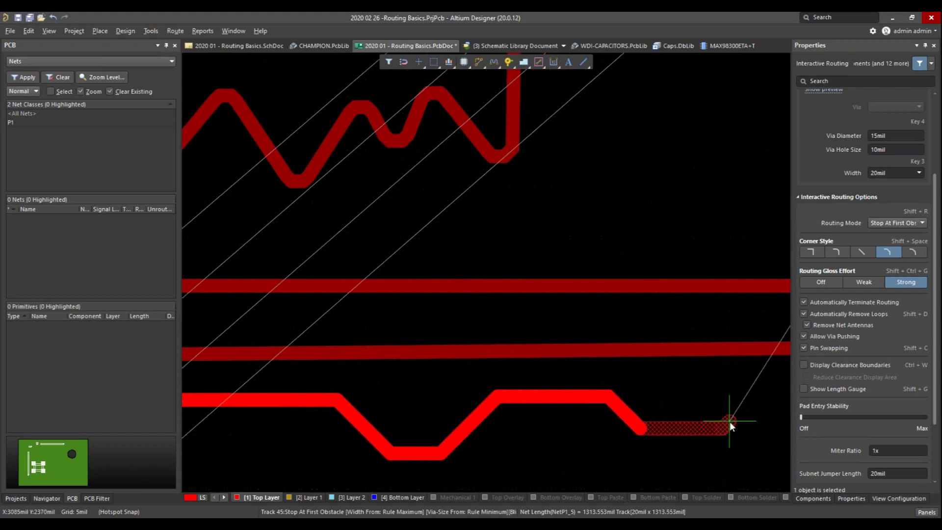
pyautogui.hotkey('shift', 'F1')
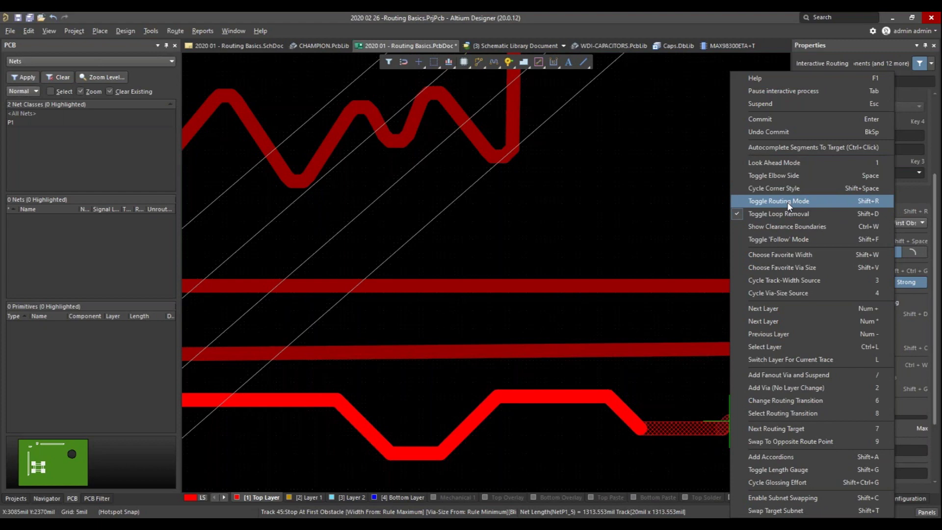
pyautogui.rightClick(729, 422)
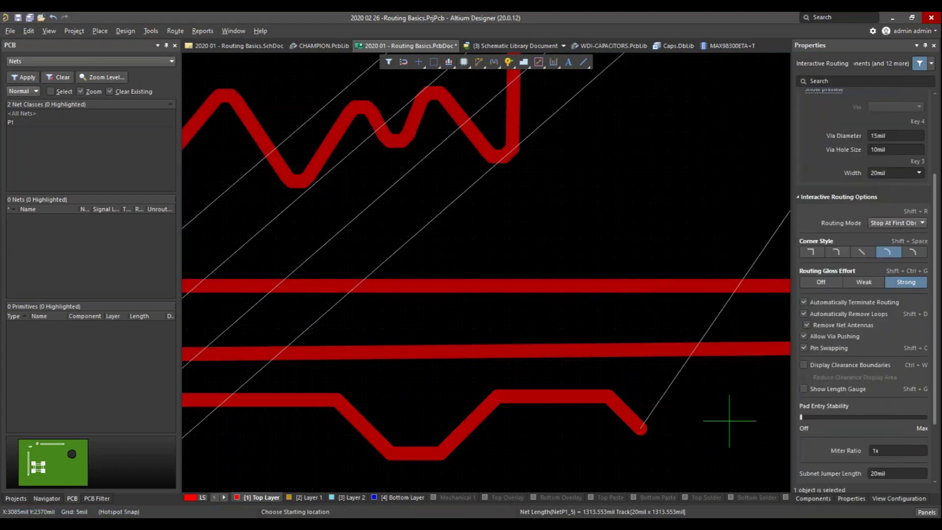
# Start routing from pad 8 of P1, try the Ignore Obstacles mode across existing traces, and switch the routing mode to Walkaround Obstacles
pyautogui.keyDown('ctrl'); pyautogui.scroll(-5, 269, 219); pyautogui.keyUp('ctrl')
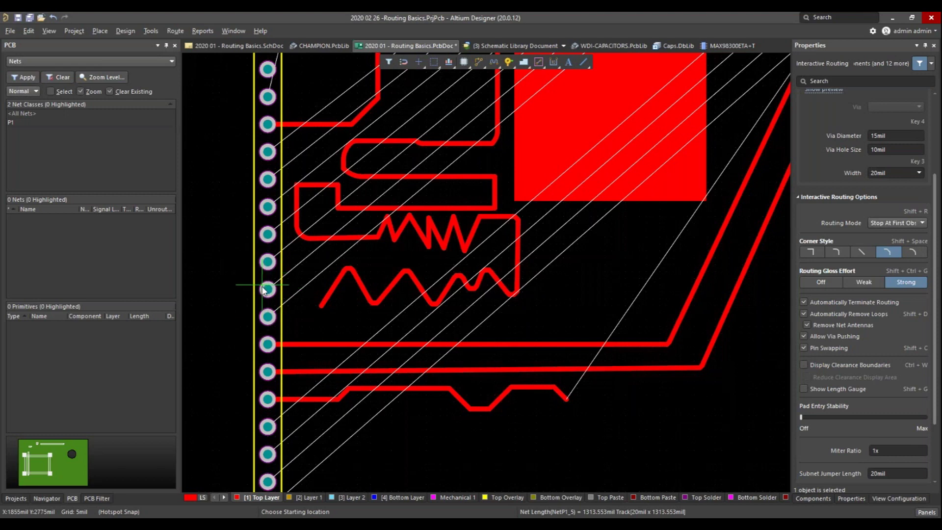
pyautogui.click(268, 317)
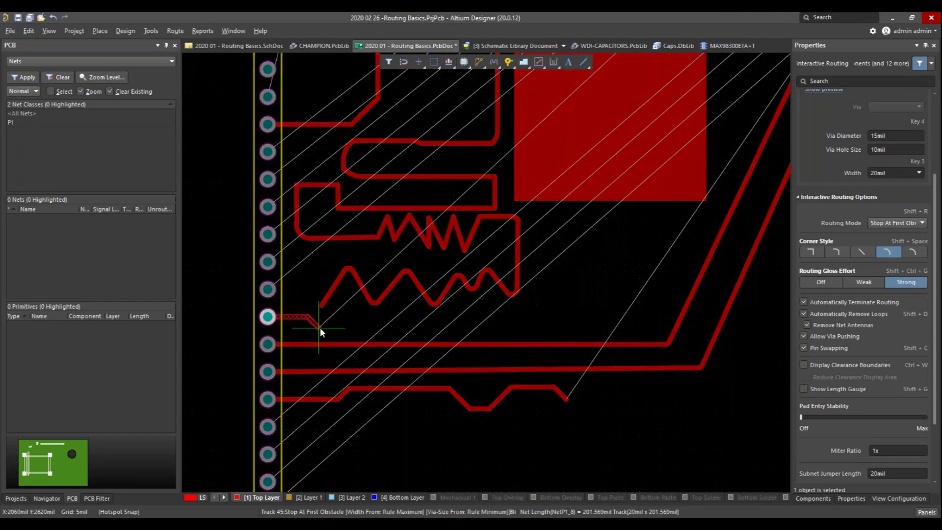
pyautogui.press('Tab')
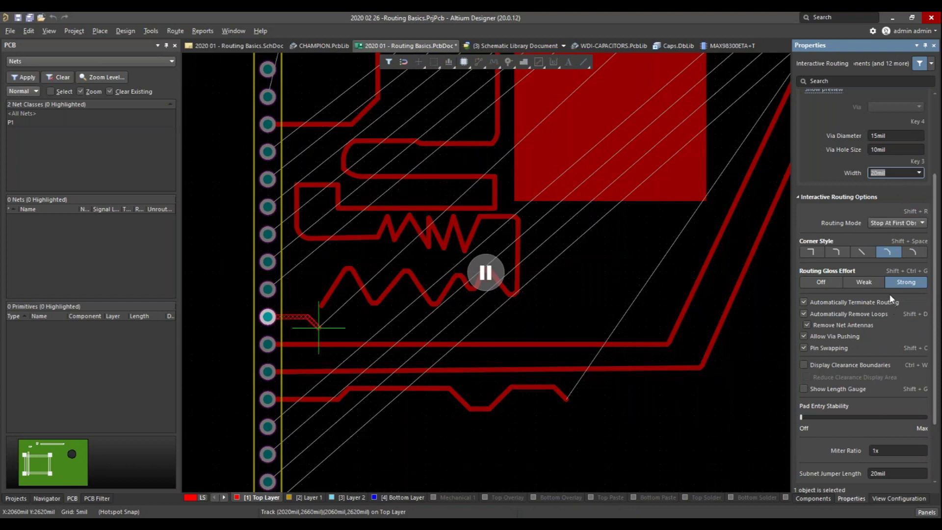
pyautogui.scroll(-1, 891, 297)
pyautogui.scroll(2, 890, 292)
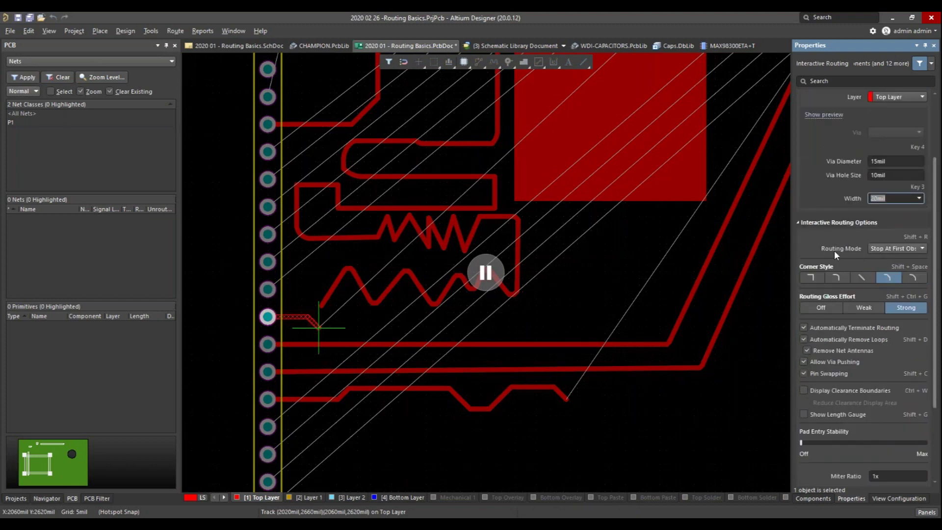
pyautogui.click(884, 249)
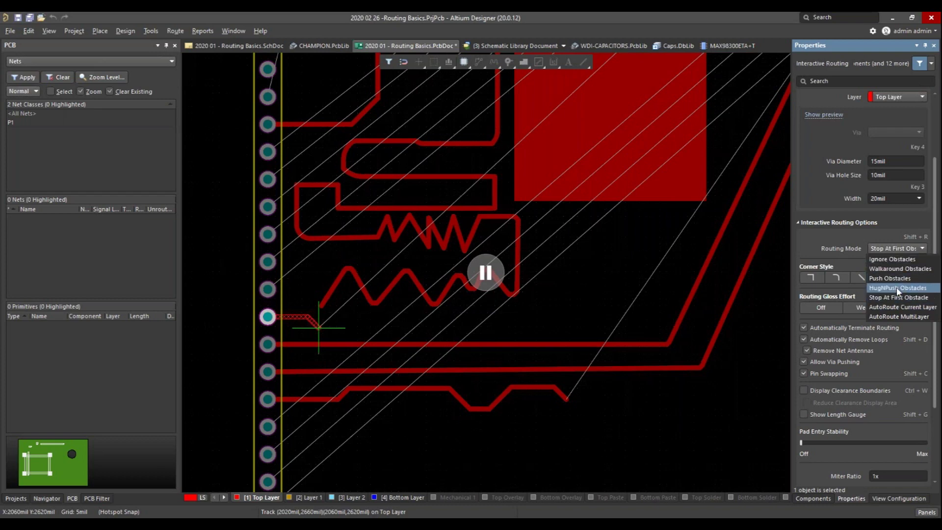
pyautogui.click(899, 260)
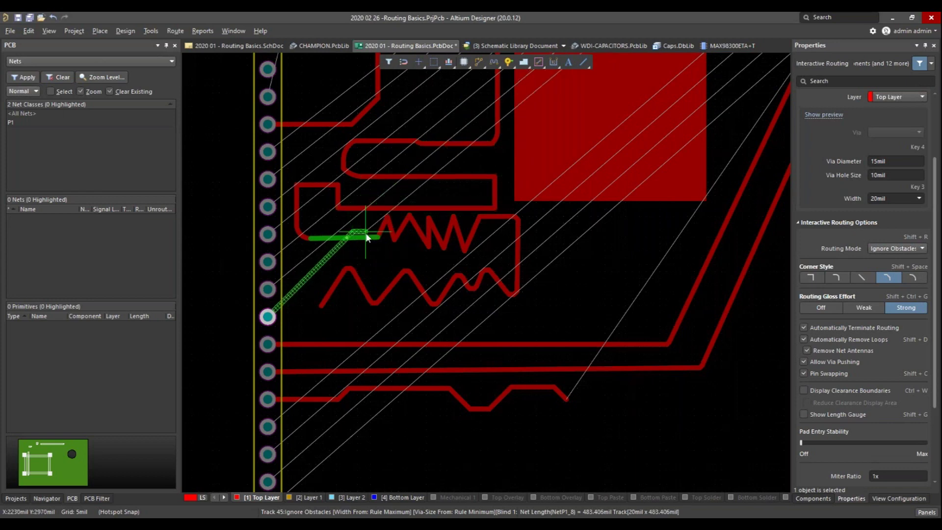
pyautogui.keyDown('ctrl'); pyautogui.scroll(2, 366, 233); pyautogui.keyUp('ctrl')
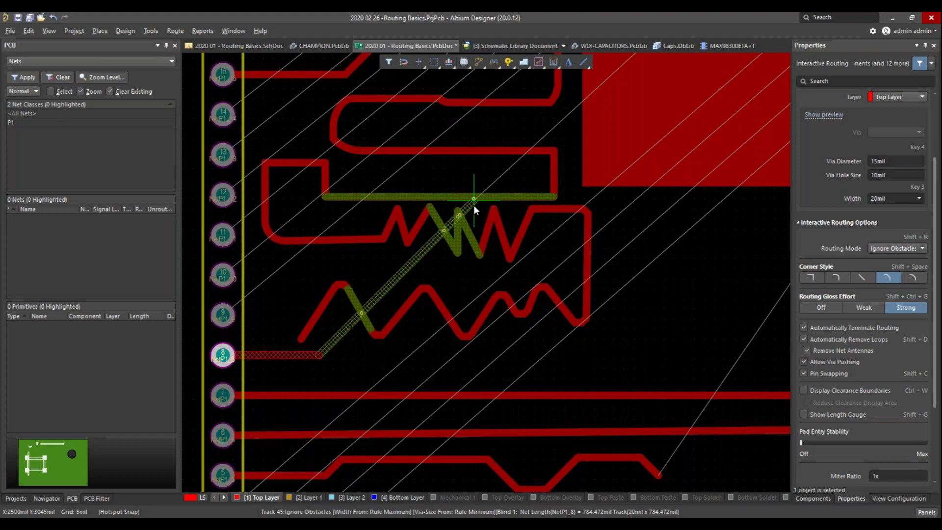
pyautogui.hotkey('shift', 'r')
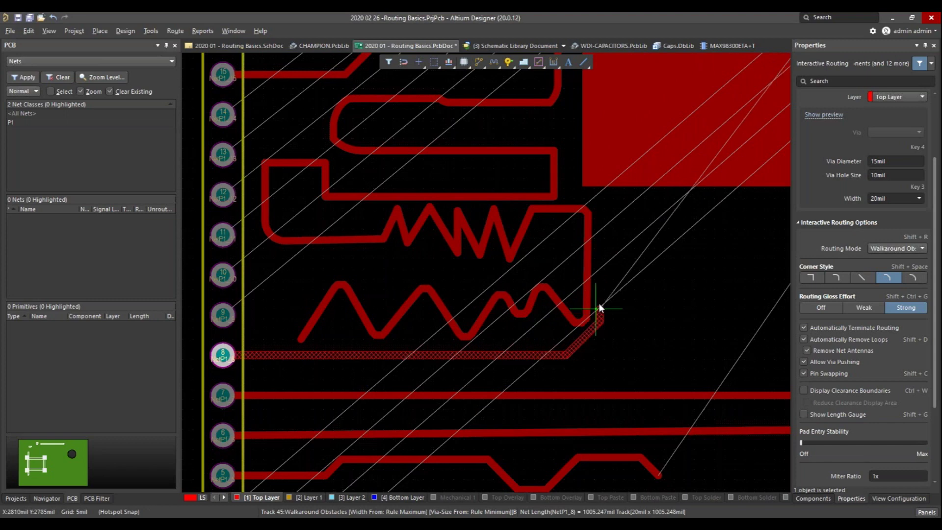
pyautogui.press('Tab')
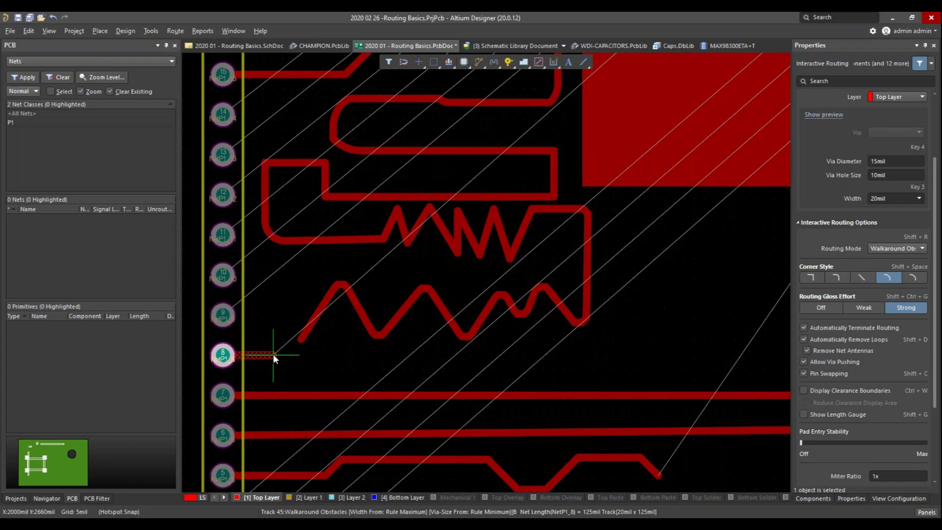
# Try routing NetP1_8 along the underside of the zigzag trace with gloss effort Off, and undo the committed segments
pyautogui.hotkey('ctrl', 'shift', 'g')
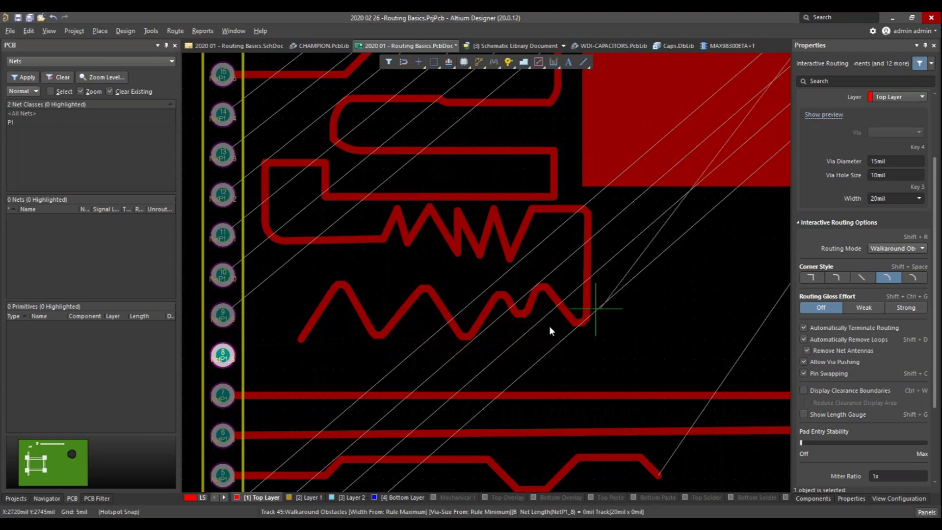
pyautogui.click(342, 316)
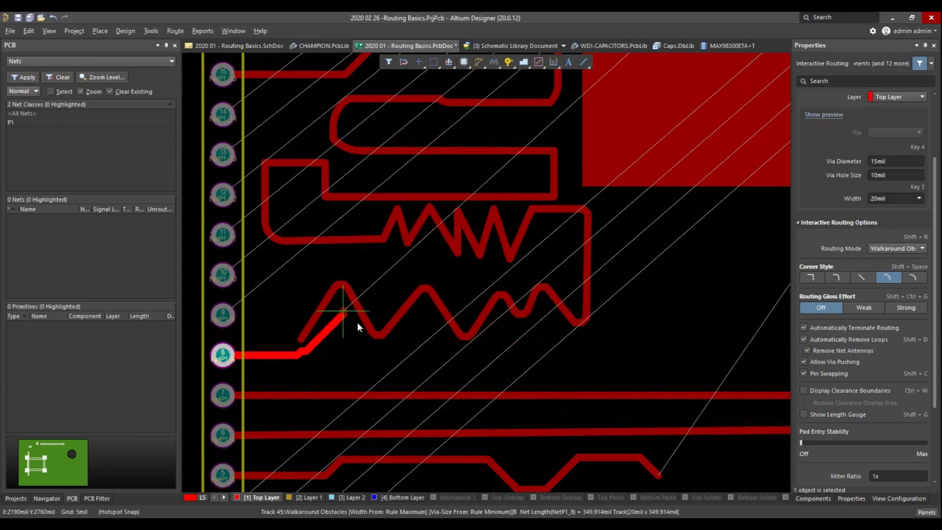
pyautogui.click(449, 325)
pyautogui.click(542, 316)
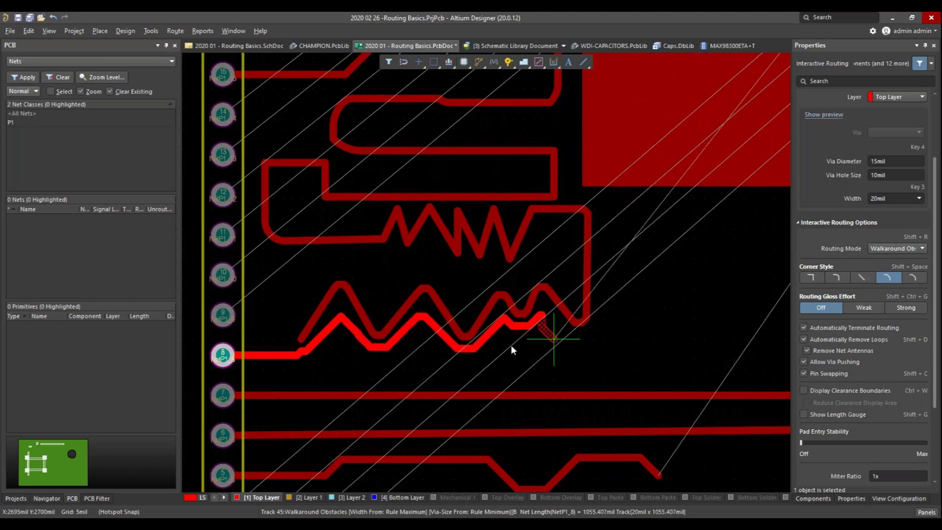
pyautogui.press('BackSpace')
pyautogui.press('BackSpace')
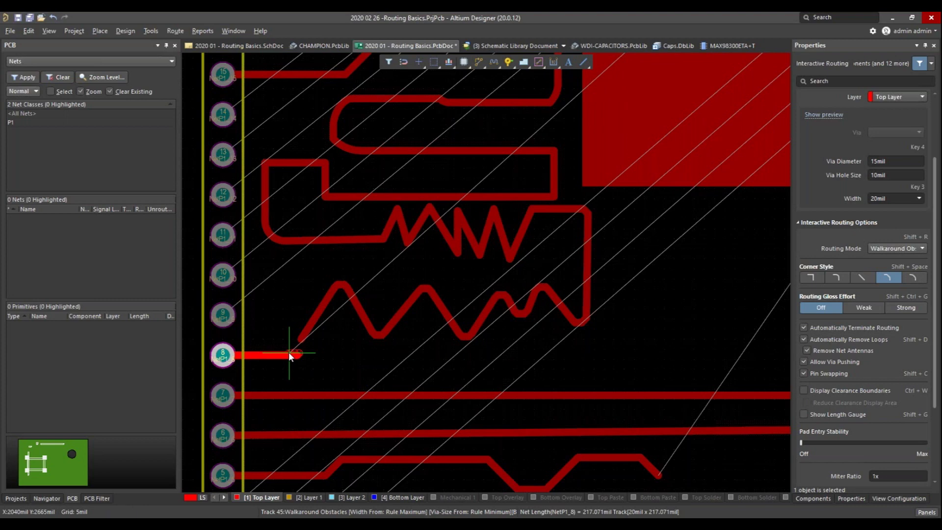
# Set gloss effort to Strong, route NetP1_8 about 2404 mil around the zigzag and past the filled area, and autocomplete it to its target
pyautogui.hotkey('ctrl', 'shift', 'g')
pyautogui.hotkey('ctrl', 'shift', 'g')
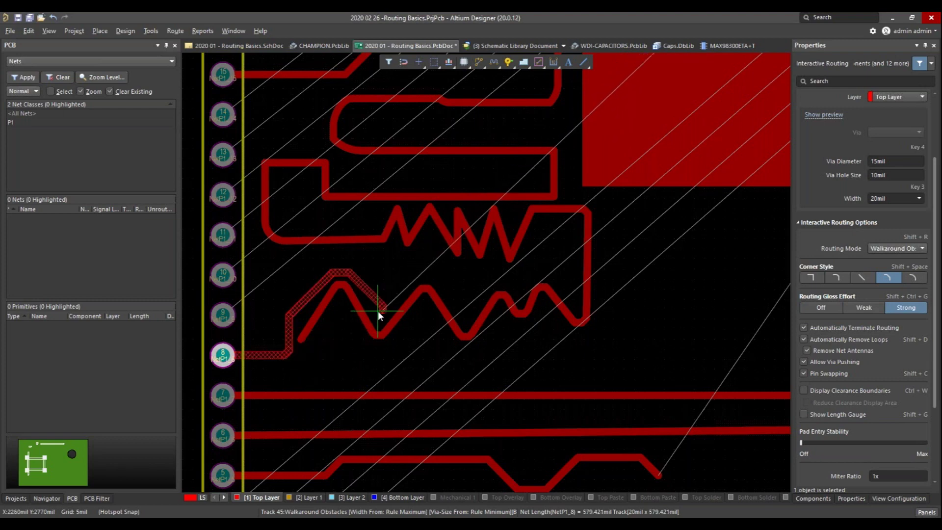
pyautogui.click(539, 314)
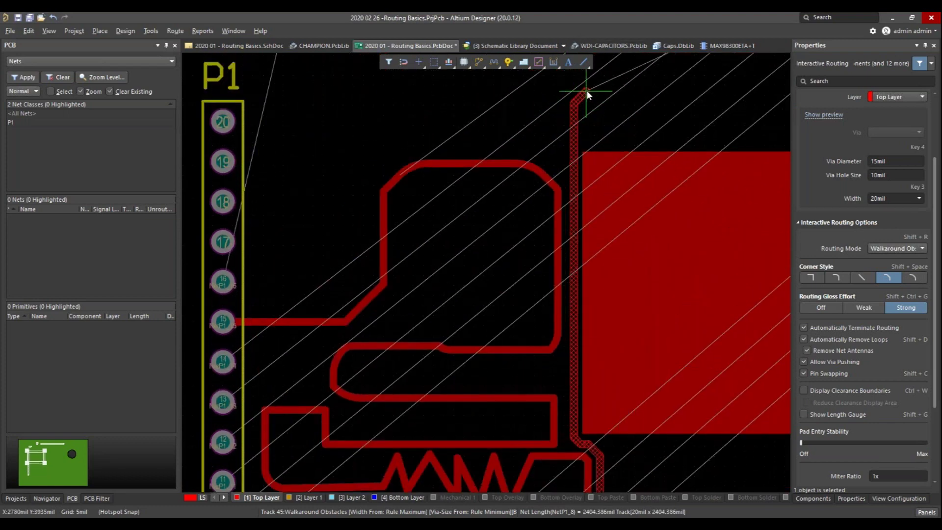
pyautogui.click(588, 96)
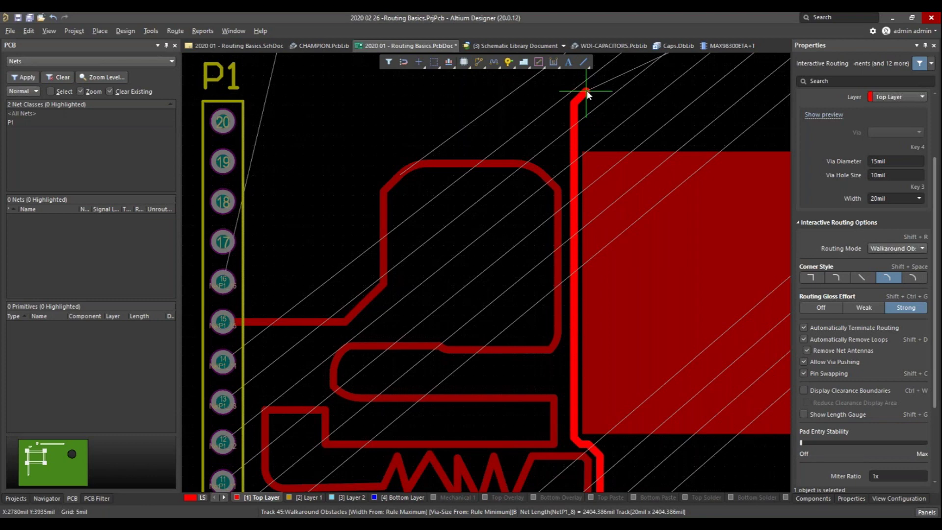
pyautogui.keyDown('ctrl'); pyautogui.click(587, 92); pyautogui.keyUp('ctrl')
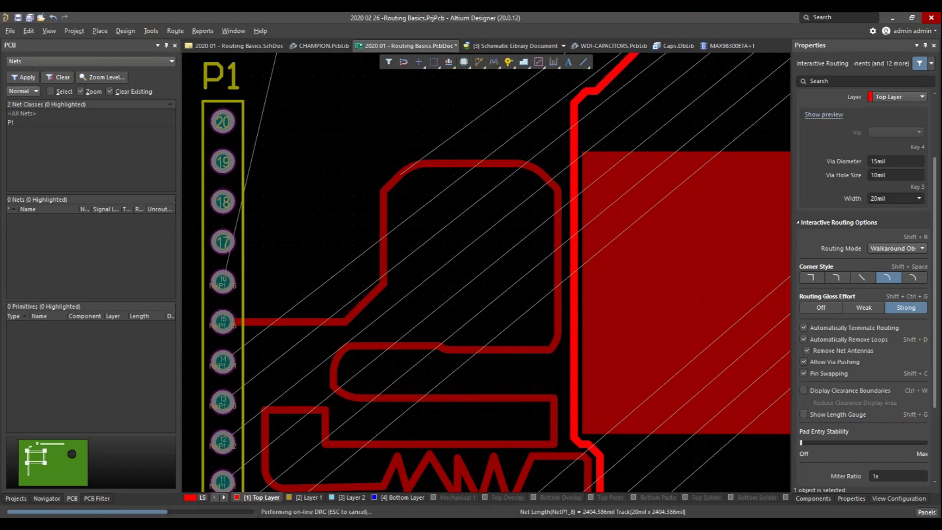
pyautogui.keyDown('ctrl'); pyautogui.scroll(-1, 587, 92); pyautogui.keyUp('ctrl')
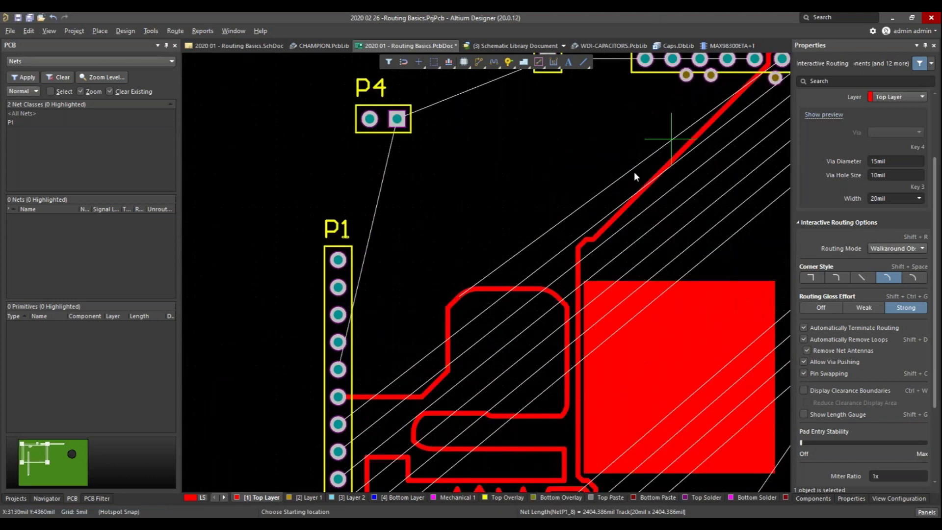
pyautogui.scroll(3, 588, 255)
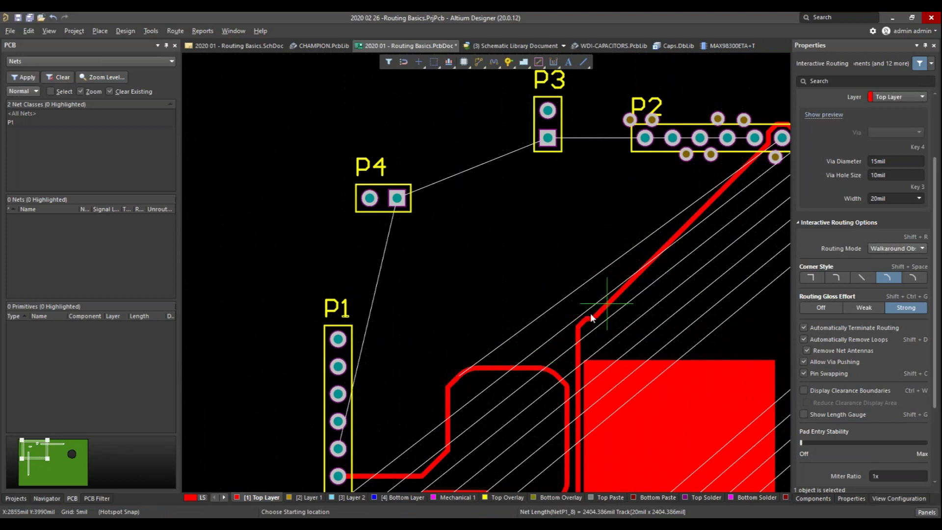
pyautogui.moveTo(680, 181); pyautogui.dragTo(581, 181, button='right')
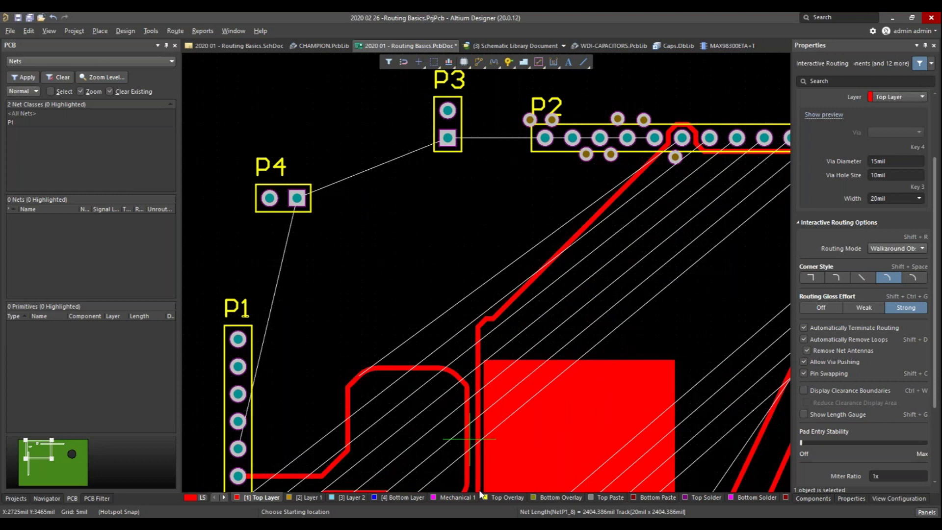
# Start routing from pad 9 of P1, try the Push Obstacles mode against the zigzag traces, and cancel the route
pyautogui.scroll(-6, 466, 367)
pyautogui.scroll(-4, 469, 456)
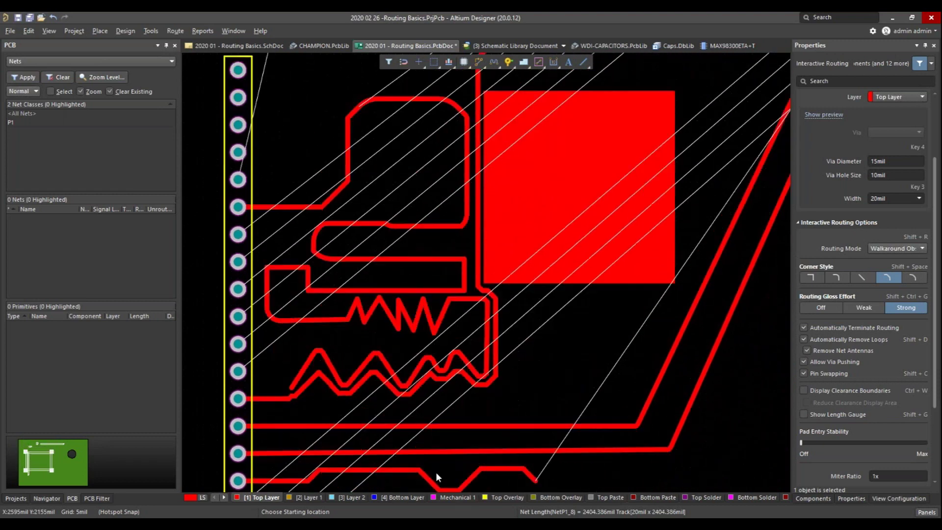
pyautogui.scroll(-1, 436, 471)
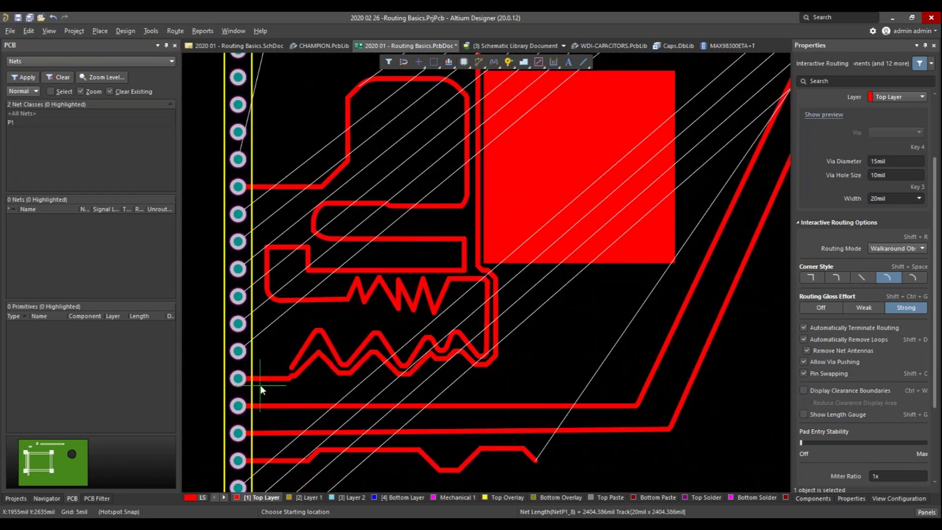
pyautogui.click(238, 351)
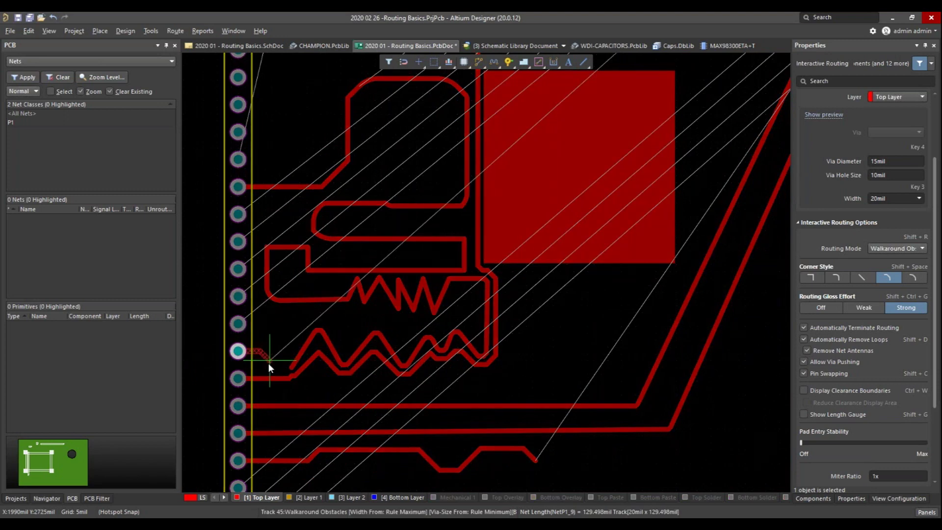
pyautogui.hotkey('shift', 'r')
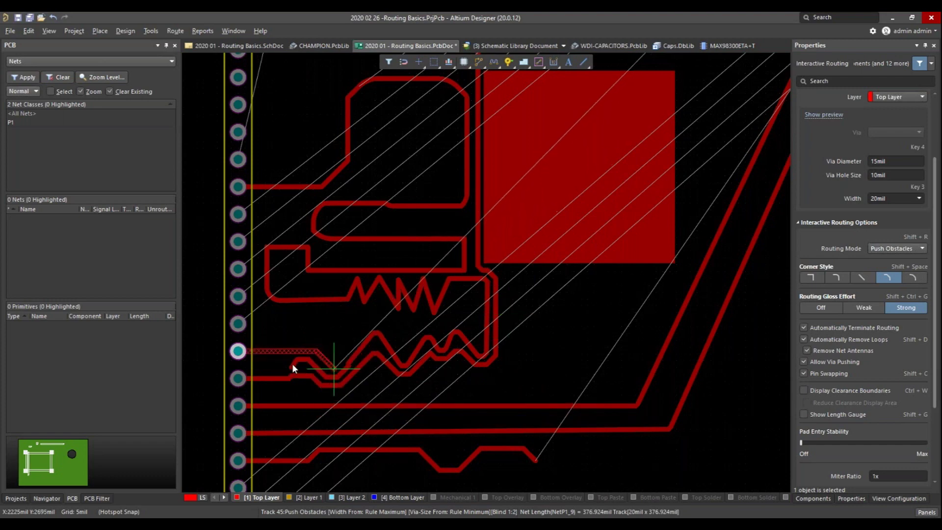
pyautogui.press('Escape')
pyautogui.press('Escape')
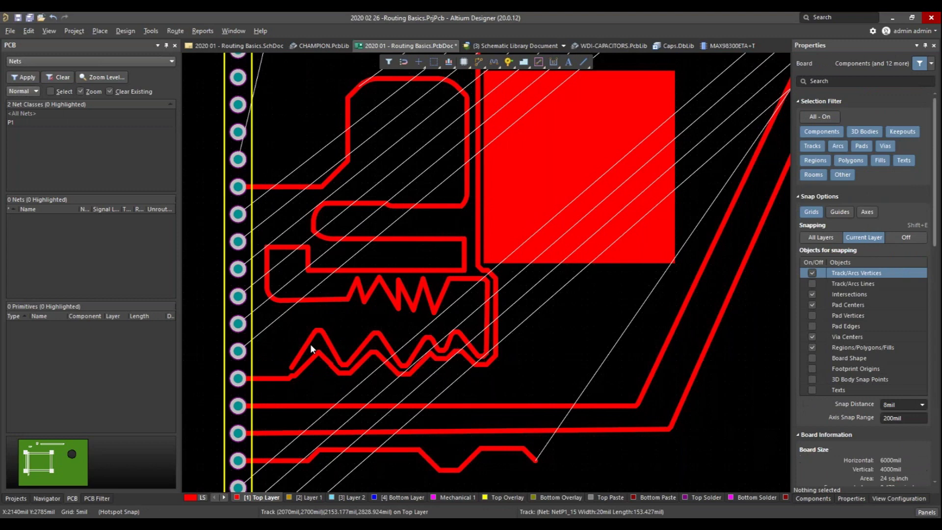
# Delete the loose end segment of the NetP1_15 zigzag trace beside pads 8 and 9 of P1
pyautogui.click(309, 346)
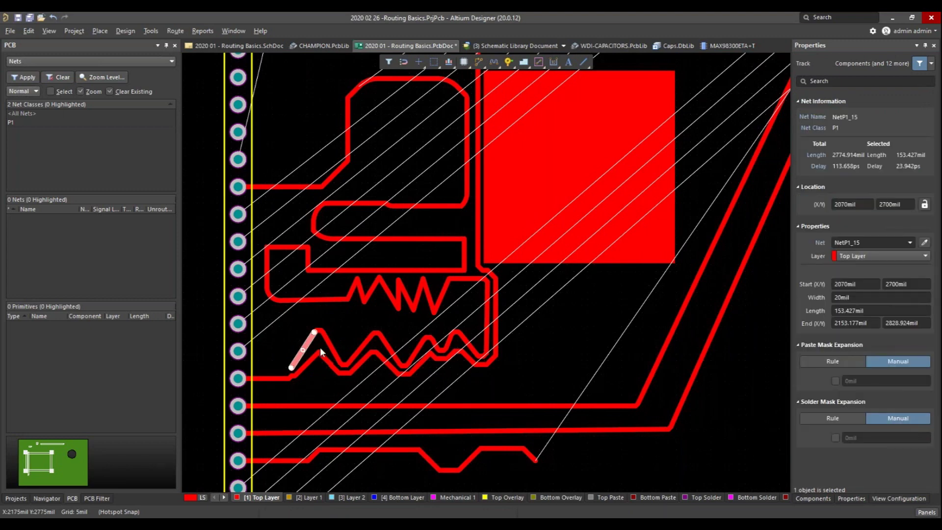
pyautogui.press('Delete')
pyautogui.moveTo(308, 323); pyautogui.dragTo(332, 342)
# Route NetP1_9 from pad 9 of P1 in Push Obstacles mode, about 2078 mil through the zigzag traces, and autocomplete it to its target
pyautogui.press('p')
pyautogui.press('t')
pyautogui.click(237, 355)
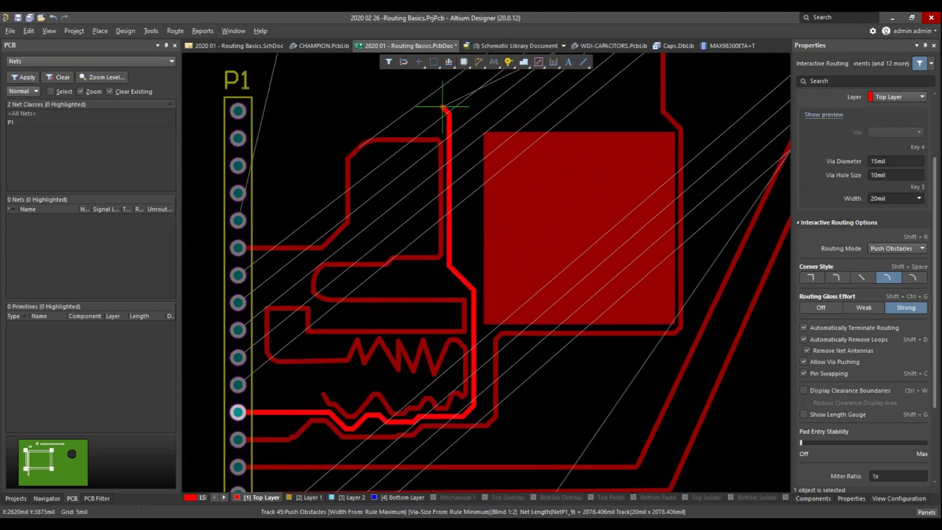
pyautogui.keyDown('ctrl'); pyautogui.click(442, 106); pyautogui.keyUp('ctrl')
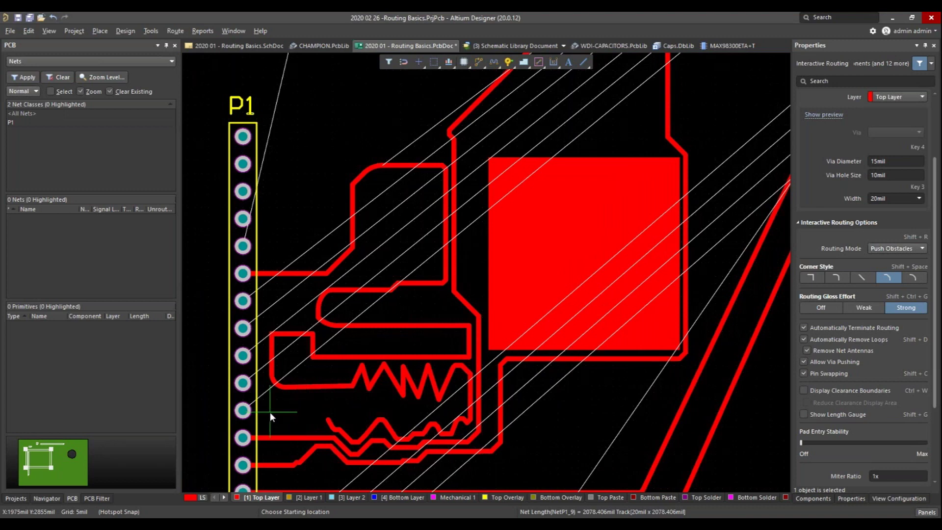
# Start routing from pad 10 of P1 in HugNPush Obstacles mode, try a path across the zigzag trace, and undo the committed segments
pyautogui.click(242, 411)
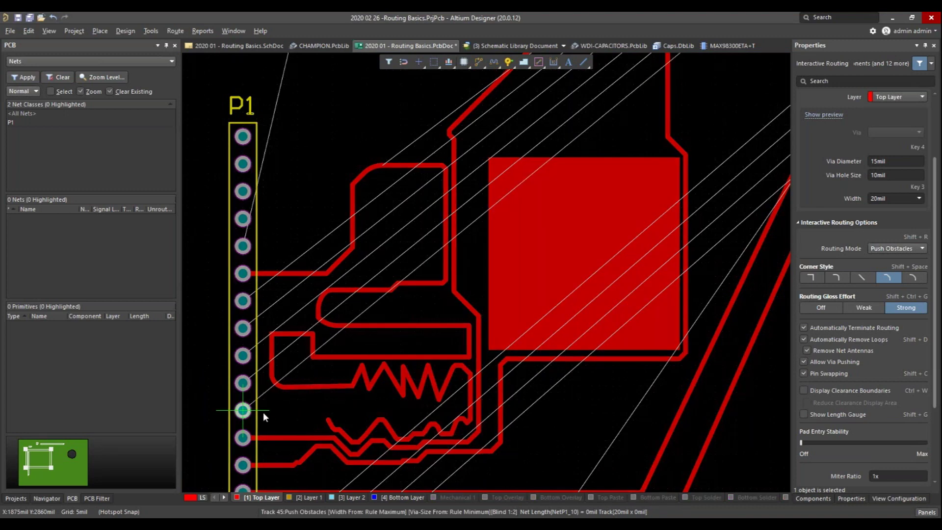
pyautogui.hotkey('shift', 'r')
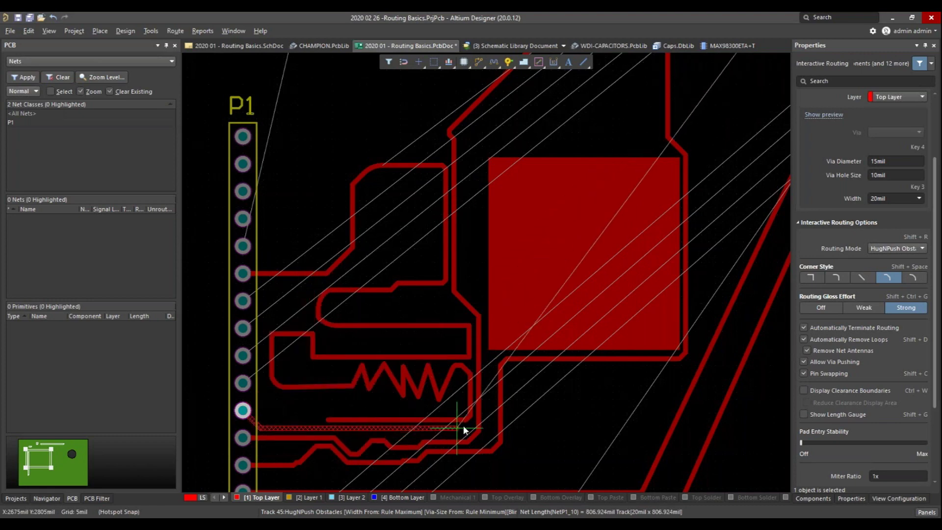
pyautogui.click(463, 425)
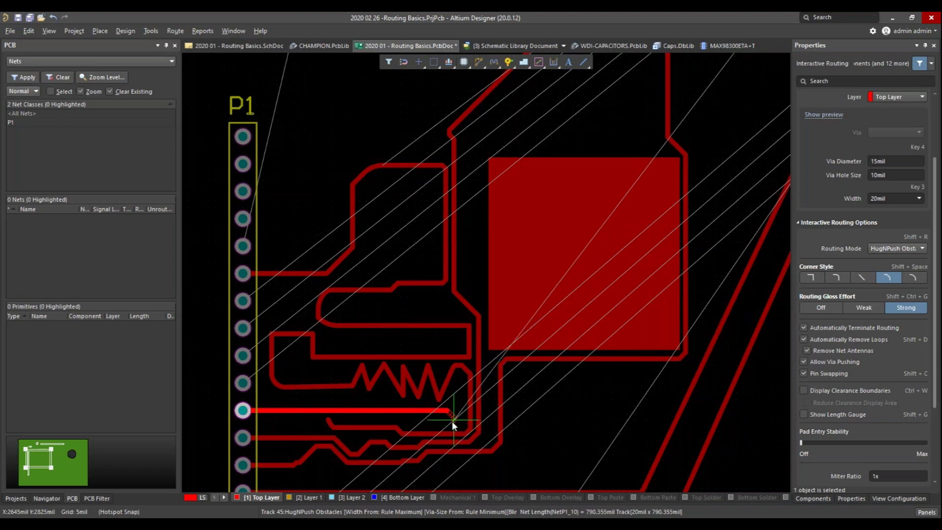
pyautogui.press('BackSpace')
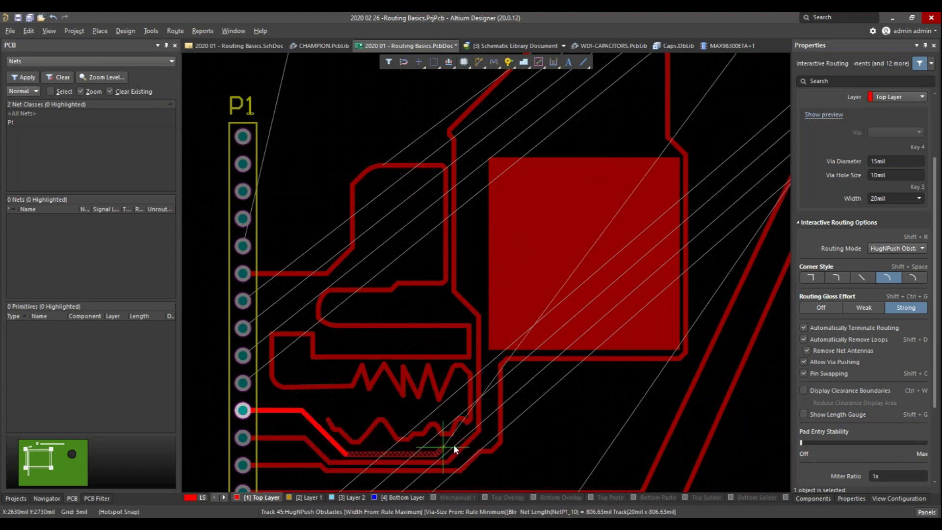
# Route NetP1_10 about 2251 mil beneath the lower zigzag and up alongside the filled area, and end the route short of P2
pyautogui.click(478, 413)
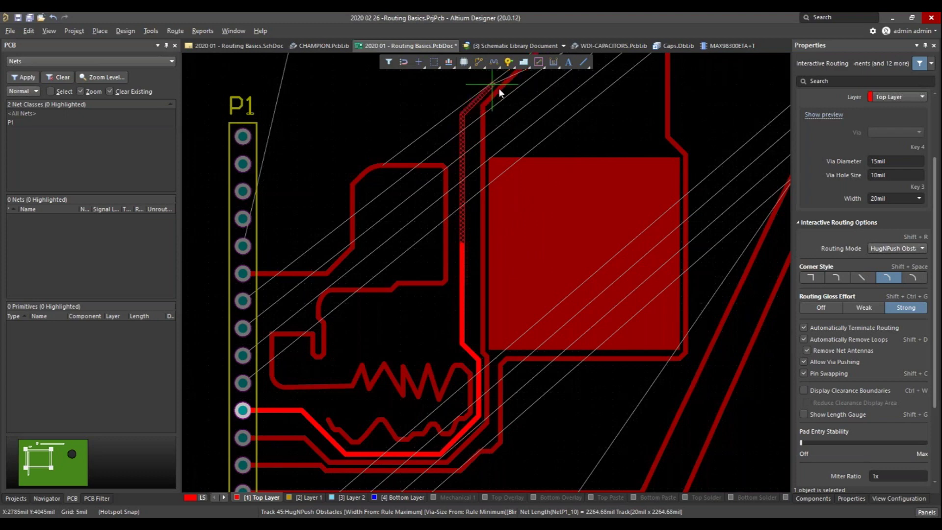
pyautogui.click(480, 84)
pyautogui.rightClick(480, 83)
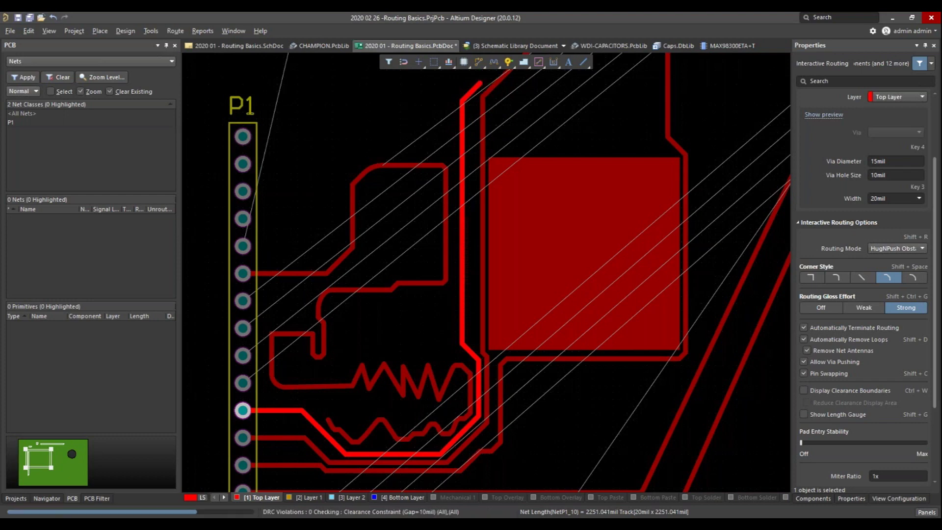
# Start routing from pad 14 of P1 in Stop At First Obstacle mode, try a segment against the curved trace, and undo it
pyautogui.click(242, 301)
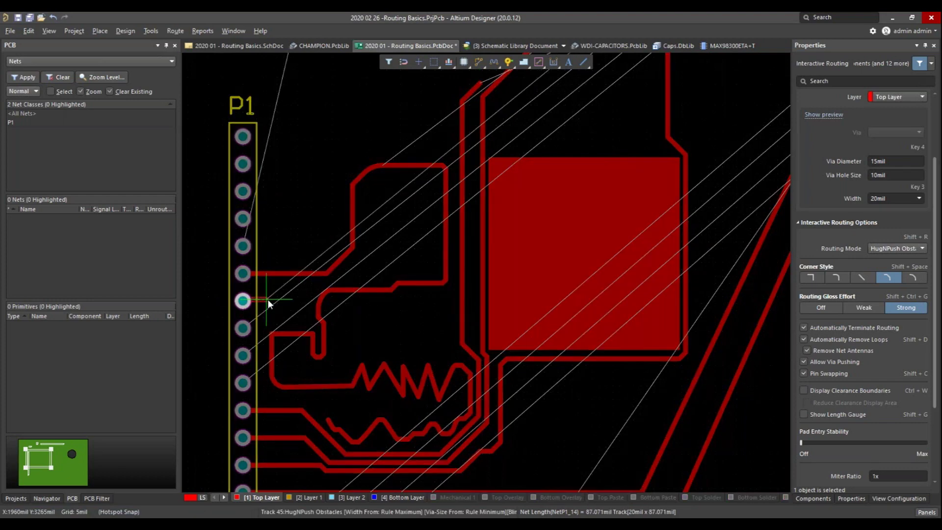
pyautogui.hotkey('shift', 'r')
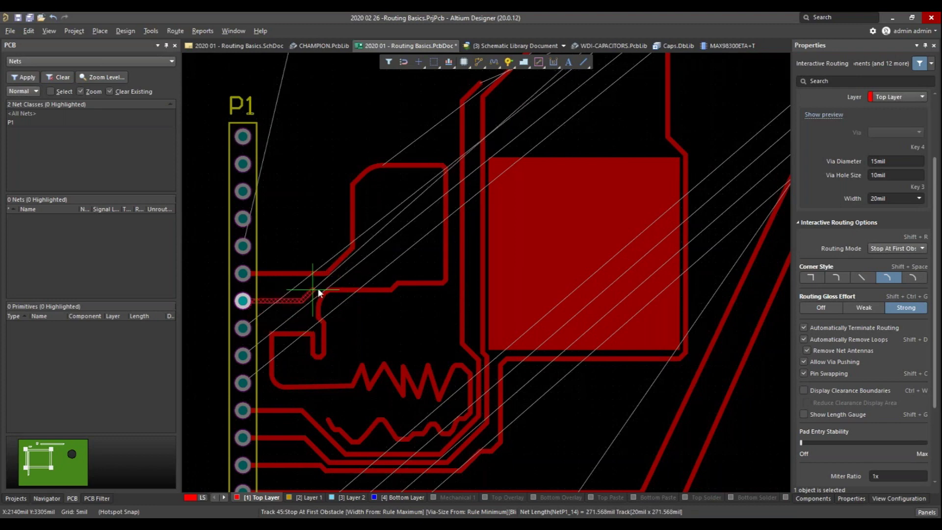
pyautogui.keyDown('ctrl'); pyautogui.scroll(3, 302, 302); pyautogui.keyUp('ctrl')
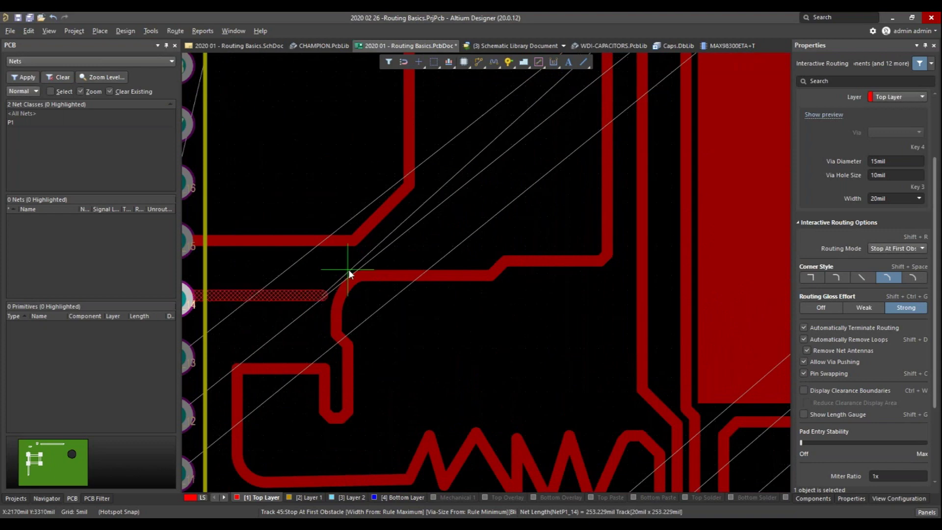
pyautogui.click(318, 299)
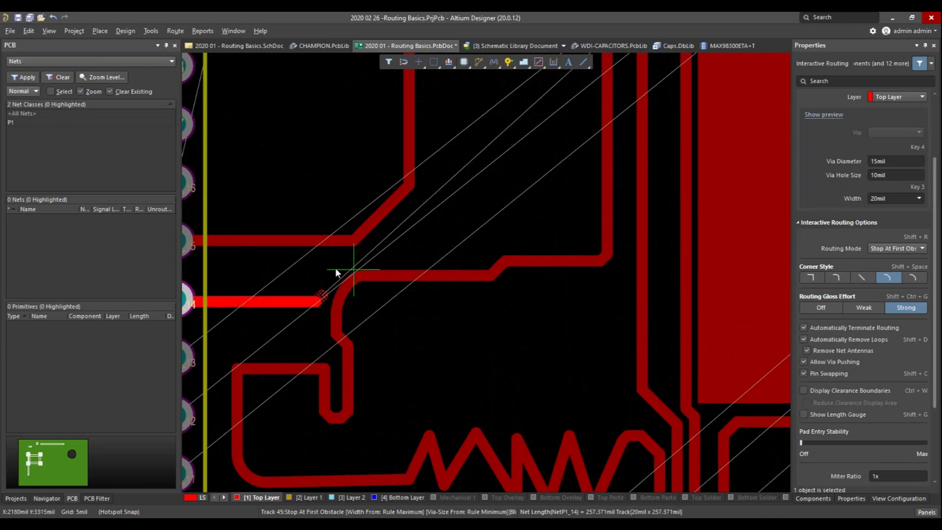
pyautogui.press('BackSpace')
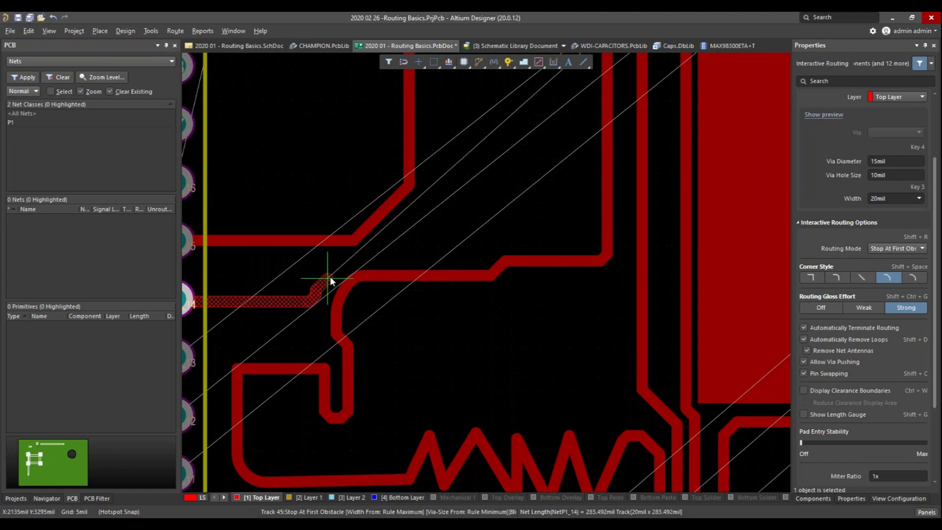
# Route NetP1_14 about 350 mil into the gap between the two neighbouring traces, and finish interactive routing
pyautogui.click(322, 270)
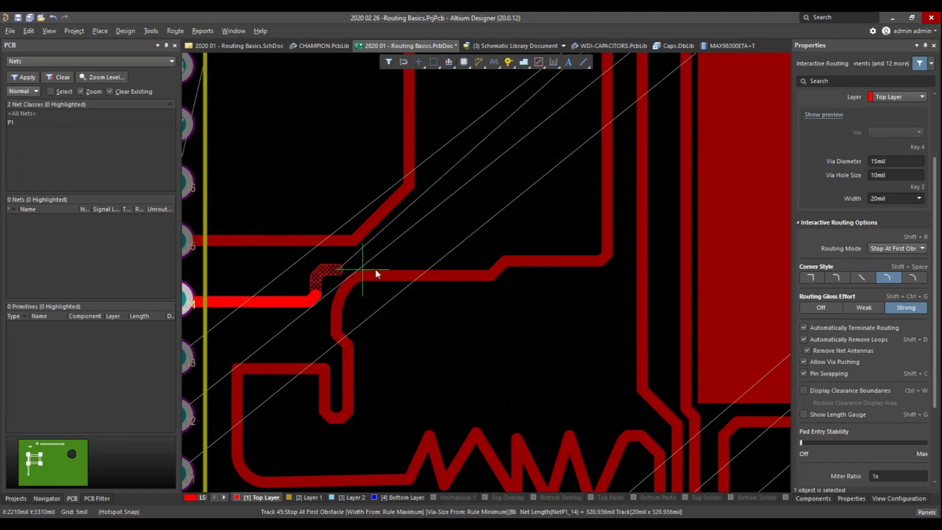
pyautogui.click(429, 260)
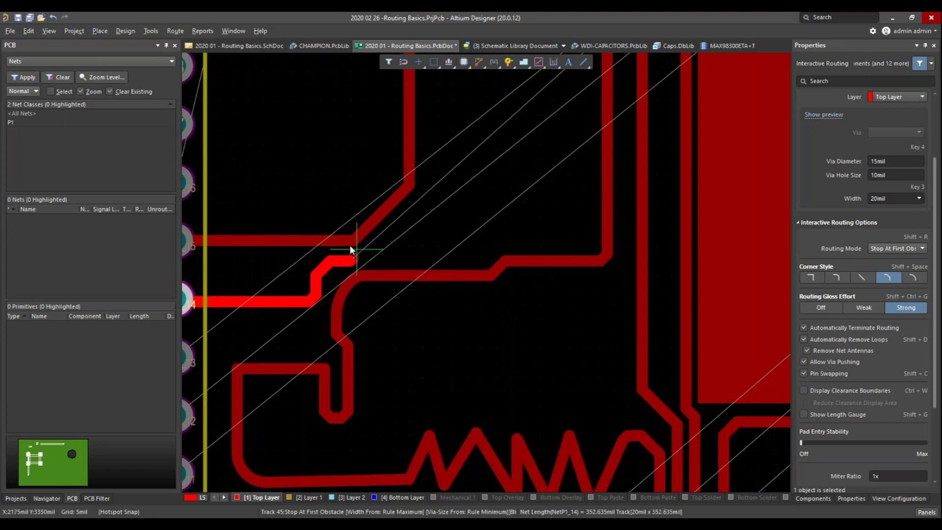
pyautogui.rightClick(444, 244)
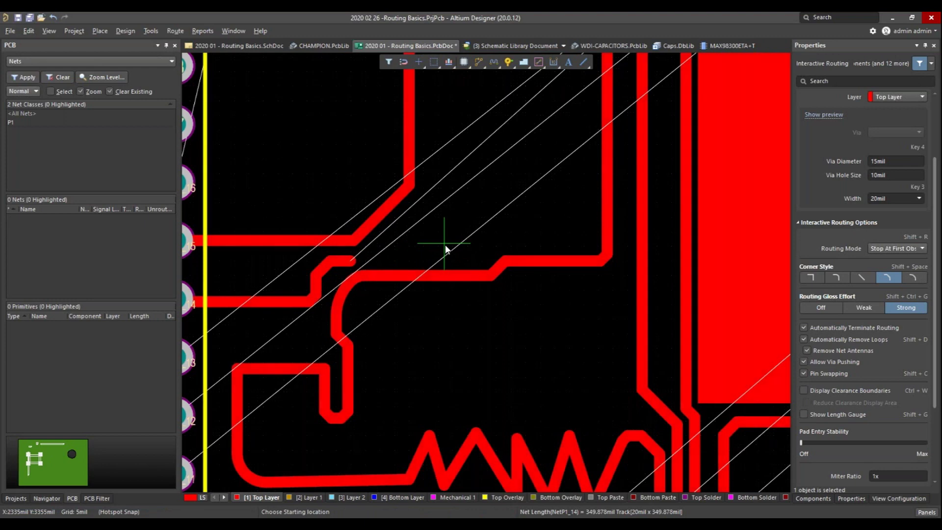
pyautogui.rightClick(445, 249)
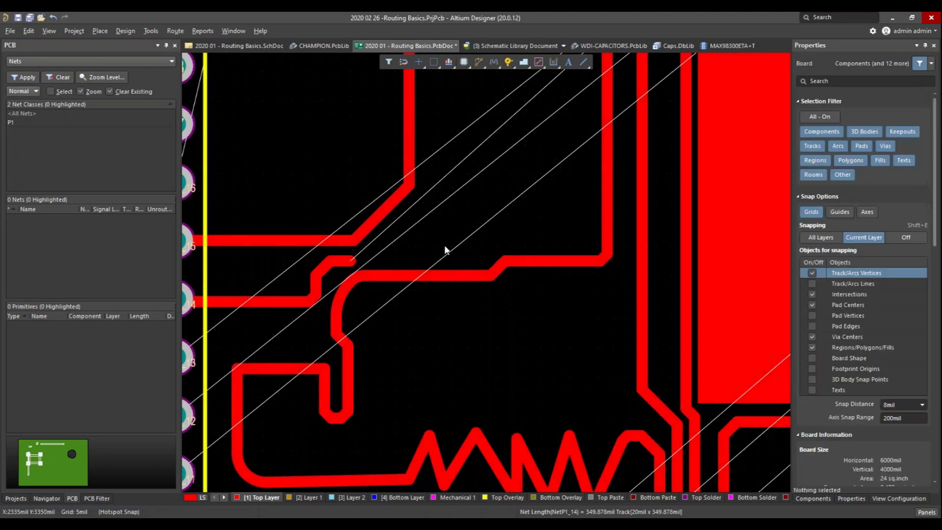
# Restart interactive routing, review the in-route command shortcuts, and route NetP1_4 about 417 mil straight out from pad 4 of P1
pyautogui.hotkey('ctrl', 'w')
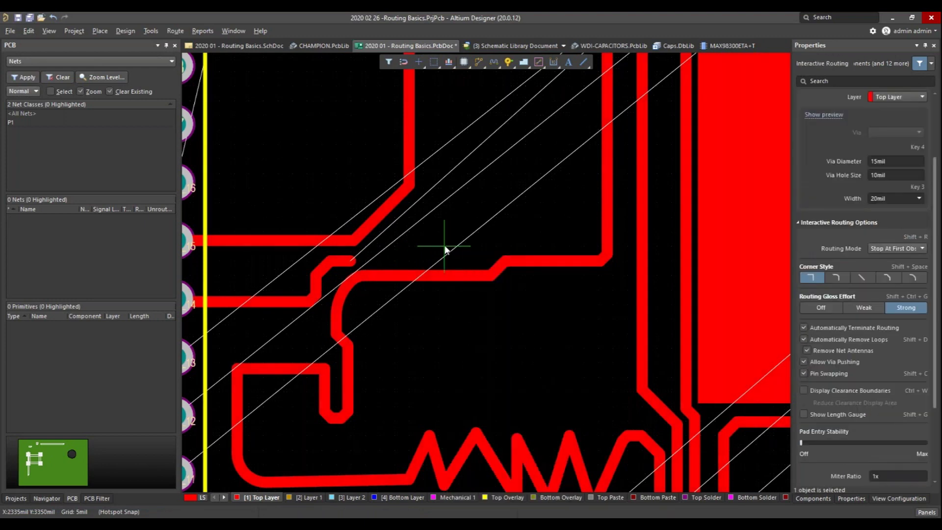
pyautogui.press('Tab')
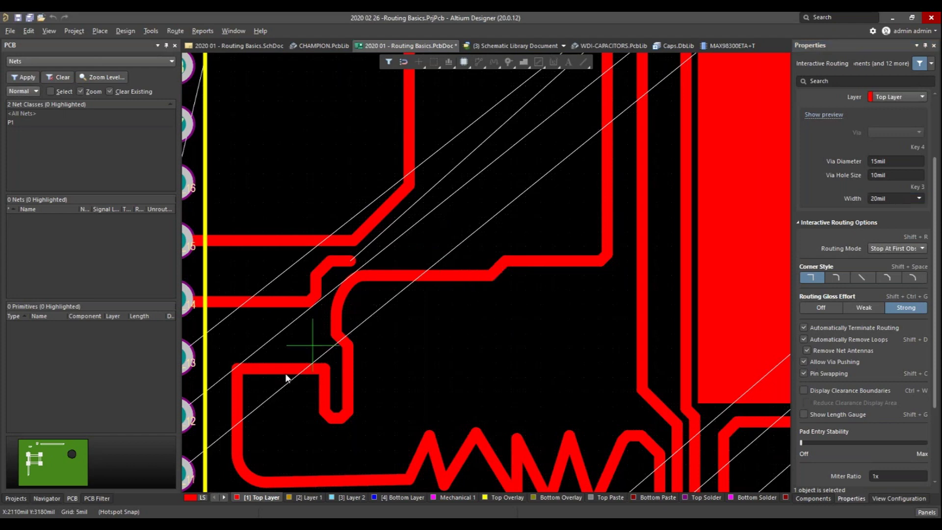
pyautogui.keyDown('ctrl'); pyautogui.scroll(-6, 258, 403); pyautogui.keyUp('ctrl')
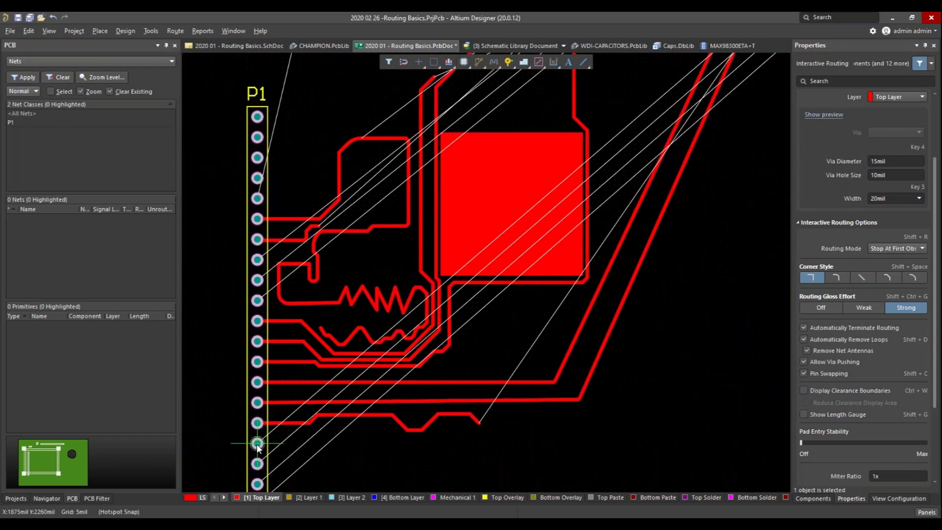
pyautogui.click(257, 443)
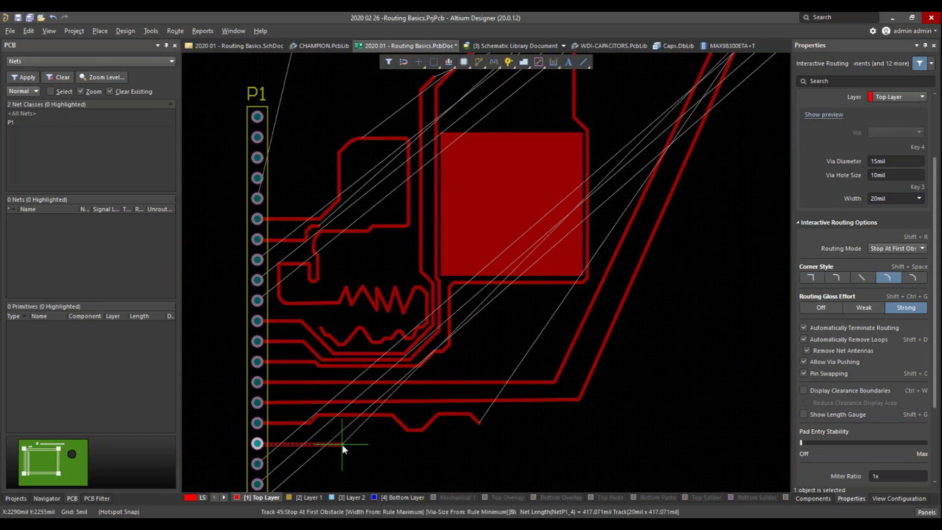
pyautogui.rightClick(342, 443)
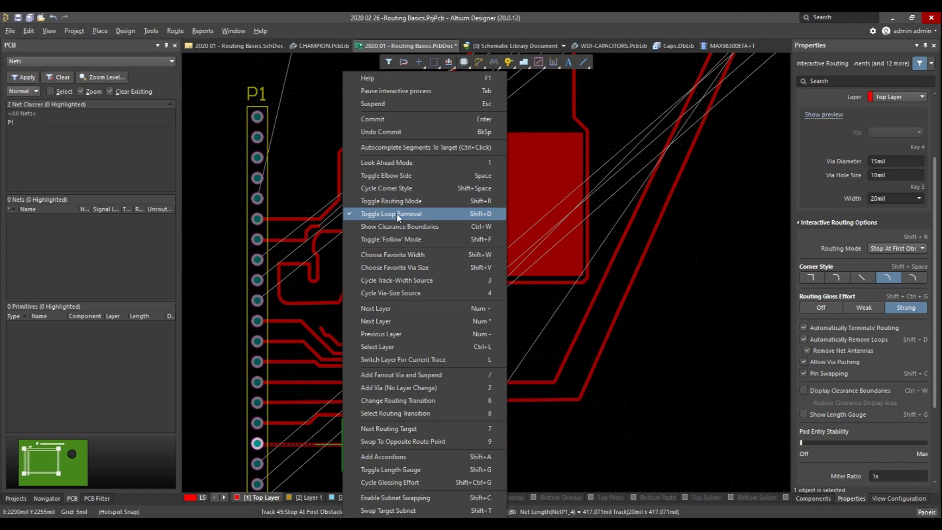
pyautogui.click(551, 445)
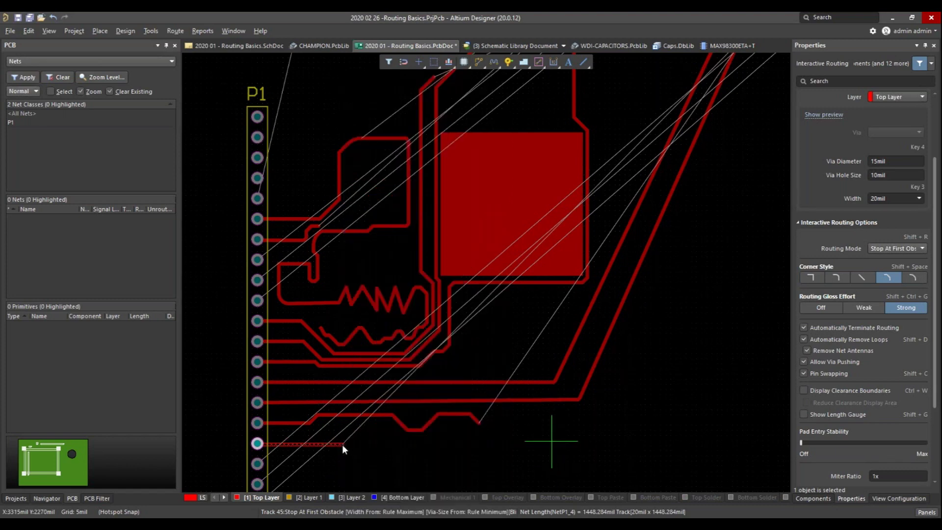
pyautogui.rightClick(445, 458)
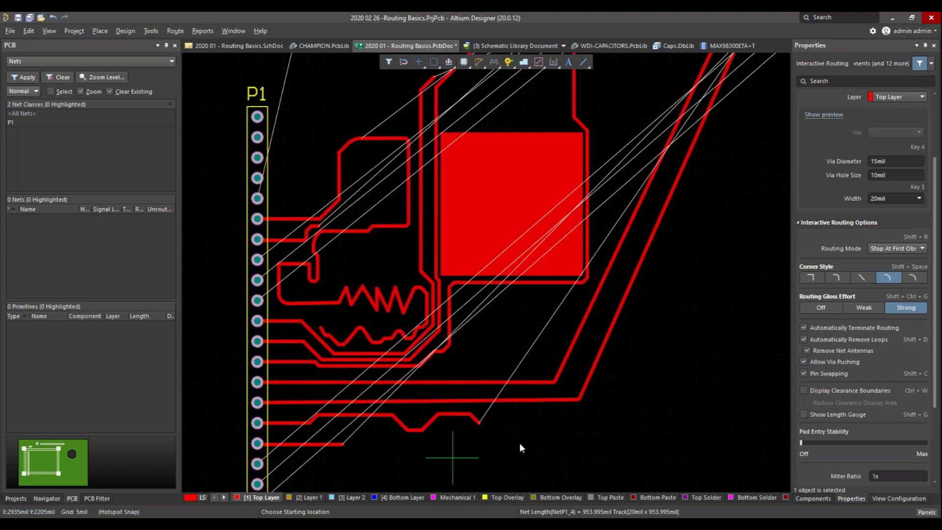
# Replace the jogs near P2 by rerouting NetP1_9 diagonally for about 494 mil and NetP1_8 up from beside the filled area for about 864 mil
pyautogui.keyDown('ctrl'); pyautogui.scroll(-2, 428, 448); pyautogui.keyUp('ctrl')
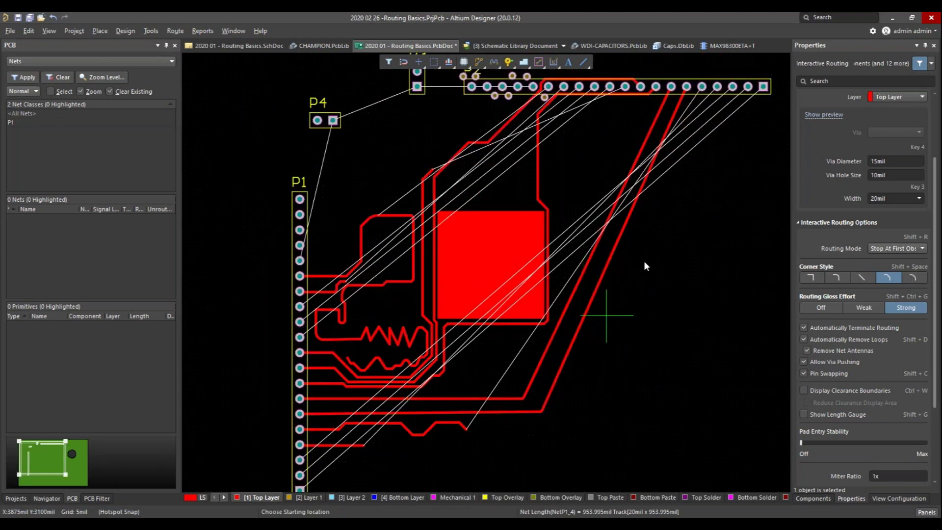
pyautogui.scroll(3, 519, 158)
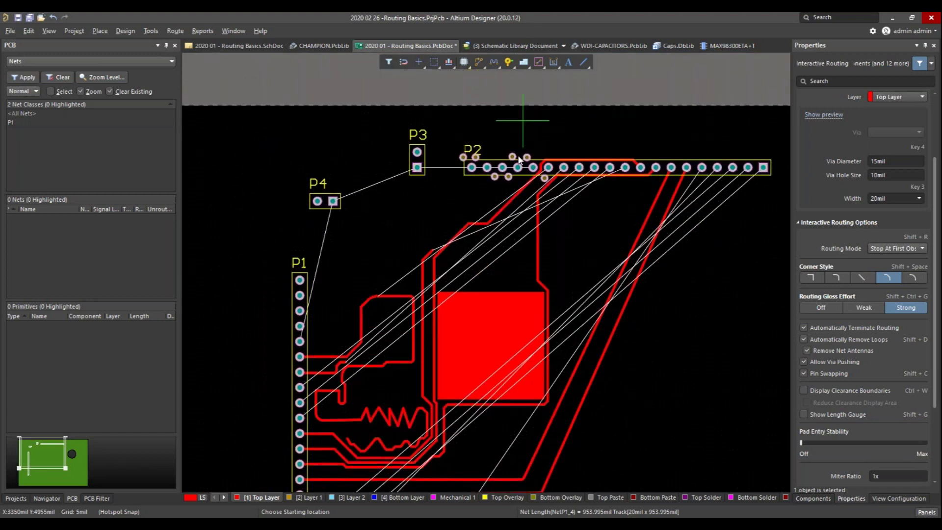
pyautogui.keyDown('ctrl'); pyautogui.scroll(3, 437, 273); pyautogui.keyUp('ctrl')
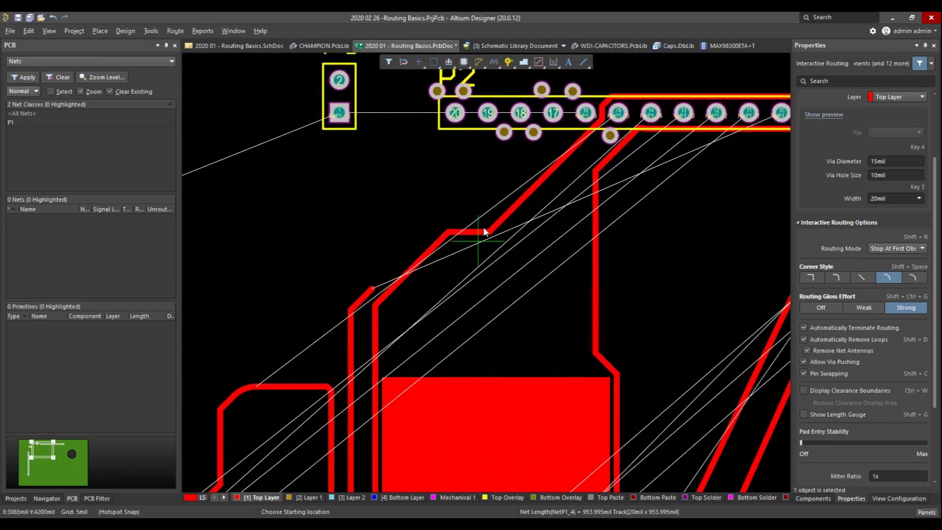
pyautogui.click(488, 233)
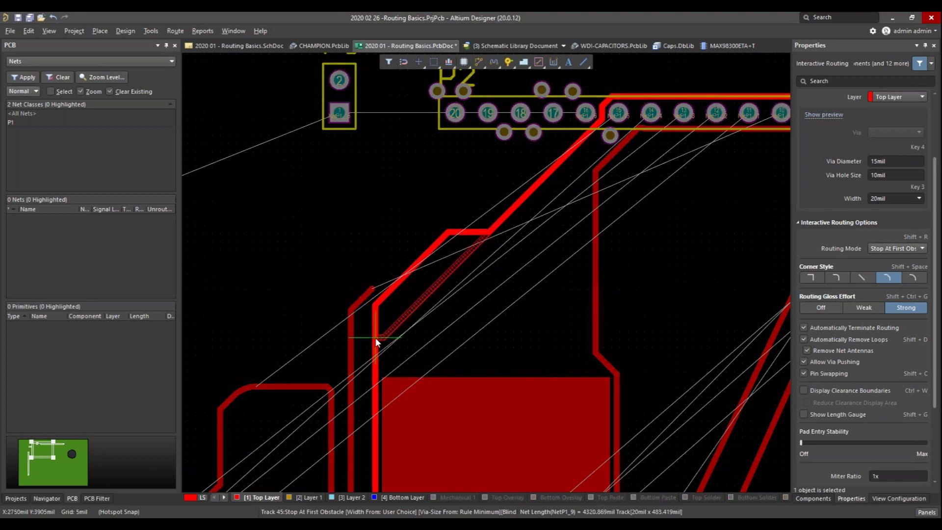
pyautogui.click(374, 346)
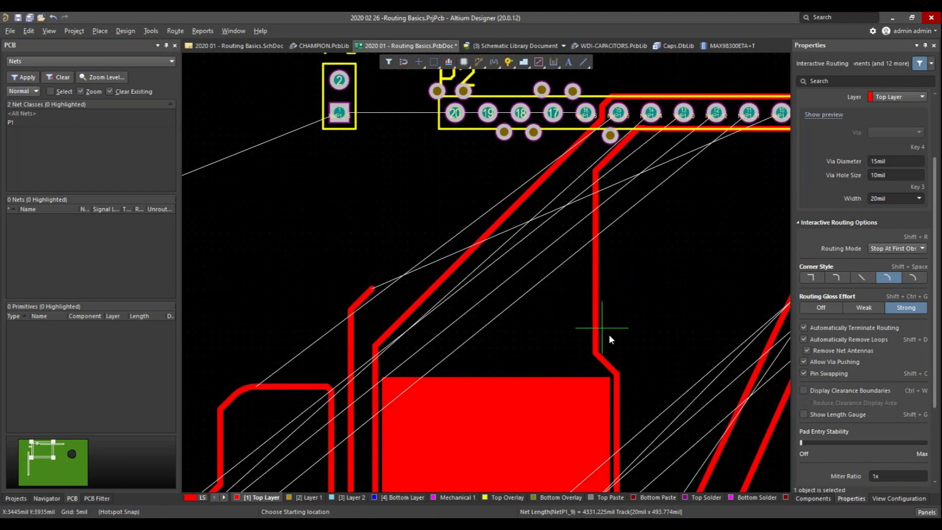
pyautogui.click(616, 370)
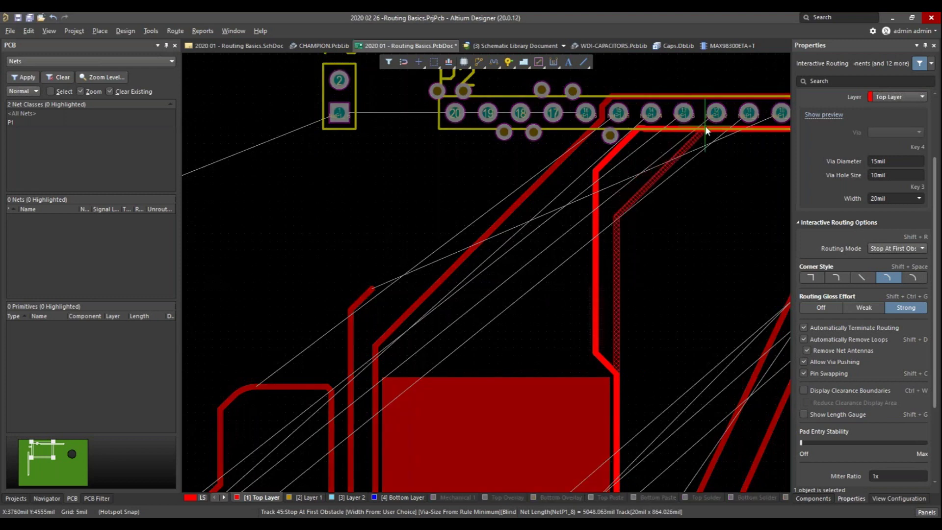
pyautogui.click(705, 126)
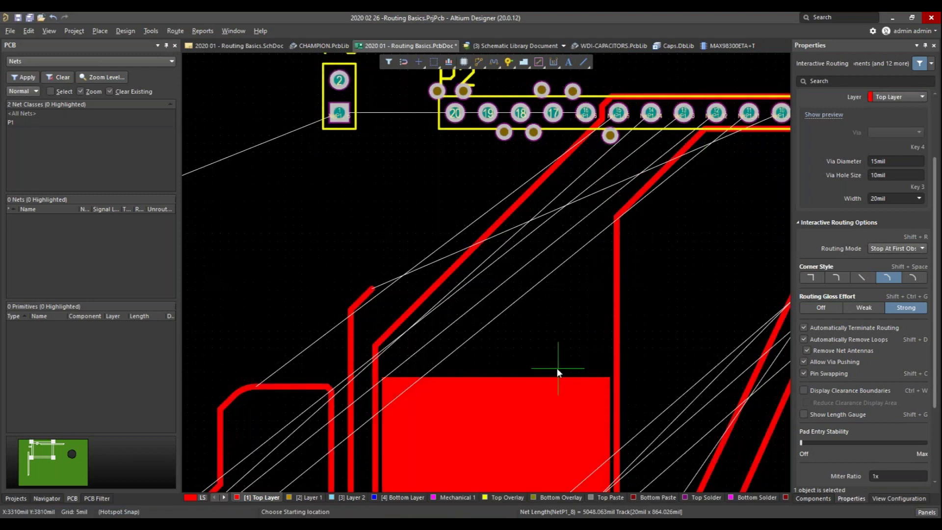
pyautogui.scroll(-5, 558, 368)
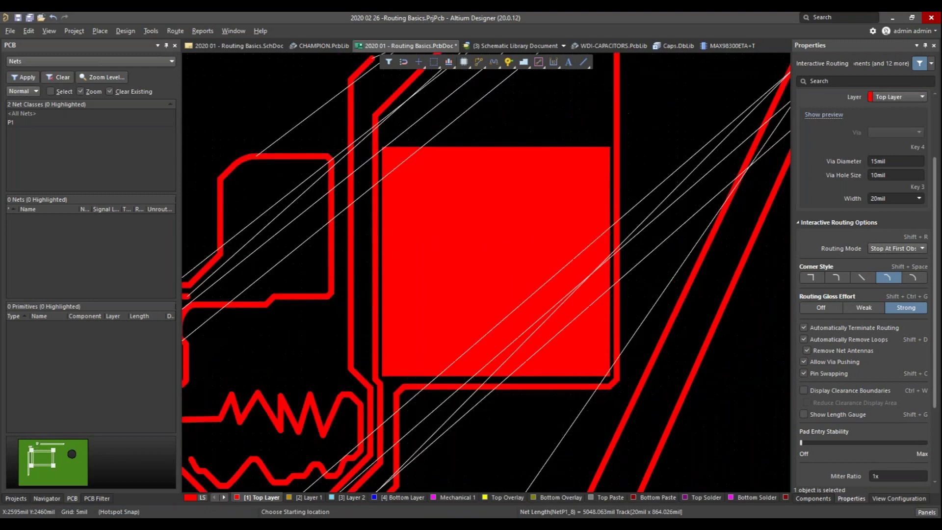
pyautogui.scroll(-2, 496, 338)
pyautogui.press('Tab')
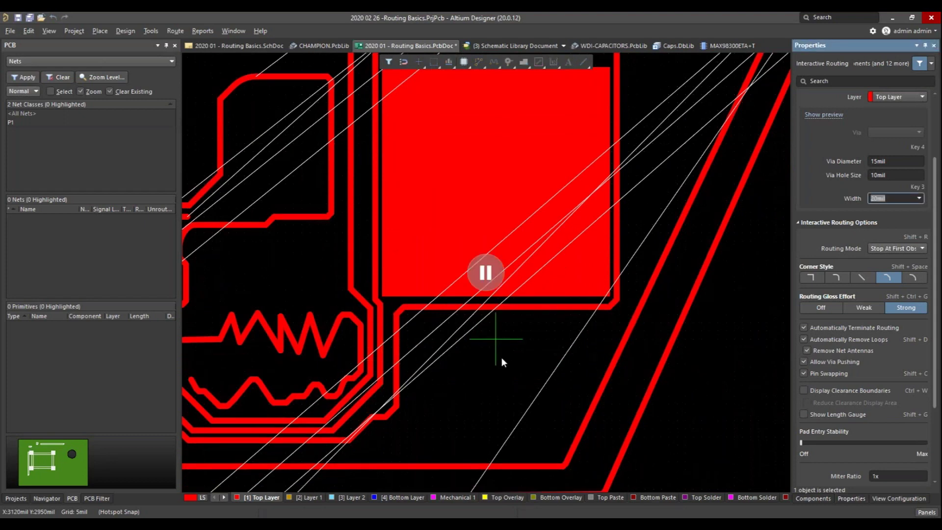
pyautogui.click(486, 274)
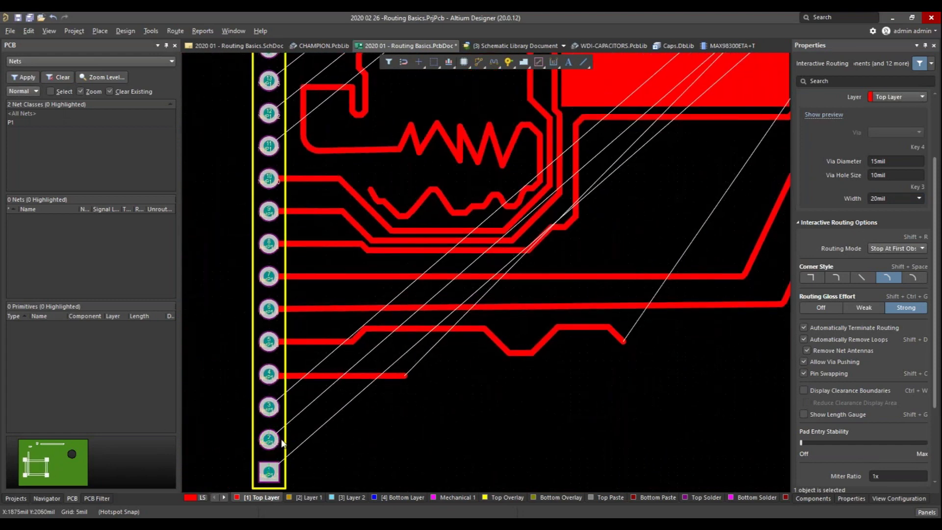
# Route NetP1_2 from pad 2 of P1 straight out and diagonally down for about 826 mil
pyautogui.click(283, 443)
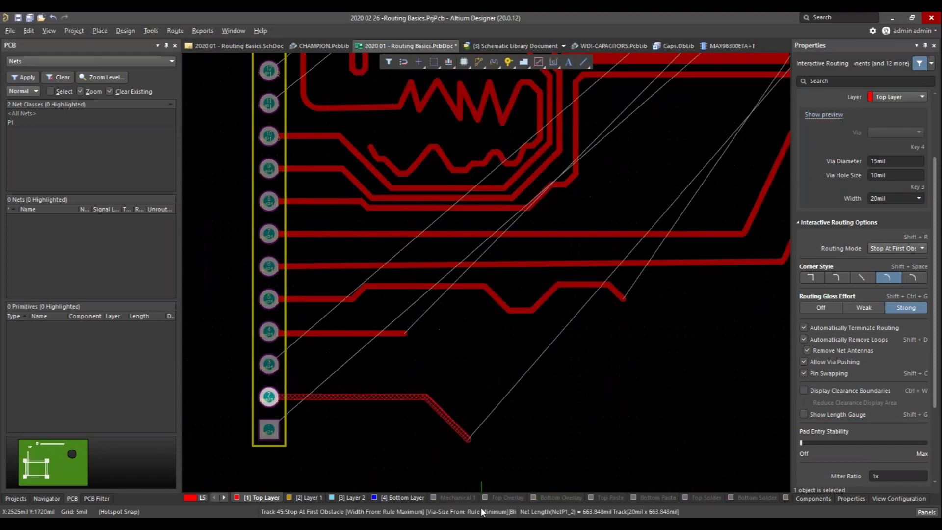
pyautogui.click(493, 423)
pyautogui.rightClick(492, 422)
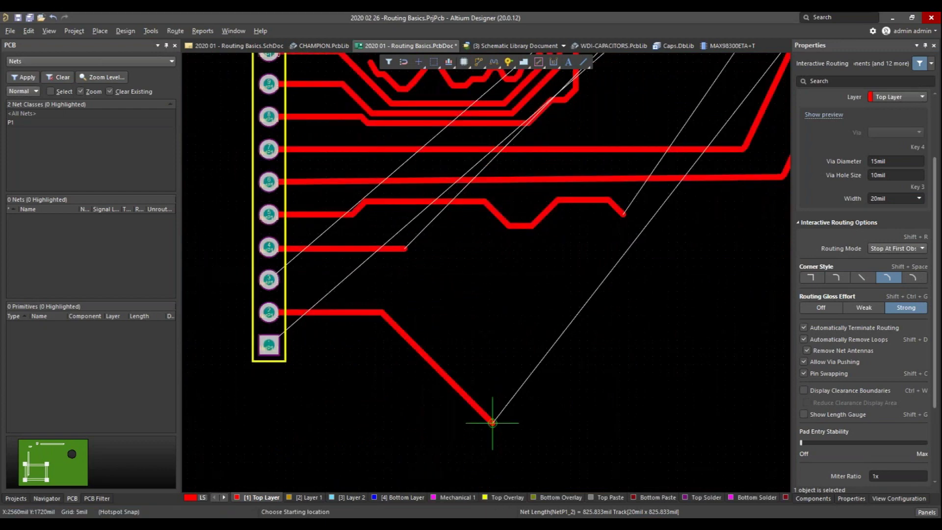
# Reroute NetP1_2 straight out for about 790 mil, and reroute it vertically down from that track for about 345 mil
pyautogui.click(381, 312)
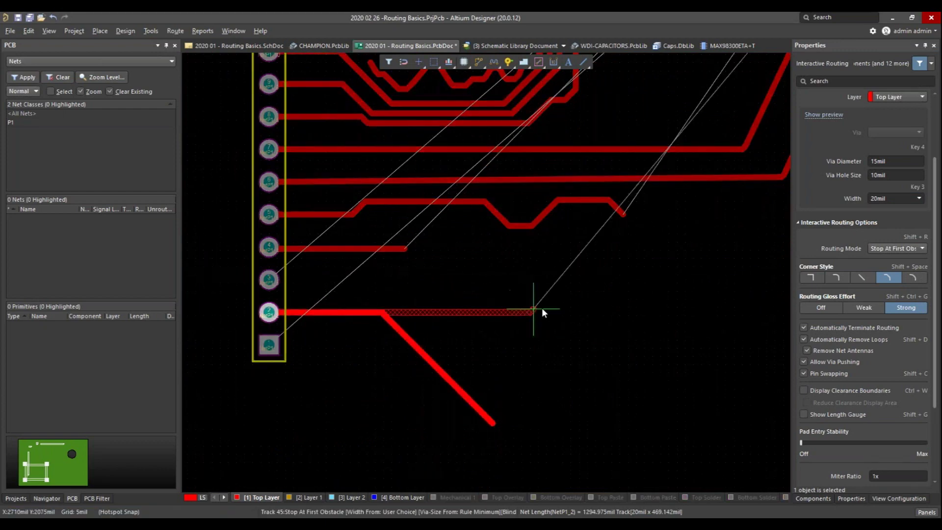
pyautogui.click(641, 312)
pyautogui.rightClick(642, 312)
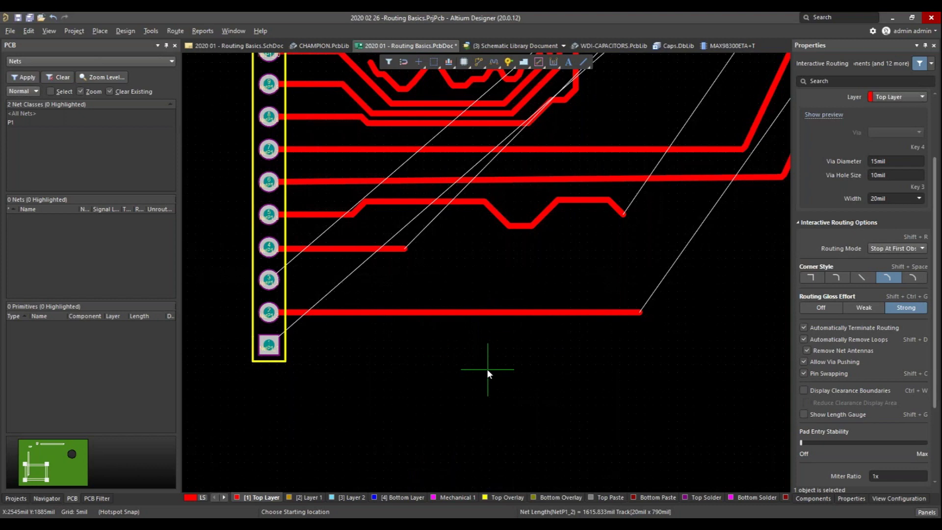
pyautogui.click(509, 314)
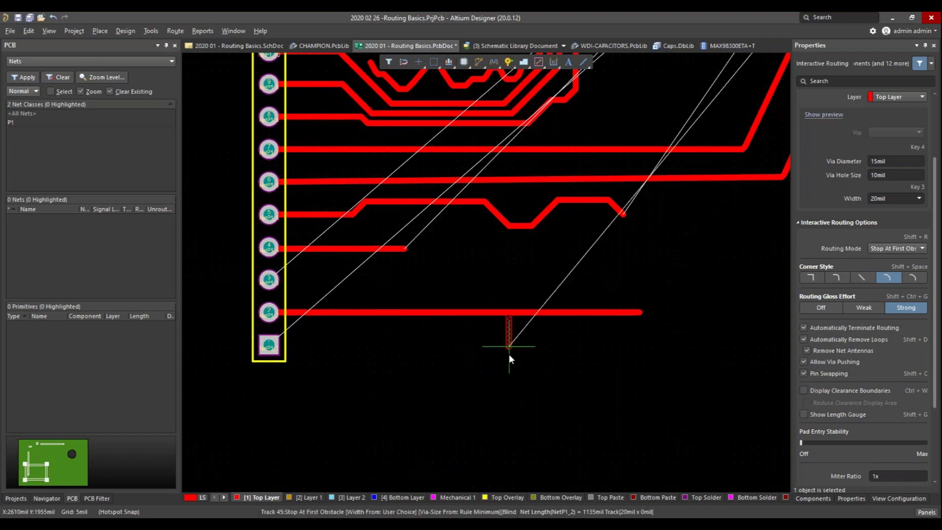
pyautogui.click(510, 425)
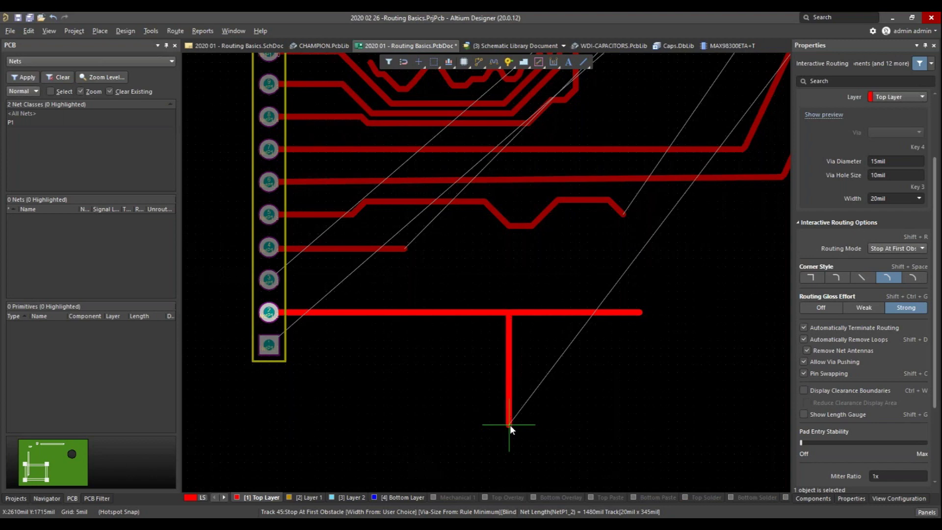
pyautogui.rightClick(510, 425)
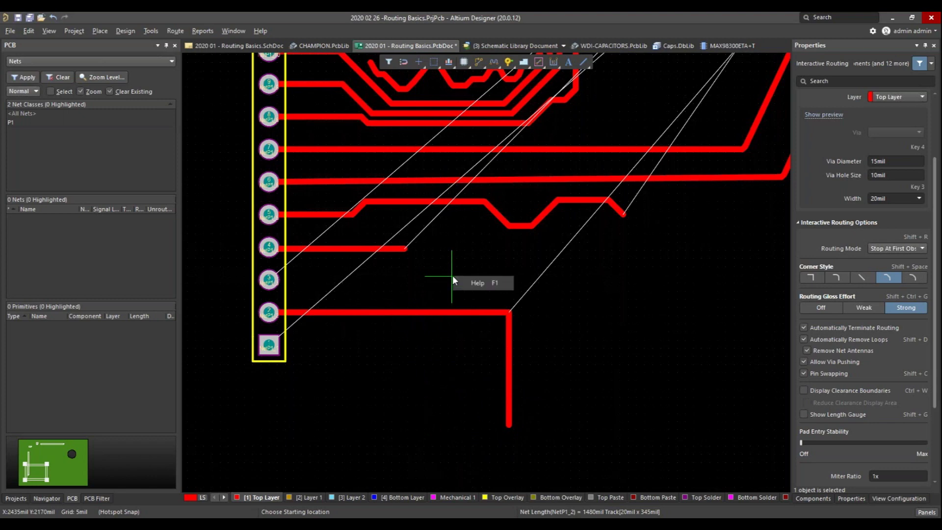
# Start routing NetP1_3 from pad 3 of P1 and turn off automatic loop removal
pyautogui.click(273, 282)
pyautogui.rightClick(554, 304)
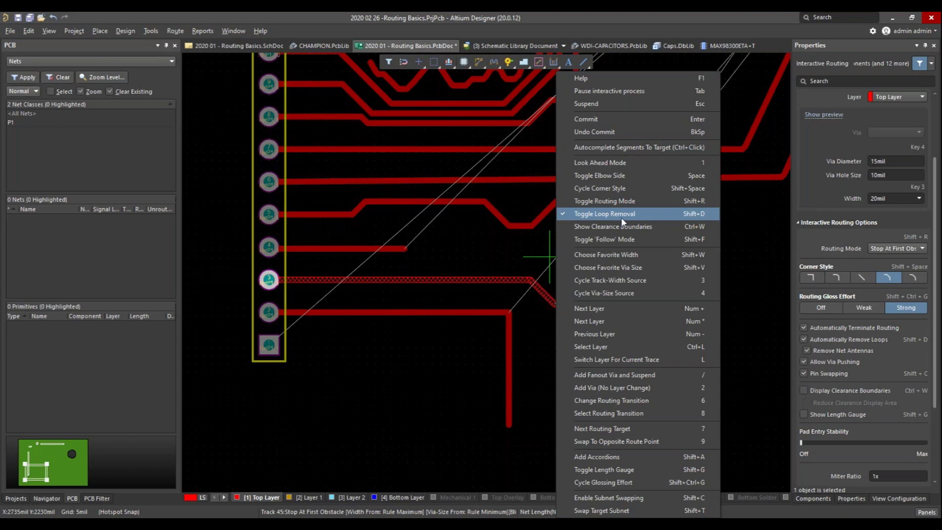
pyautogui.click(592, 213)
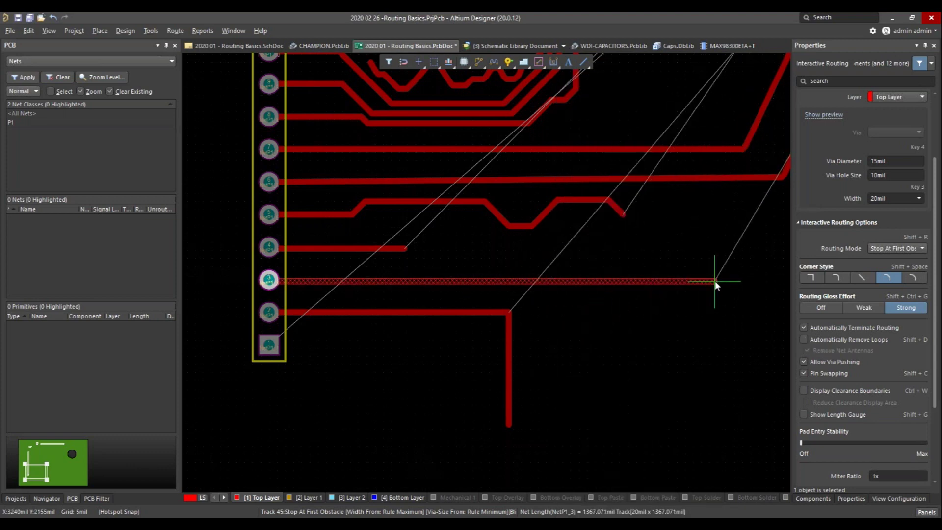
# Route NetP1_3 about 2511 mil around an open rectangle, ending just below its own horizontal track
pyautogui.click(733, 419)
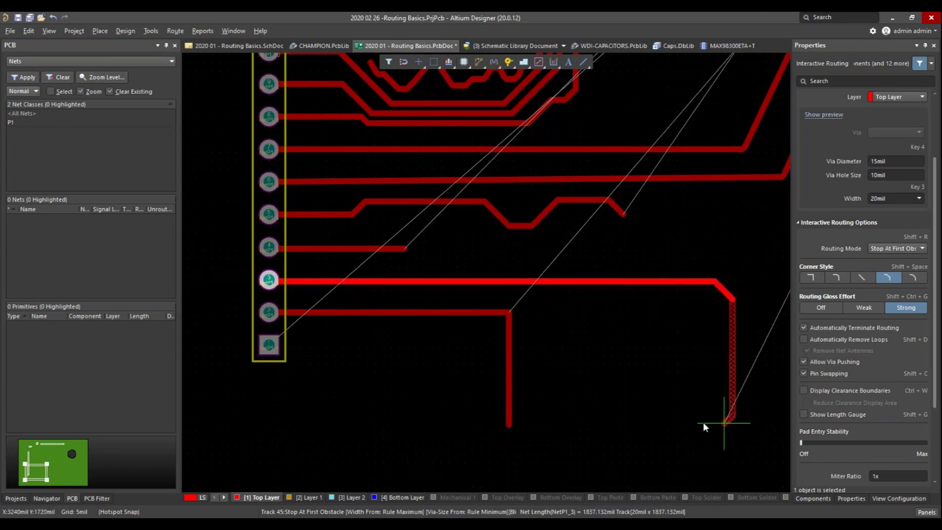
pyautogui.click(610, 418)
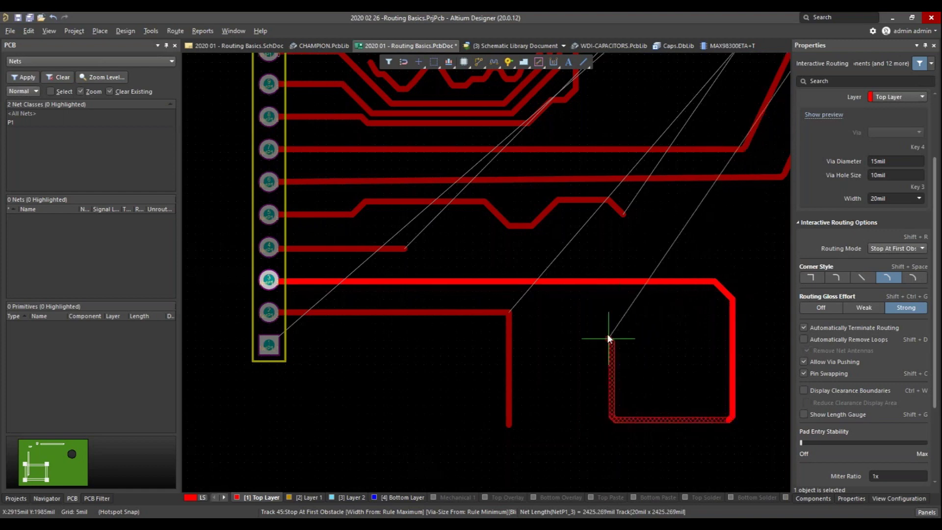
pyautogui.keyDown('ctrl'); pyautogui.scroll(1, 607, 333); pyautogui.keyUp('ctrl')
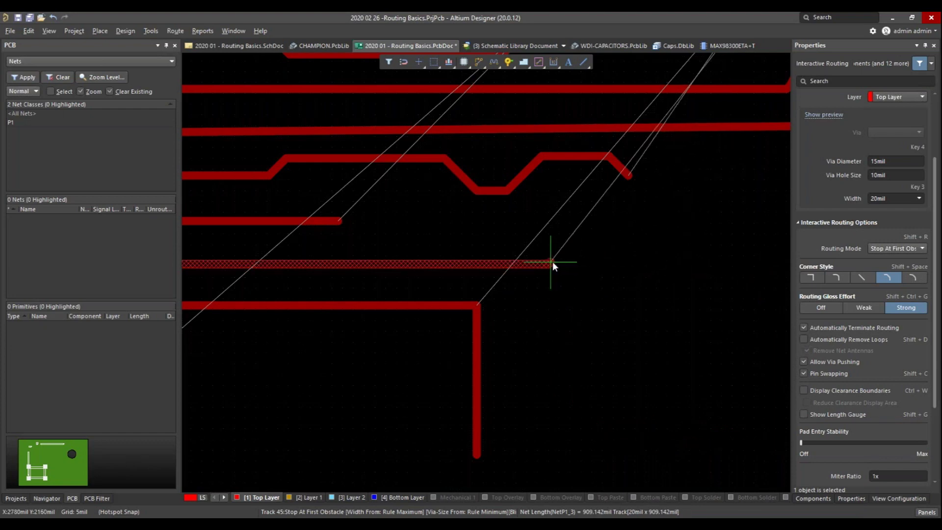
pyautogui.click(769, 446)
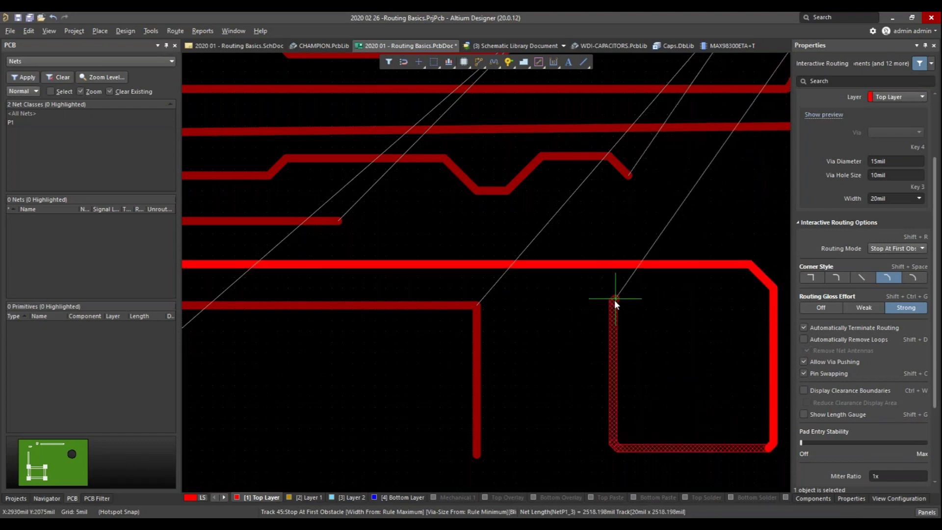
pyautogui.click(613, 301)
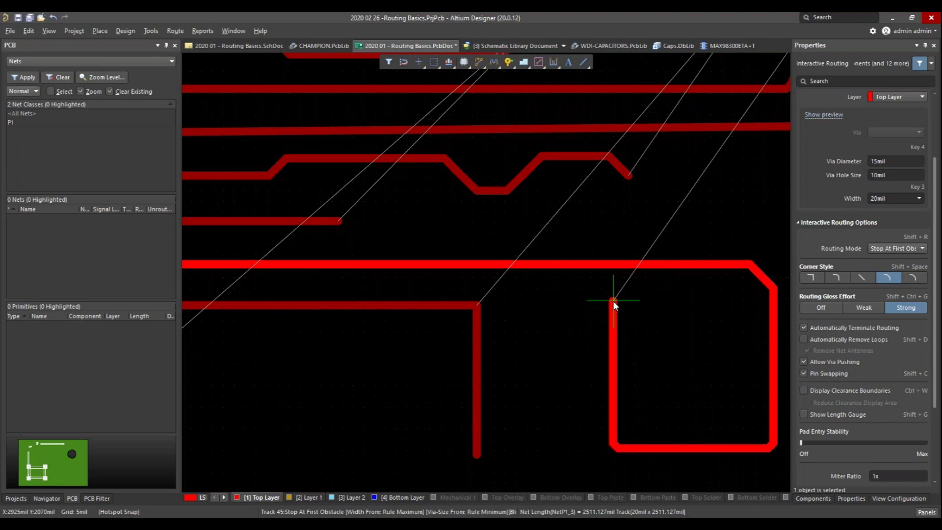
pyautogui.rightClick(613, 301)
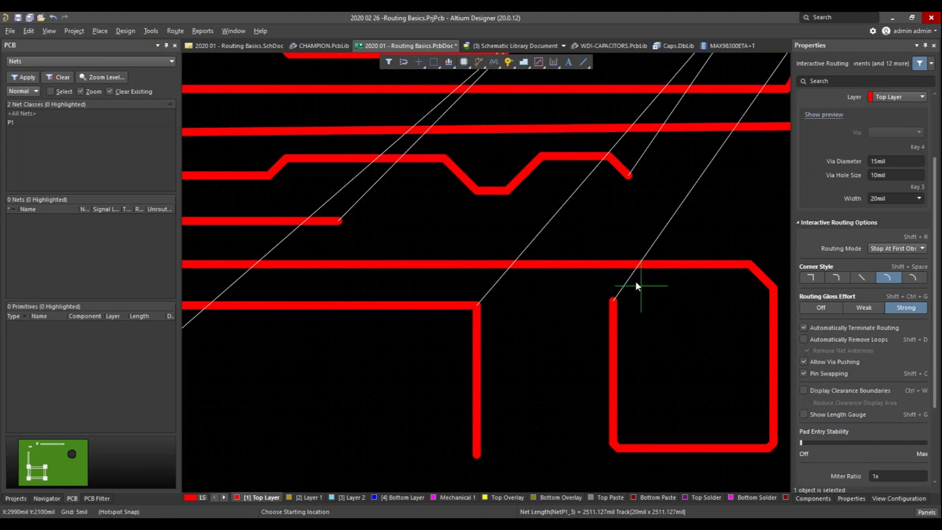
# Close the NetP1_3 rectangle by extending its open end up to the horizontal track, and exit interactive routing
pyautogui.click(612, 294)
pyautogui.rightClick(627, 249)
pyautogui.rightClick(627, 230)
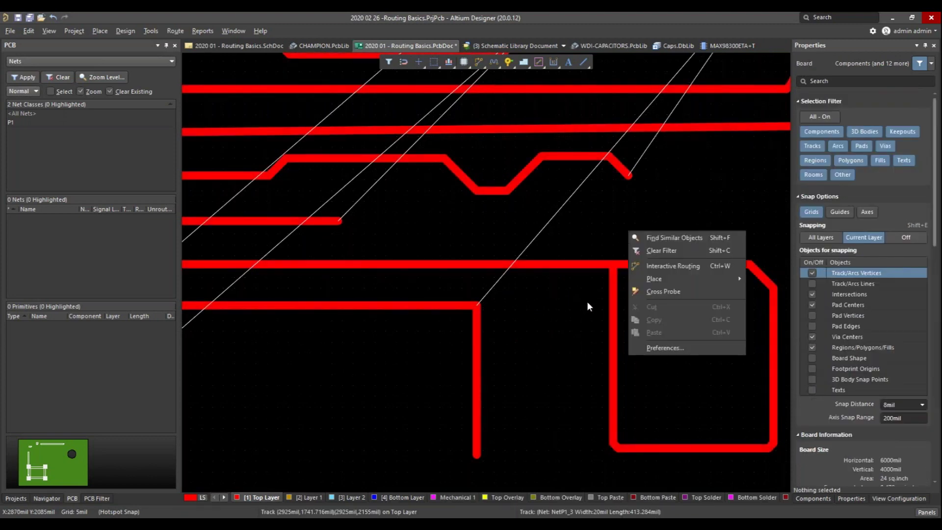
pyautogui.click(561, 281)
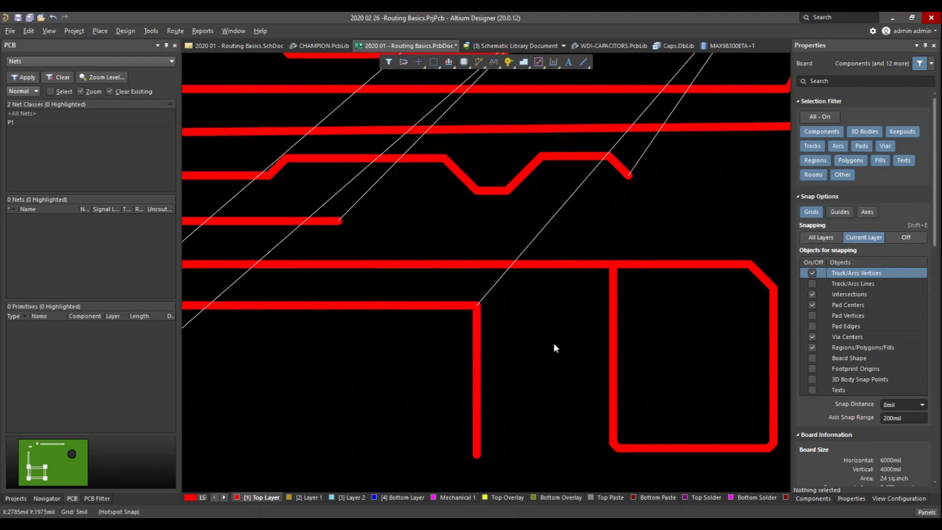
# Restart interactive routing, branch NetP1_3 about 170 mil straight up from its horizontal track above the rectangle, and exit routing
pyautogui.press('p')
pyautogui.press('t')
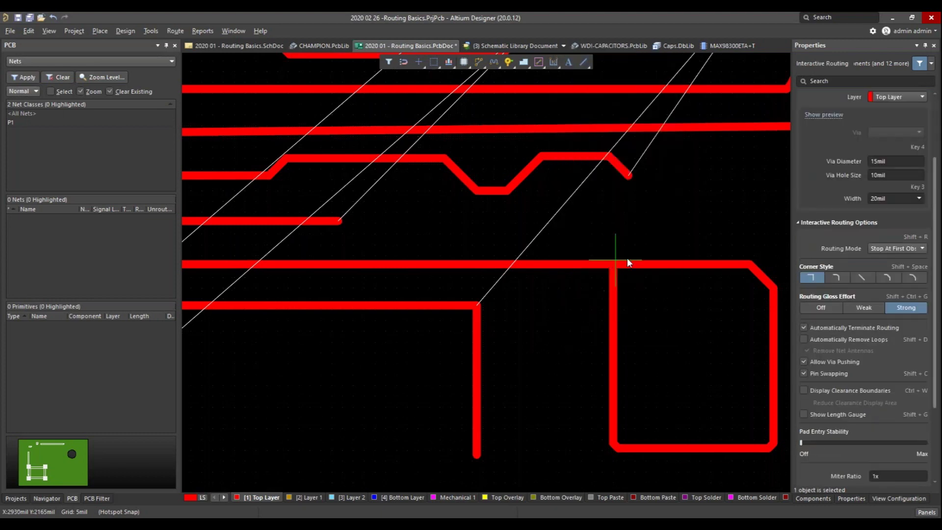
pyautogui.click(657, 263)
pyautogui.hotkey('shift', 'space')
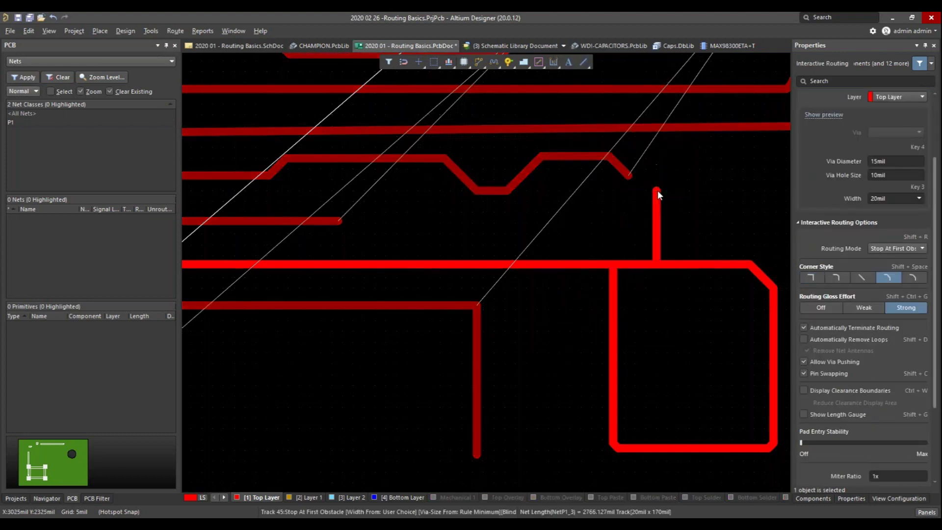
pyautogui.click(657, 191)
pyautogui.rightClick(658, 192)
pyautogui.rightClick(567, 328)
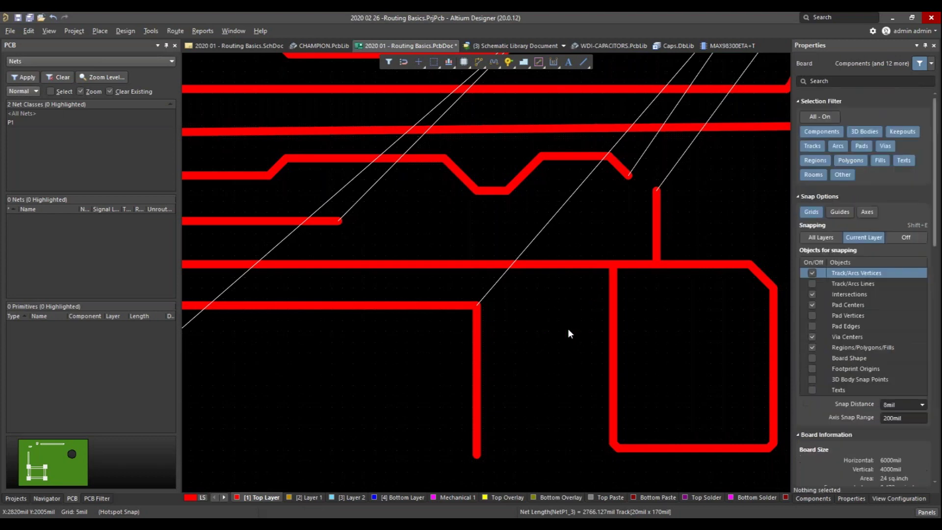
# Start a route from pad 1 of P1, turn automatic loop removal back on, and abandon the route
pyautogui.hotkey('ctrl', 'w')
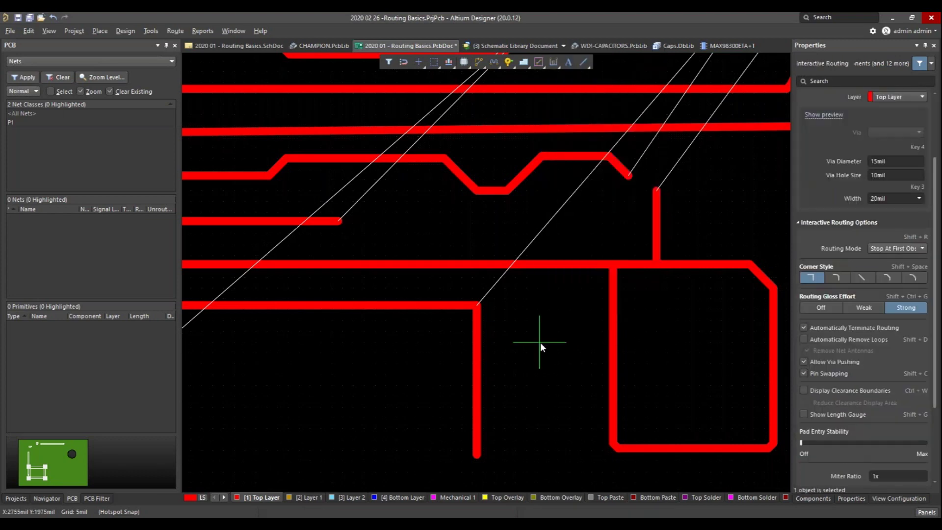
pyautogui.click(254, 316)
pyautogui.hotkey('shift', 'F1')
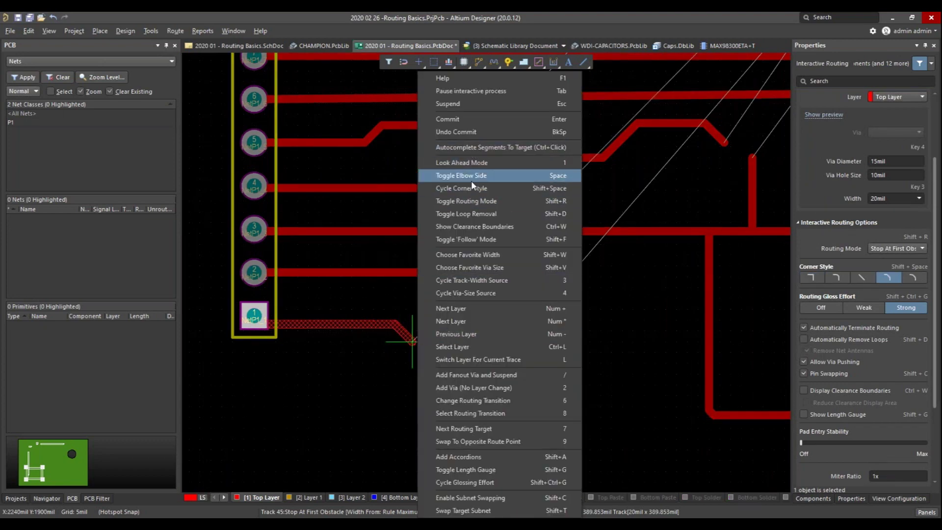
pyautogui.click(472, 213)
pyautogui.rightClick(413, 349)
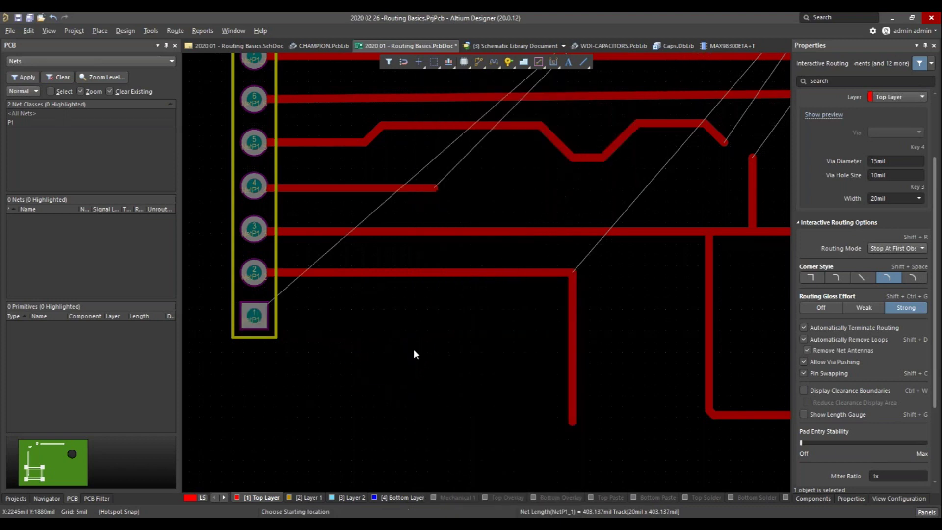
# Reroute NetP1_3 down from its horizontal track beside the rectangle for about 538 mil using the 90-degree corner style
pyautogui.click(474, 231)
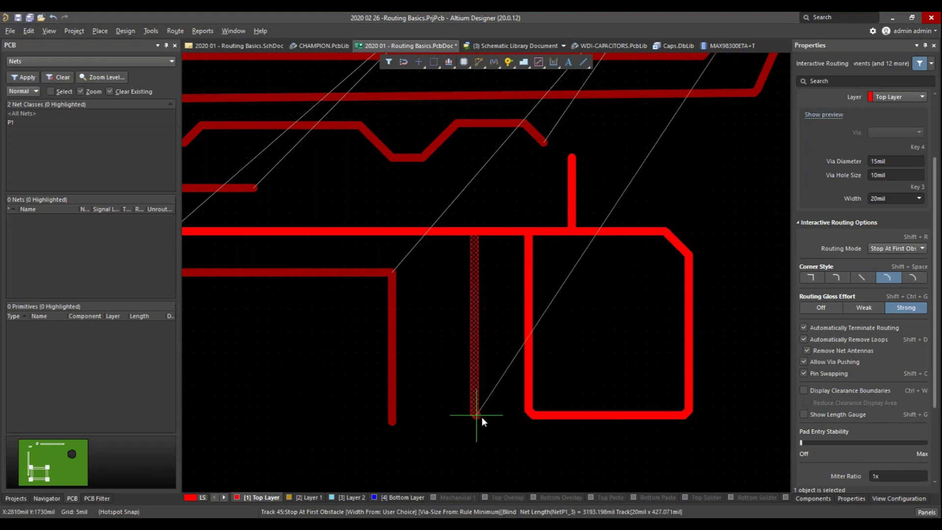
pyautogui.hotkey('shift', 'space')
pyautogui.hotkey('shift', 'space')
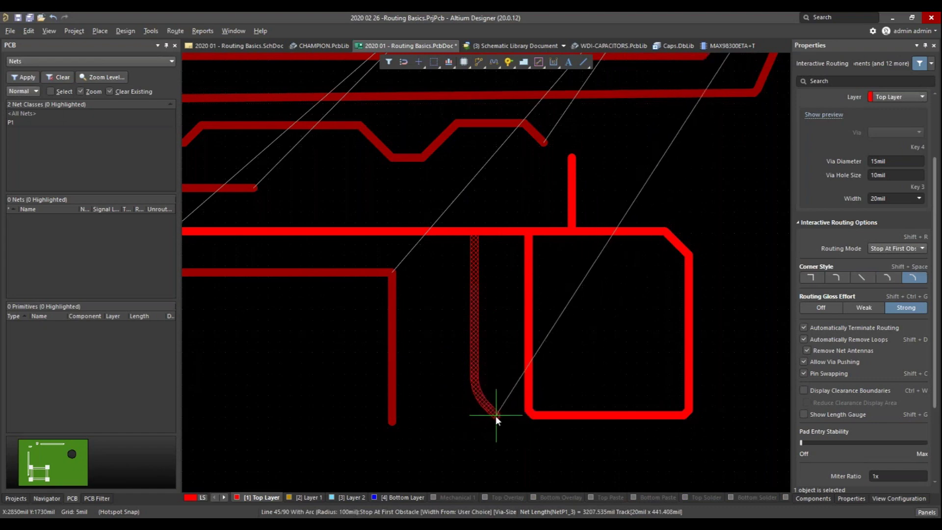
pyautogui.hotkey('shift', 'space')
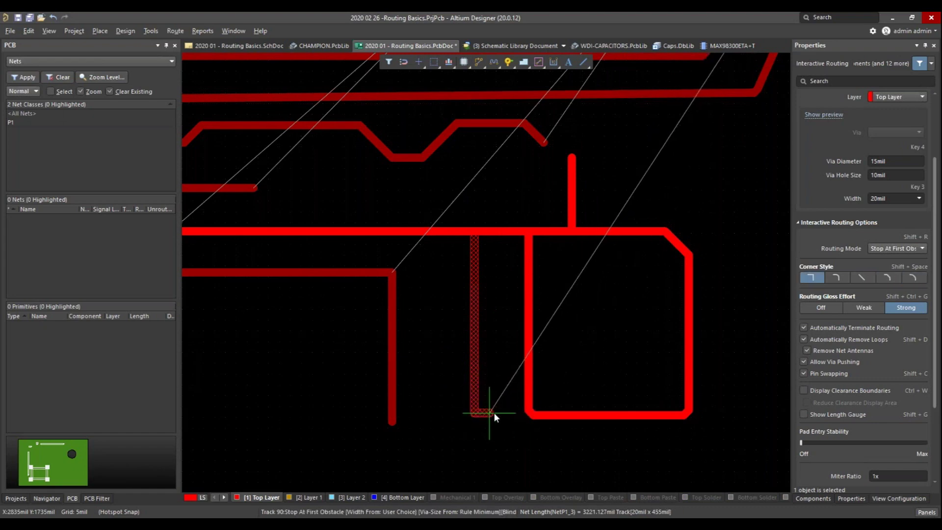
pyautogui.click(529, 414)
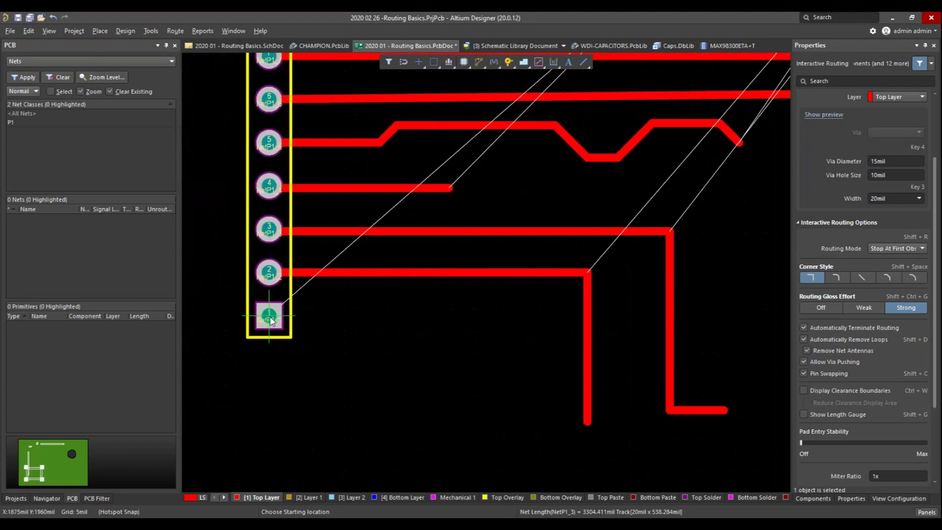
# Start a route from pad 1 of P1 to review the in-route command shortcuts, and leave interactive routing
pyautogui.click(268, 316)
pyautogui.rightClick(414, 352)
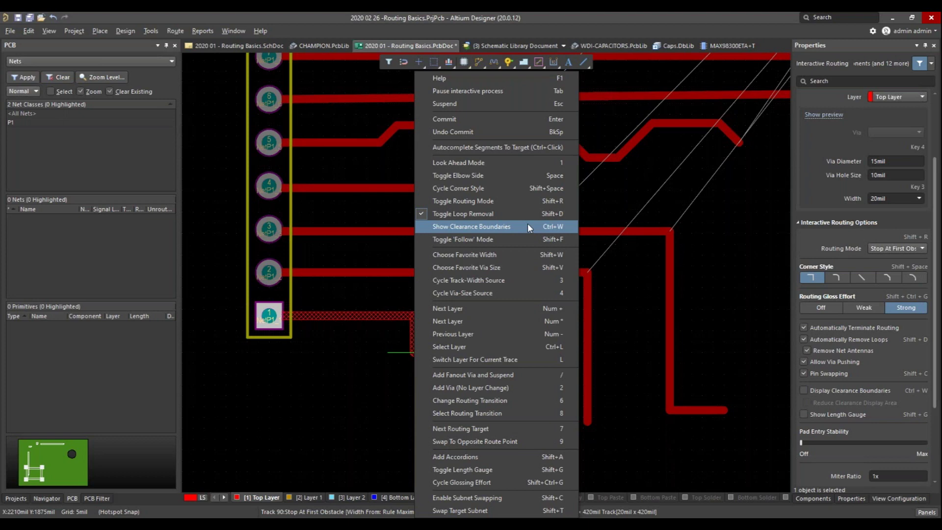
pyautogui.rightClick(607, 213)
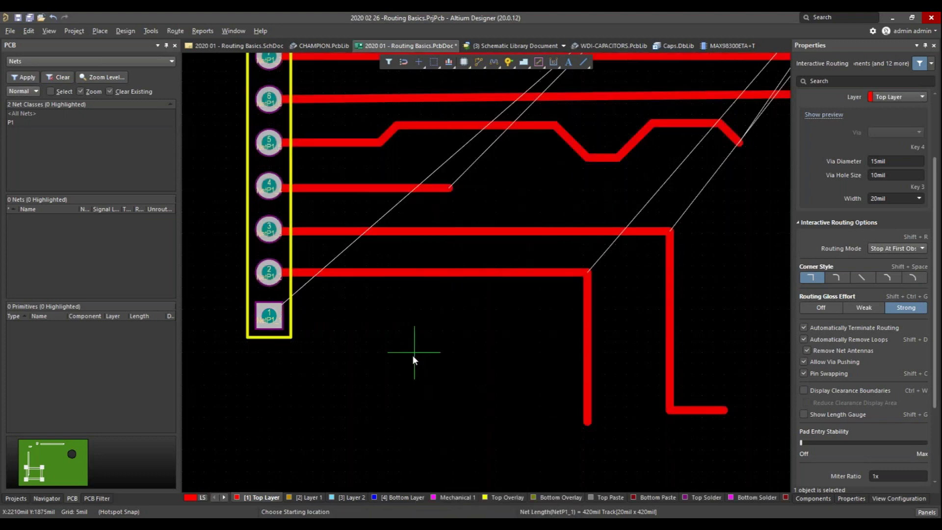
pyautogui.rightClick(465, 276)
# Inspect the properties of the horizontal NetP1_2 track, and deselect it
pyautogui.rightClick(466, 276)
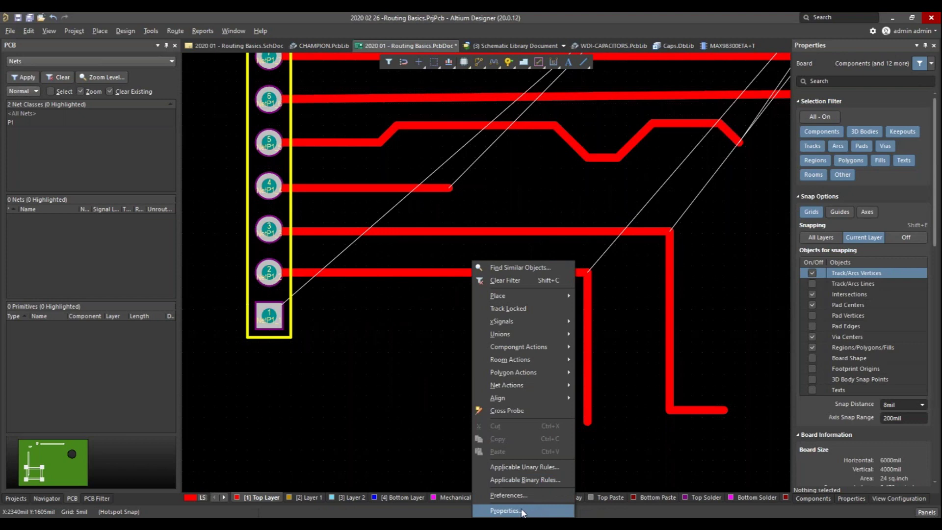
pyautogui.click(505, 510)
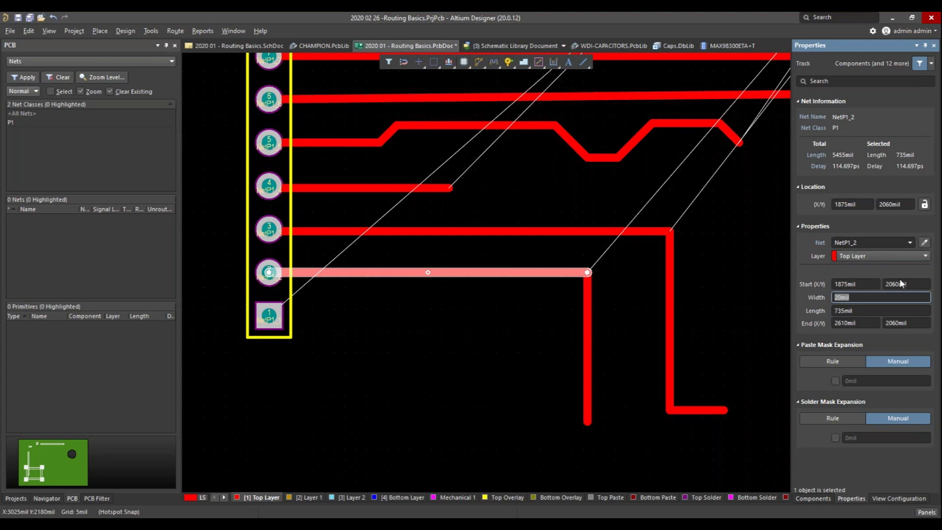
pyautogui.click(448, 326)
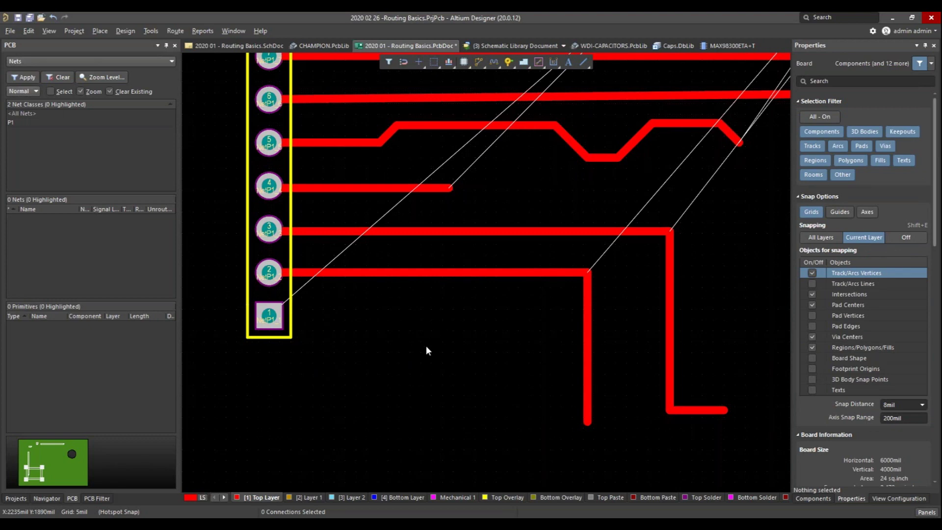
# Restart interactive routing from pad 1 of P1 and display the clearance boundaries around the existing tracks and pads
pyautogui.press('p')
pyautogui.press('t')
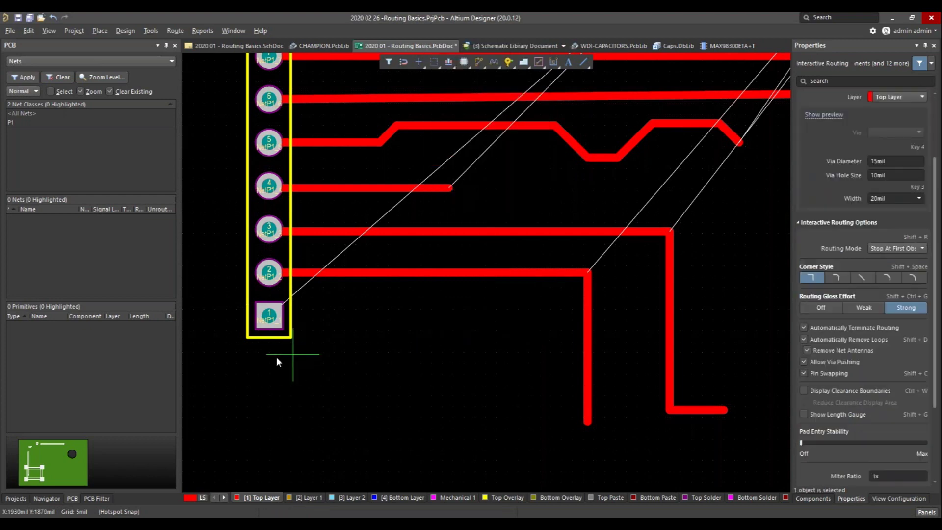
pyautogui.click(268, 315)
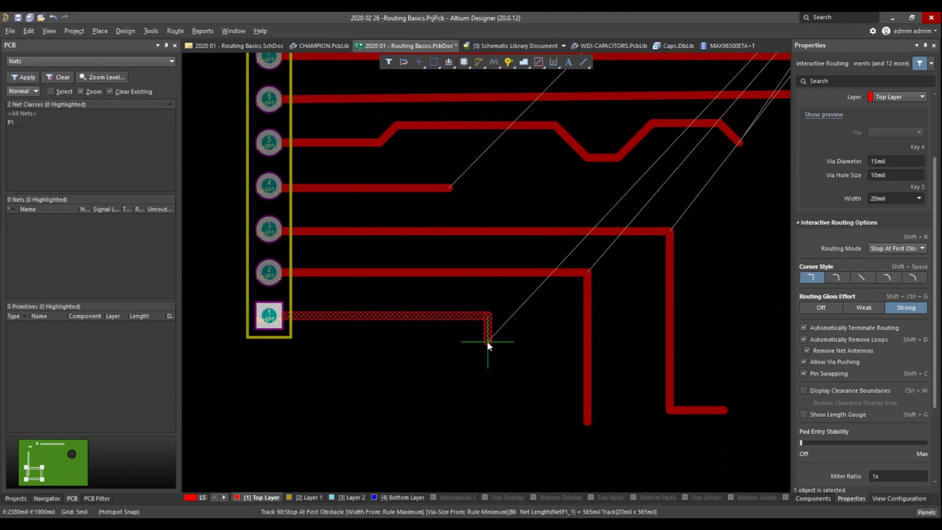
pyautogui.hotkey('ctrl', 'w')
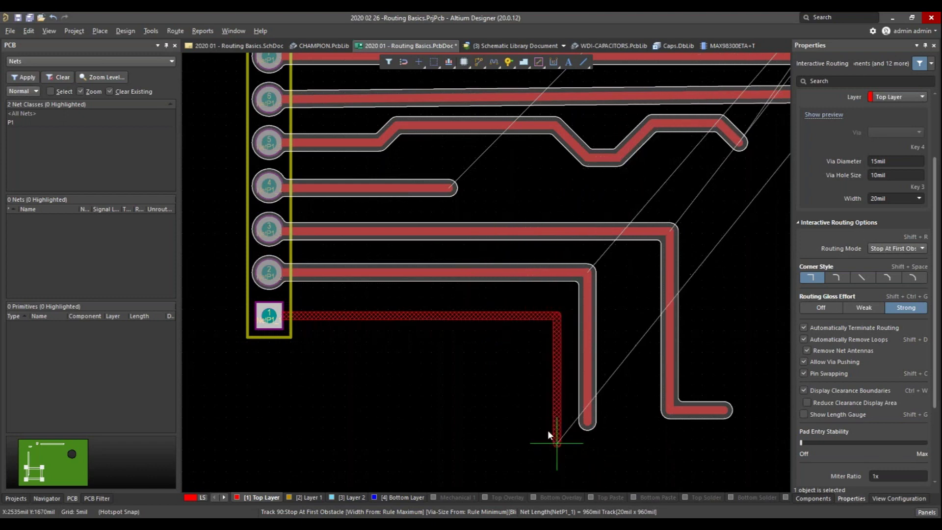
# Enable the reduced clearance display area during the NetP1_1 route and examine the boundary around the NetP1_2 track
pyautogui.keyDown('ctrl'); pyautogui.scroll(1, 542, 384); pyautogui.keyUp('ctrl')
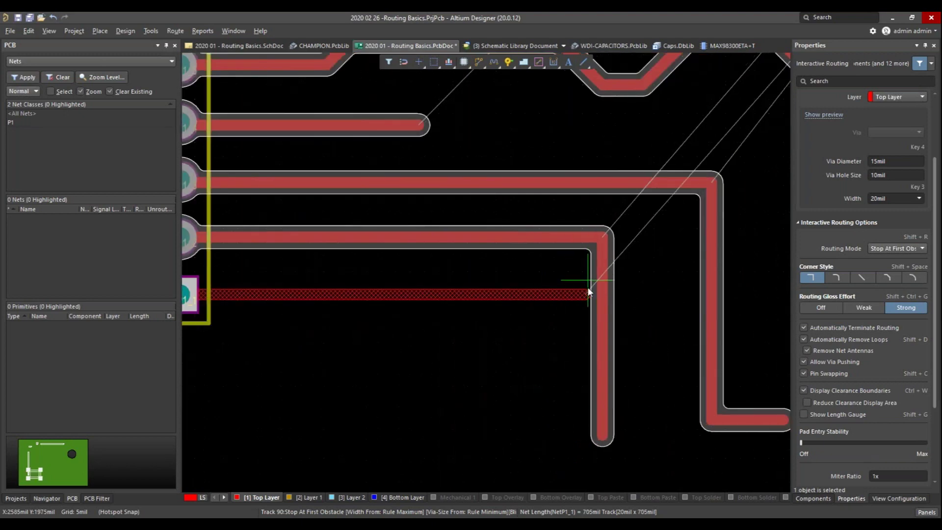
pyautogui.keyDown('ctrl'); pyautogui.scroll(1, 583, 300); pyautogui.keyUp('ctrl')
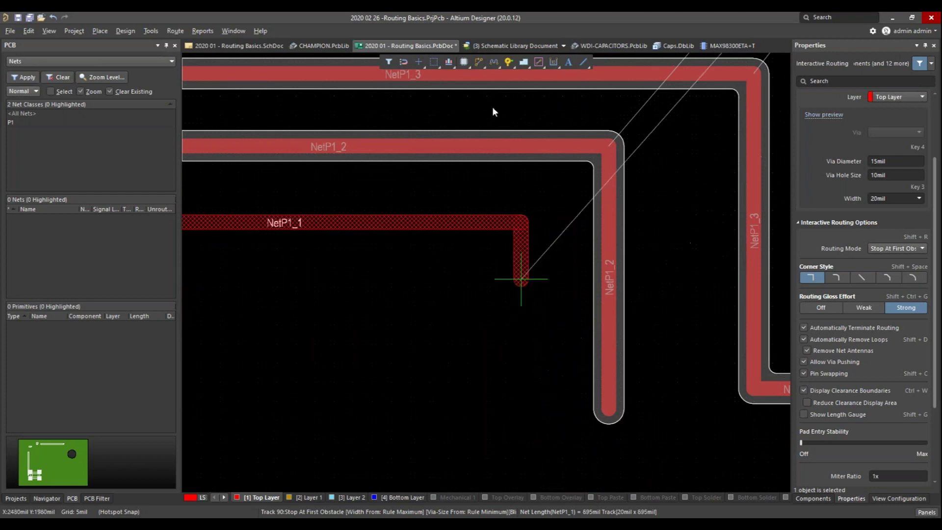
pyautogui.keyDown('ctrl'); pyautogui.scroll(-3, 381, 296); pyautogui.keyUp('ctrl')
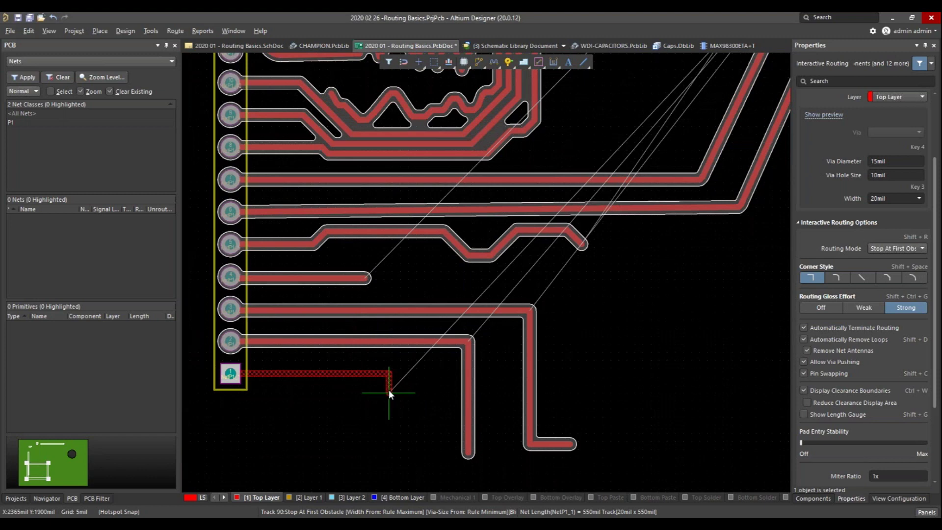
pyautogui.press('Tab')
pyautogui.scroll(-1, 840, 325)
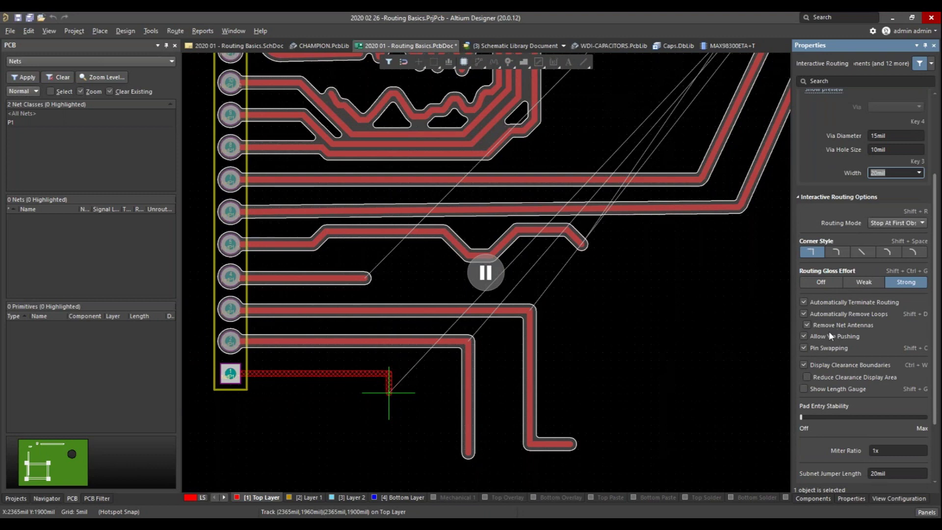
pyautogui.click(807, 376)
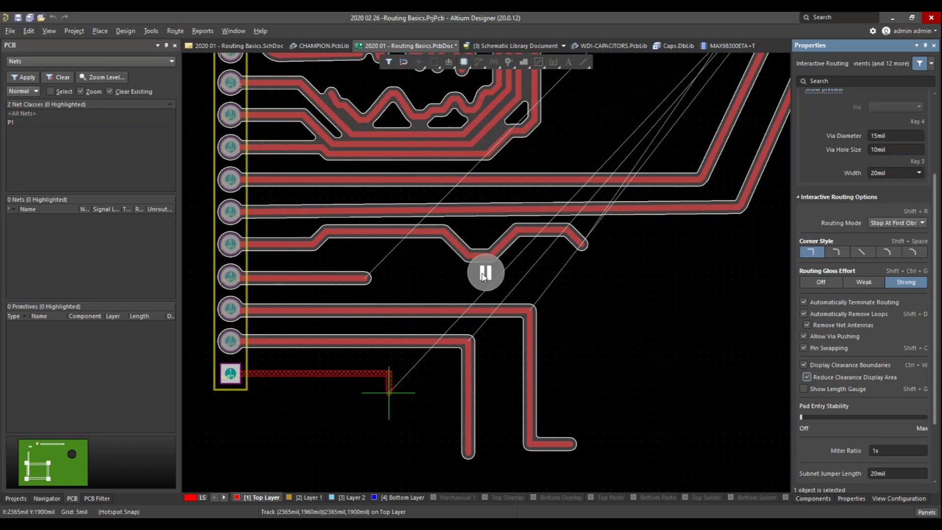
pyautogui.keyDown('ctrl'); pyautogui.scroll(2, 389, 373); pyautogui.keyUp('ctrl')
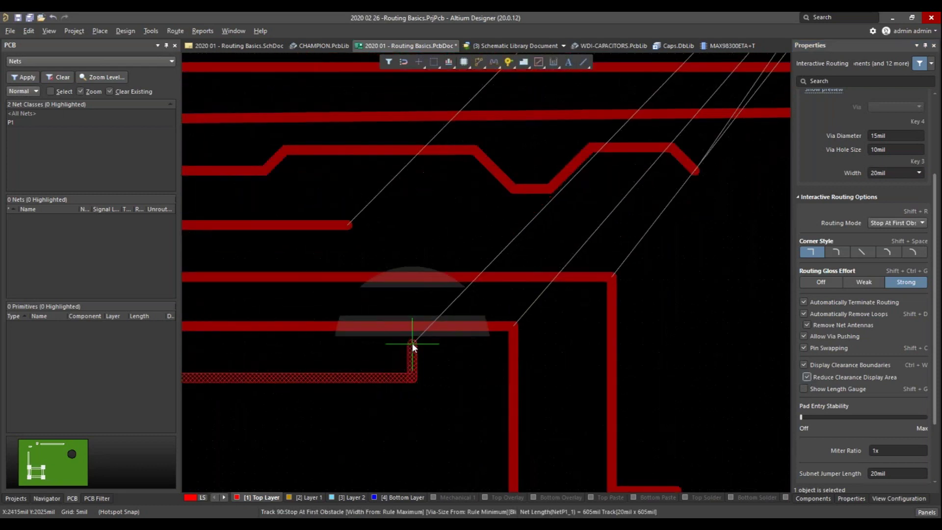
pyautogui.keyDown('ctrl'); pyautogui.scroll(4, 412, 346); pyautogui.keyUp('ctrl')
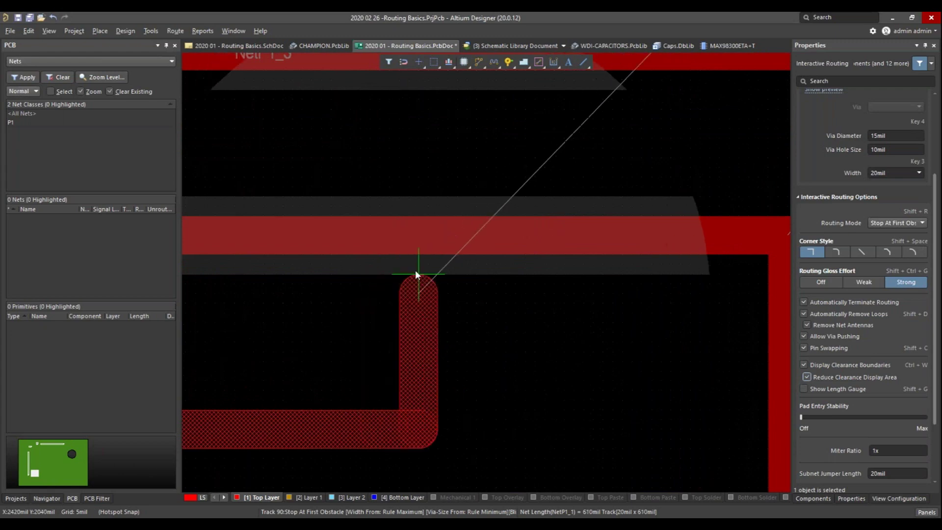
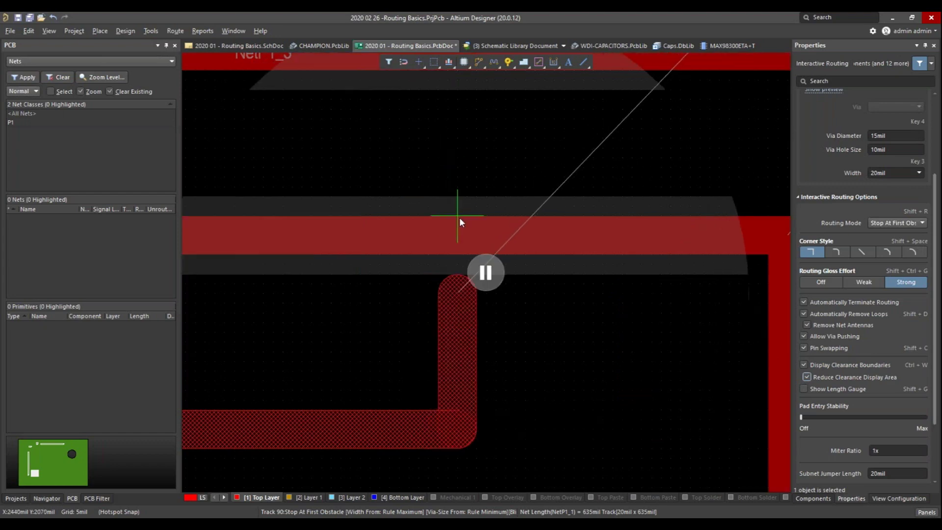
# Turn off the reduced clearance display area and hide the clearance boundaries
pyautogui.press('Tab')
pyautogui.click(807, 376)
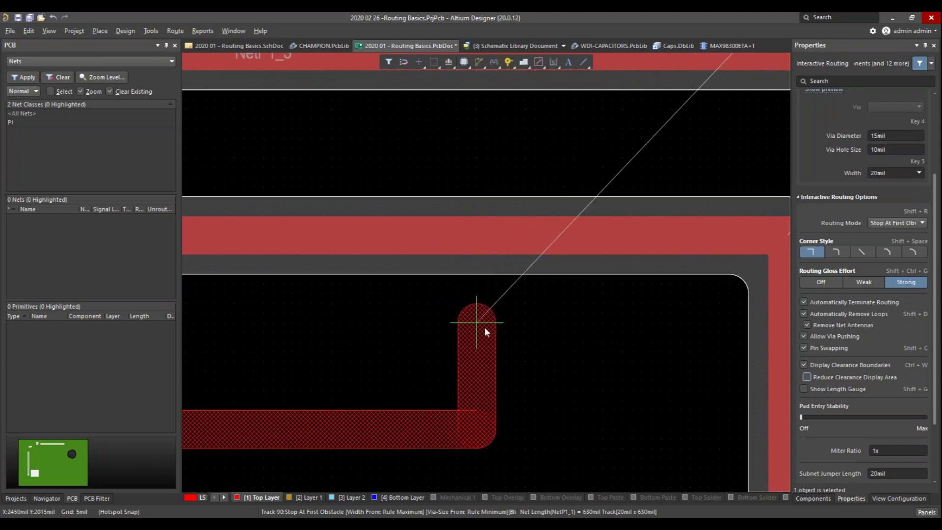
pyautogui.hotkey('ctrl', 'w')
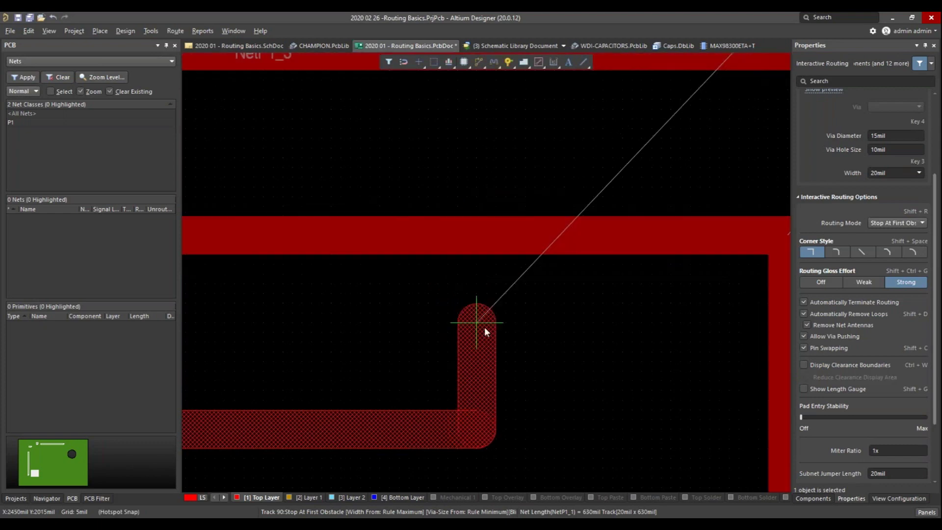
# Try to toggle Follow mode for the NetP1_1 route, and abandon the unfinished route from pad 1 of P1
pyautogui.rightClick(484, 327)
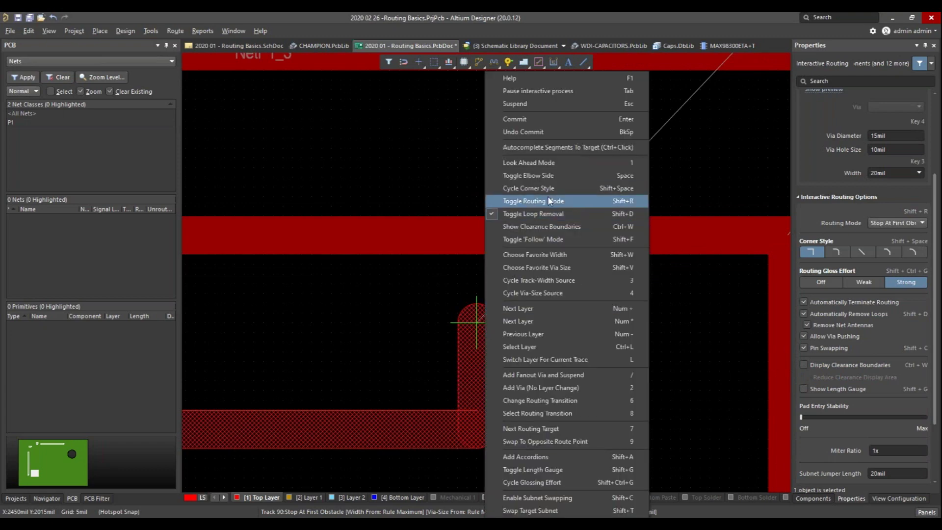
pyautogui.click(519, 240)
pyautogui.keyDown('ctrl'); pyautogui.scroll(-5, 484, 326); pyautogui.keyUp('ctrl')
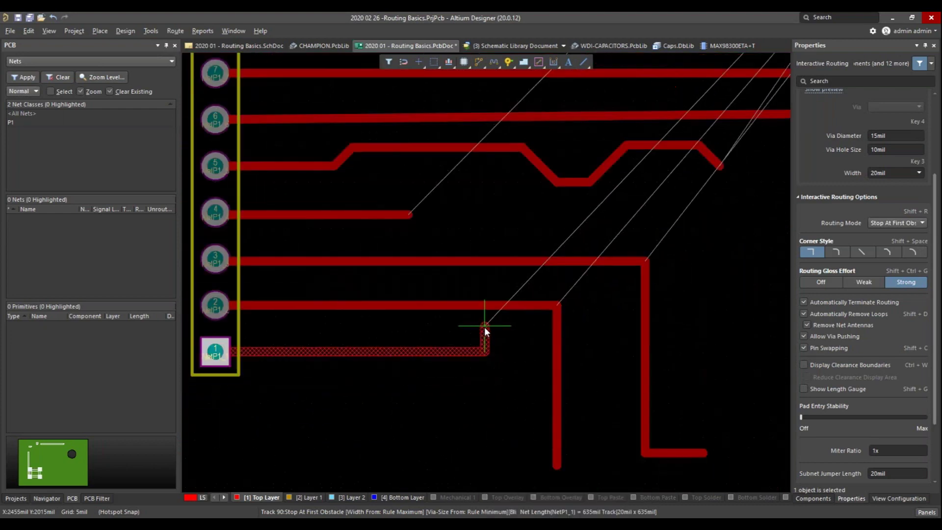
pyautogui.keyDown('ctrl'); pyautogui.scroll(-5, 484, 326); pyautogui.keyUp('ctrl')
pyautogui.rightClick(474, 313)
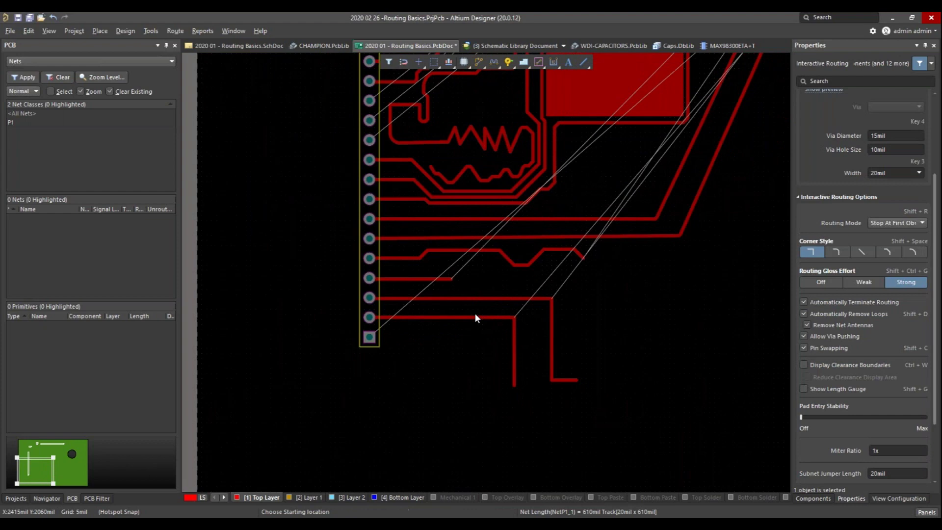
# Start a route without a net between the pad 7 and pad 8 tracks of P1, with the track width source set to User Choice
pyautogui.keyDown('ctrl'); pyautogui.scroll(3, 399, 206); pyautogui.keyUp('ctrl')
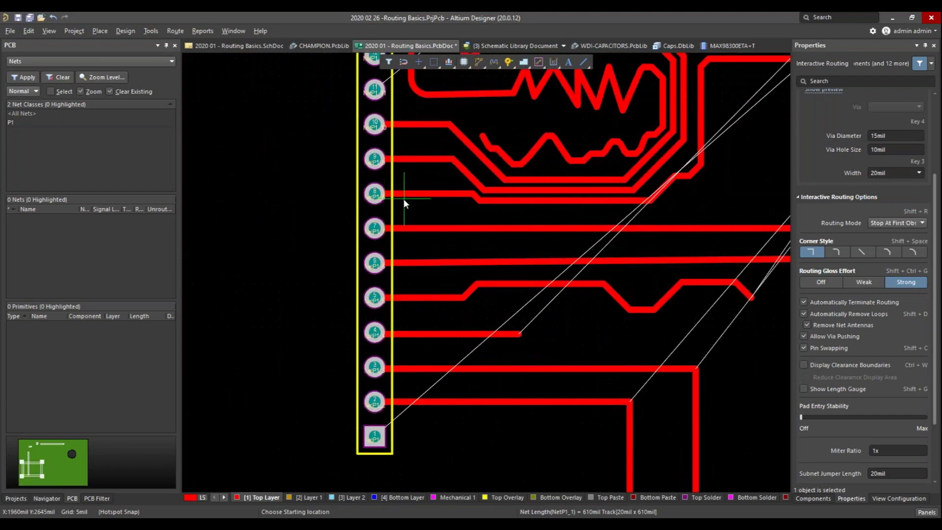
pyautogui.keyDown('ctrl'); pyautogui.scroll(3, 405, 201); pyautogui.keyUp('ctrl')
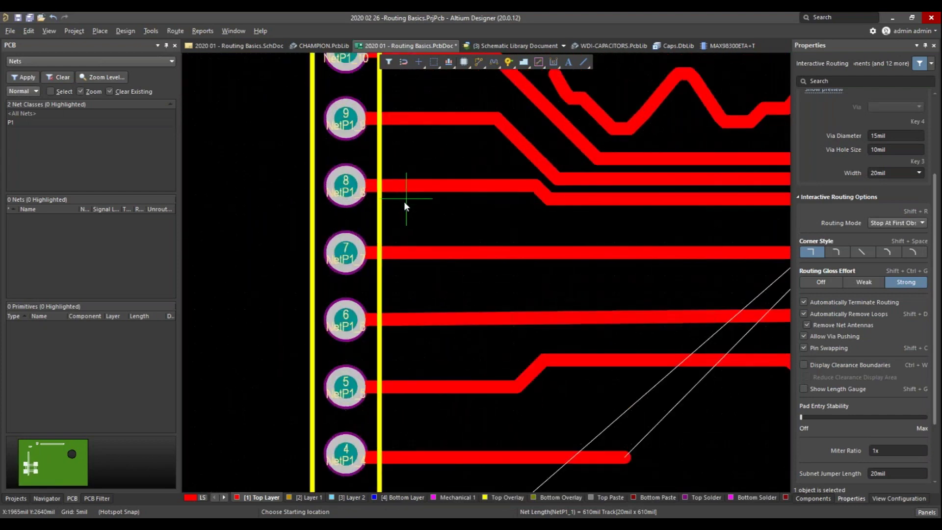
pyautogui.click(404, 202)
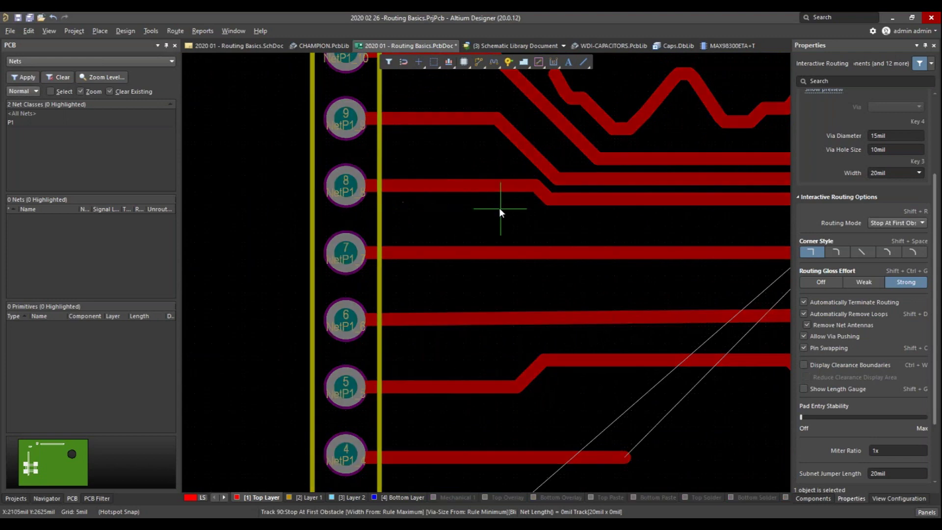
pyautogui.press('3')
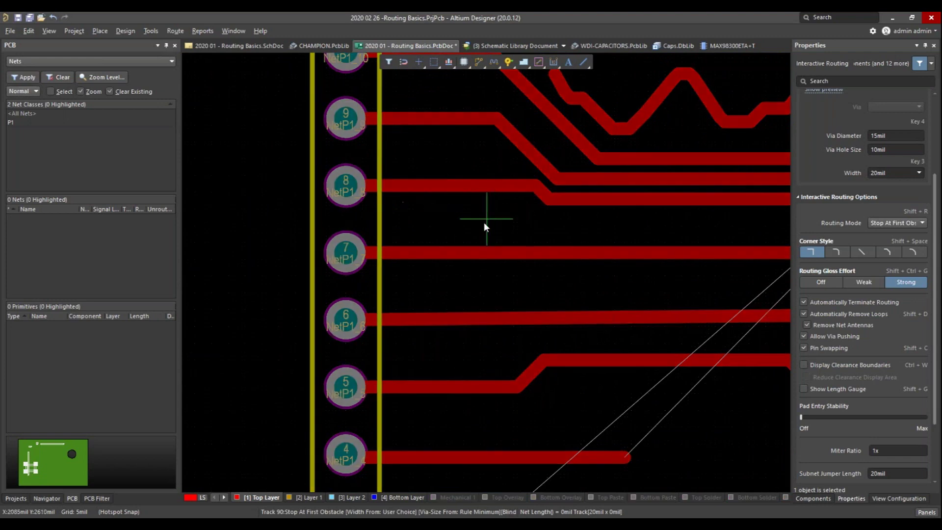
pyautogui.rightClick(396, 225)
pyautogui.click(376, 223)
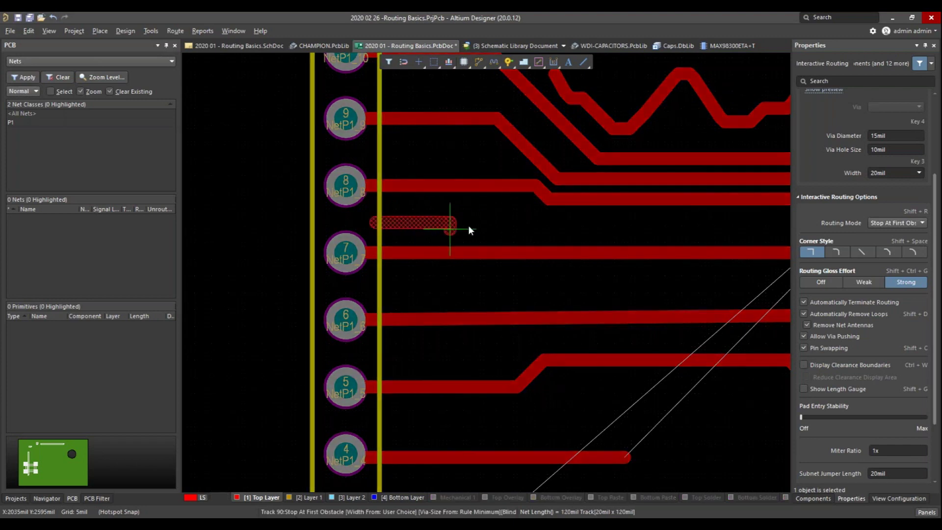
# Route about 4200 mil in Follow mode alongside the existing pad 8 track, ending between pads 8 and 9 of the upper connector
pyautogui.hotkey('shift', 'F1')
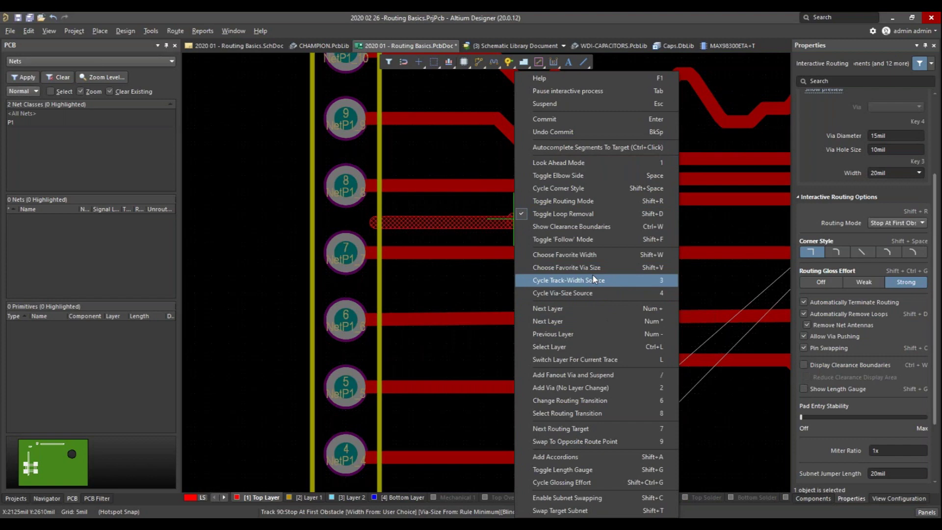
pyautogui.click(563, 239)
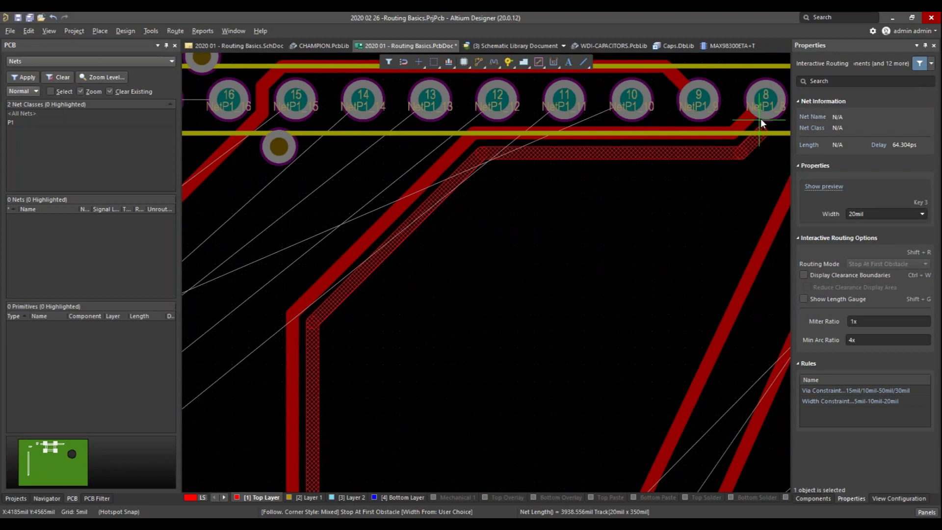
pyautogui.click(728, 103)
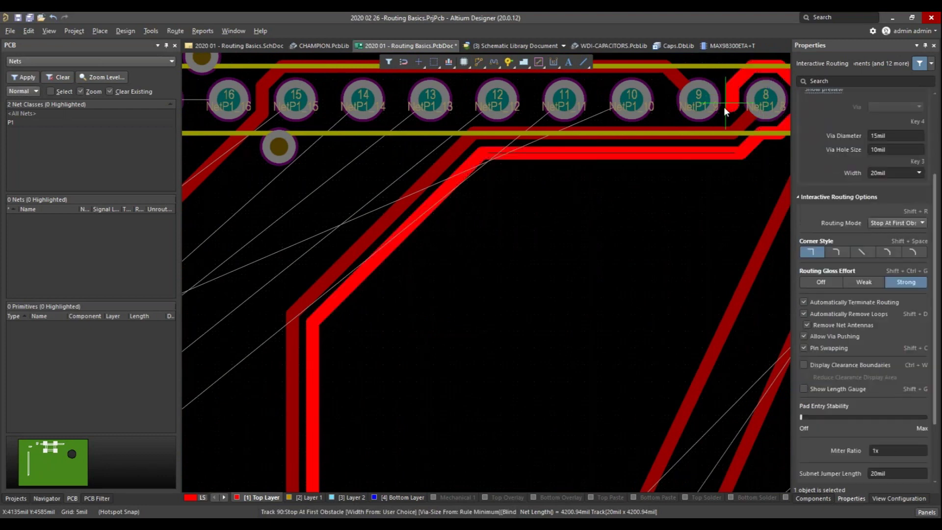
# Finish the 20mil top-layer track alongside the neighbouring track, looping it around pad 8 toward pad 9
pyautogui.click(283, 295)
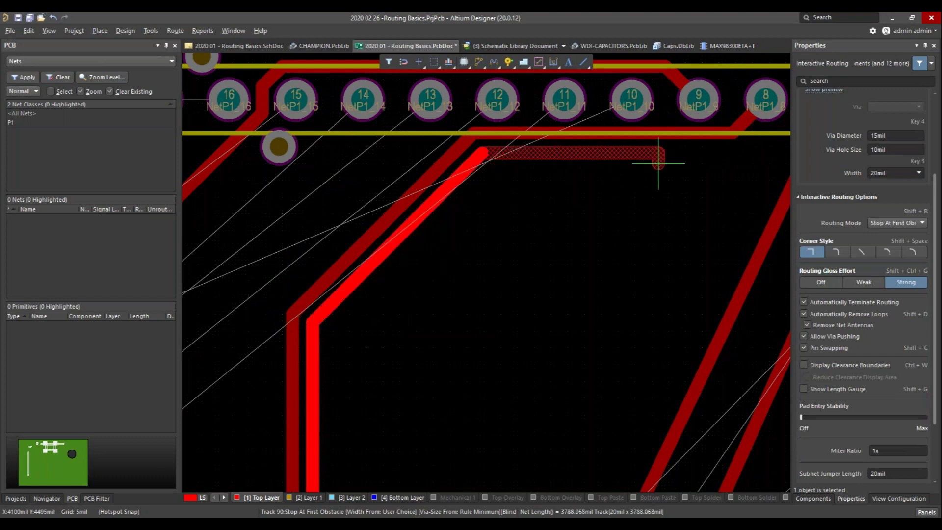
pyautogui.click(747, 158)
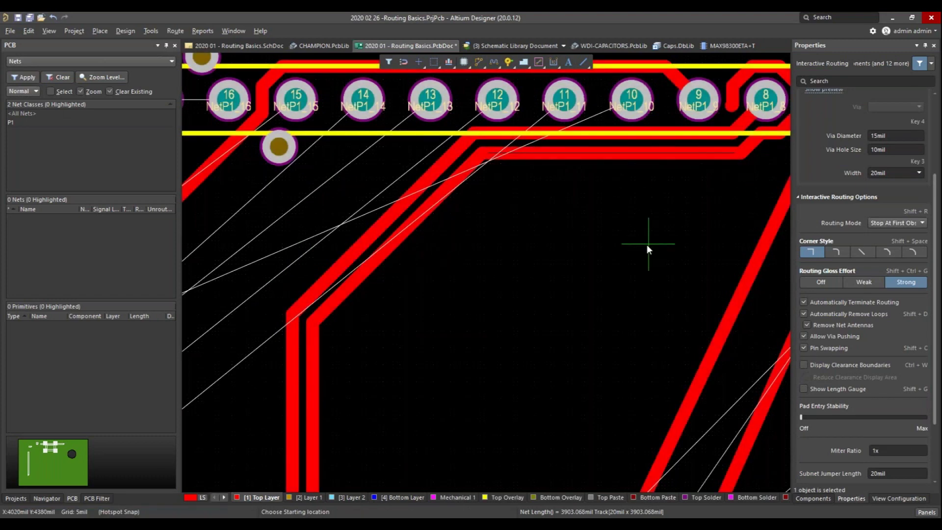
pyautogui.keyDown('ctrl'); pyautogui.scroll(-2, 400, 351); pyautogui.keyUp('ctrl')
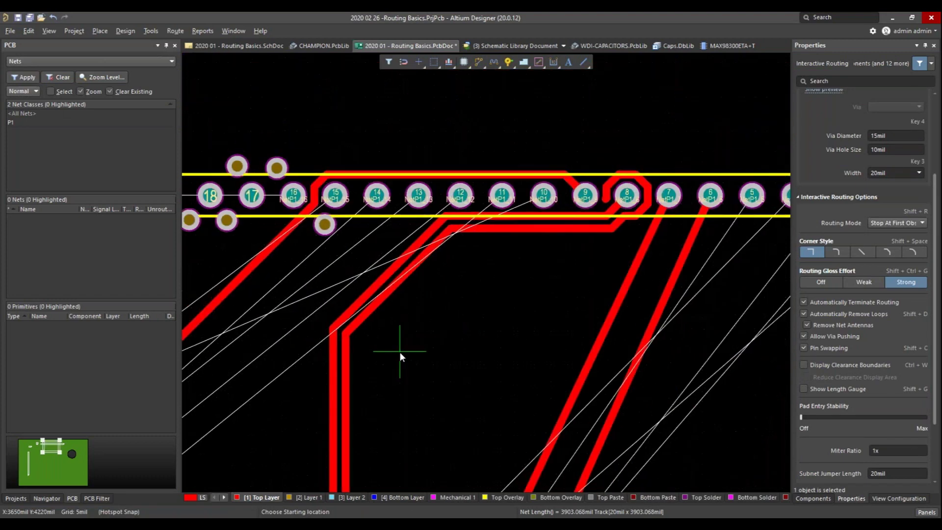
pyautogui.keyDown('ctrl'); pyautogui.scroll(-4, 399, 351); pyautogui.keyUp('ctrl')
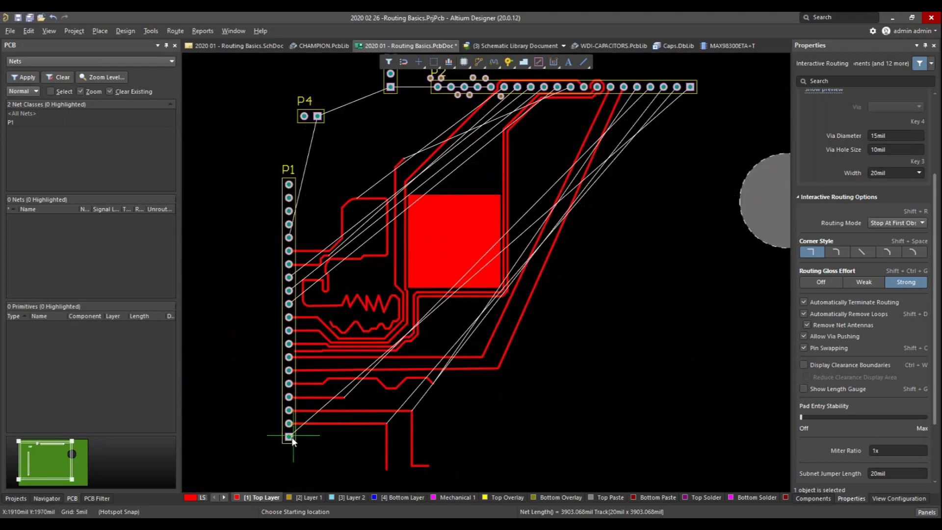
pyautogui.keyDown('ctrl'); pyautogui.scroll(4, 291, 439); pyautogui.keyUp('ctrl')
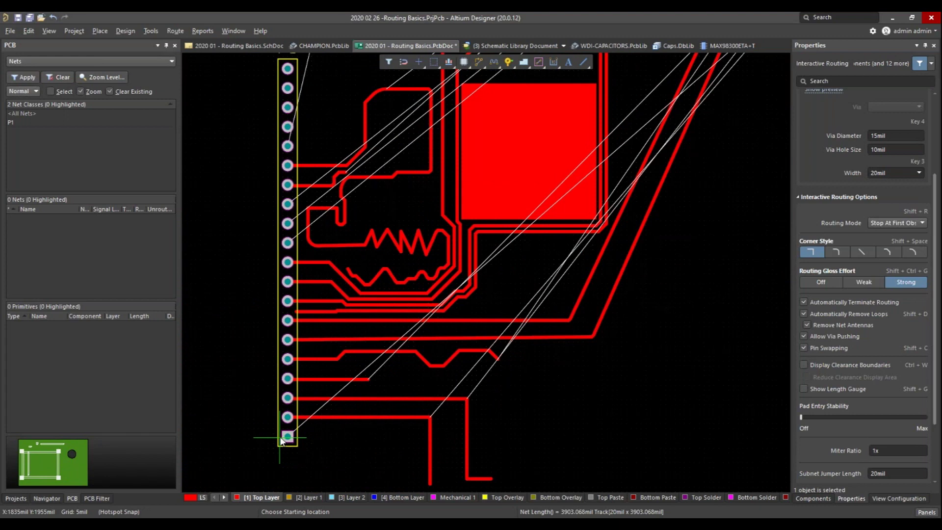
pyautogui.press('Escape')
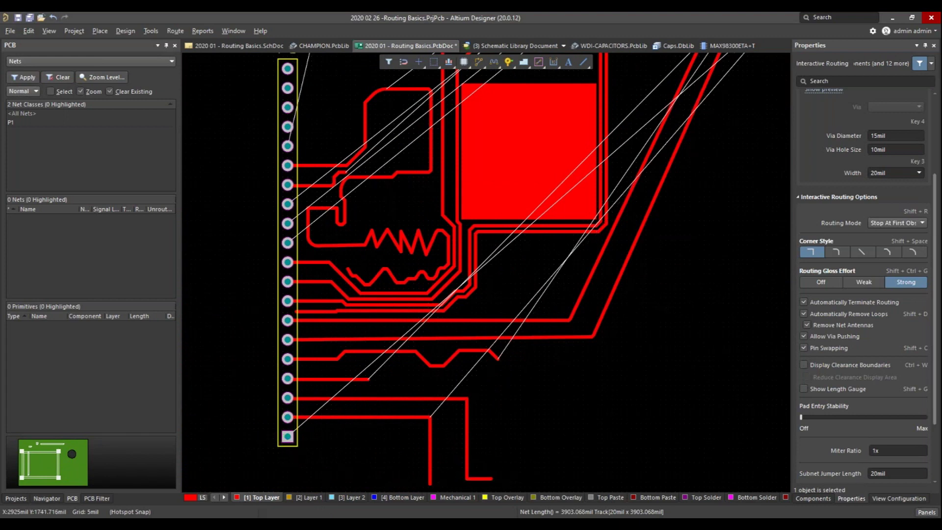
# Start routing from the open end of the NetP1_3 track and review the interactive routing shortcuts for width options
pyautogui.click(491, 478)
pyautogui.hotkey('shift', 'F1')
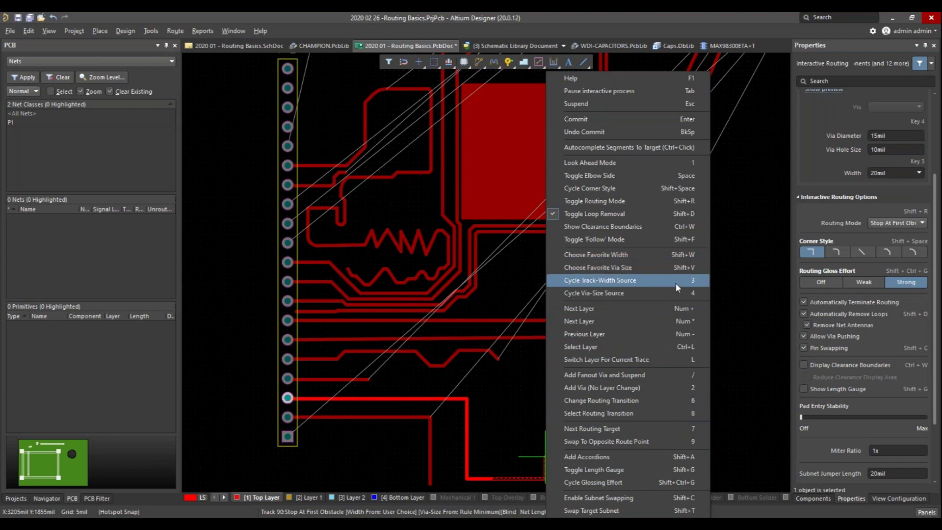
pyautogui.click(512, 421)
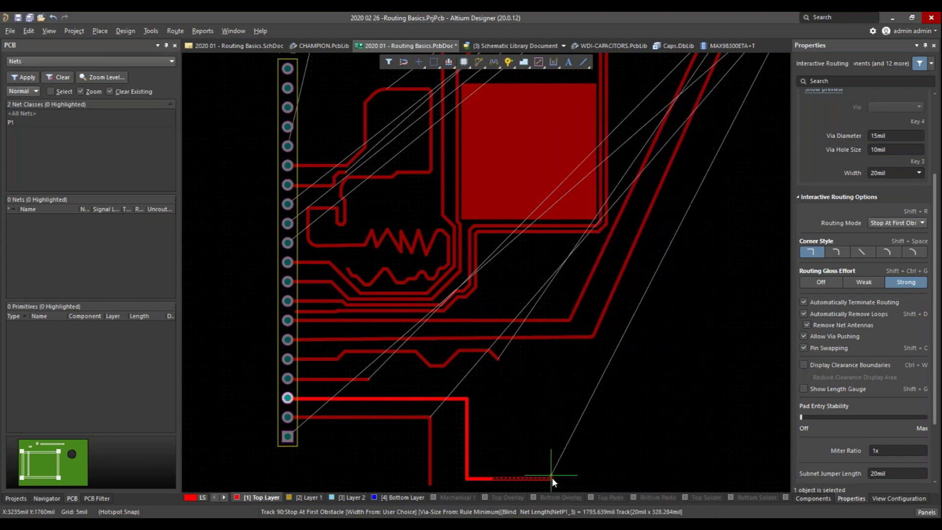
# Cycle the track-width source to the rule's preferred 10mil and extend the NetP1_3 track horizontally
pyautogui.keyDown('ctrl'); pyautogui.scroll(3, 514, 454); pyautogui.keyUp('ctrl')
pyautogui.keyDown('ctrl'); pyautogui.scroll(2, 526, 409); pyautogui.keyUp('ctrl')
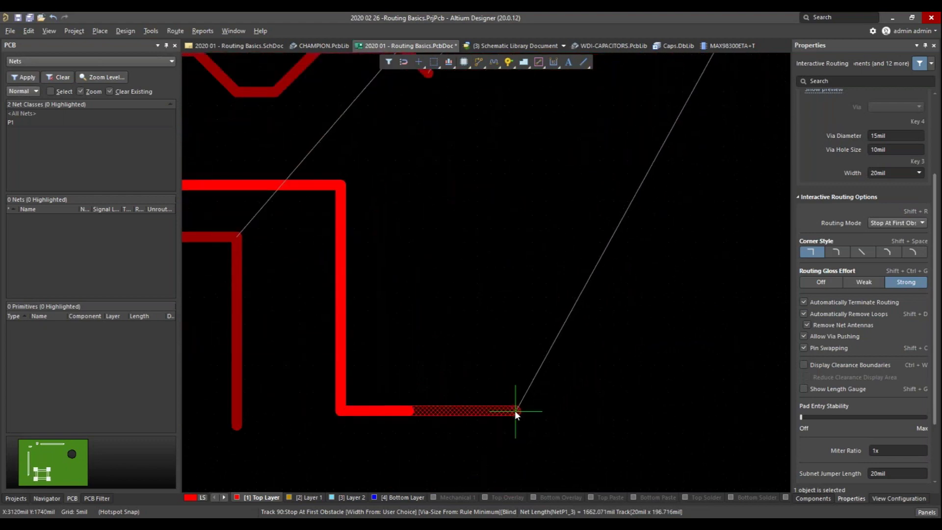
pyautogui.keyDown('ctrl'); pyautogui.scroll(2, 514, 410); pyautogui.keyUp('ctrl')
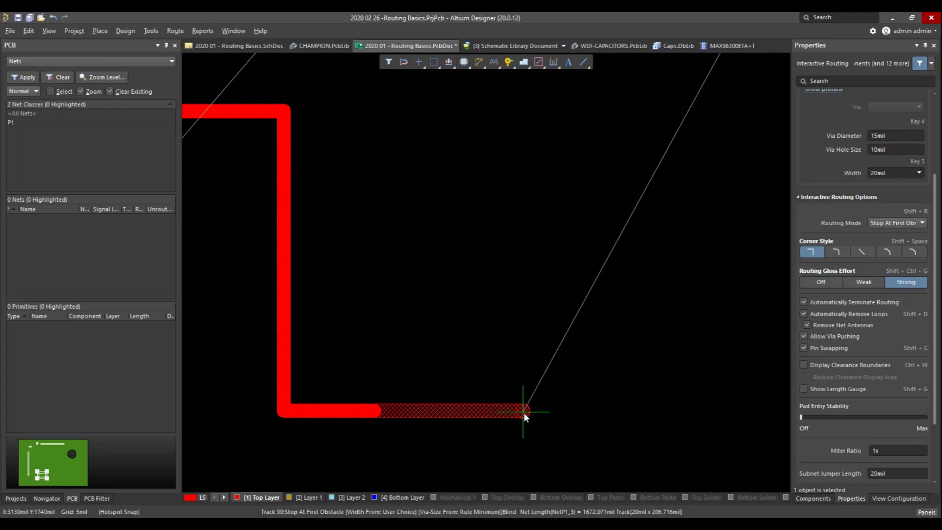
pyautogui.press('3')
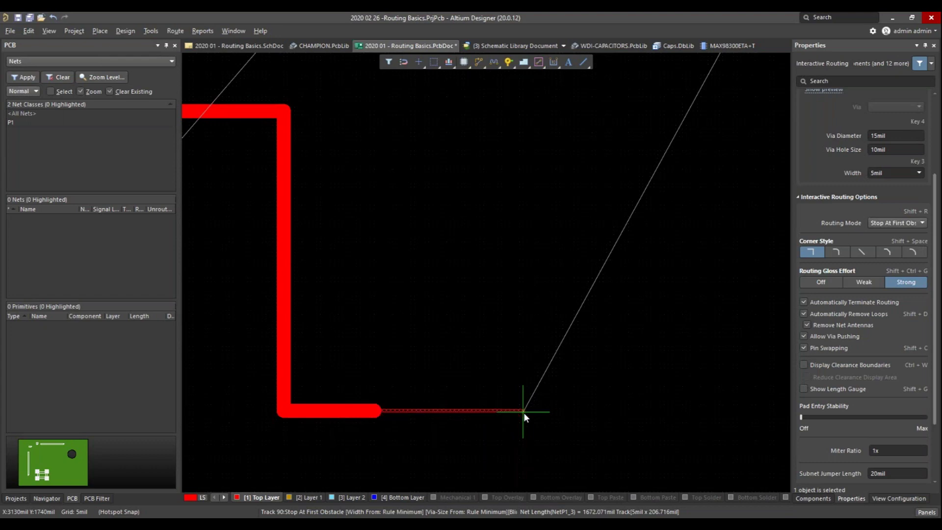
pyautogui.press('3')
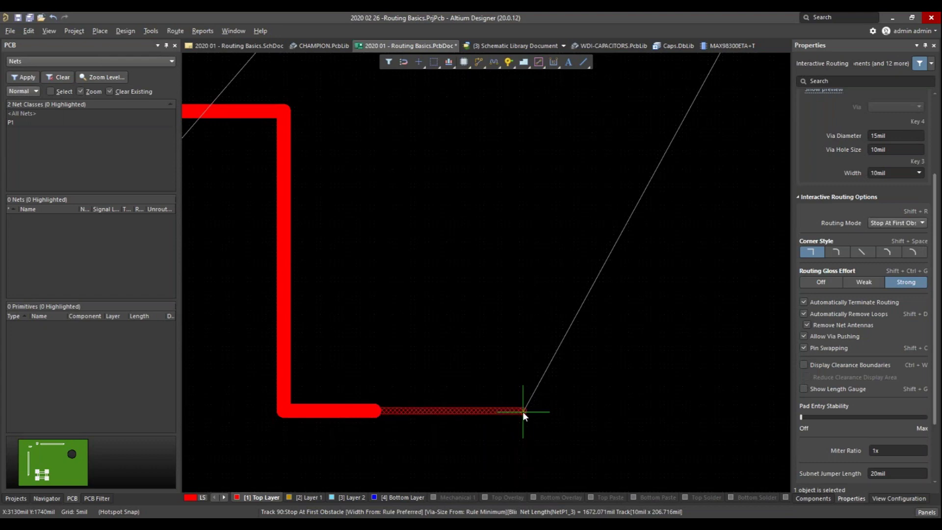
pyautogui.keyDown('ctrl'); pyautogui.scroll(2, 579, 405); pyautogui.keyUp('ctrl')
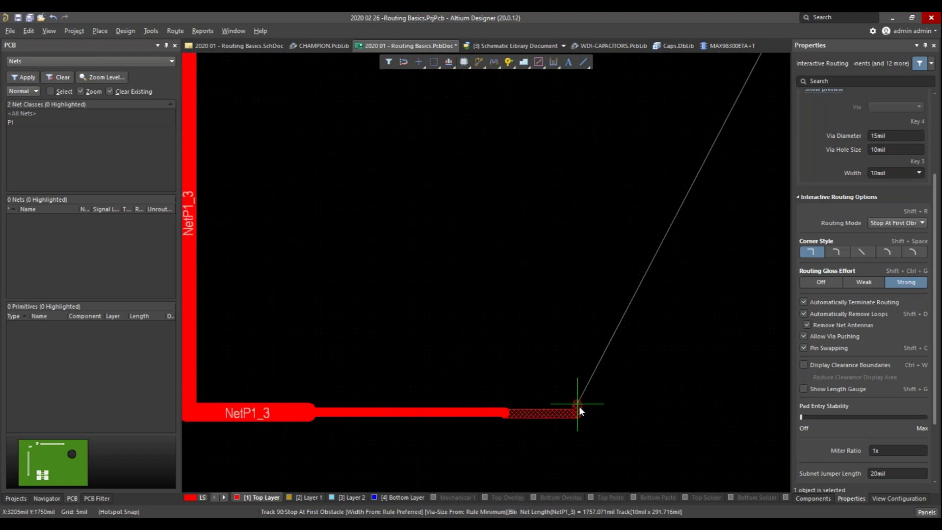
# Continue the horizontal NetP1_3 track with a 20mil section followed by a 5mil section
pyautogui.press('3')
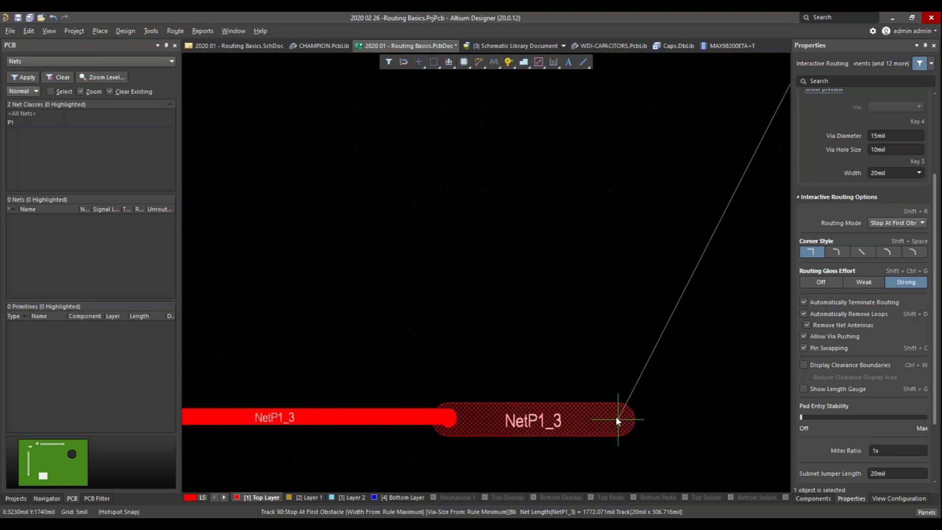
pyautogui.click(616, 416)
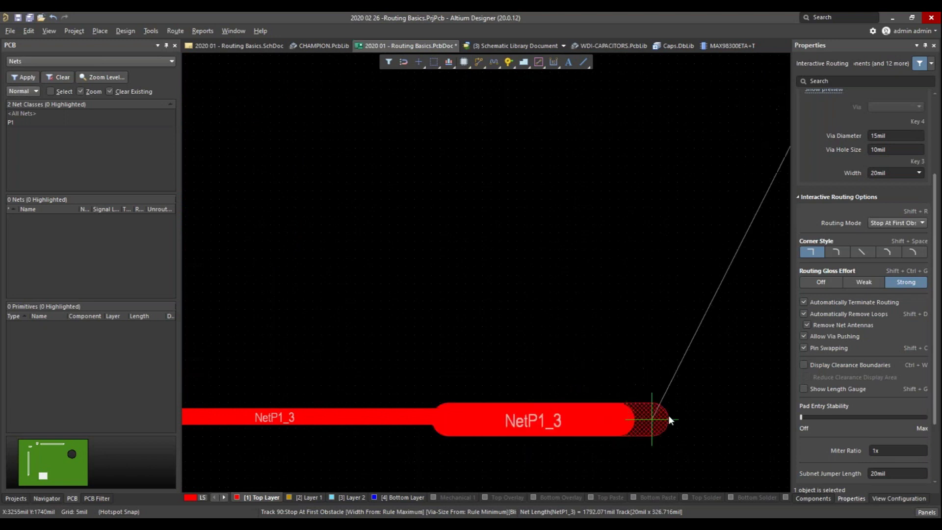
pyautogui.press('3')
pyautogui.click(713, 418)
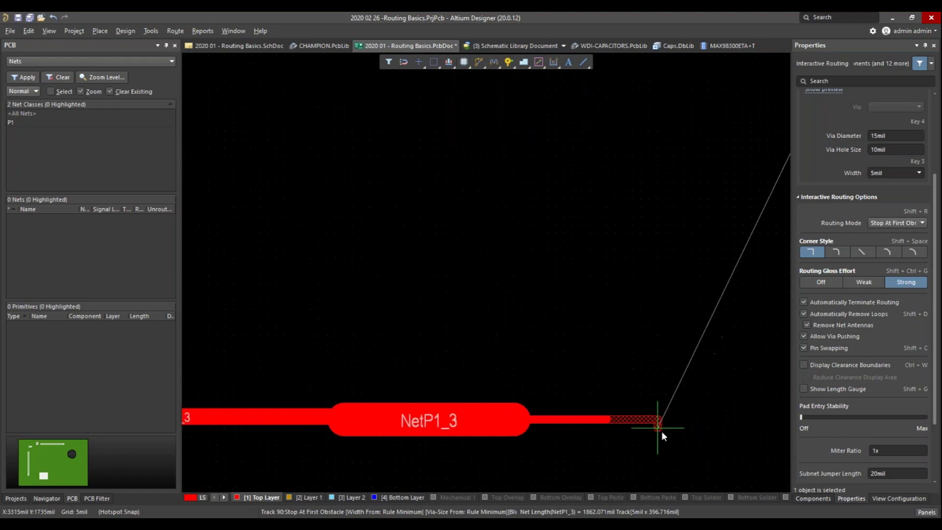
# Continue the NetP1_3 track with 10mil and 20mil sections and a 5mil section that turns upward
pyautogui.press('3')
pyautogui.click(708, 420)
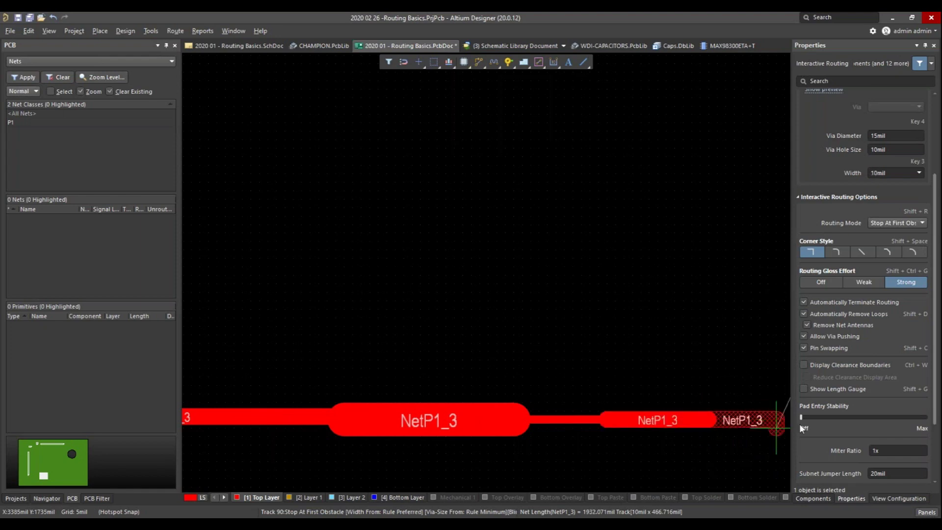
pyautogui.press('3')
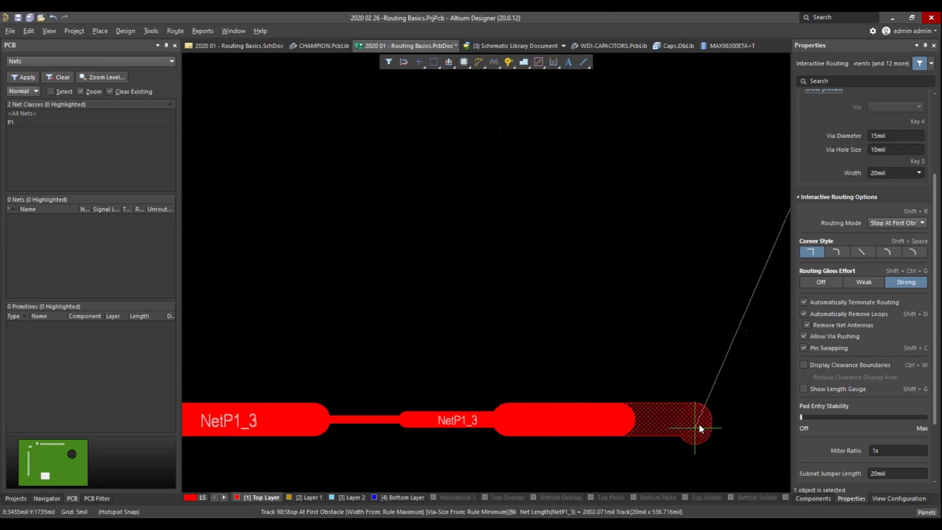
pyautogui.press('3')
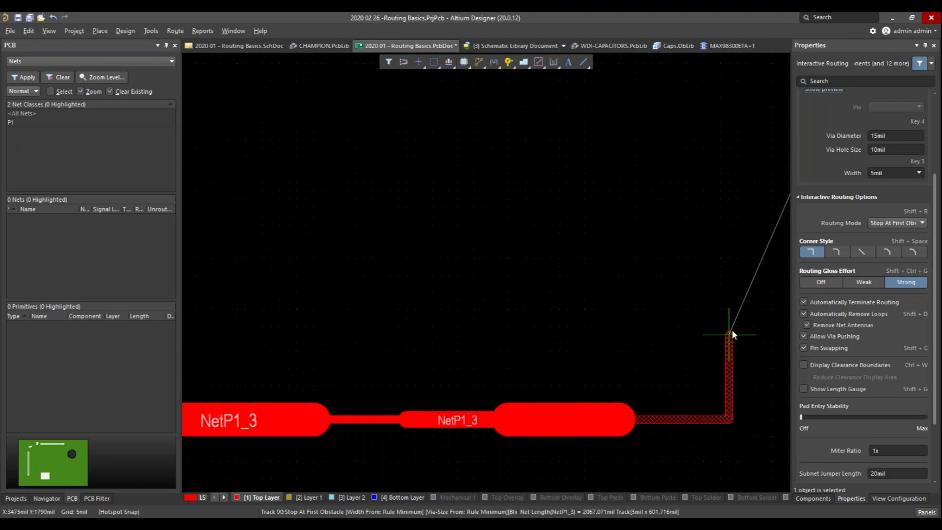
pyautogui.click(731, 333)
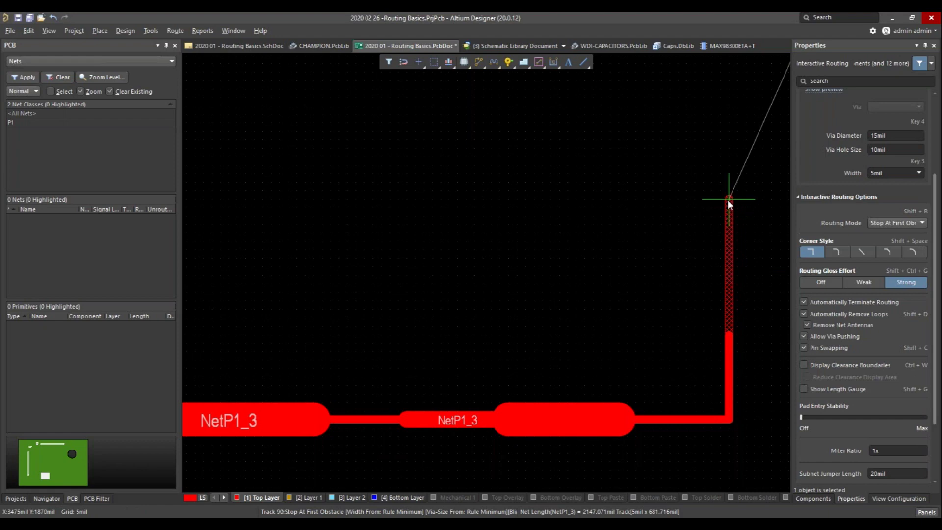
# Choose 100 mil from the favorite widths for the NetP1_3 track, keeping it applied to all layers
pyautogui.hotkey('shift', 'w')
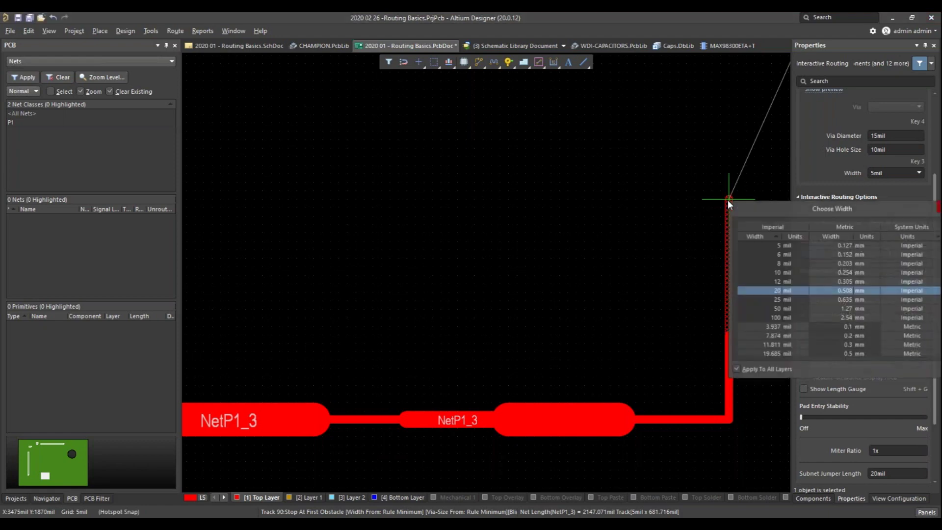
pyautogui.moveTo(796, 204); pyautogui.dragTo(454, 198)
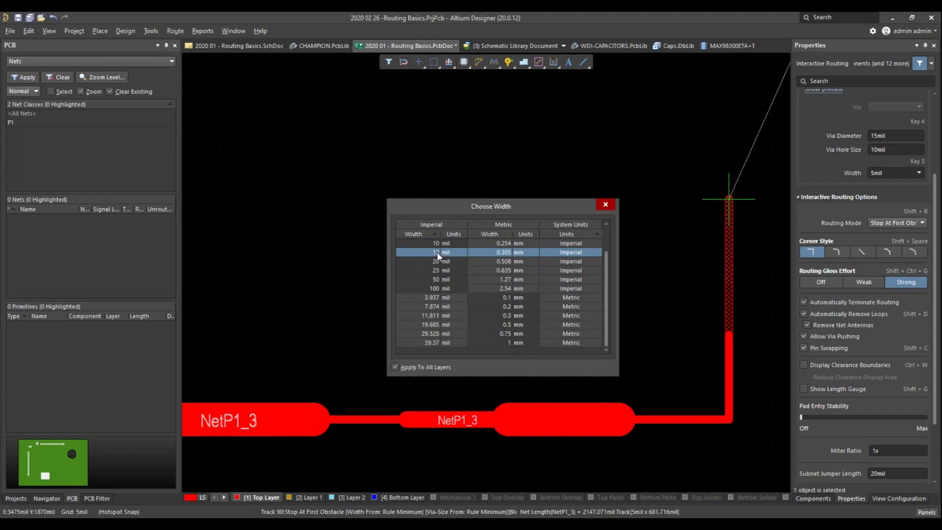
pyautogui.scroll(1, 437, 254)
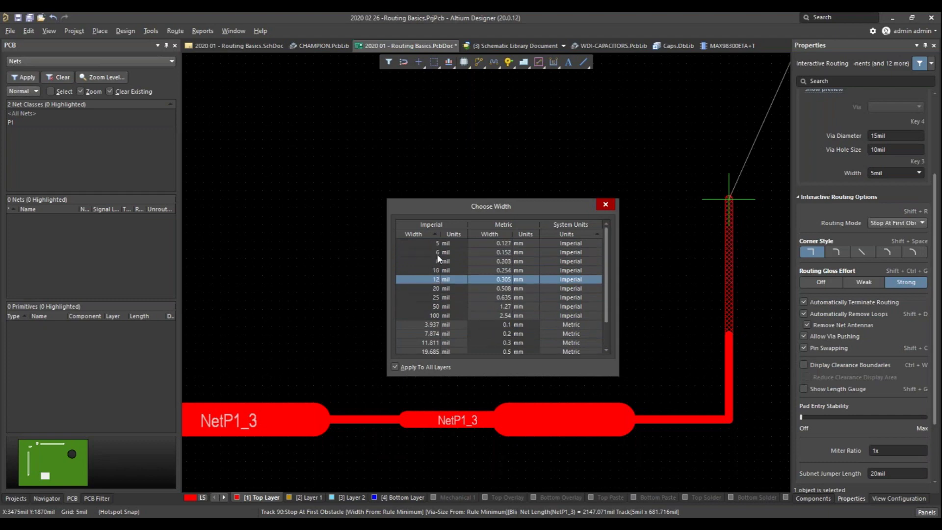
pyautogui.click(432, 315)
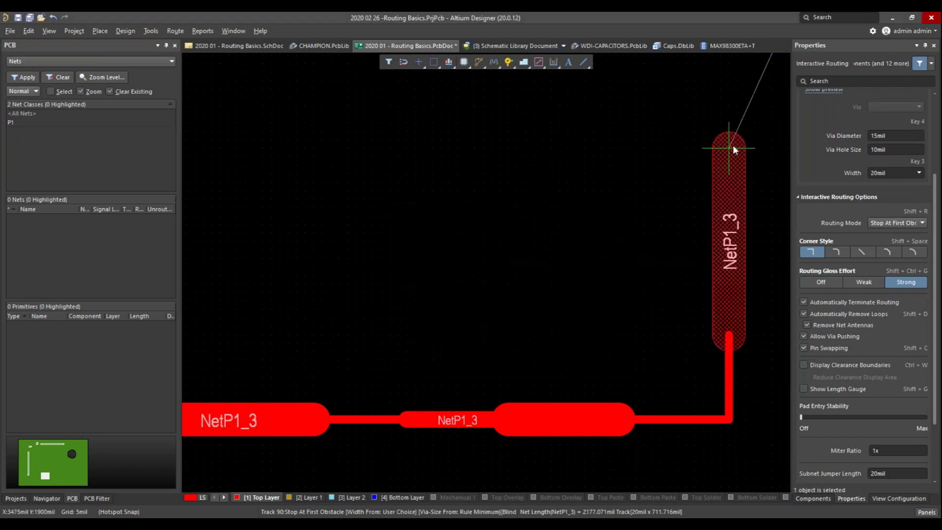
# Route NetP1_3 at 20mil upward, back across and down into an inverted U, and end the route there
pyautogui.click(732, 133)
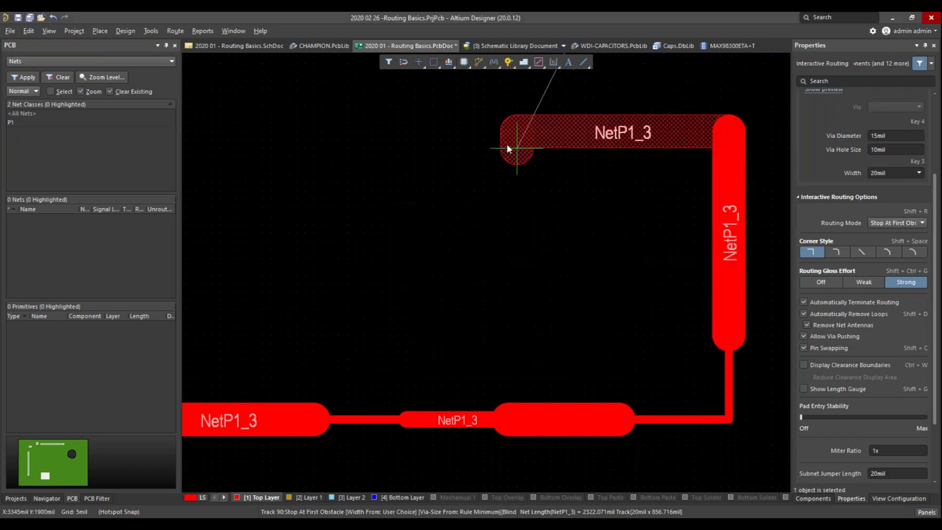
pyautogui.click(540, 326)
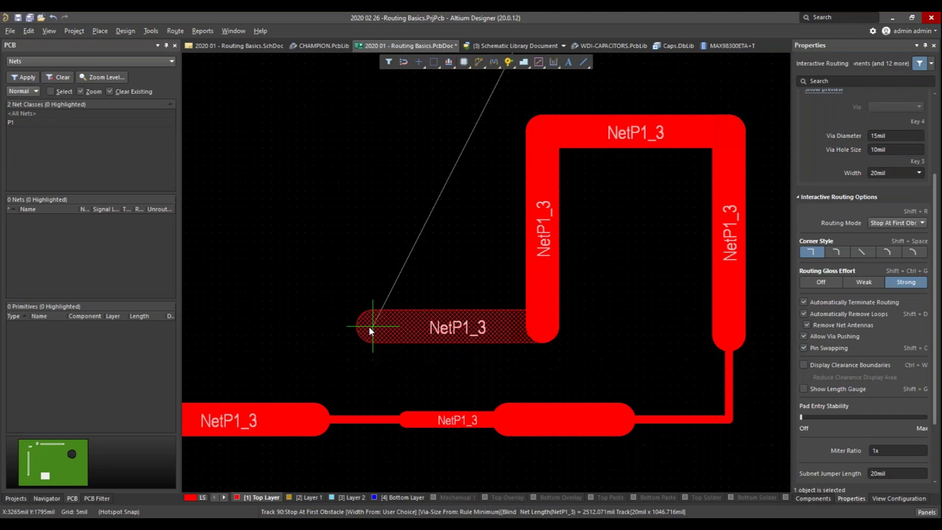
pyautogui.rightClick(369, 325)
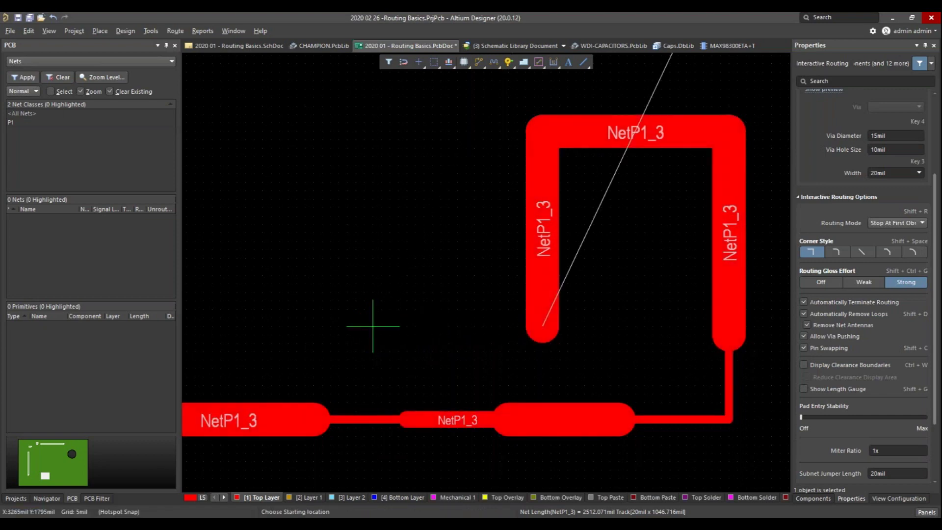
# Pause routing and examine the width constraint rule's minimum, preferred and maximum widths, leaving the rule unedited
pyautogui.press('Tab')
pyautogui.scroll(-2, 887, 238)
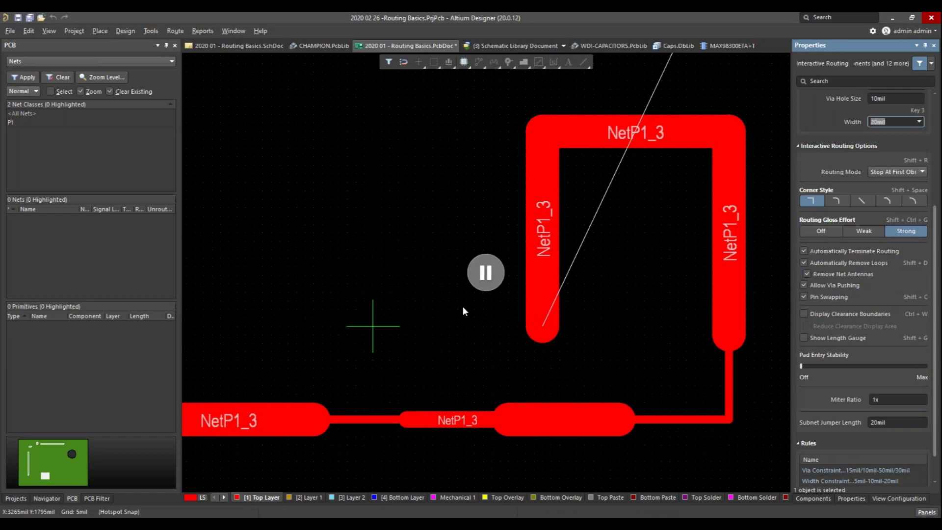
pyautogui.click(119, 28)
pyautogui.click(837, 348)
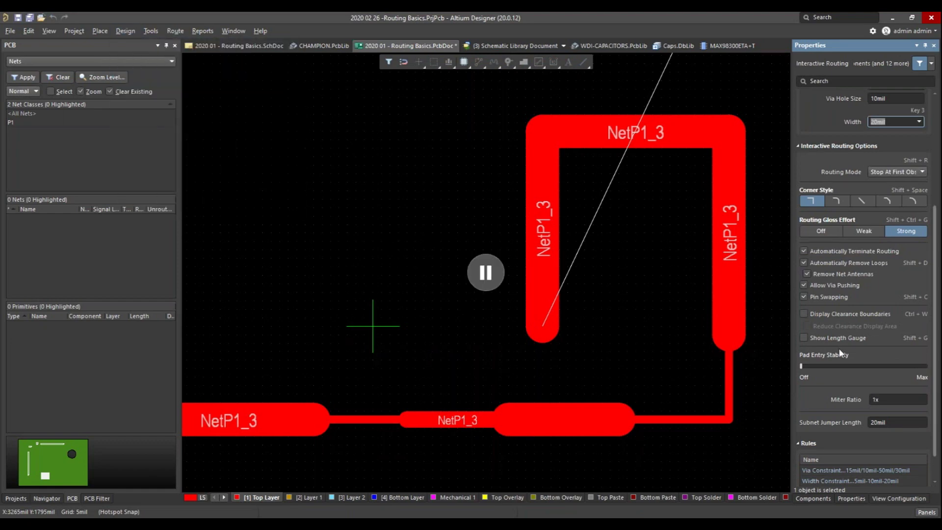
pyautogui.scroll(-1, 863, 382)
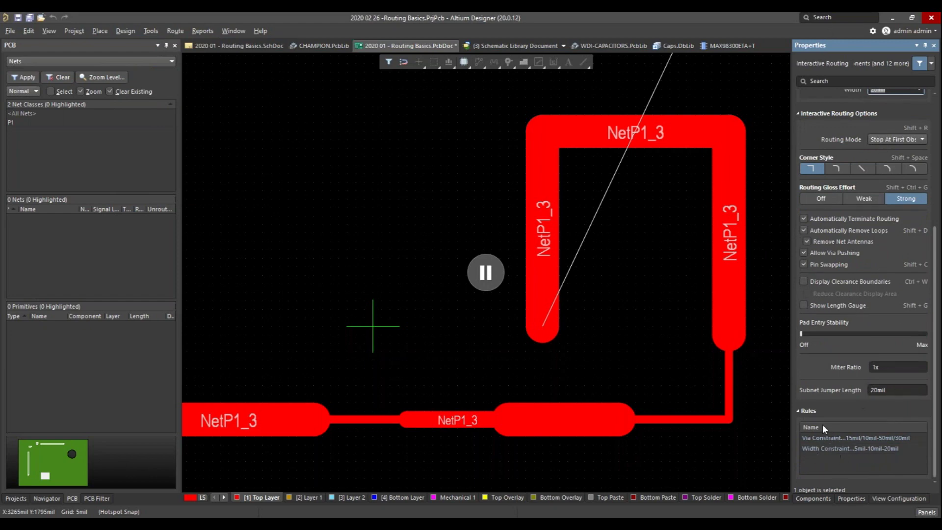
pyautogui.doubleClick(840, 449)
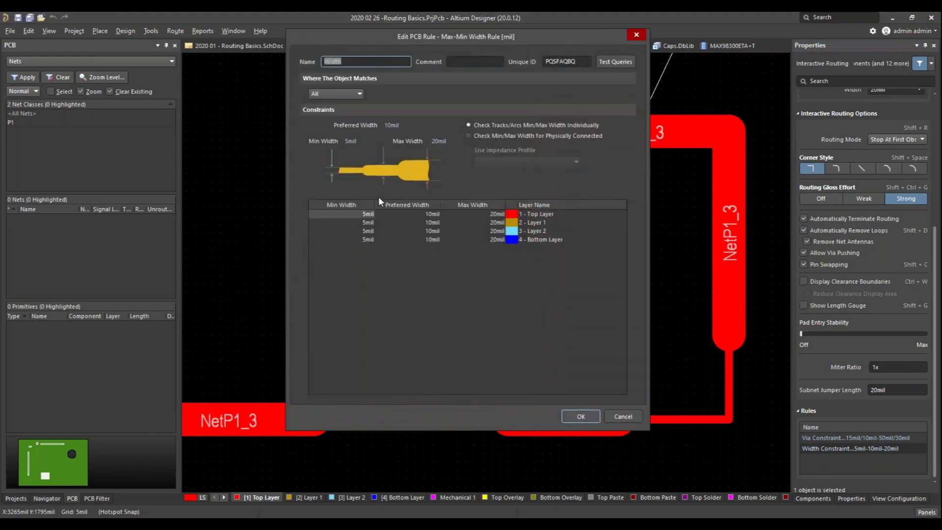
pyautogui.click(622, 416)
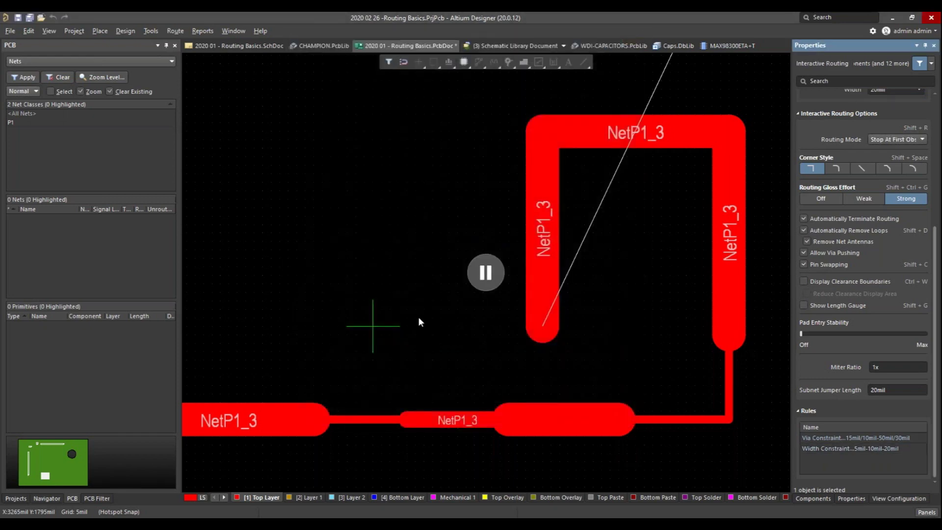
pyautogui.click(542, 327)
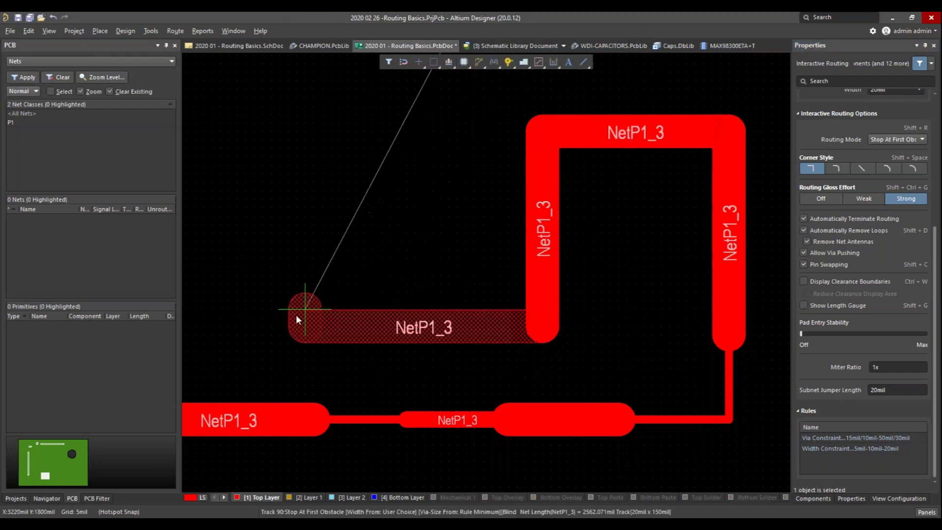
pyautogui.rightClick(272, 316)
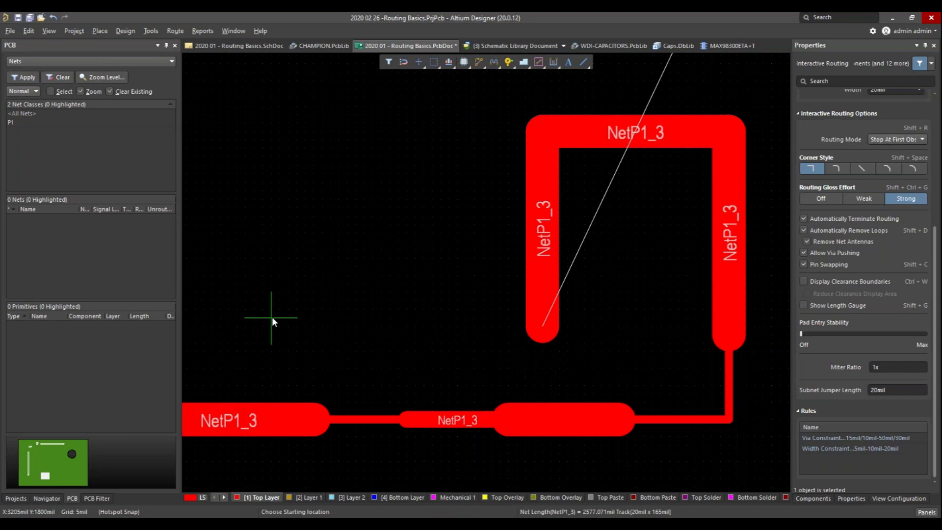
pyautogui.scroll(-1, 196, 451)
pyautogui.keyDown('ctrl'); pyautogui.scroll(-3, 208, 457); pyautogui.keyUp('ctrl')
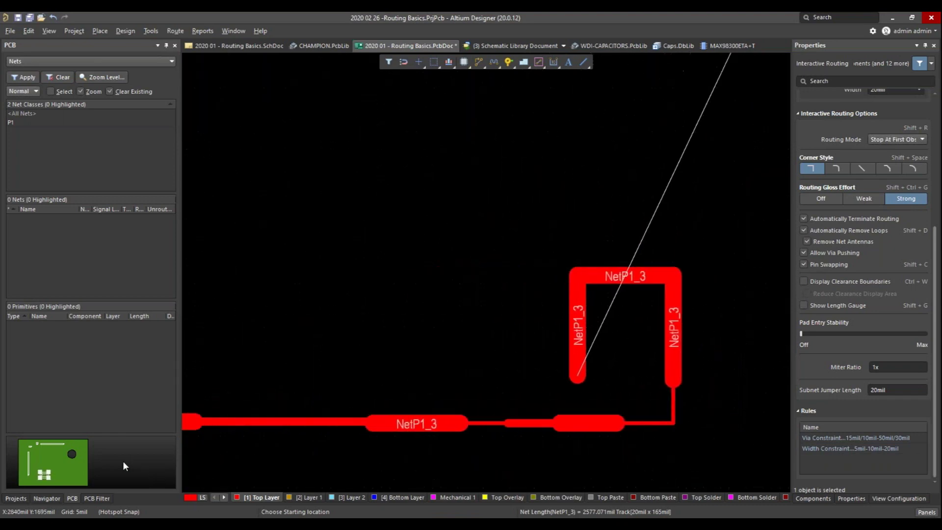
# Start a 20mil NetP1_1 track on Top Layer from the square pad, down and across to the right, about 1110mil long
pyautogui.keyDown('ctrl'); pyautogui.scroll(-3, 199, 451); pyautogui.keyUp('ctrl')
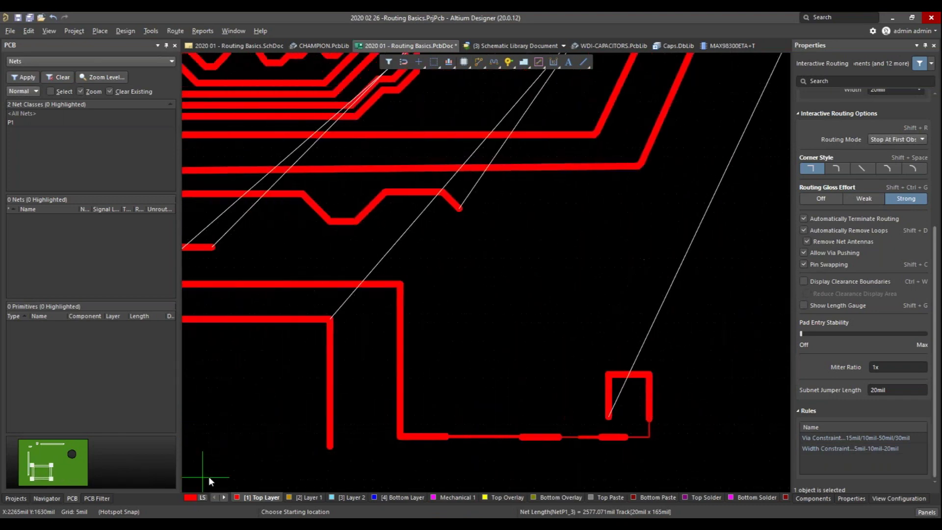
pyautogui.keyDown('ctrl'); pyautogui.scroll(-1, 208, 476); pyautogui.keyUp('ctrl')
pyautogui.click(289, 377)
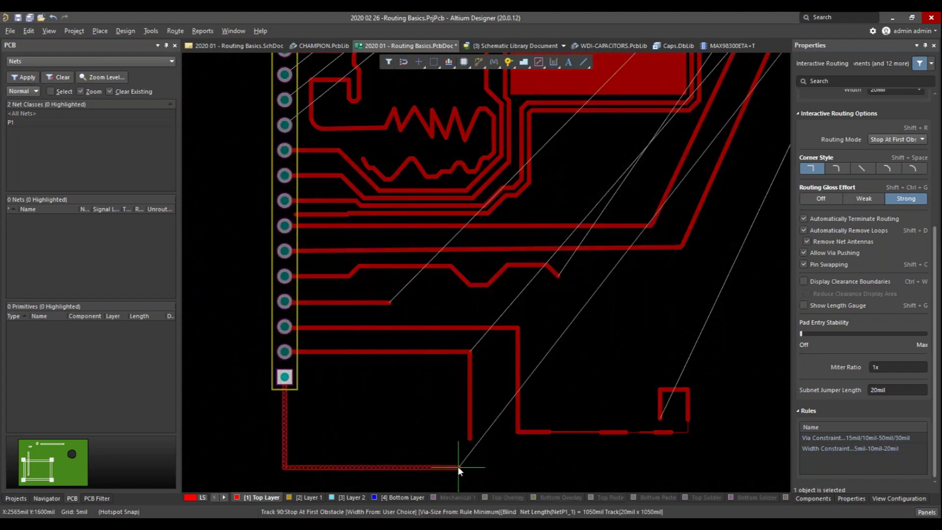
pyautogui.keyDown('ctrl'); pyautogui.scroll(2, 458, 466); pyautogui.keyUp('ctrl')
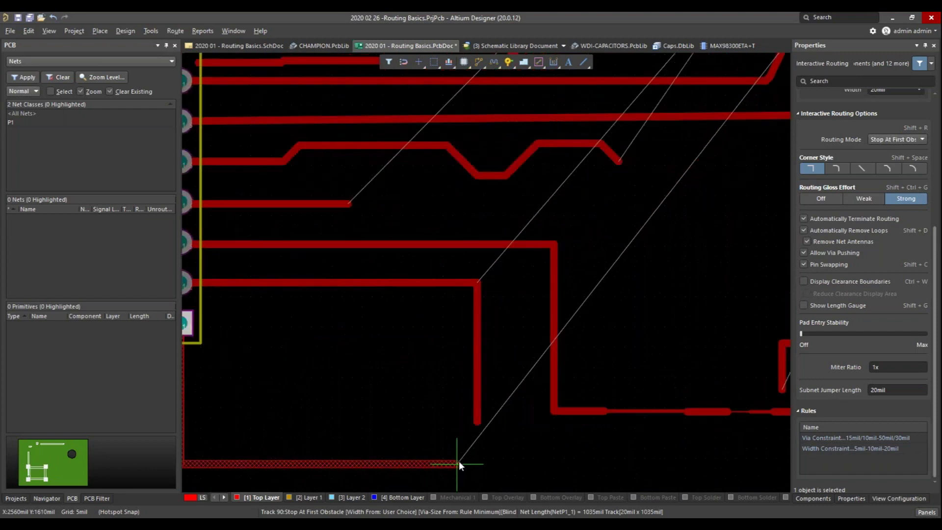
pyautogui.click(458, 460)
pyautogui.keyDown('ctrl'); pyautogui.scroll(1, 473, 478); pyautogui.keyUp('ctrl')
pyautogui.keyDown('ctrl'); pyautogui.scroll(3, 472, 477); pyautogui.keyUp('ctrl')
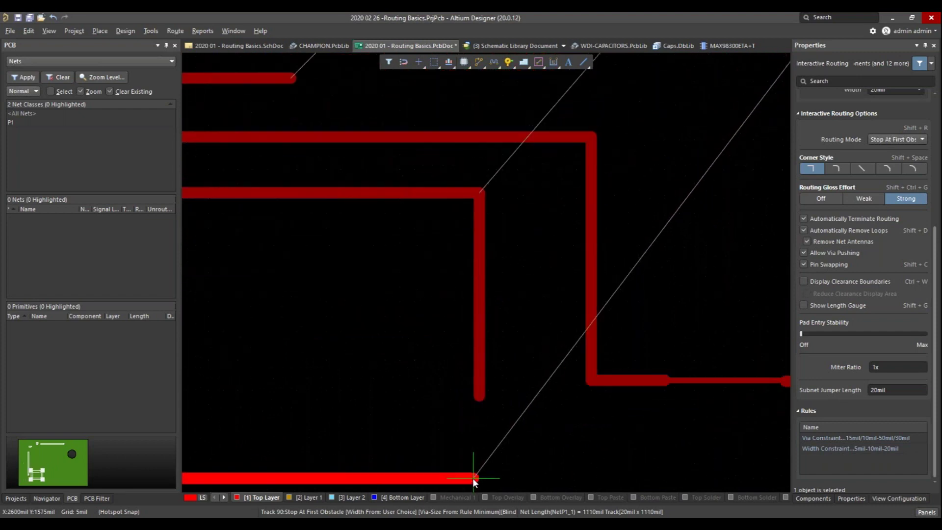
# Check the interactive routing shortcut list, extend NetP1_1 to the right and place a via to Layer 1 using the Rule Maximum size
pyautogui.rightClick(472, 477)
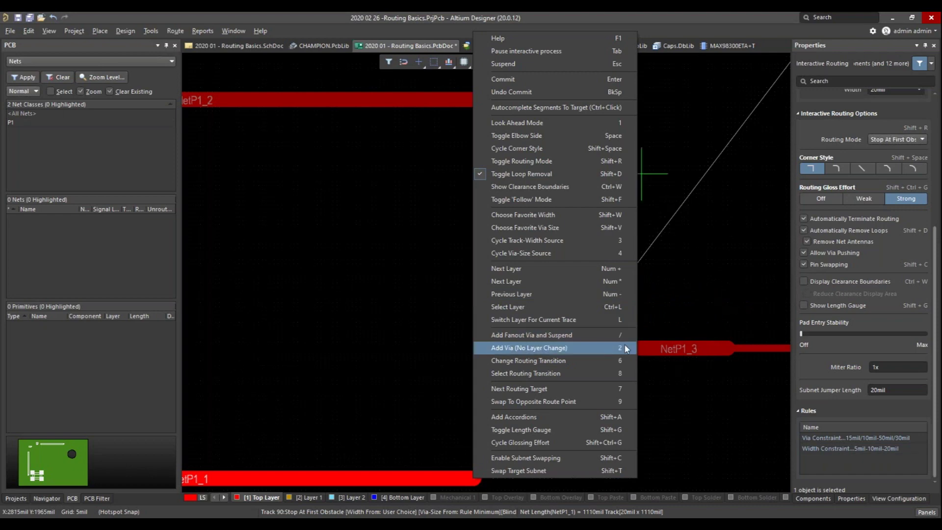
pyautogui.click(706, 302)
pyautogui.scroll(-3, 532, 479)
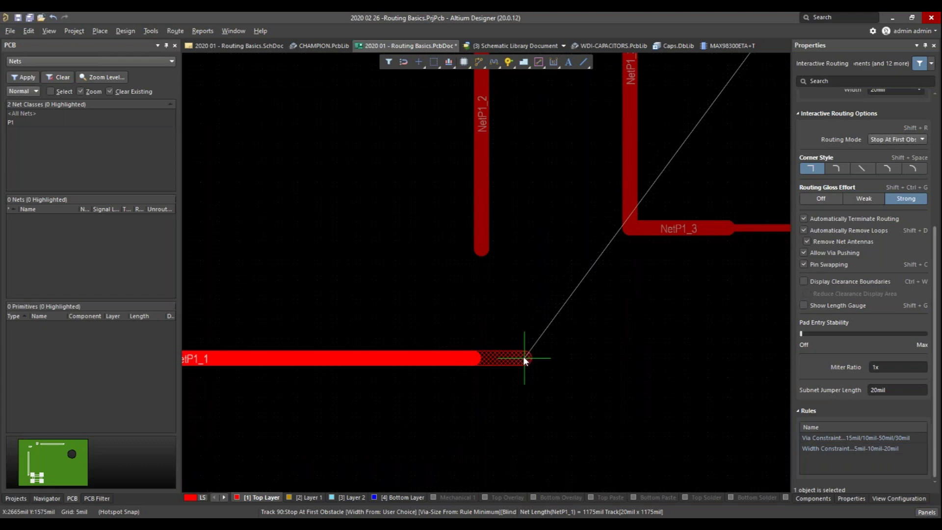
pyautogui.press('KP_Multiply')
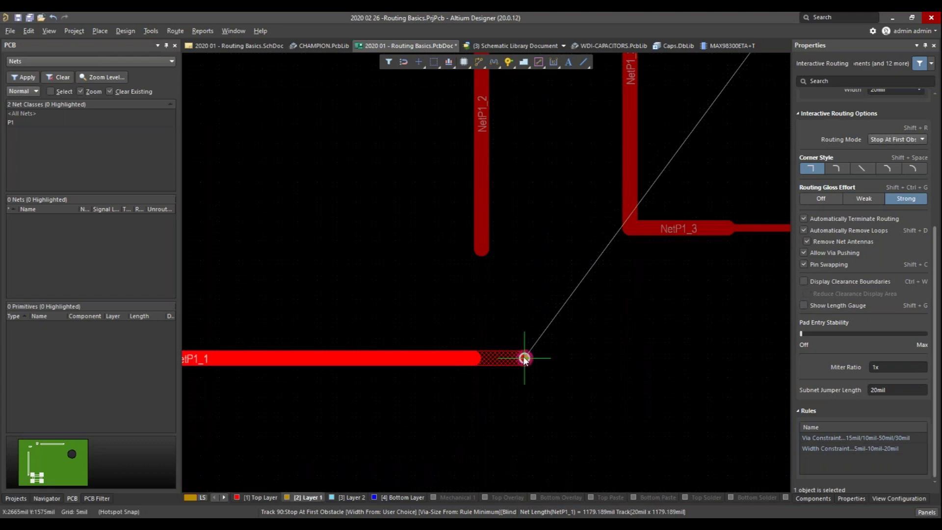
pyautogui.press('4')
pyautogui.press('4')
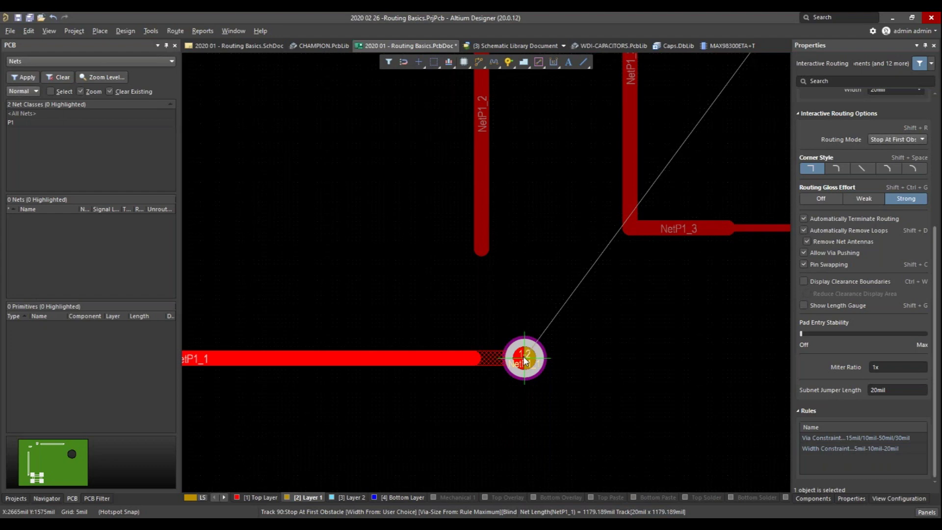
pyautogui.keyDown('ctrl'); pyautogui.scroll(2, 524, 360); pyautogui.keyUp('ctrl')
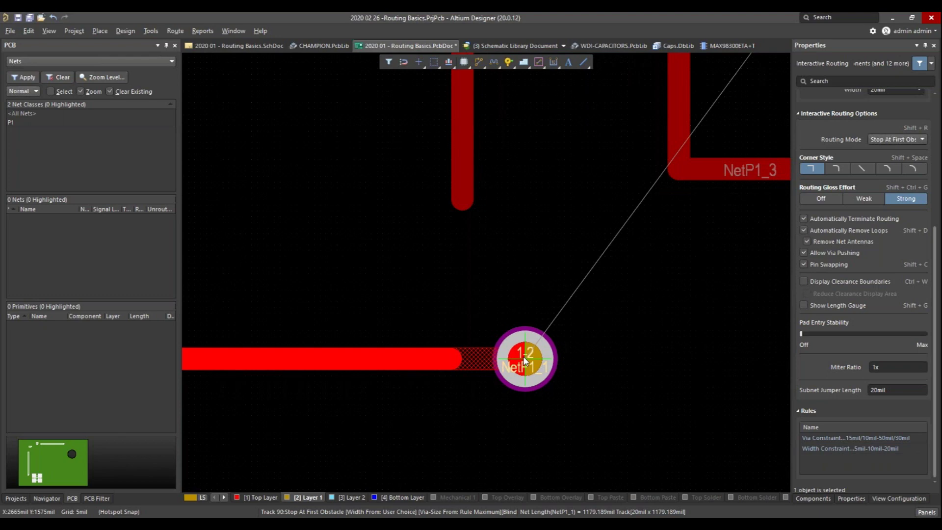
pyautogui.click(524, 360)
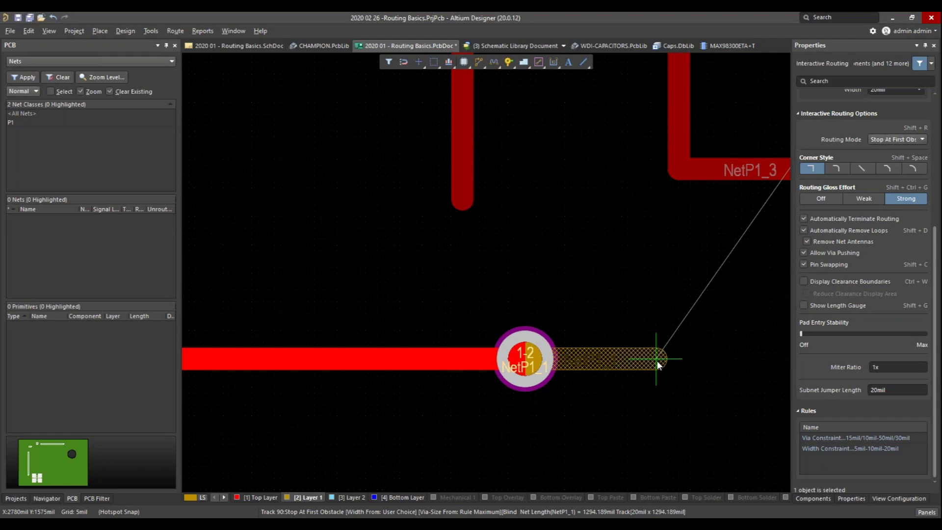
# Continue NetP1_1 to the right, placing layer-change vias to Layer 2, Bottom Layer and back to Top Layer
pyautogui.press('KP_Multiply')
pyautogui.click(657, 360)
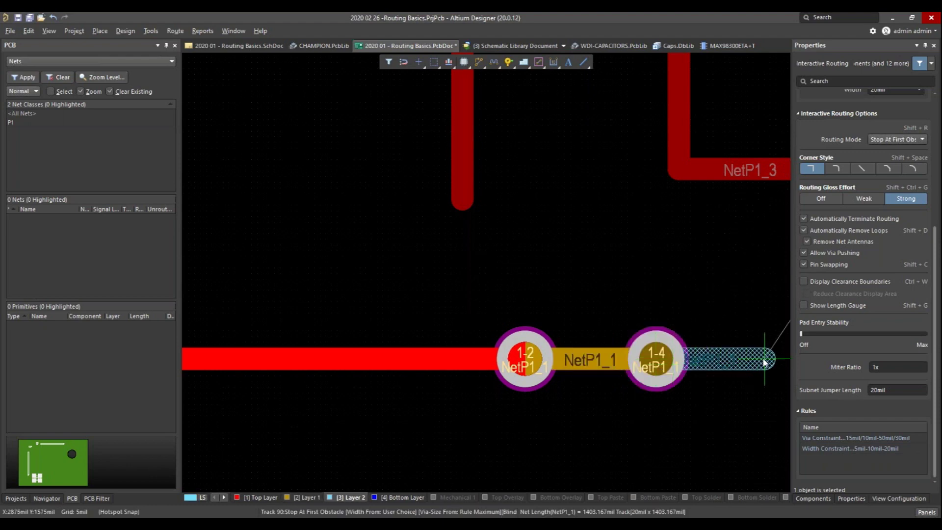
pyautogui.press('KP_Multiply')
pyautogui.click(764, 361)
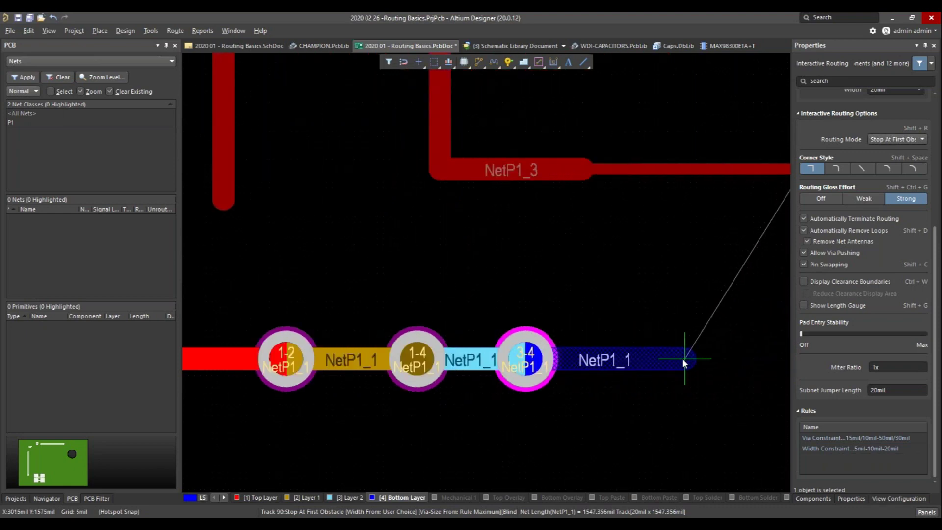
pyautogui.press('KP_Multiply')
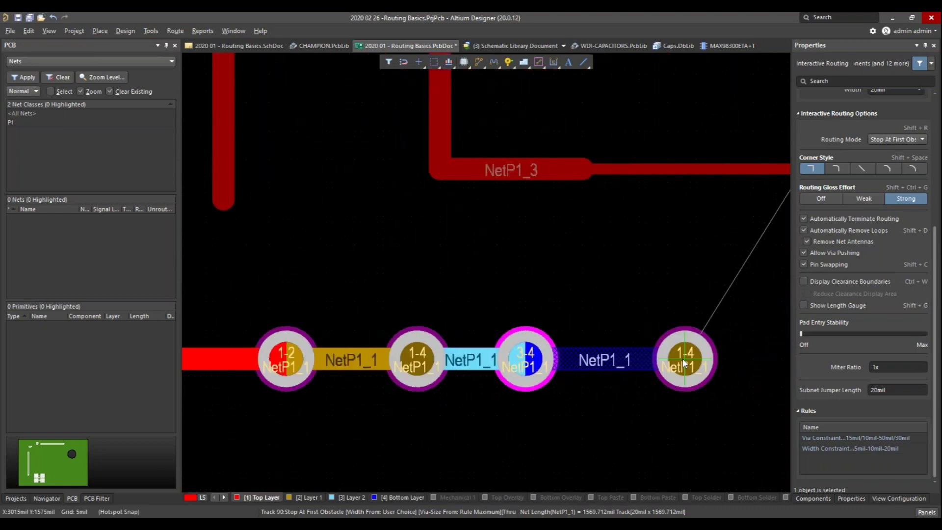
pyautogui.click(684, 363)
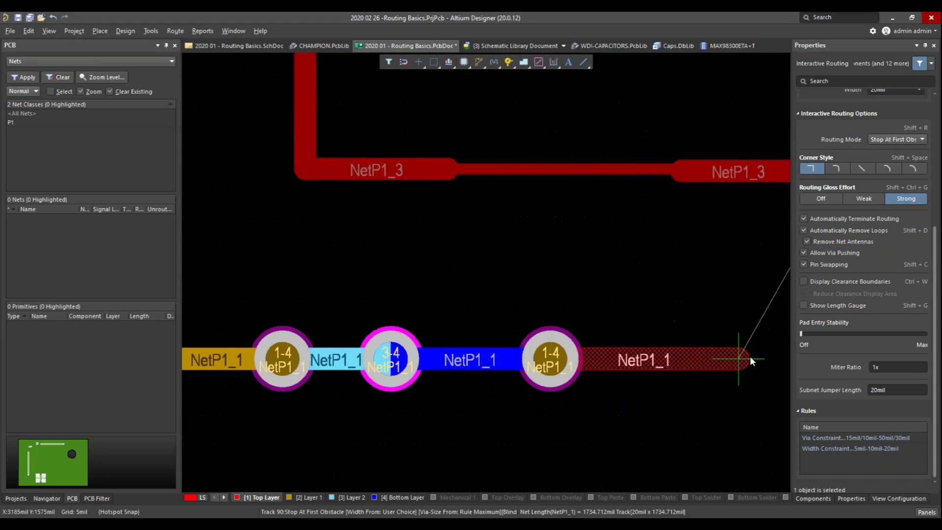
# Extend NetP1_1 further right, placing vias that switch it to Layer 1, Layer 2 and back to Layer 1
pyautogui.press('KP_Multiply')
pyautogui.click(750, 361)
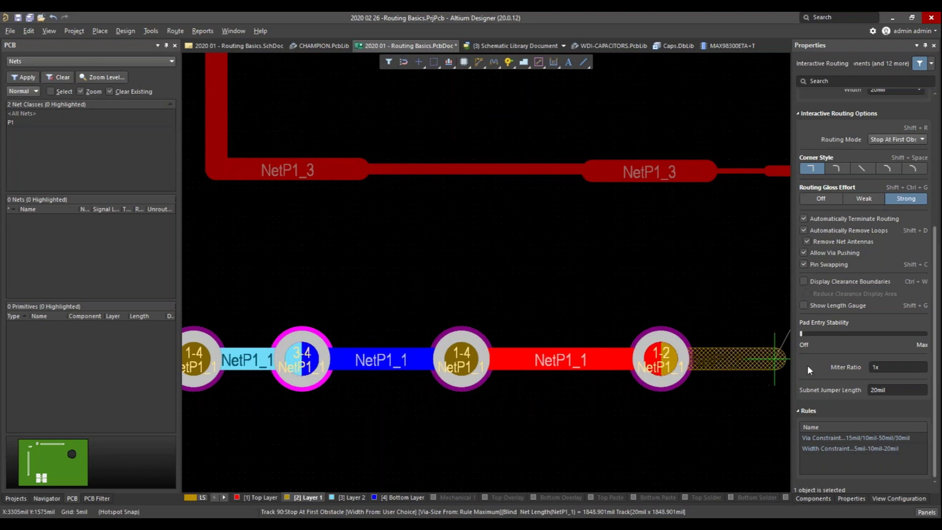
pyautogui.press('KP_Multiply')
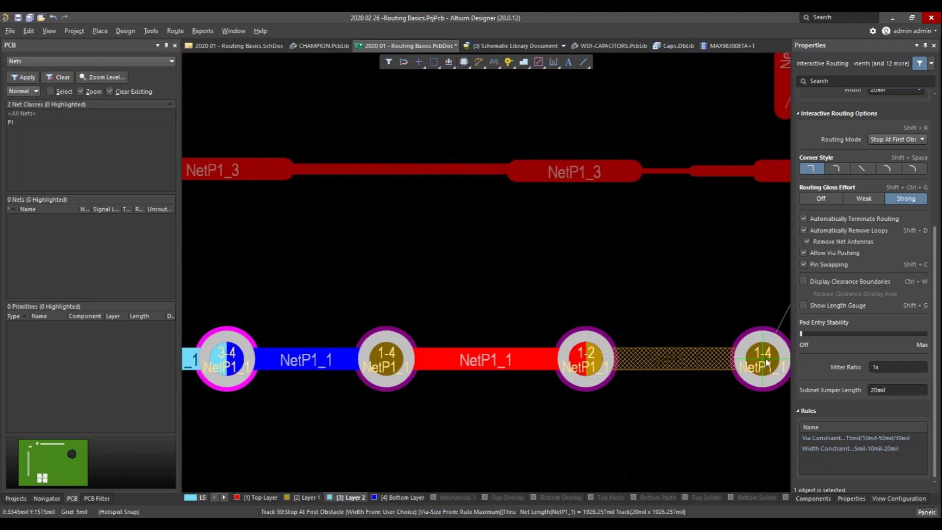
pyautogui.click(763, 359)
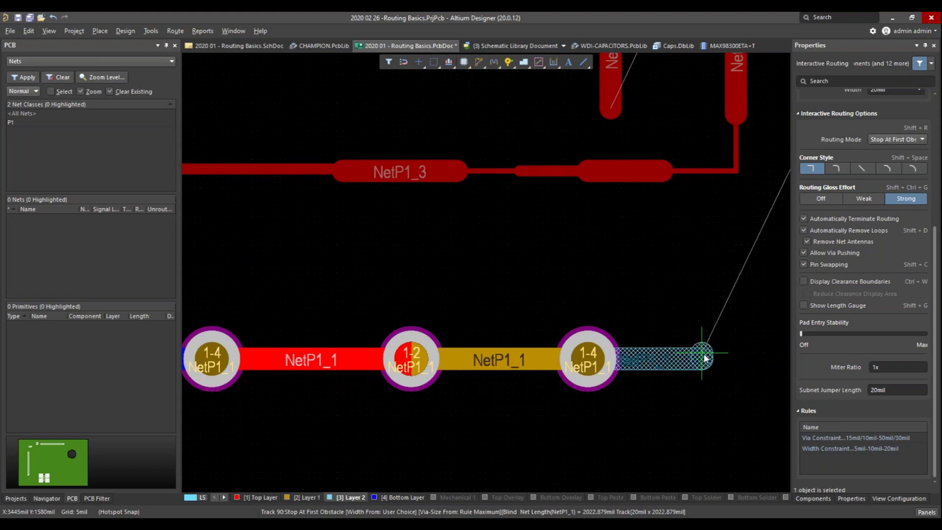
pyautogui.press('KP_Multiply')
pyautogui.click(704, 358)
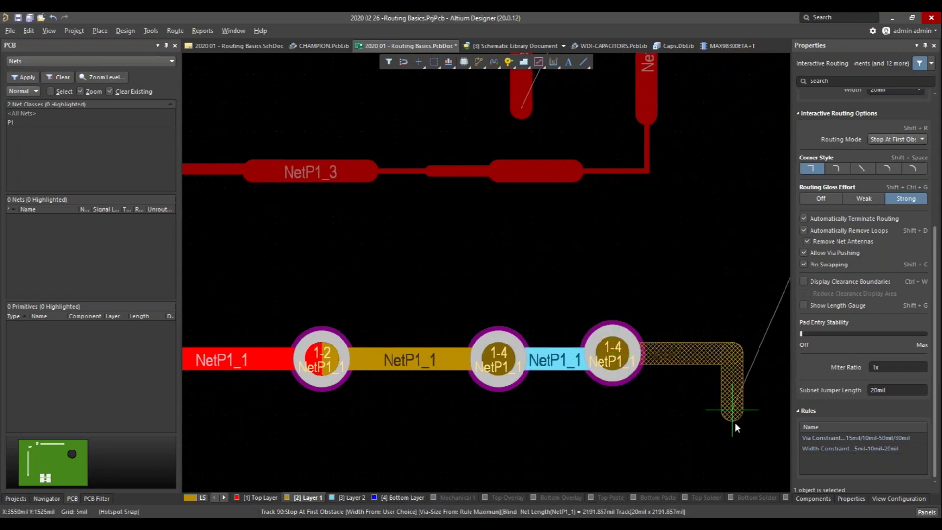
# Turn NetP1_1 down and back to the left on Layer 1, and add a via to Top Layer at its end
pyautogui.click(731, 440)
pyautogui.click(564, 443)
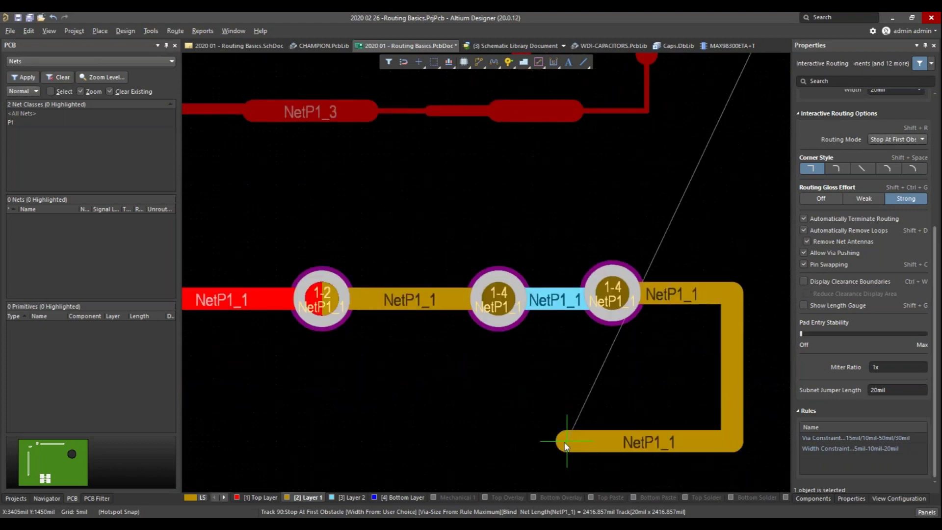
pyautogui.press('KP_Multiply')
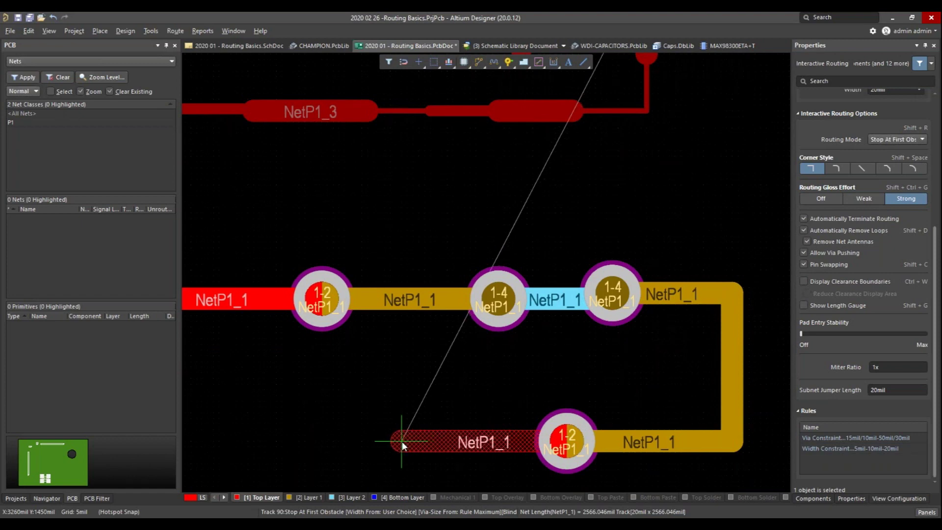
# Review the routing shortcuts and choose Layer 2 from the layer list for NetP1_1, adding a via on the lower leftward run
pyautogui.hotkey('shift', 'F1')
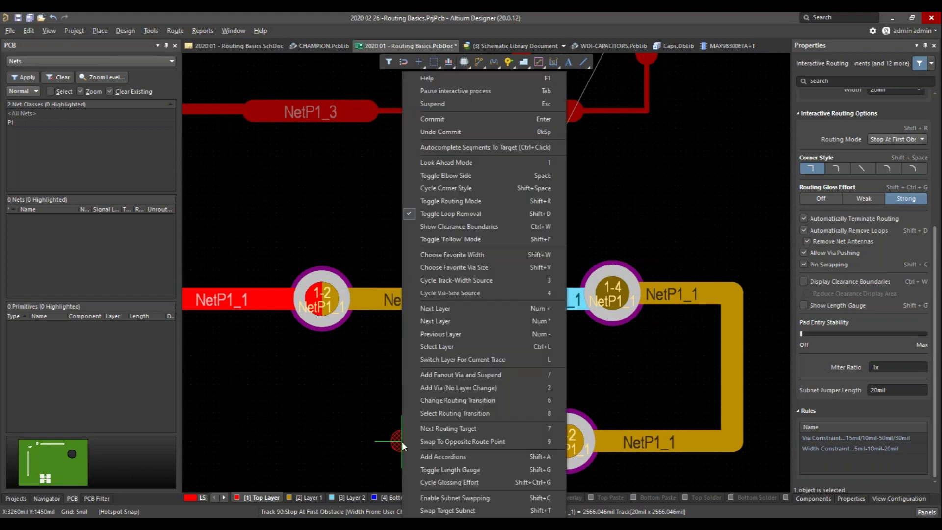
pyautogui.click(553, 347)
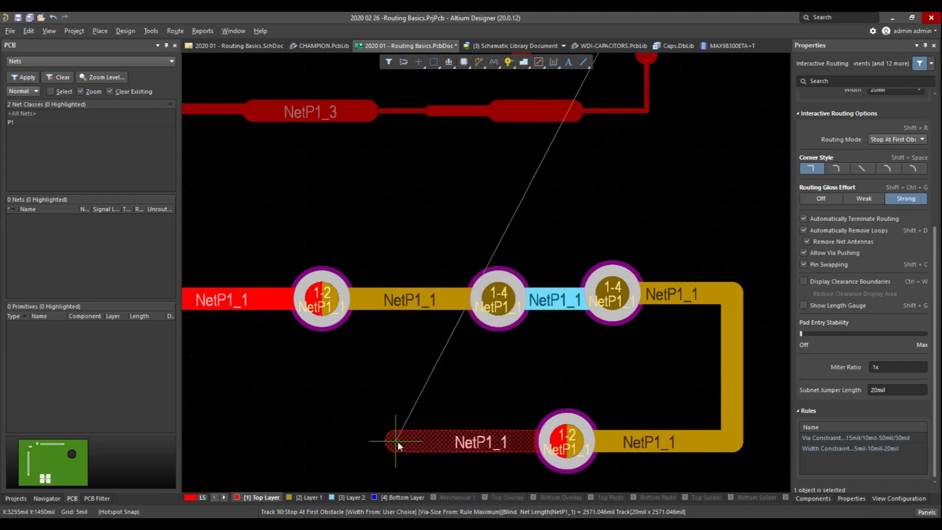
pyautogui.press('l')
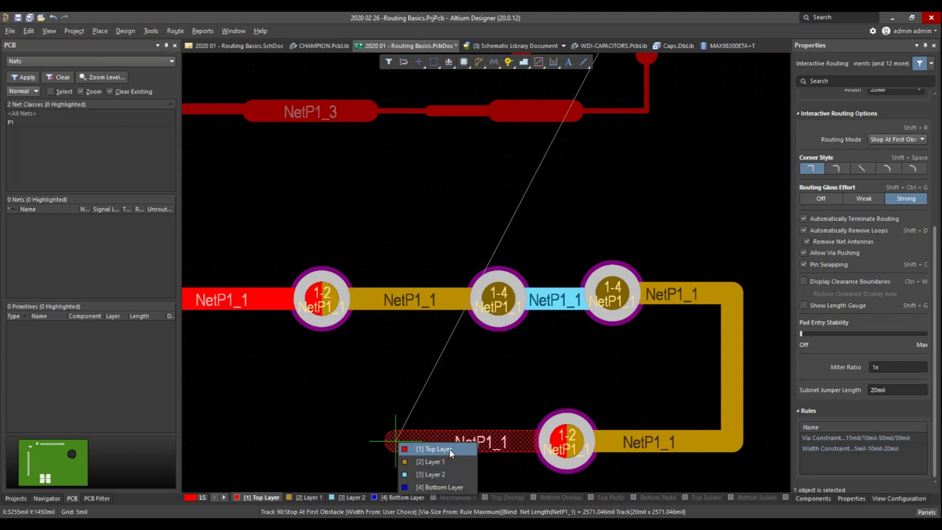
pyautogui.click(428, 473)
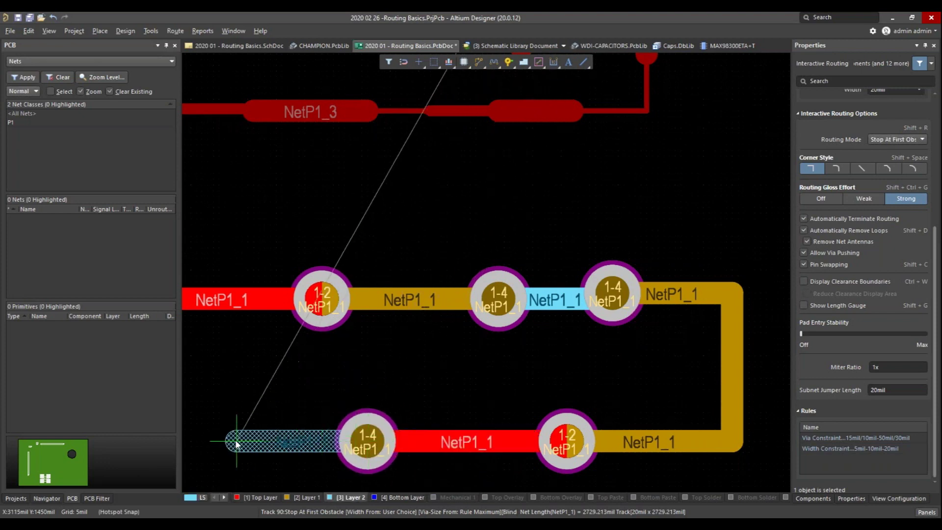
# Choose Bottom Layer for the lower NetP1_1 run, place that section and add a via back to Top Layer
pyautogui.click(235, 440)
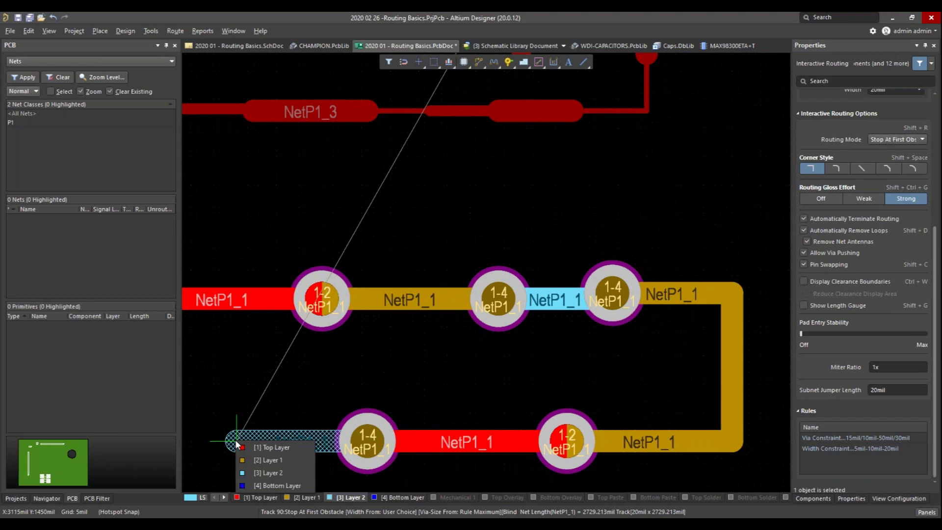
pyautogui.click(265, 485)
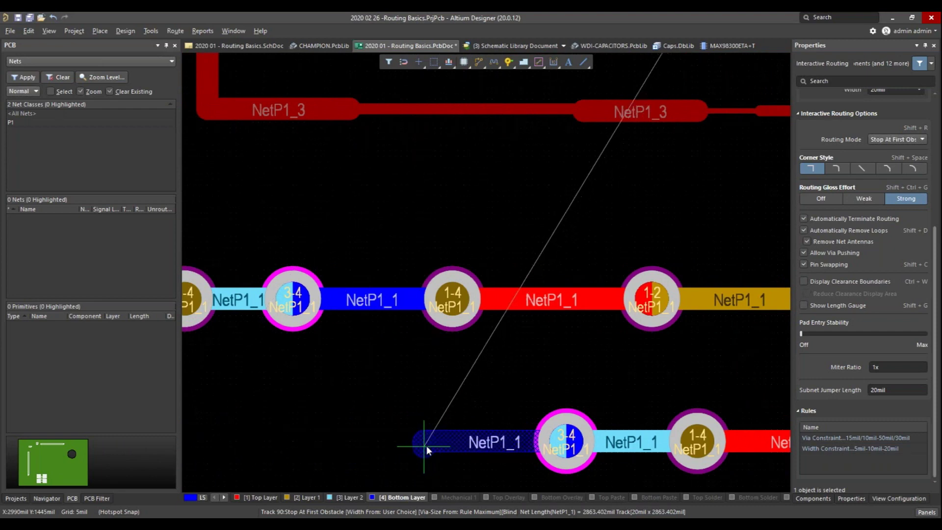
pyautogui.click(415, 443)
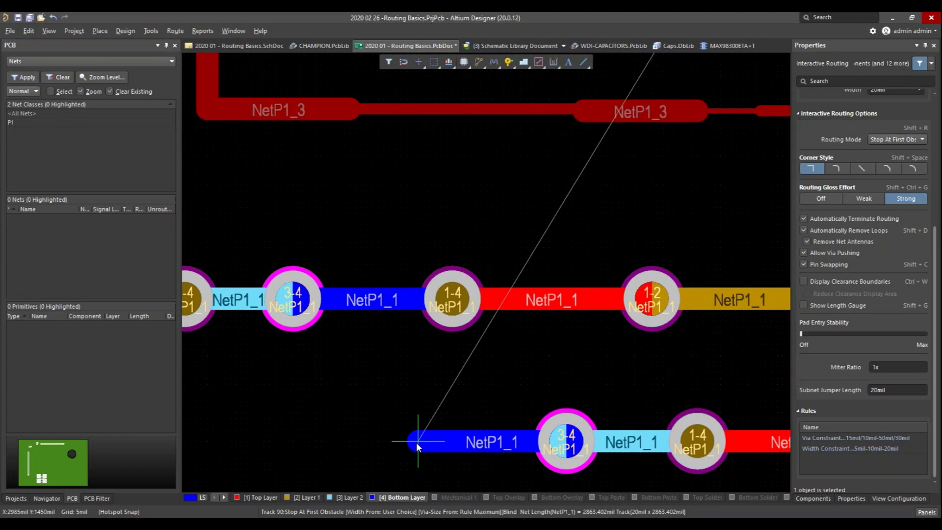
pyautogui.press('KP_Multiply')
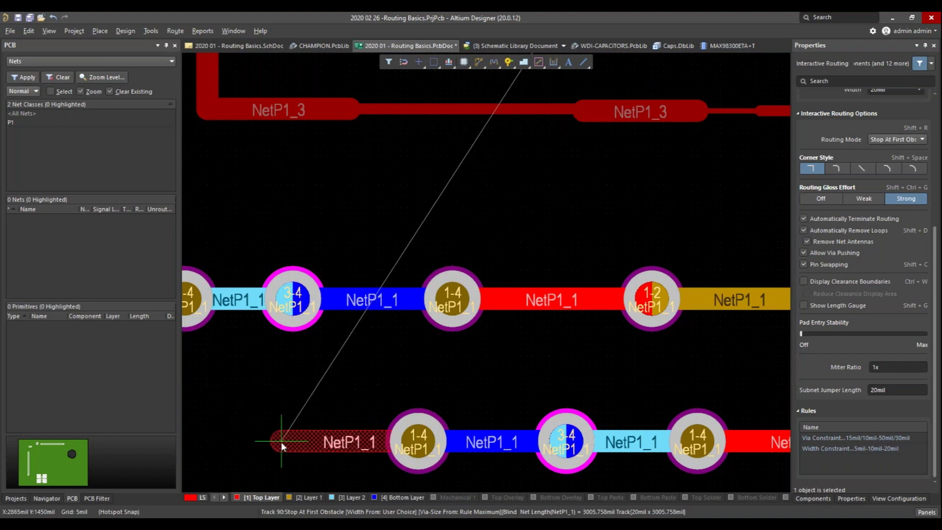
# Cycle the current NetP1_1 section through the layers back to Top Layer, and route it left and down around a corner
pyautogui.press('KP_Multiply')
pyautogui.press('KP_Multiply')
pyautogui.press('KP_Multiply')
pyautogui.press('KP_Multiply')
pyautogui.press('KP_Multiply')
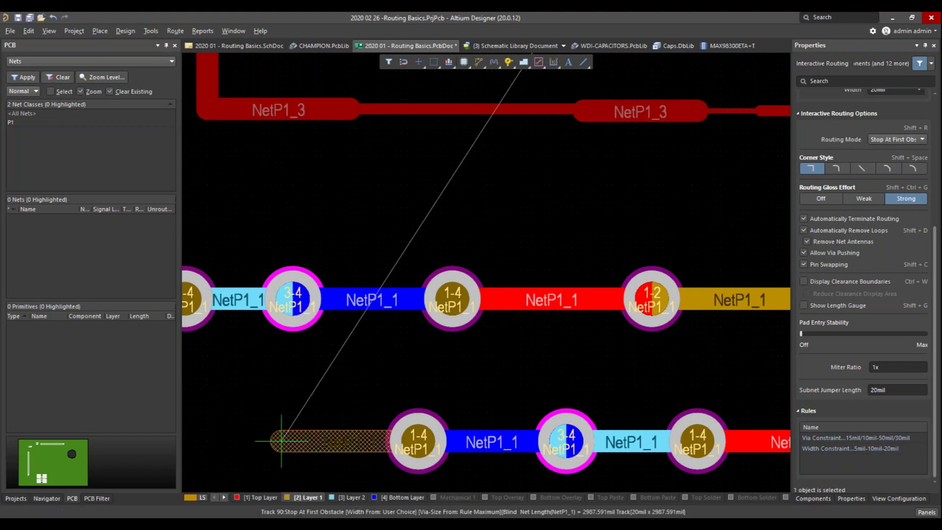
pyautogui.press('KP_Multiply')
pyautogui.press('KP_Multiply')
pyautogui.press('KP_Multiply')
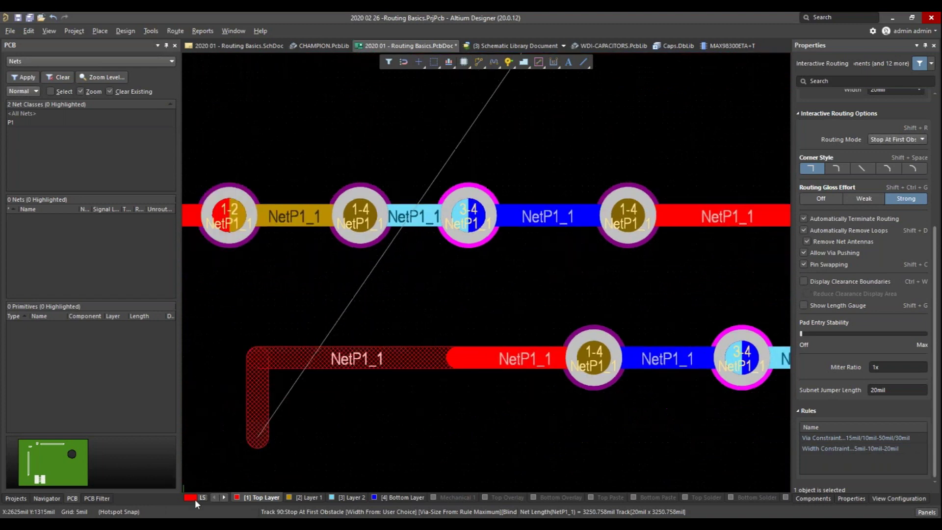
pyautogui.click(231, 433)
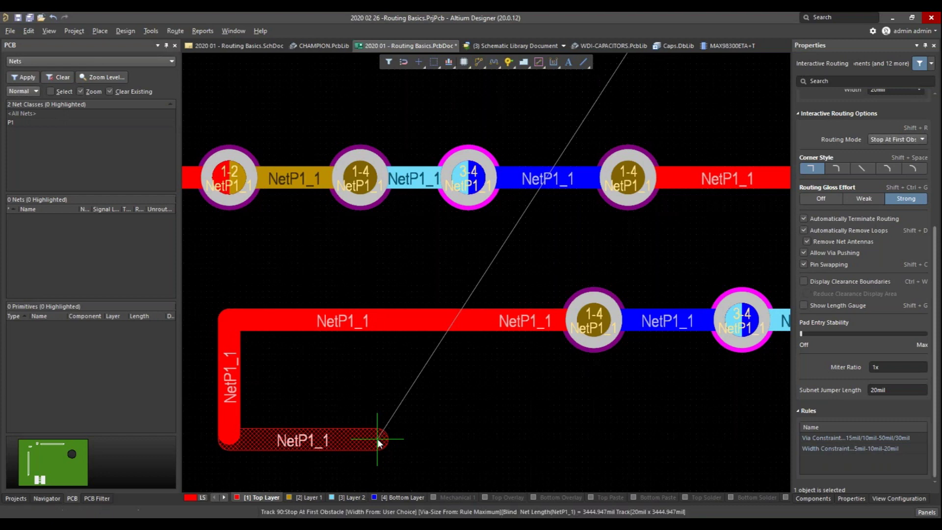
# Cycle the lower NetP1_1 section through the layers to Bottom Layer, place the Thru 1:4 via, and restart routing from that via
pyautogui.press('KP_Multiply')
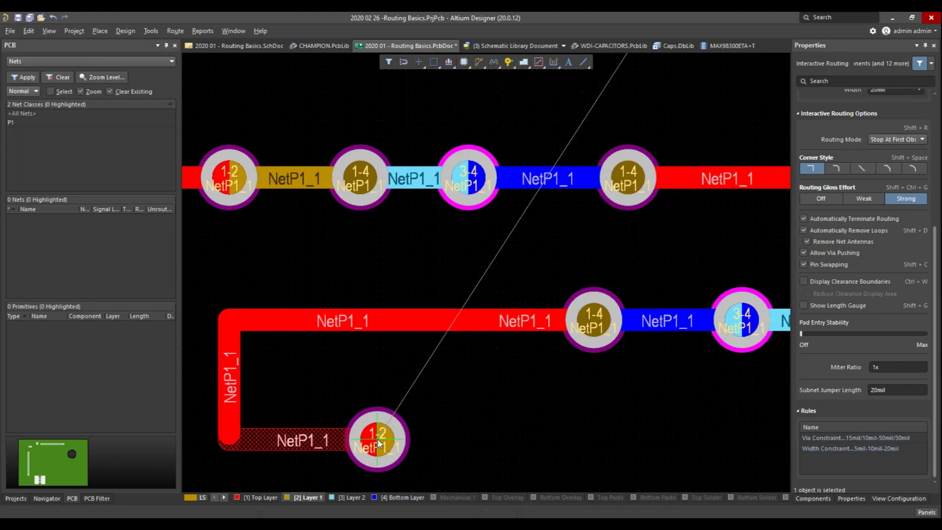
pyautogui.press('KP_Multiply')
pyautogui.press('KP_Subtract')
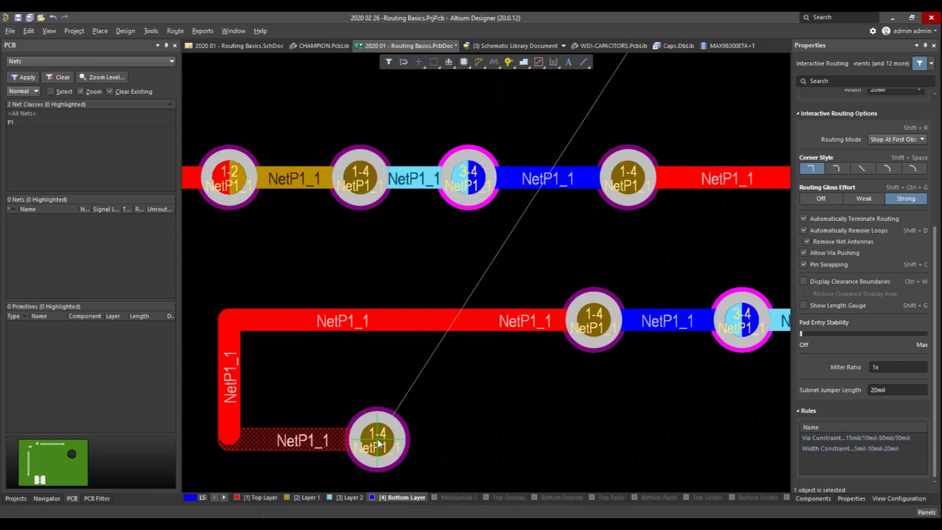
pyautogui.press('KP_Multiply')
pyautogui.press('KP_Multiply')
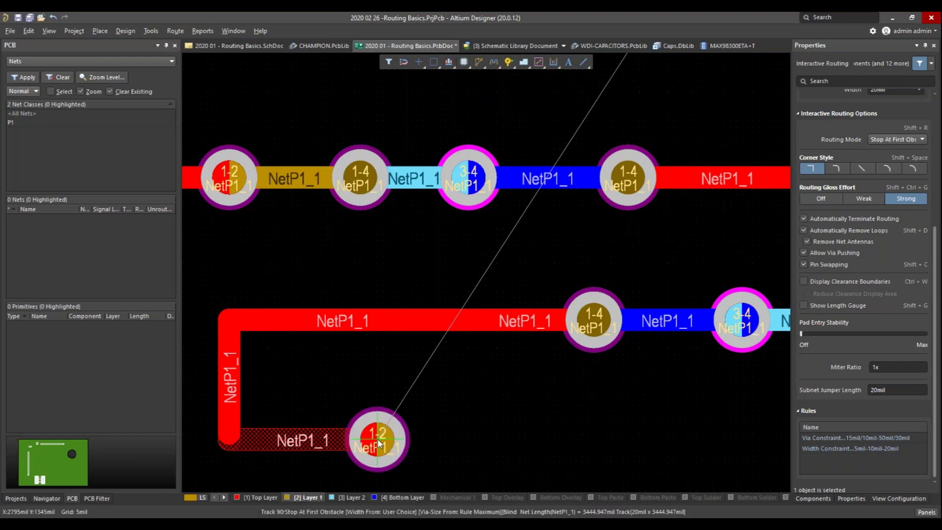
pyautogui.press('KP_Subtract')
pyautogui.press('KP_Subtract')
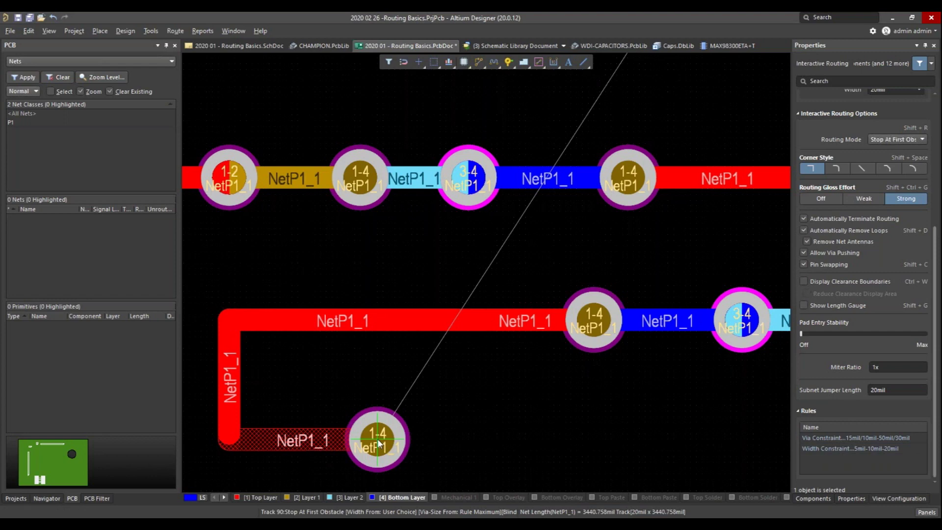
pyautogui.press('KP_Multiply')
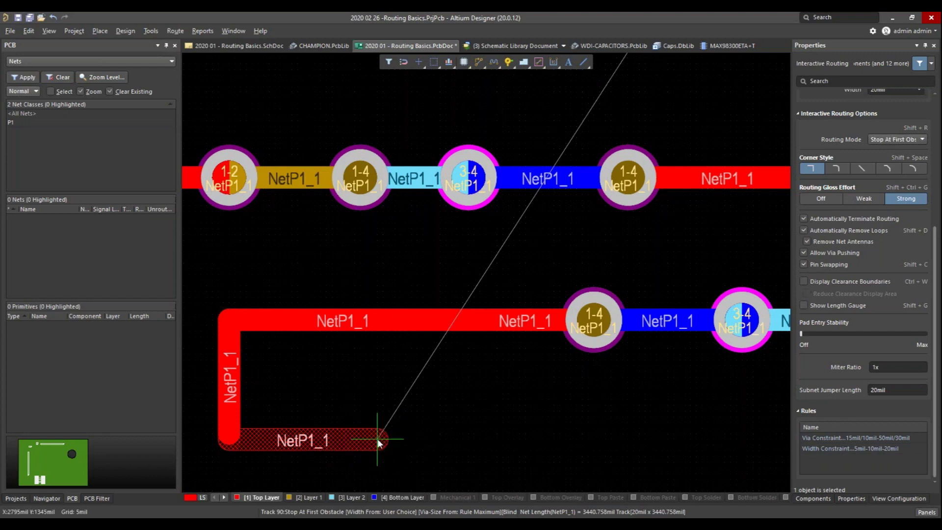
pyautogui.press('KP_Multiply')
pyautogui.press('KP_Subtract')
pyautogui.press('KP_Subtract')
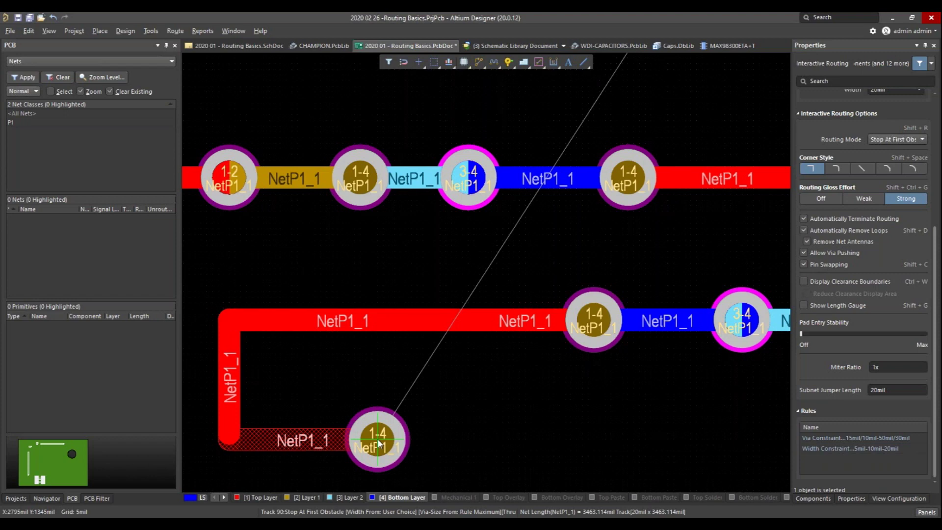
pyautogui.click(378, 440)
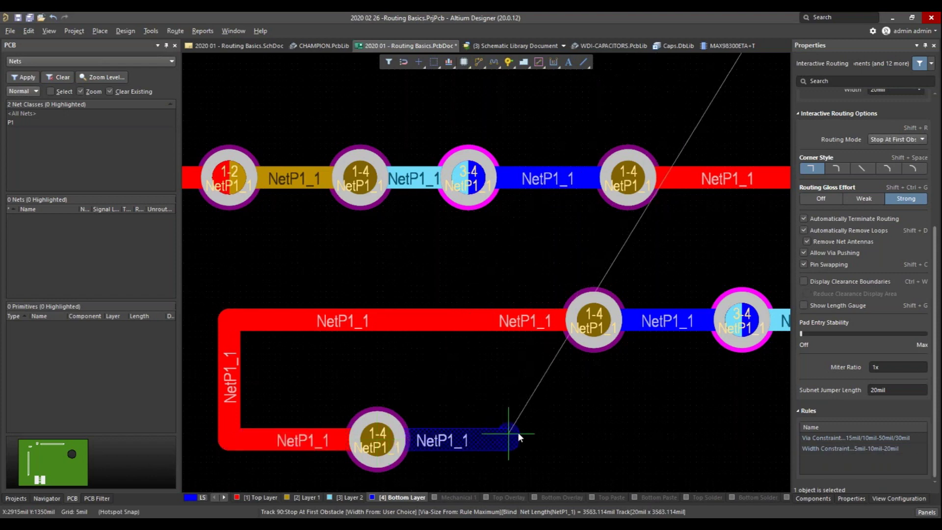
pyautogui.rightClick(558, 445)
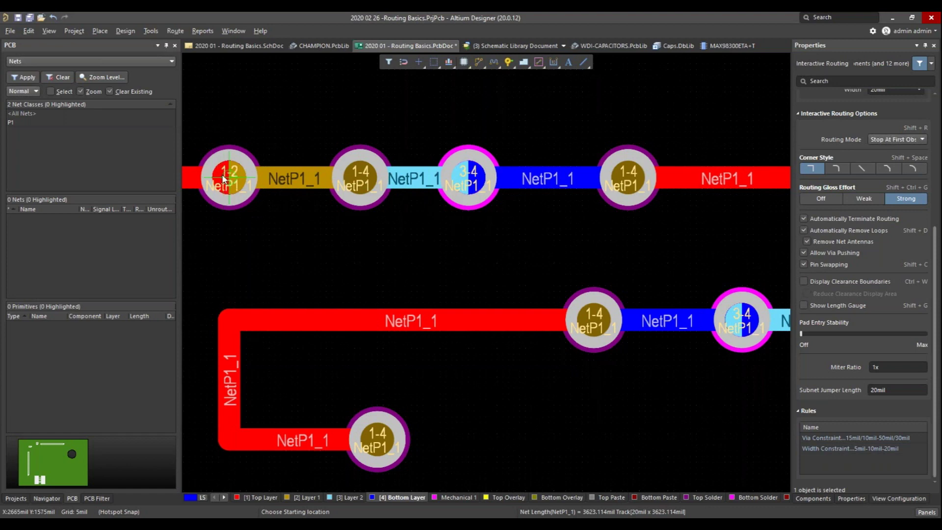
pyautogui.click(378, 443)
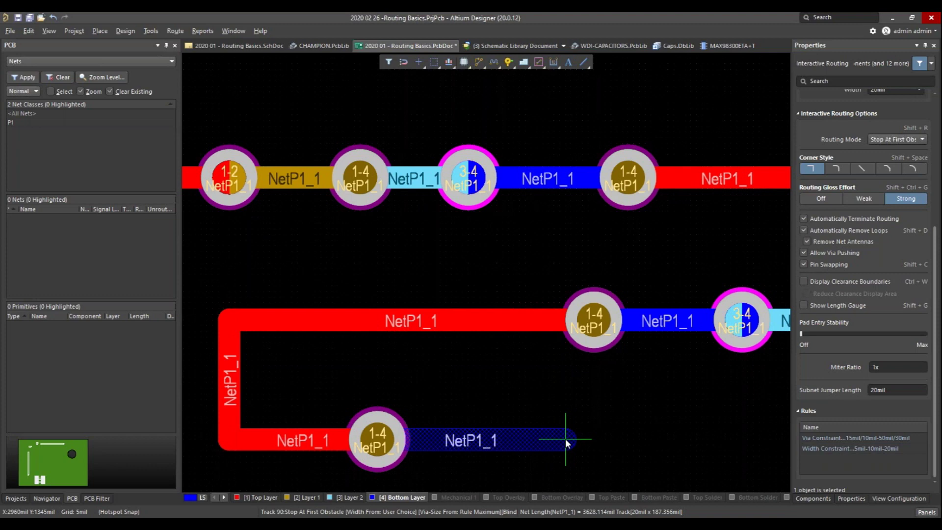
# Examine the board's available via types in the Layer Stack Manager, and return to the PCB document
pyautogui.click(125, 31)
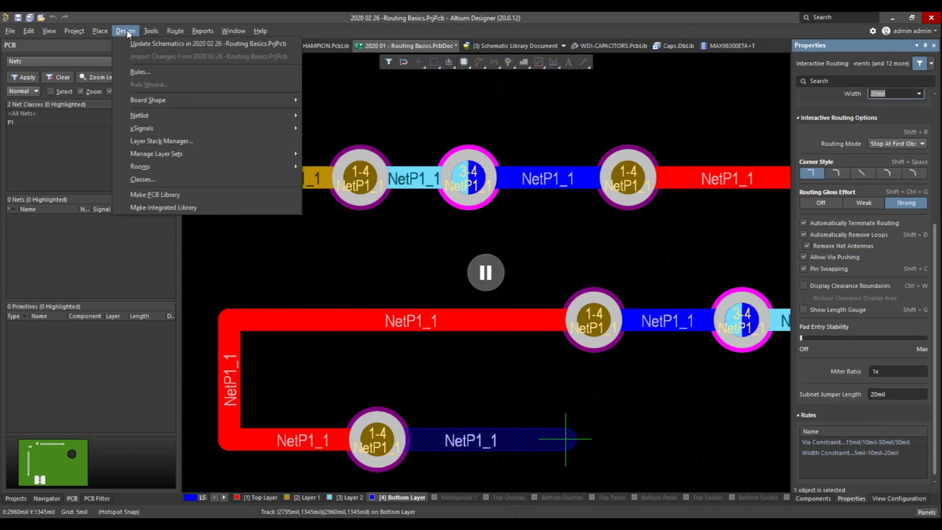
pyautogui.click(142, 143)
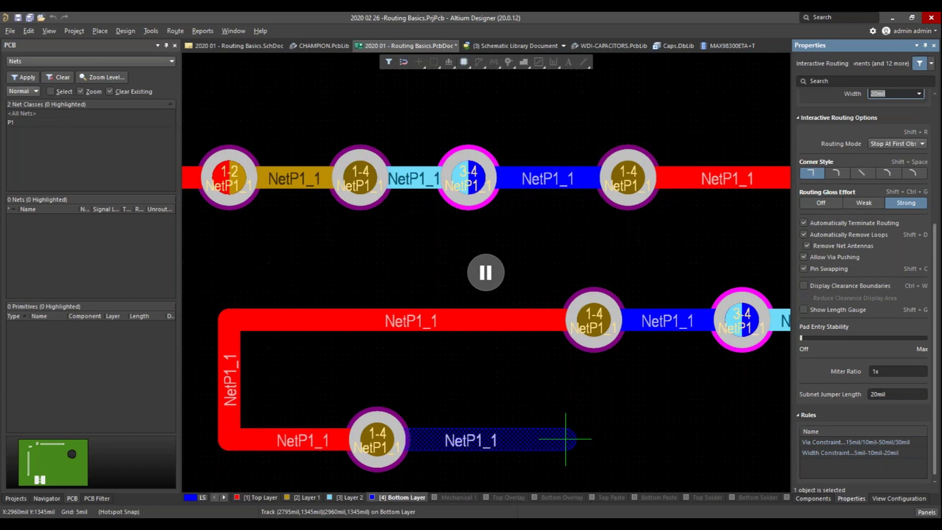
pyautogui.press('Return')
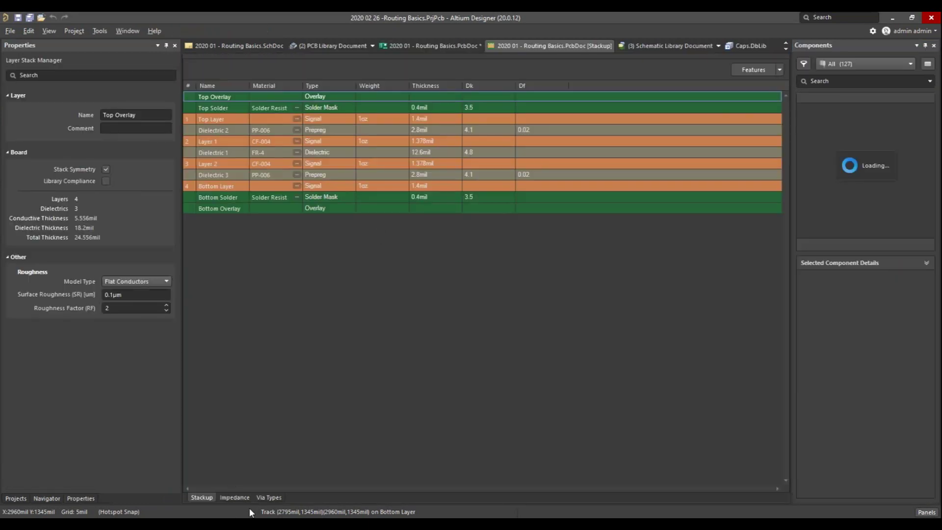
pyautogui.click(268, 497)
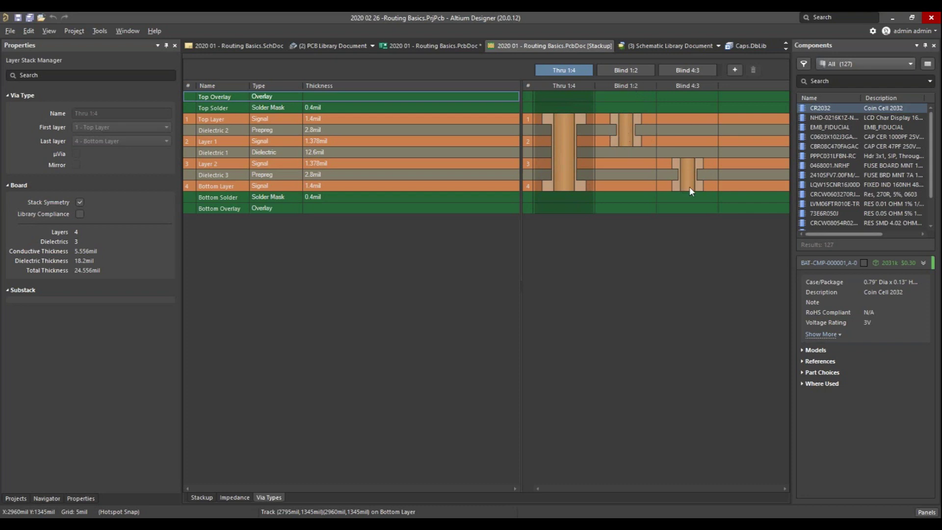
pyautogui.click(452, 48)
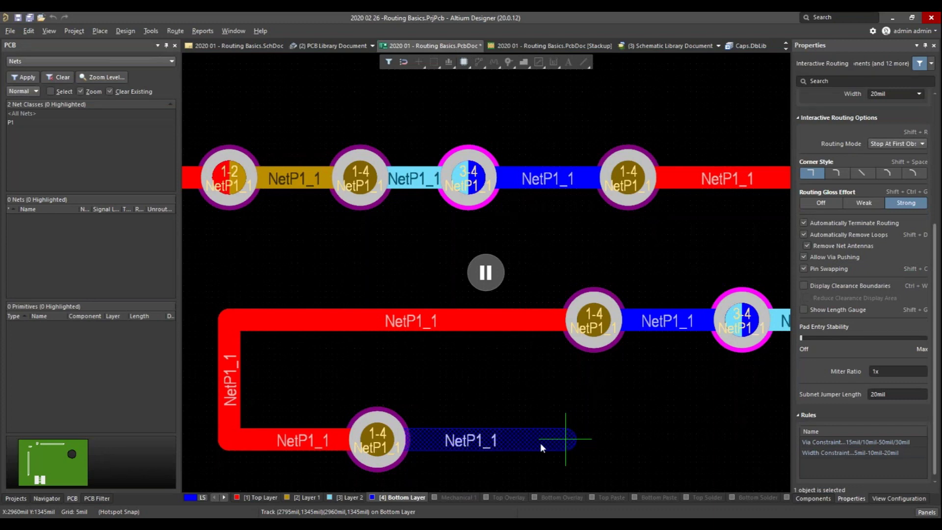
# Place the Bottom Layer section of NetP1_1 with a via to Layer 2, changing its routing transition to Thru 1:4
pyautogui.scroll(-3, 601, 427)
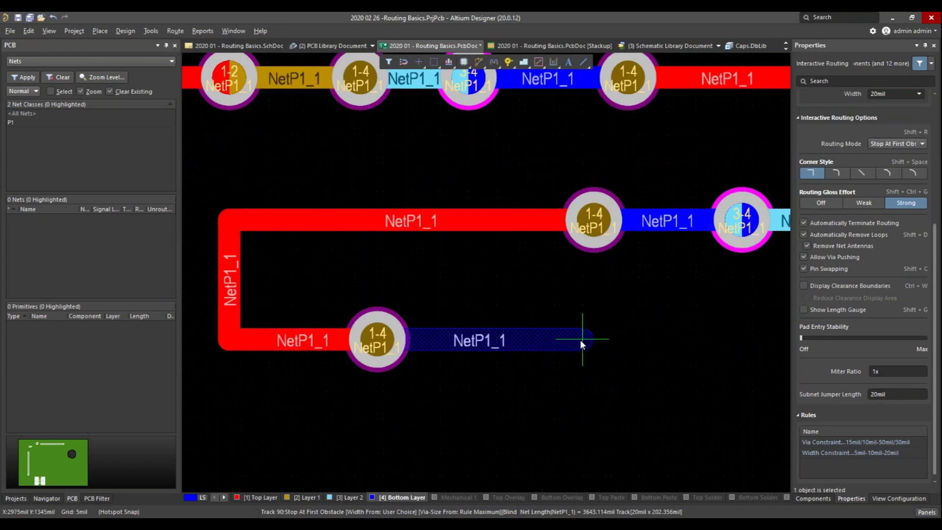
pyautogui.press('KP_Subtract')
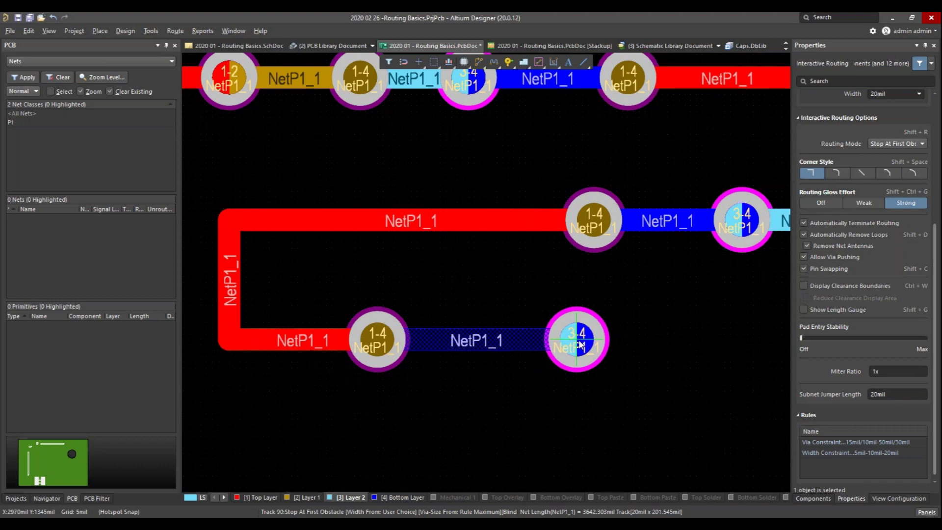
pyautogui.press('6')
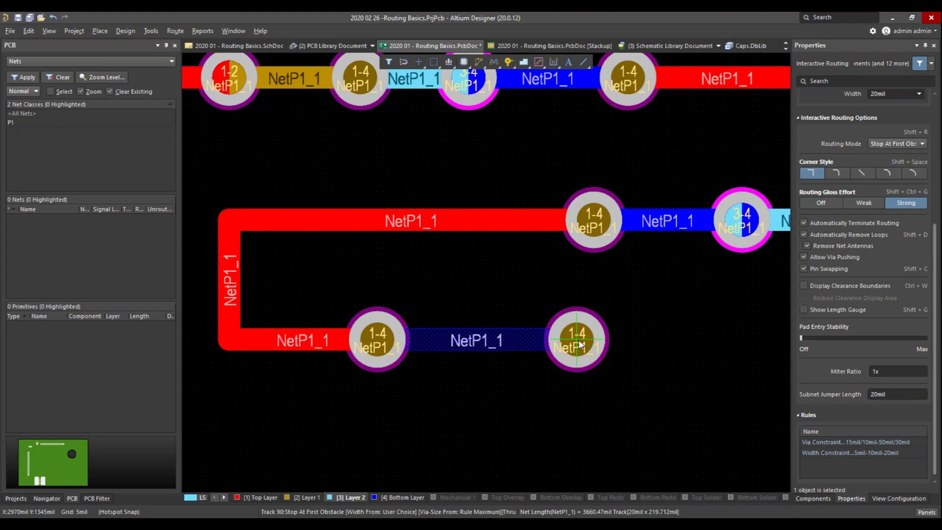
pyautogui.press('6')
pyautogui.press('6')
pyautogui.click(579, 343)
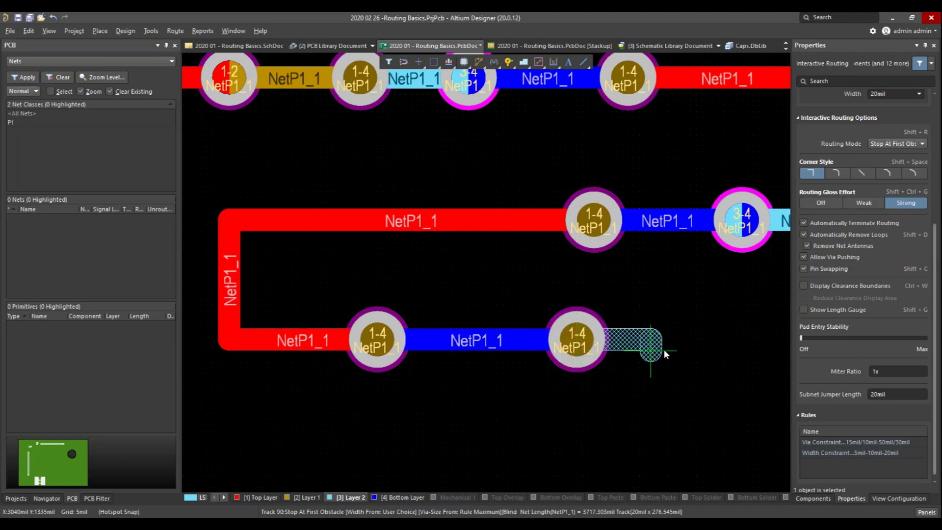
# Place the Layer 2 section of NetP1_1 and end it with a Thru 1:4 via to Layer 1
pyautogui.click(712, 340)
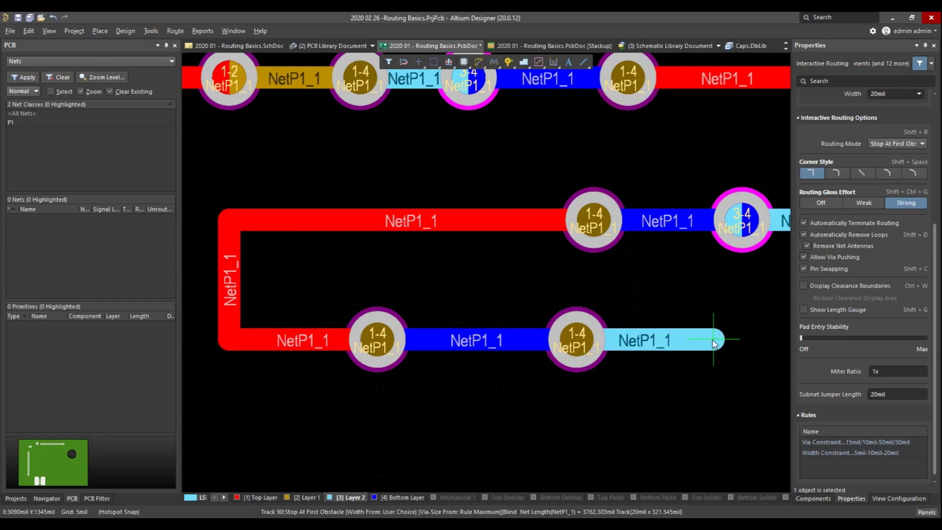
pyautogui.press('KP_Subtract')
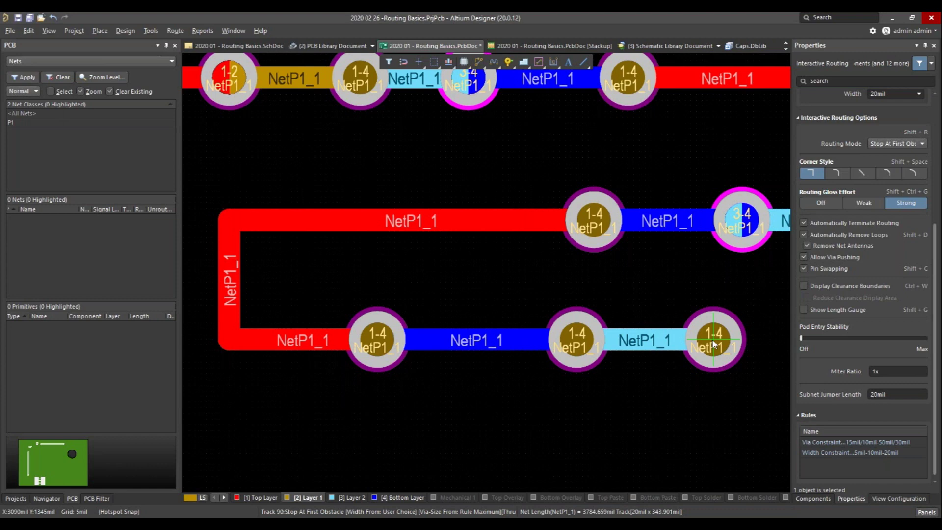
pyautogui.click(713, 344)
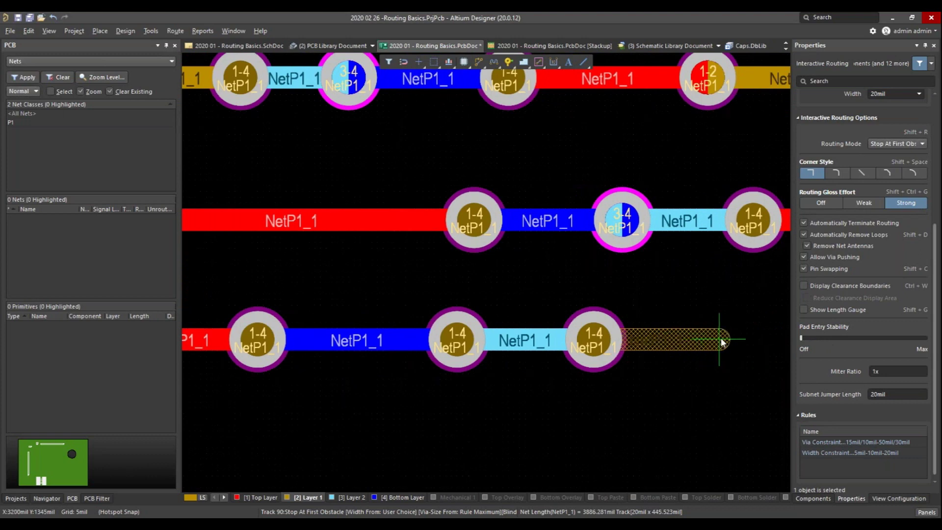
# Place the Layer 1 section of NetP1_1 and switch to Top Layer through a via using the Blind 1:2 transition
pyautogui.click(720, 339)
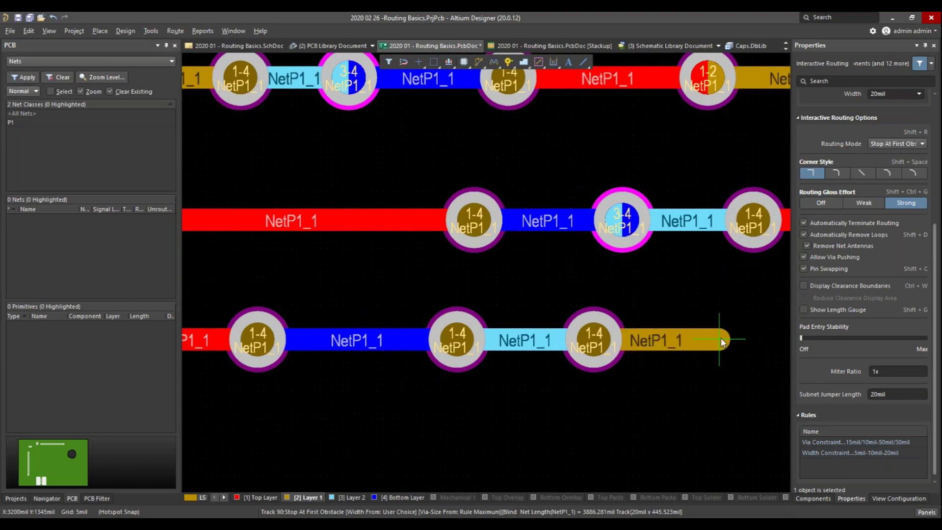
pyautogui.press('KP_Multiply')
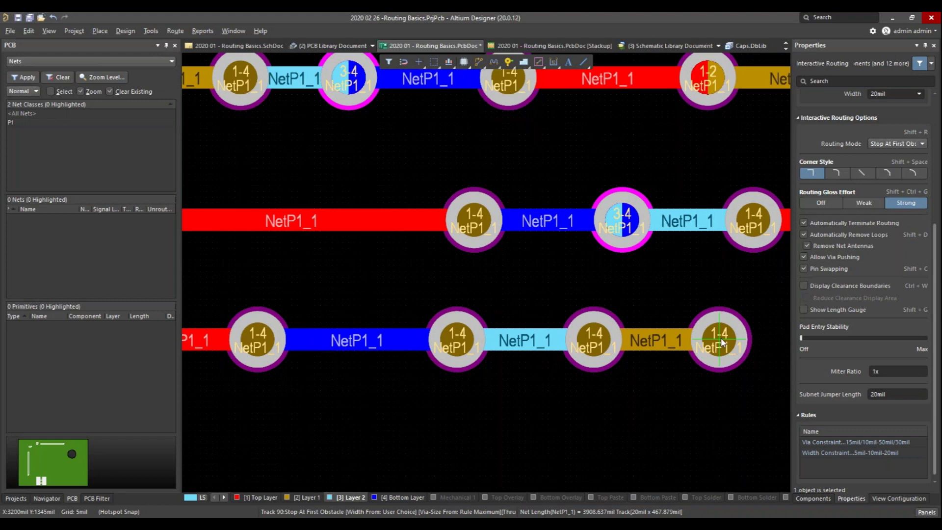
pyautogui.press('KP_Multiply')
pyautogui.press('KP_Multiply')
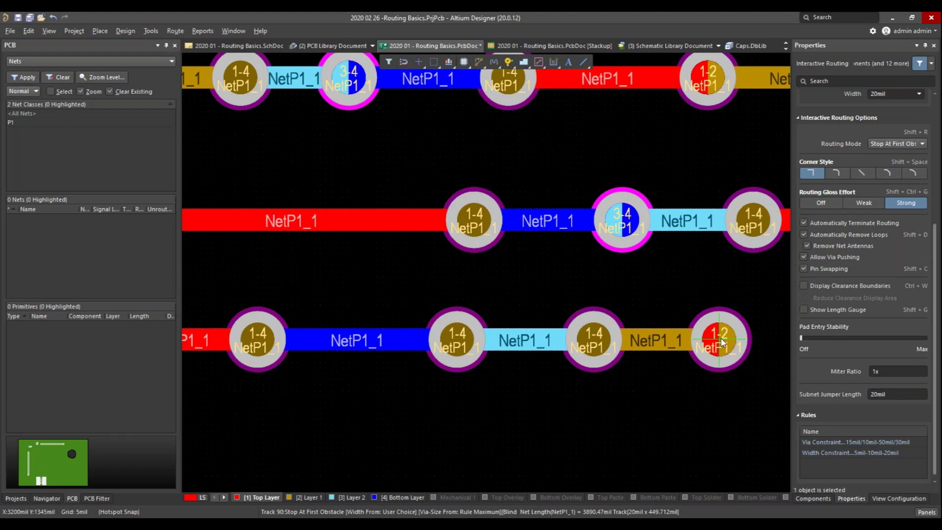
pyautogui.click(721, 342)
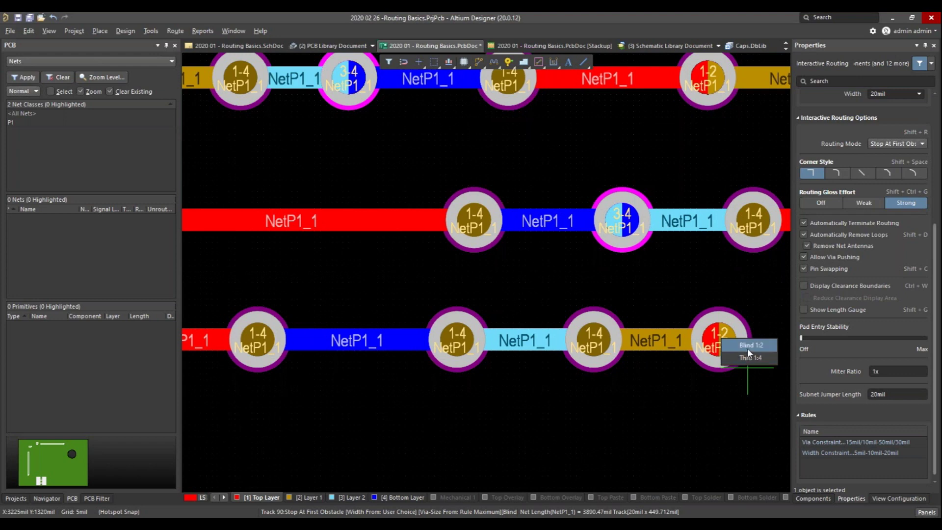
pyautogui.click(720, 337)
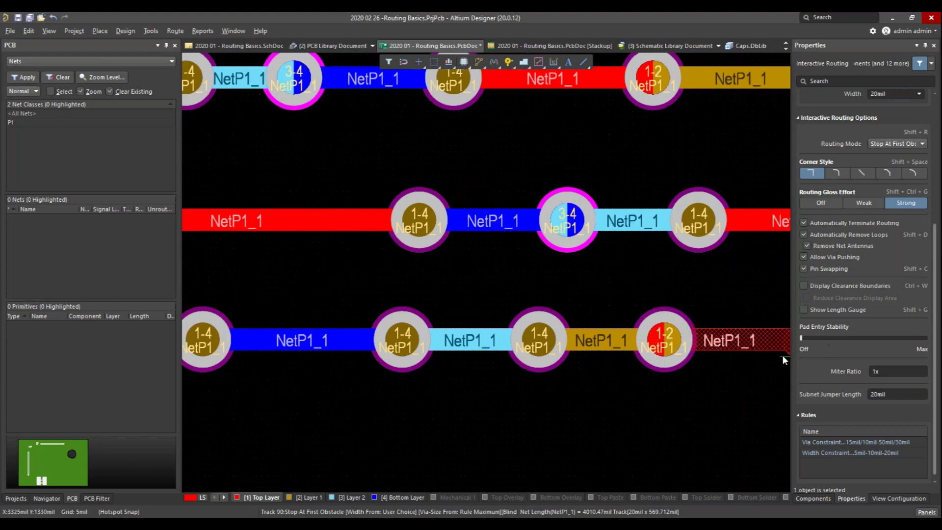
# Route NetP1_1 rightward on Top Layer from the Blind 1:2 via, and turn it down and back to the left
pyautogui.rightClick(747, 351)
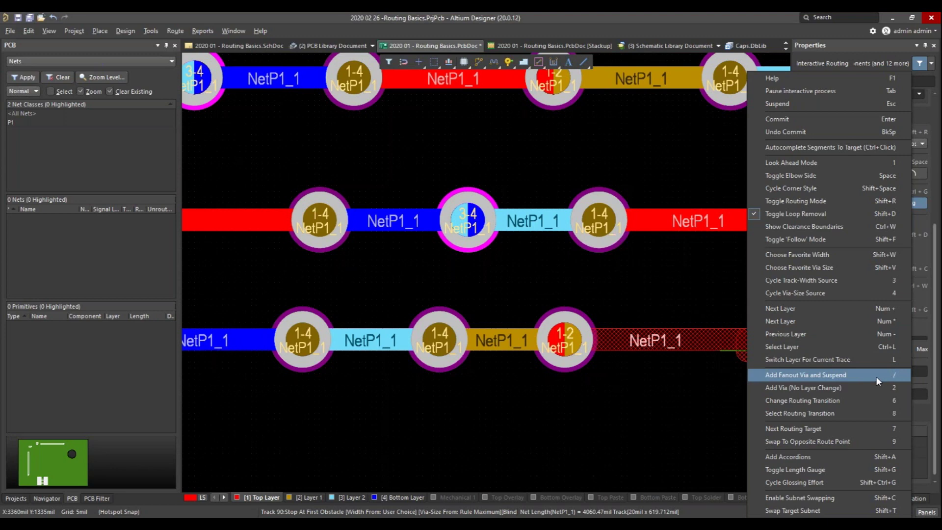
pyautogui.click(706, 385)
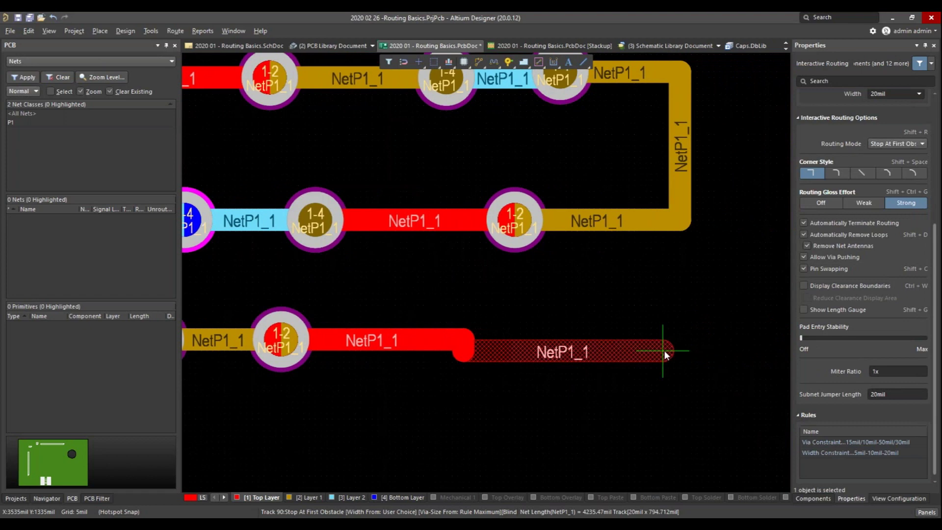
pyautogui.click(668, 343)
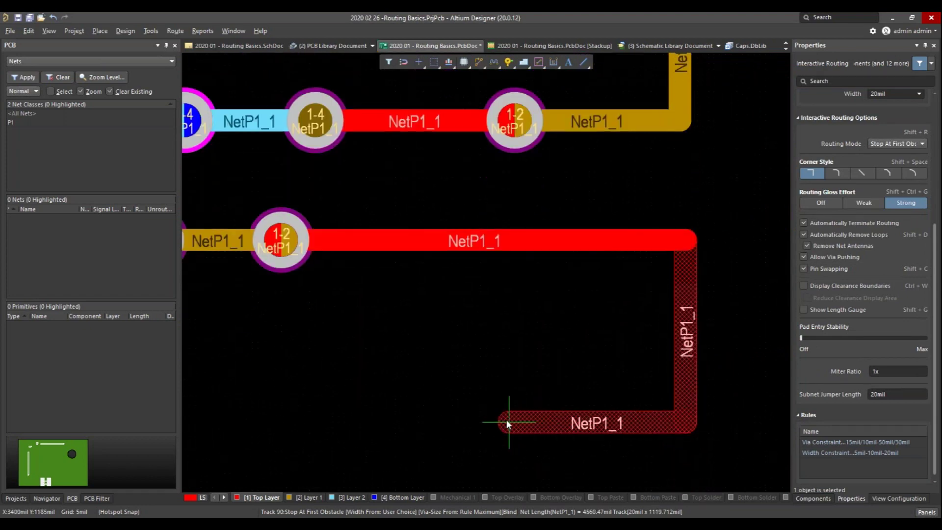
pyautogui.click(506, 420)
# Add a 1-2 fanout via at the end of the lower Top Layer run and suspend routing
pyautogui.press('KP_Multiply')
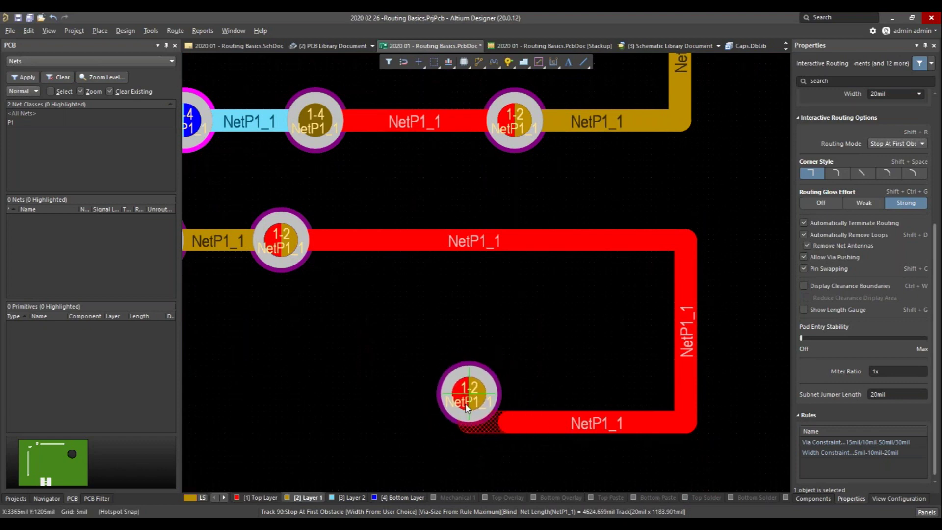
pyautogui.press('Escape')
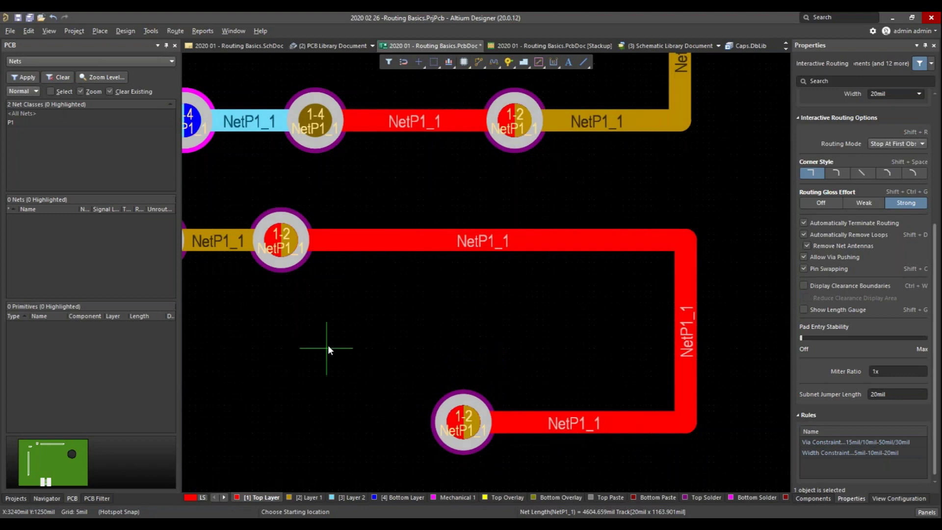
pyautogui.rightClick(345, 406)
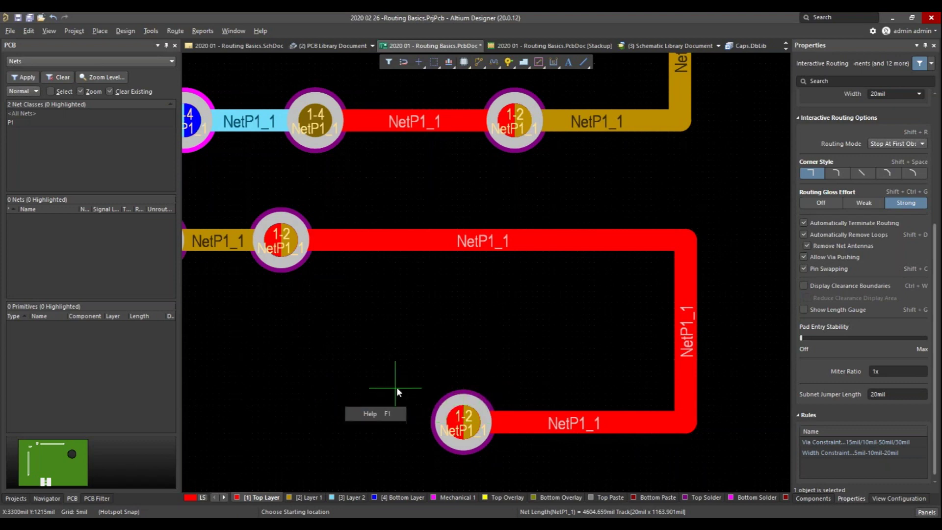
# Resume NetP1_1 leftward from the fanout via on Top Layer, and add a via along it without changing layer
pyautogui.click(453, 431)
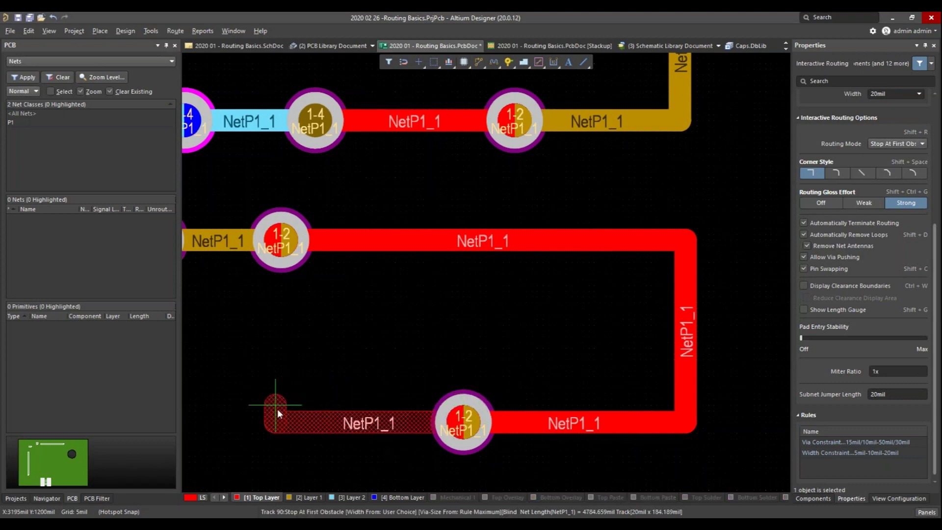
pyautogui.rightClick(311, 423)
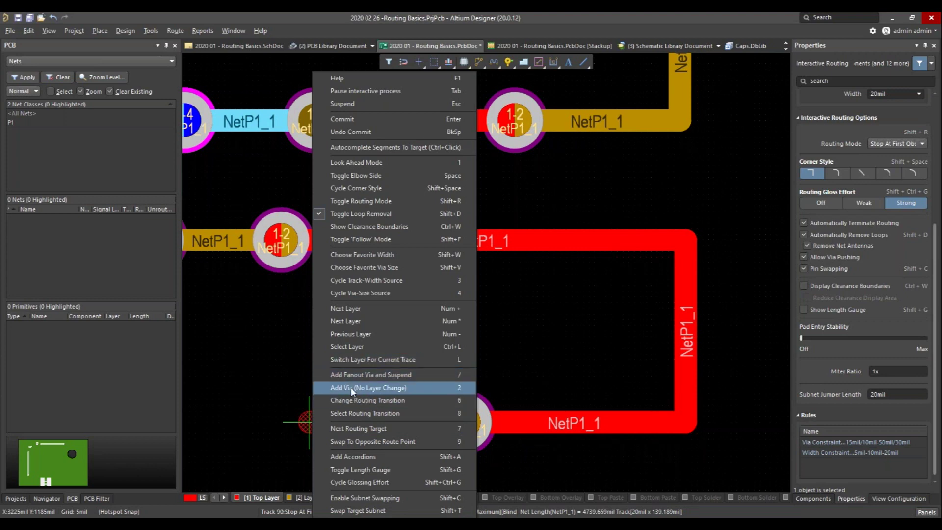
pyautogui.click(364, 388)
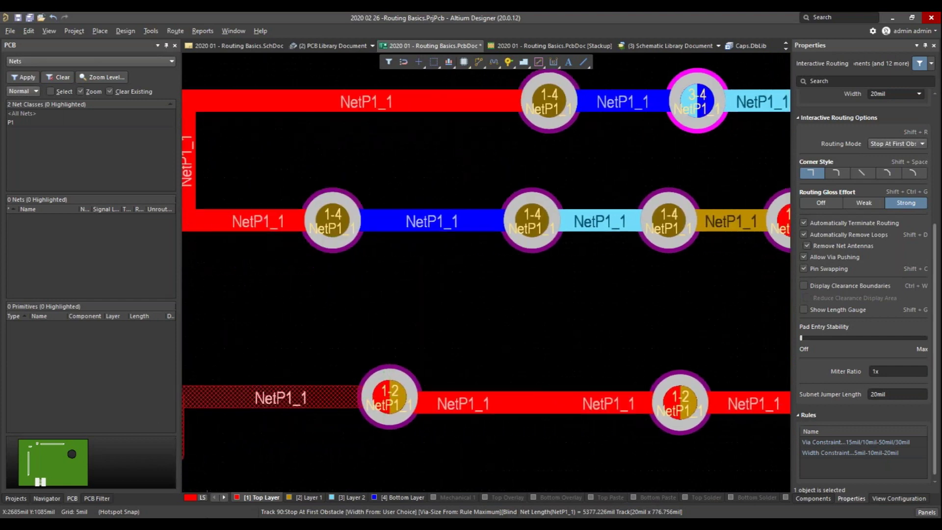
# Turn the NetP1_1 Top Layer route down and back rightward below the 1-2 vias, and end the route there
pyautogui.click(214, 470)
pyautogui.press('space')
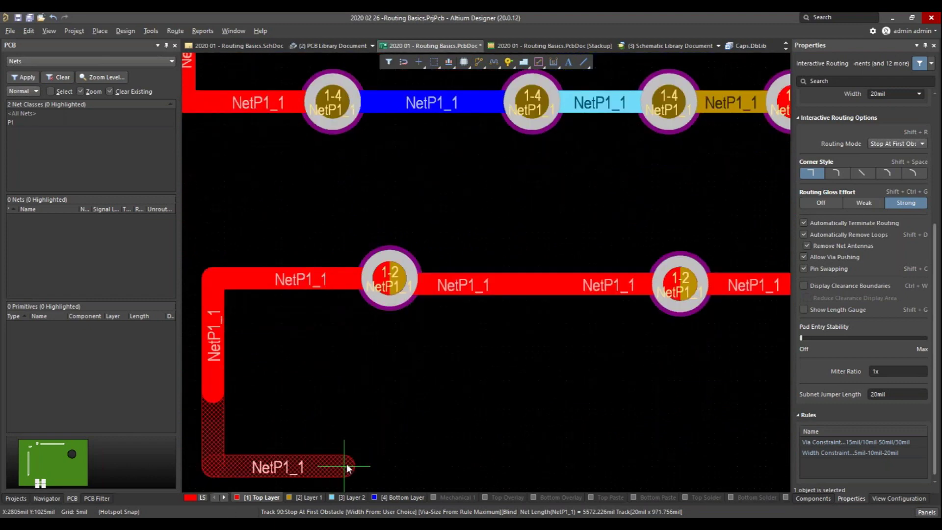
pyautogui.click(394, 458)
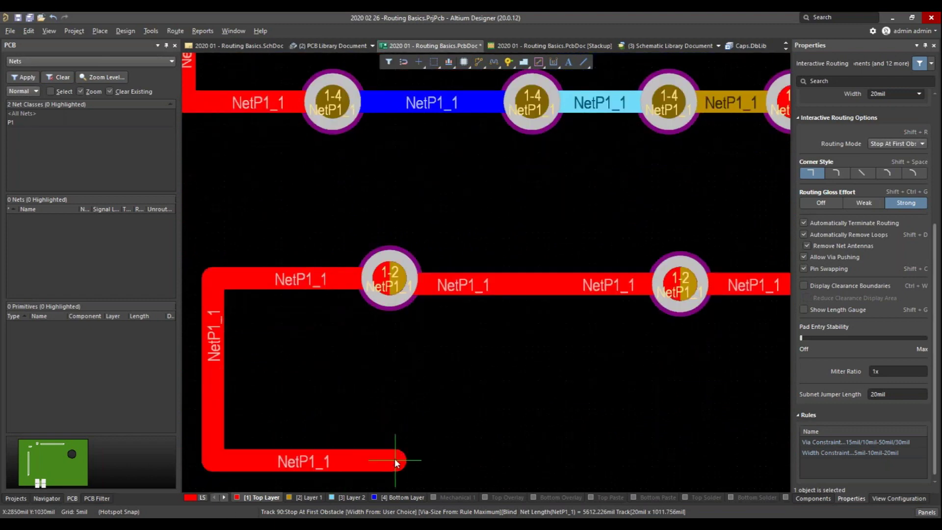
pyautogui.rightClick(394, 458)
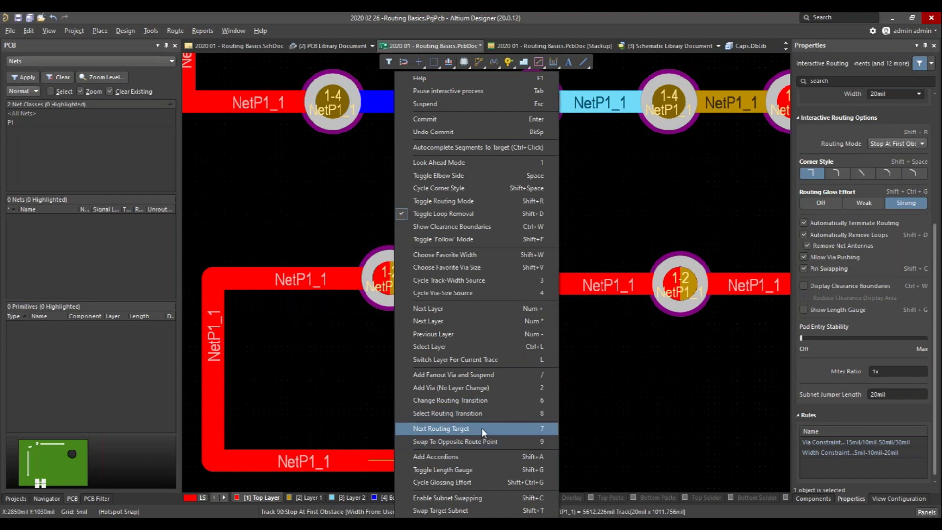
pyautogui.press('Escape')
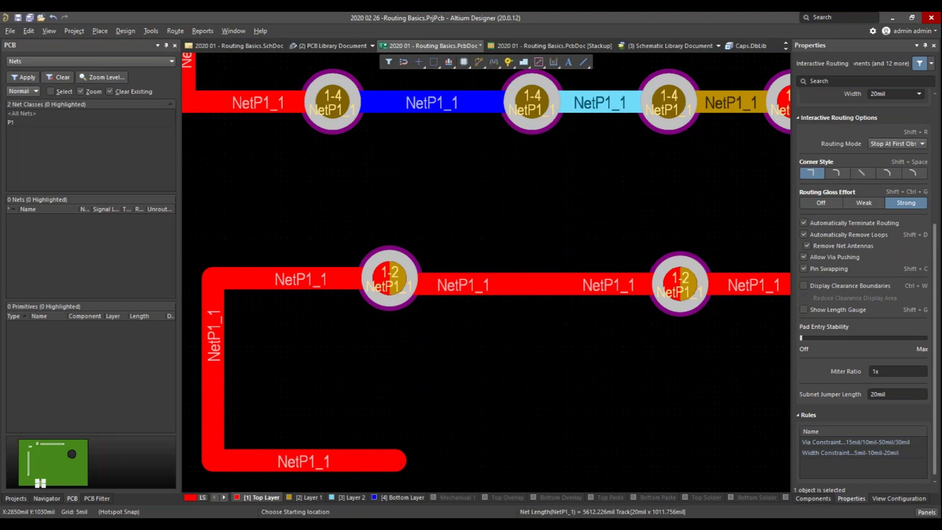
# Route NetP1_16 from P1 pad 16 on Top Layer, right and up toward P4, about 885 mil long at 10 mil width
pyautogui.keyDown('ctrl'); pyautogui.scroll(-2, 404, 442); pyautogui.keyUp('ctrl')
pyautogui.keyDown('ctrl'); pyautogui.scroll(-3, 385, 388); pyautogui.keyUp('ctrl')
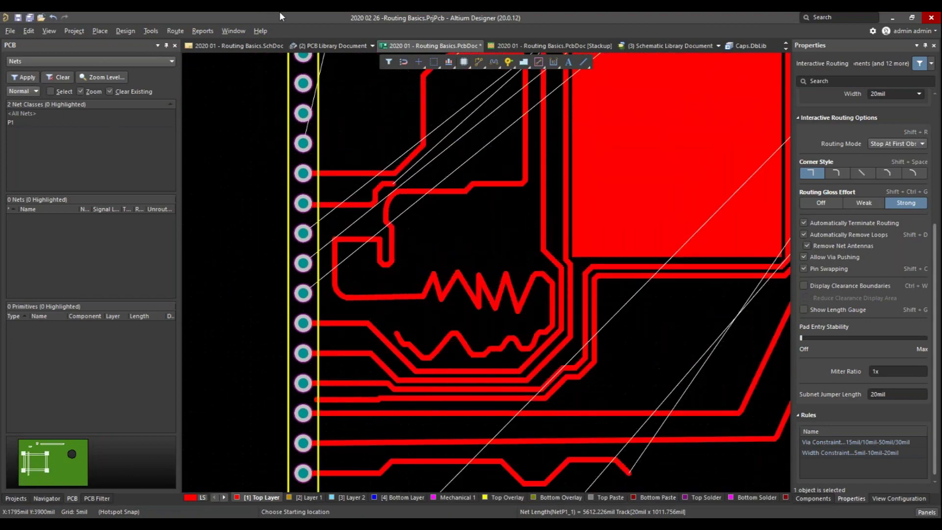
pyautogui.keyDown('ctrl'); pyautogui.scroll(-1, 466, 370); pyautogui.keyUp('ctrl')
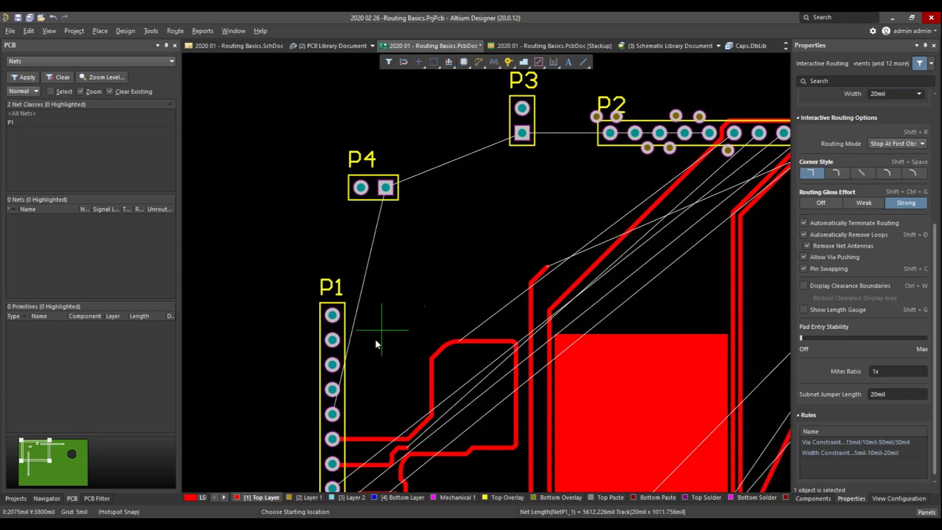
pyautogui.click(332, 415)
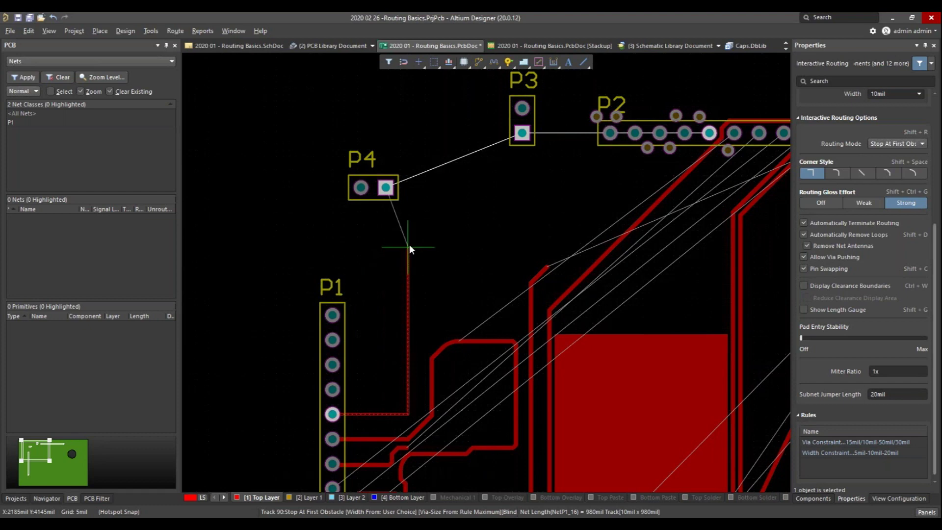
pyautogui.keyDown('ctrl'); pyautogui.scroll(3, 411, 240); pyautogui.keyUp('ctrl')
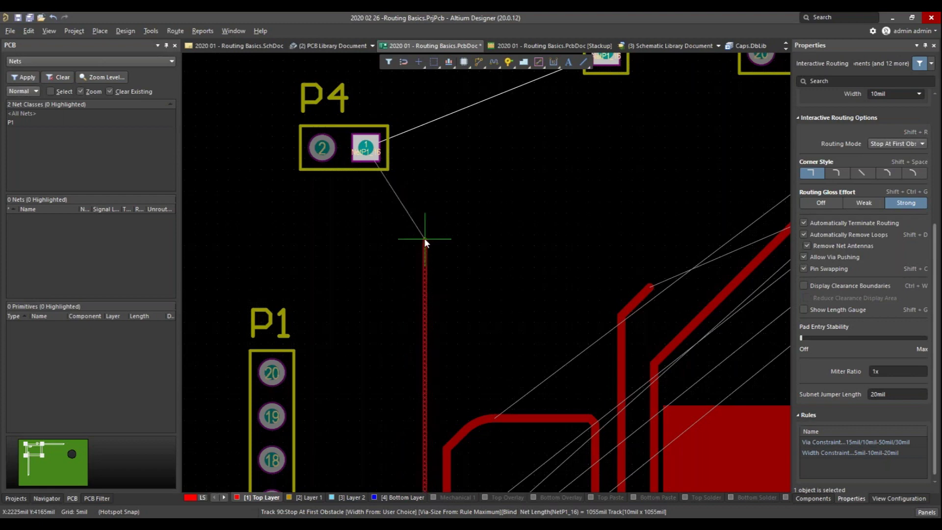
pyautogui.press('Tab')
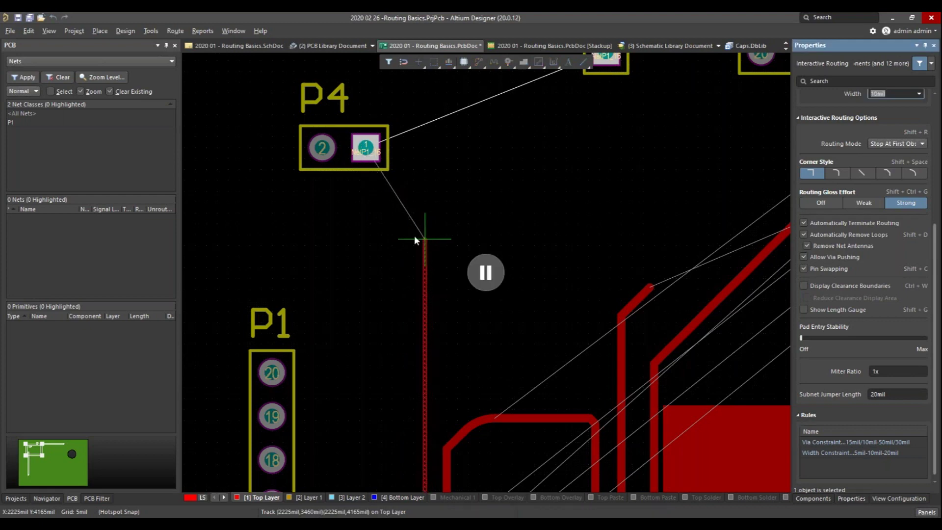
pyautogui.click(484, 273)
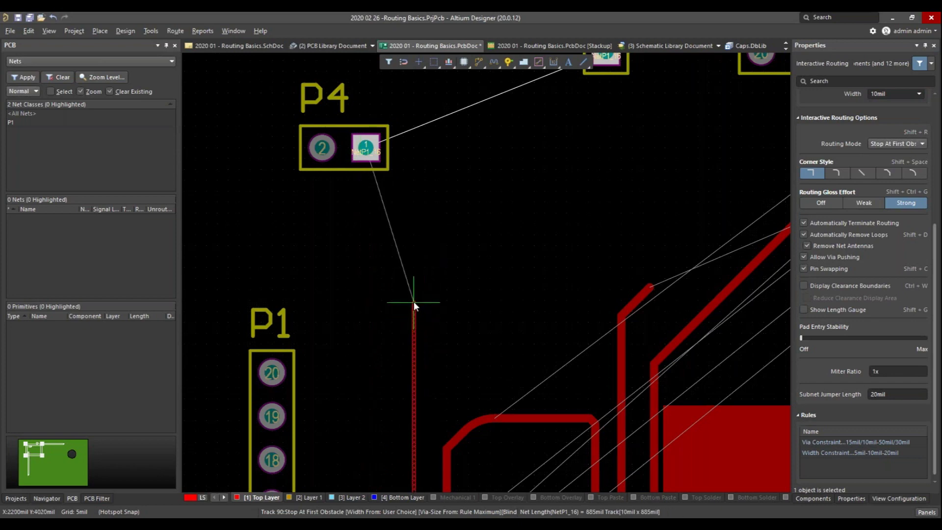
pyautogui.click(413, 301)
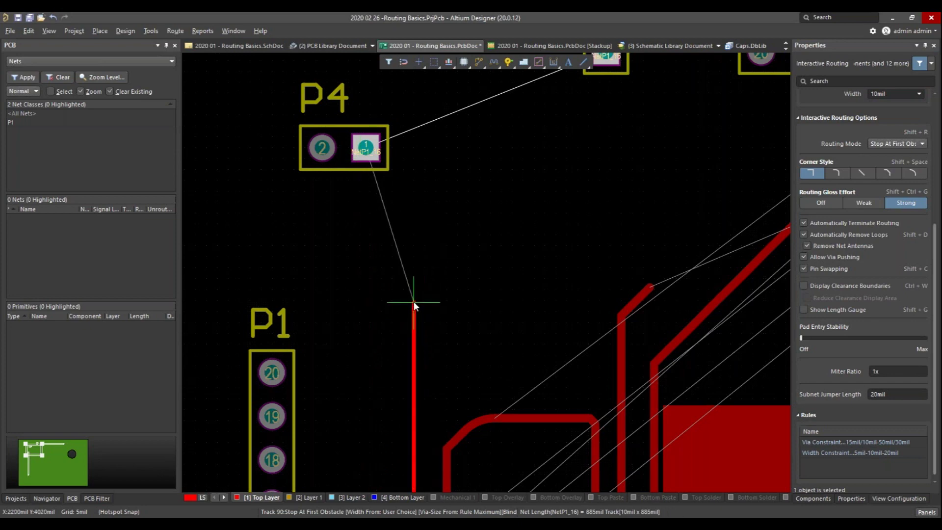
pyautogui.rightClick(414, 301)
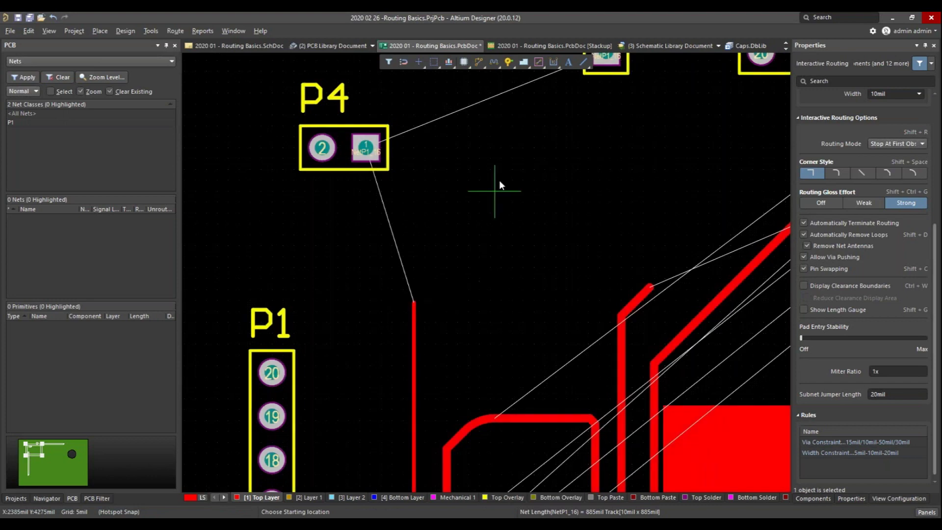
# Restart interactive routing and extend NetP1_16 from its open end, right and up between P4 and P3, by about 625 mil
pyautogui.keyDown('ctrl'); pyautogui.scroll(-4, 457, 237); pyautogui.keyUp('ctrl')
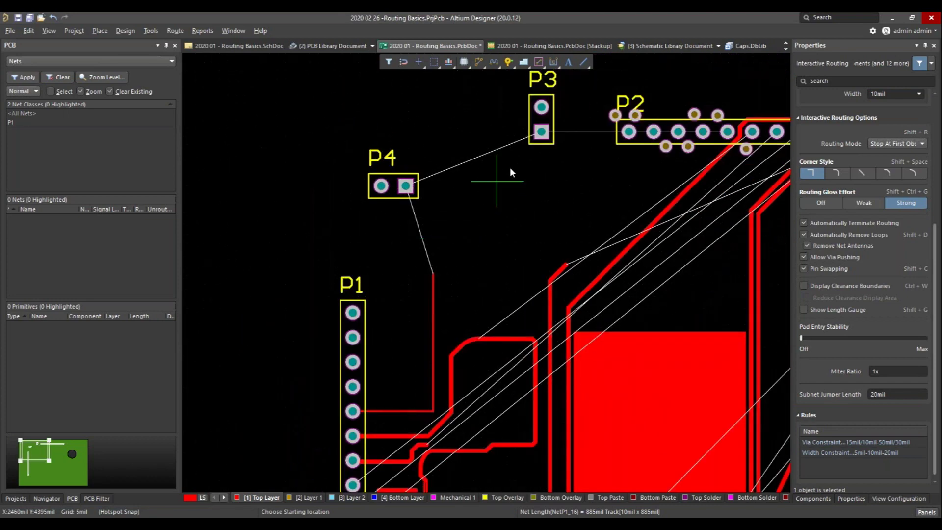
pyautogui.keyDown('ctrl'); pyautogui.scroll(1, 431, 217); pyautogui.keyUp('ctrl')
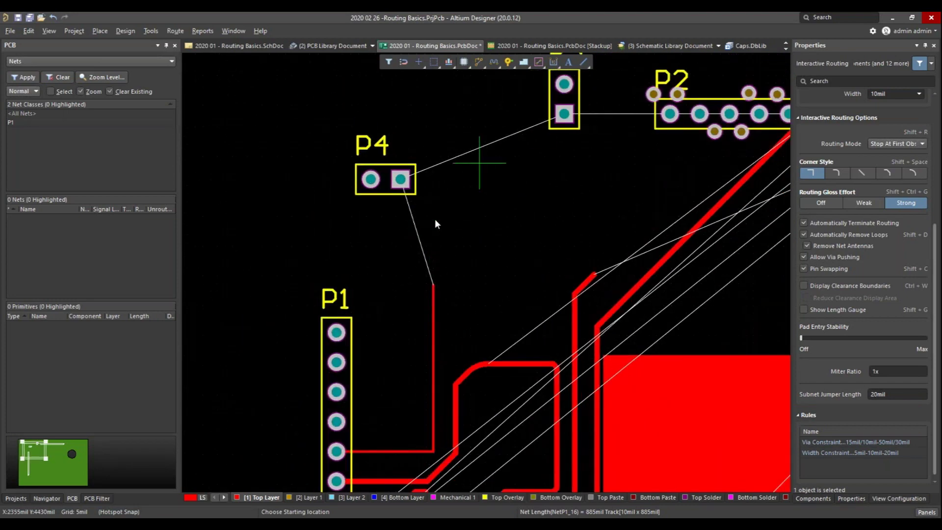
pyautogui.rightClick(439, 254)
pyautogui.press('p')
pyautogui.press('t')
pyautogui.click(433, 286)
pyautogui.click(518, 184)
pyautogui.rightClick(517, 184)
# Continue NetP1_16 right and up from its open end, finishing on P3 pad 1 with about 355 mil of track
pyautogui.keyDown('ctrl'); pyautogui.scroll(4, 518, 183); pyautogui.keyUp('ctrl')
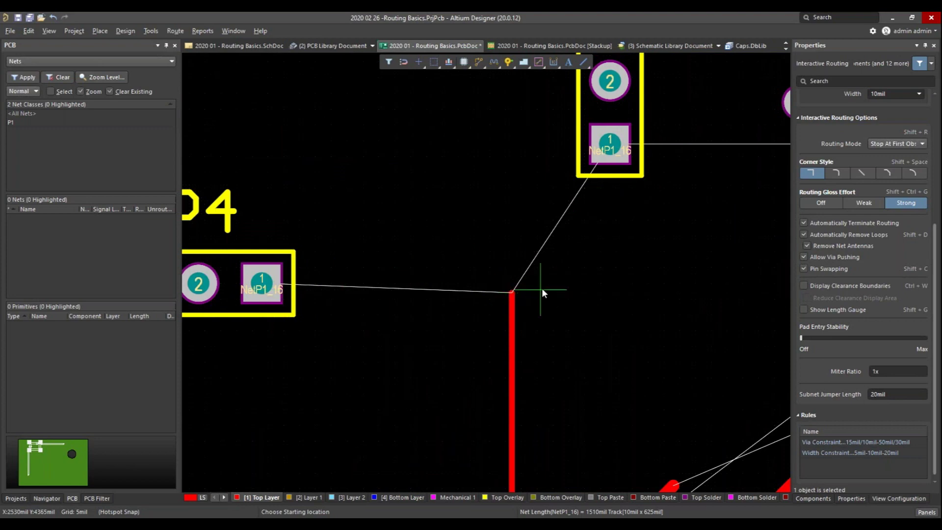
pyautogui.click(511, 293)
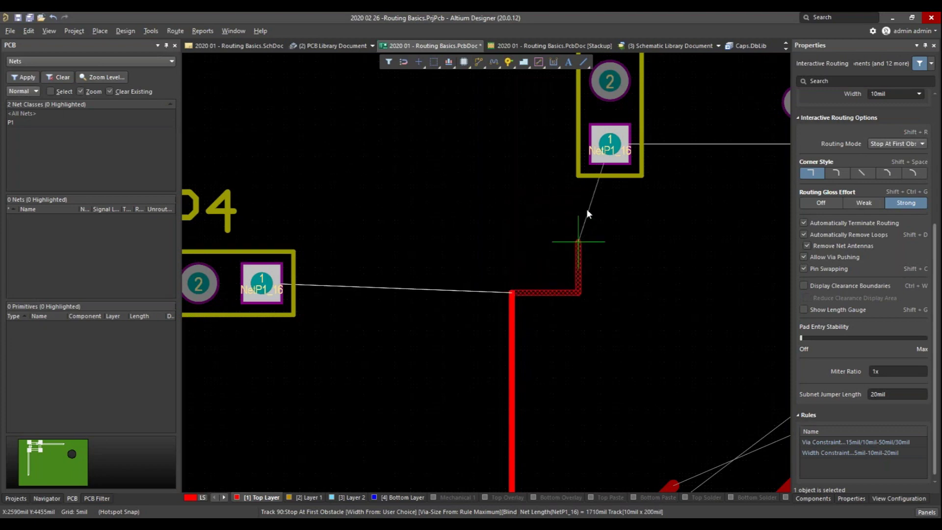
pyautogui.keyDown('ctrl'); pyautogui.scroll(2, 591, 153); pyautogui.keyUp('ctrl')
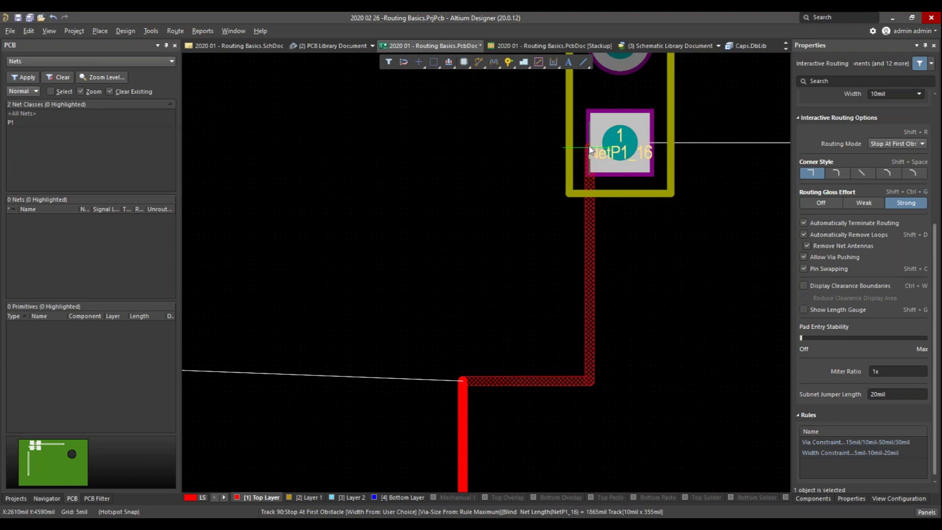
pyautogui.click(590, 149)
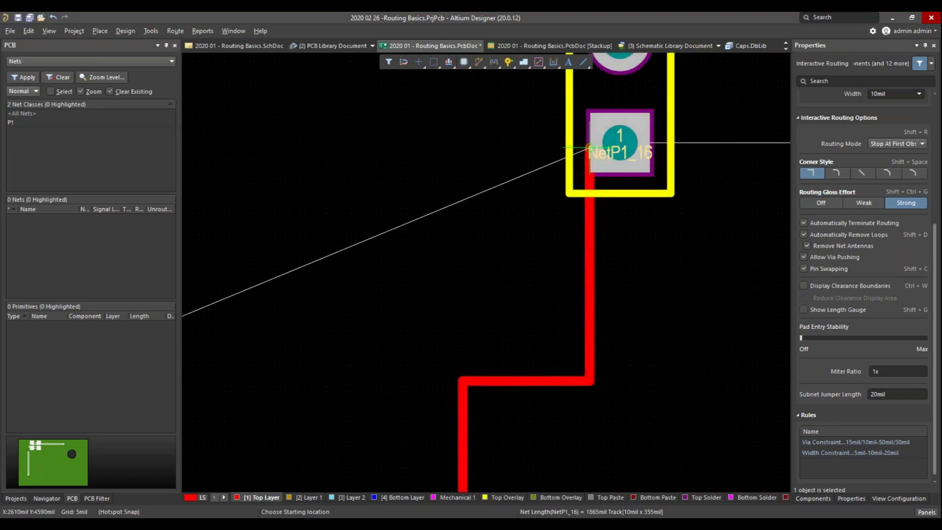
# Resume NetP1_3 from its loose end at 20 mil width, routing left, up and rightward into the open board area
pyautogui.keyDown('ctrl'); pyautogui.scroll(-2, 496, 240); pyautogui.keyUp('ctrl')
pyautogui.keyDown('ctrl'); pyautogui.scroll(-2, 497, 240); pyautogui.keyUp('ctrl')
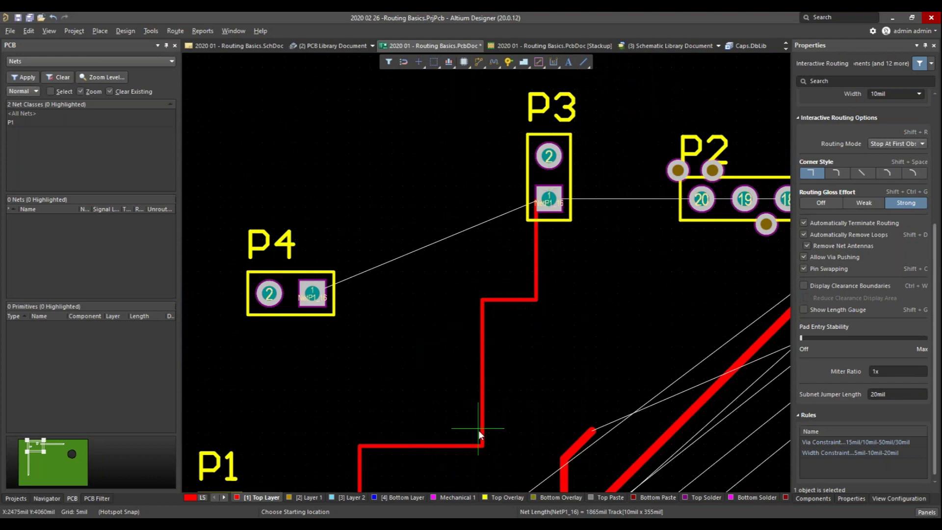
pyautogui.keyDown('ctrl'); pyautogui.scroll(-4, 487, 477); pyautogui.keyUp('ctrl')
pyautogui.scroll(-6, 493, 491)
pyautogui.scroll(-3, 685, 430)
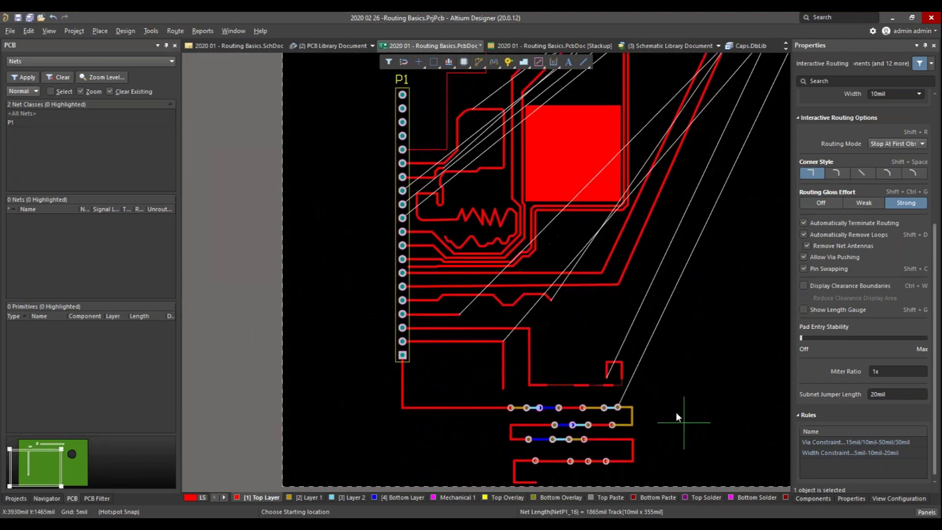
pyautogui.keyDown('ctrl'); pyautogui.scroll(4, 599, 375); pyautogui.keyUp('ctrl')
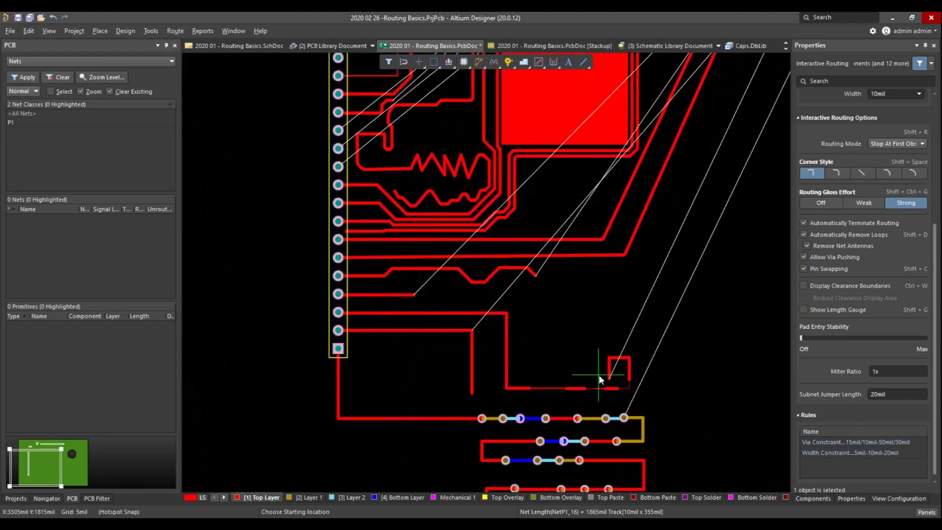
pyautogui.click(618, 381)
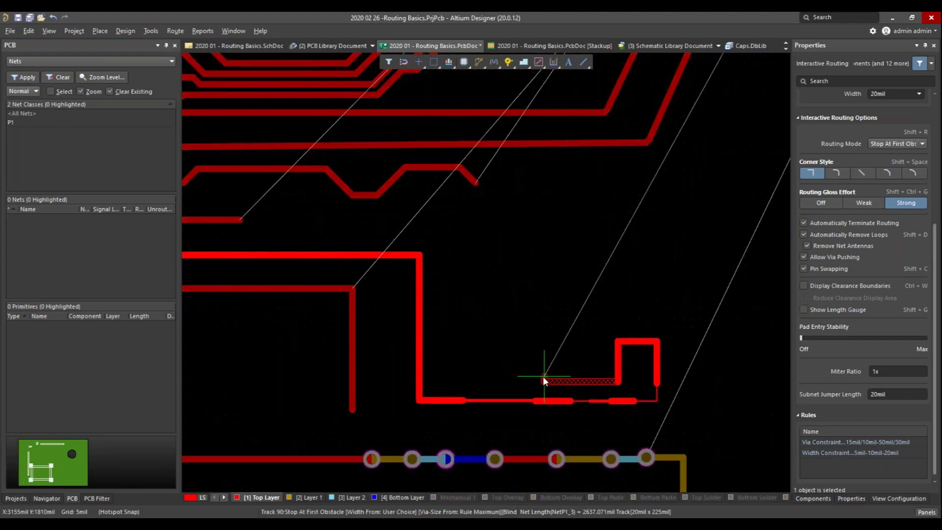
pyautogui.click(547, 273)
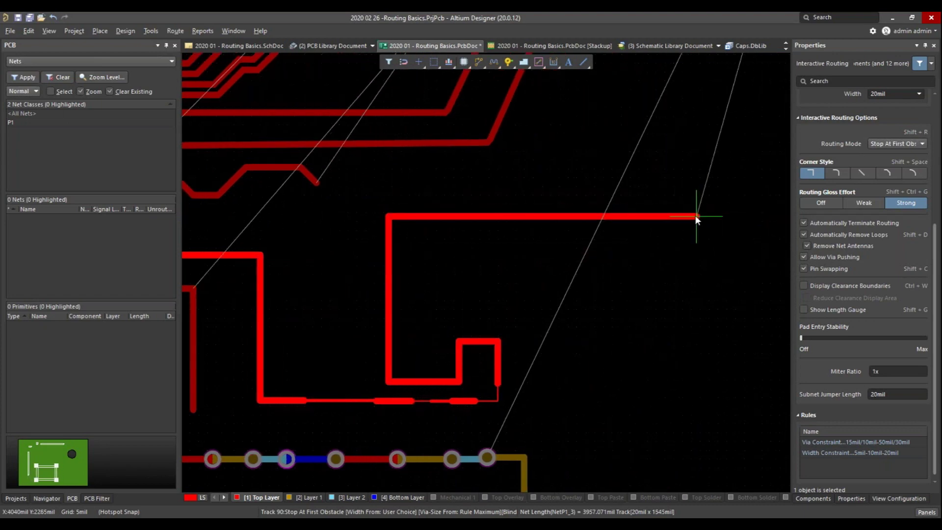
# Swap to the opposite route point at P2 pad 3 and route NetP1_3 down toward its other open end
pyautogui.keyDown('ctrl'); pyautogui.scroll(2, 697, 218); pyautogui.keyUp('ctrl')
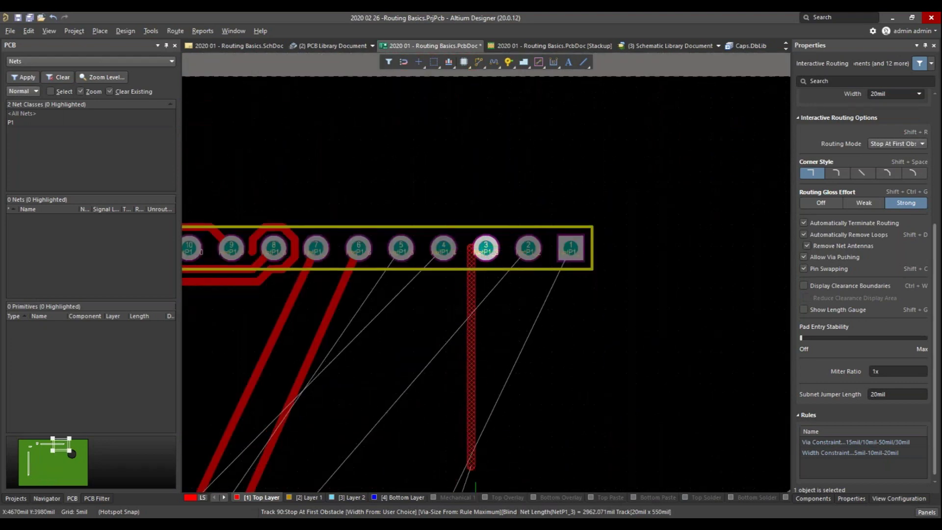
pyautogui.click(471, 432)
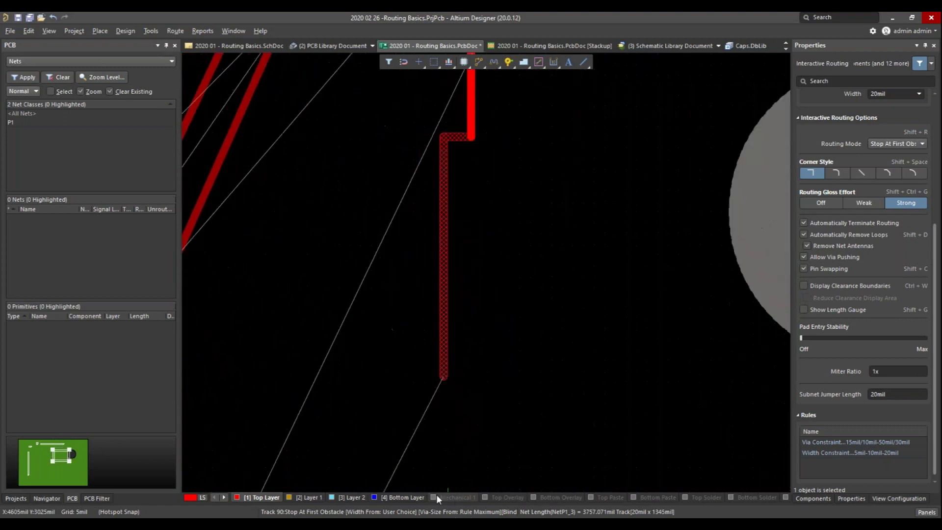
pyautogui.keyDown('ctrl'); pyautogui.scroll(-3, 372, 468); pyautogui.keyUp('ctrl')
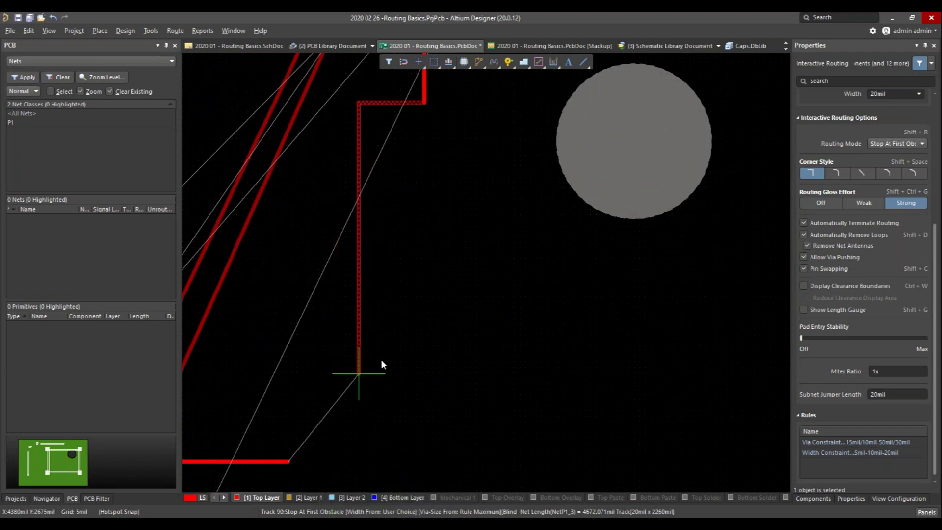
pyautogui.click(368, 286)
pyautogui.rightClick(369, 286)
# Route NetP1_3 right and up from its lower open end, join it to the section from P2, and exit routing
pyautogui.click(289, 461)
pyautogui.press('space')
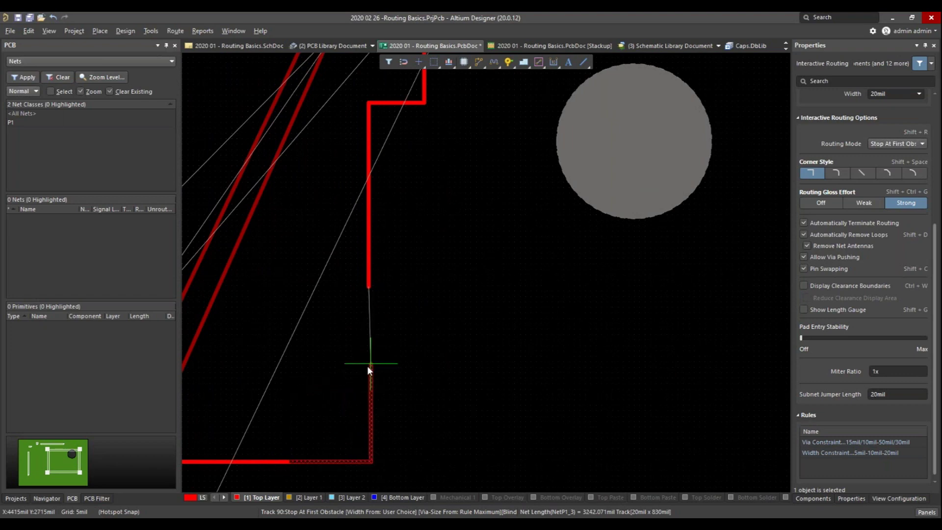
pyautogui.click(369, 362)
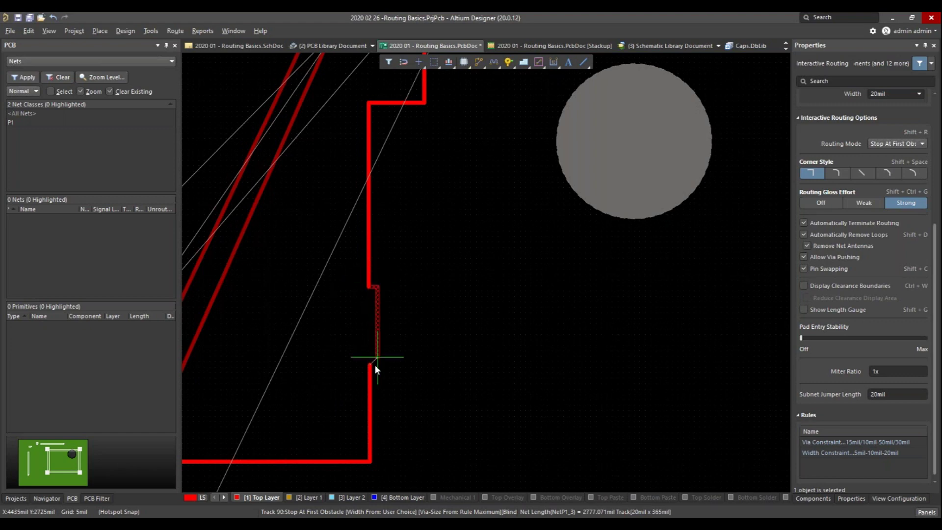
pyautogui.click(370, 364)
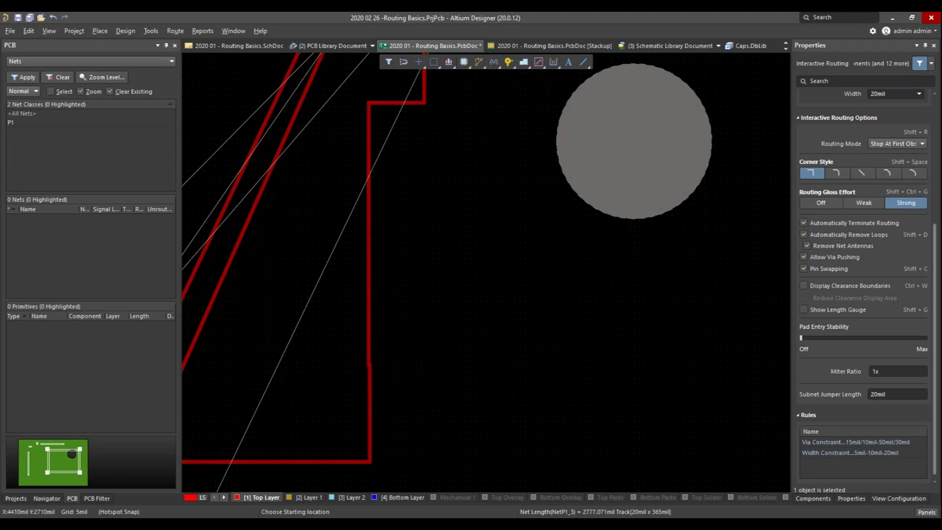
pyautogui.press('Escape')
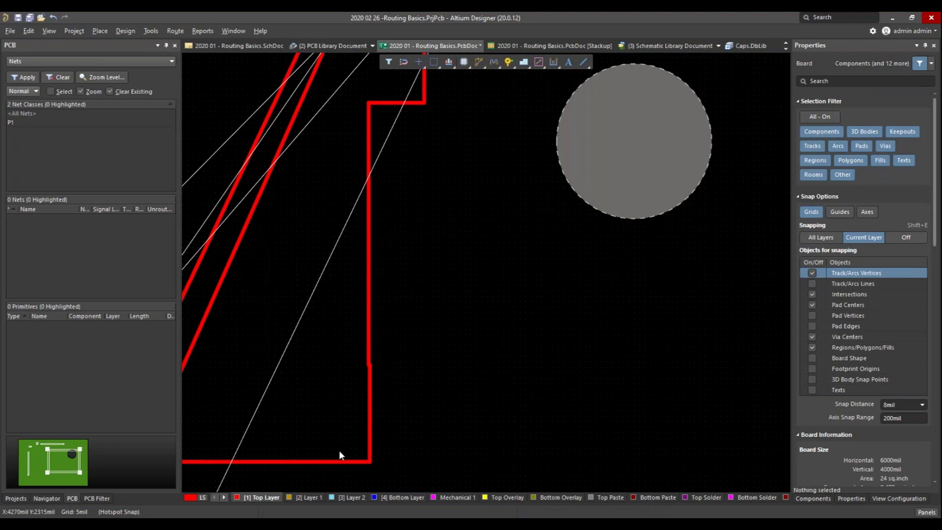
# Reroute NetP1_3 from its lower corner rightward and up to the upper corner, replacing the stepped path through loop removal
pyautogui.press('p')
pyautogui.press('t')
pyautogui.click(370, 461)
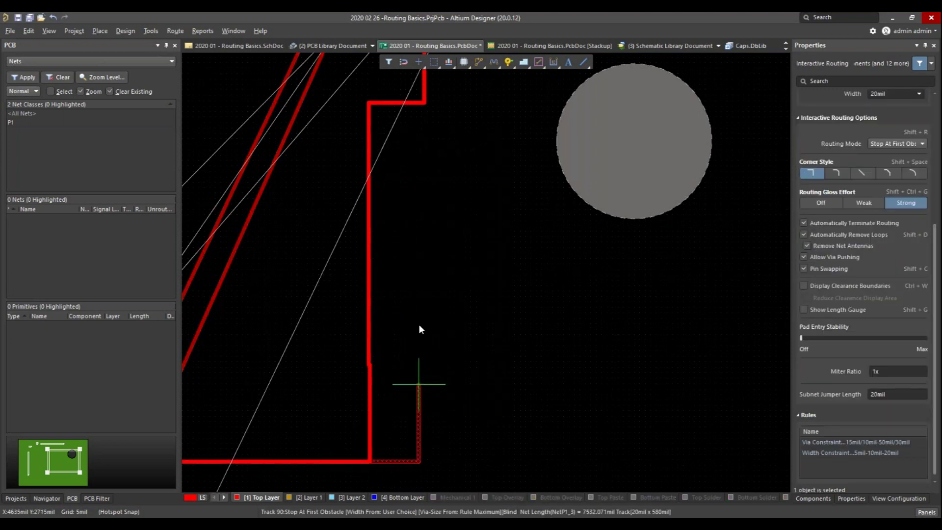
pyautogui.click(425, 101)
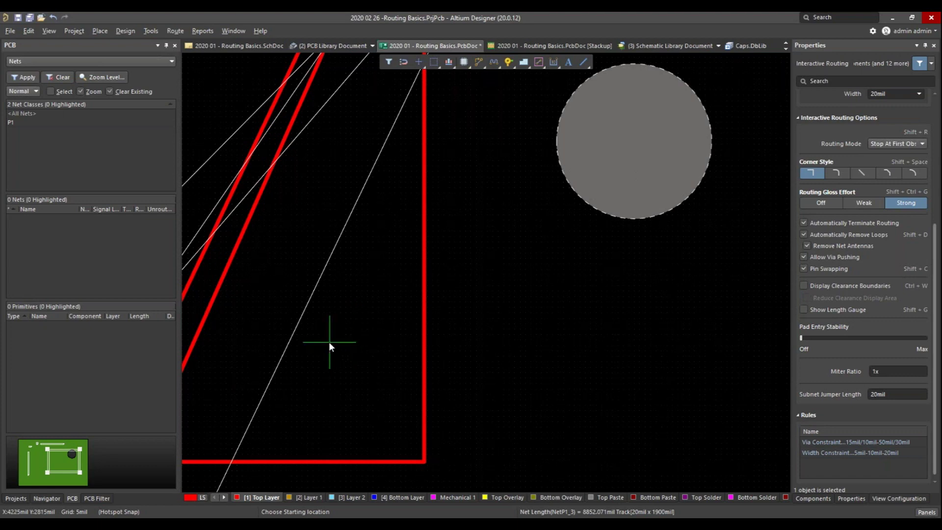
# Branch NetP1_3 rightward from its vertical track, briefly preview and end accordions, and place a straight segment about 850 mil long
pyautogui.click(423, 402)
pyautogui.rightClick(536, 414)
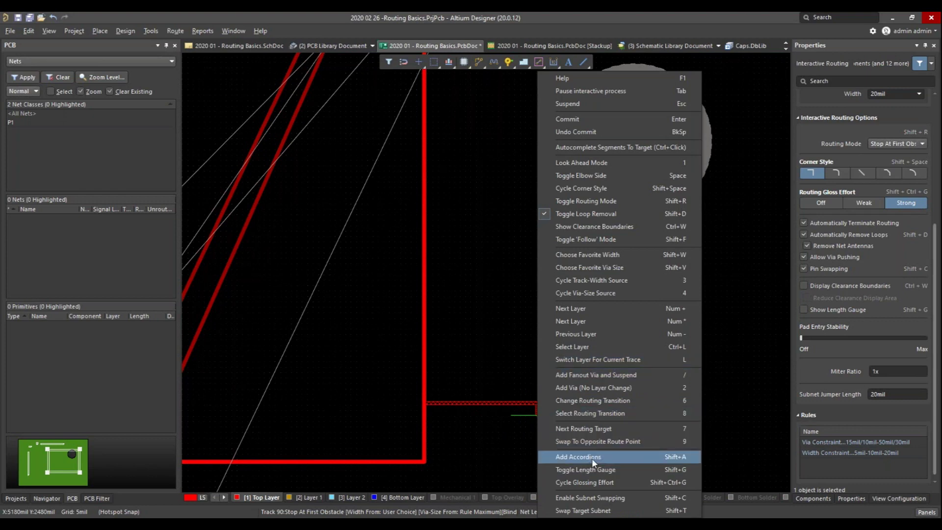
pyautogui.click(560, 456)
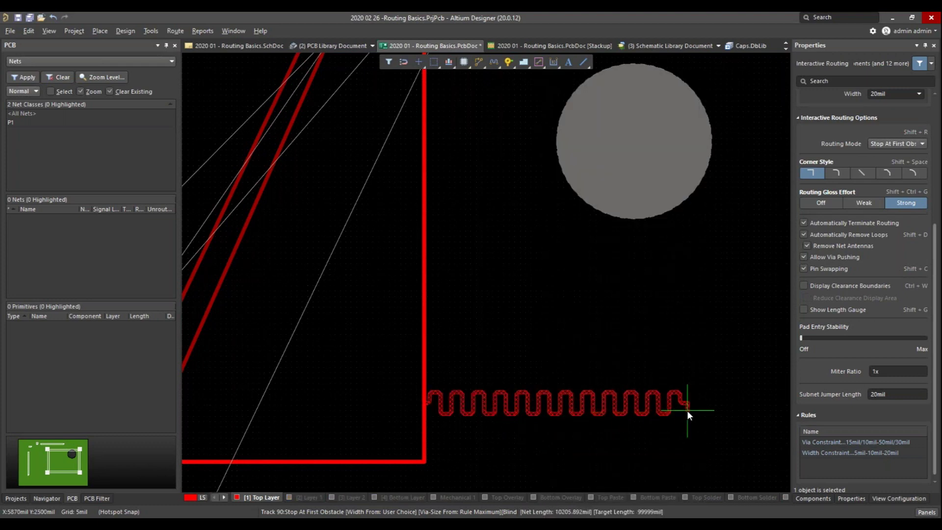
pyautogui.rightClick(687, 410)
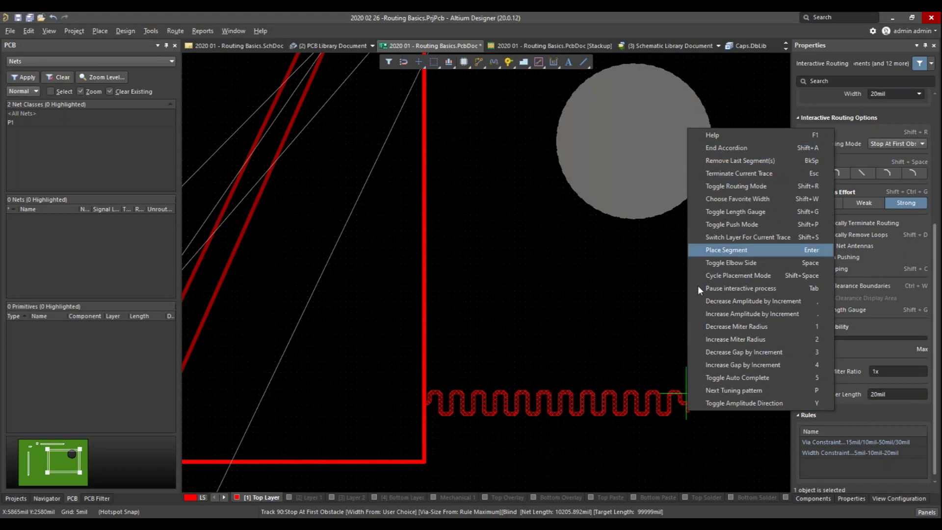
pyautogui.click(741, 149)
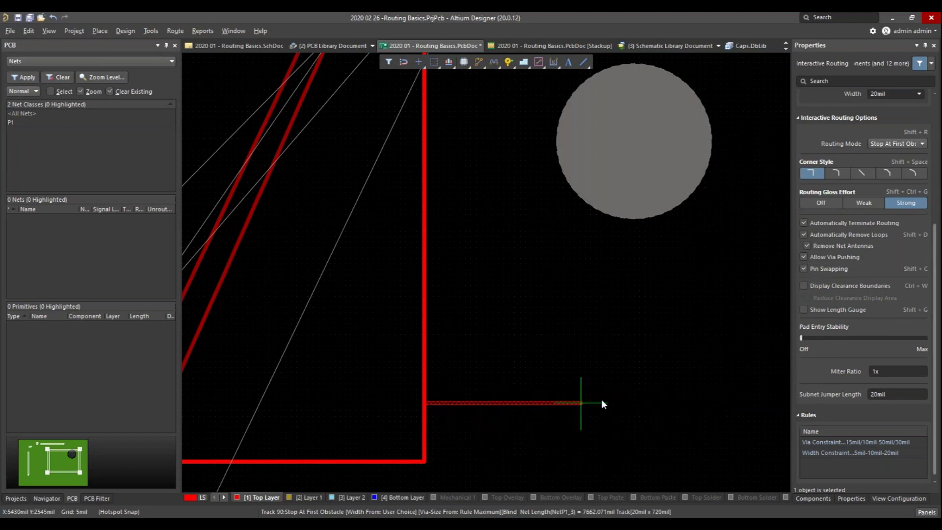
pyautogui.keyDown('ctrl'); pyautogui.scroll(3, 599, 400); pyautogui.keyUp('ctrl')
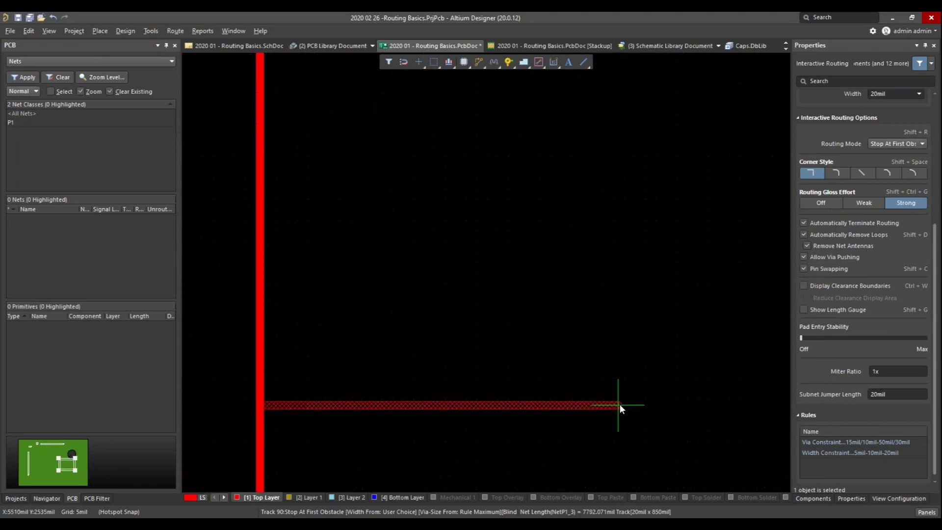
pyautogui.click(616, 405)
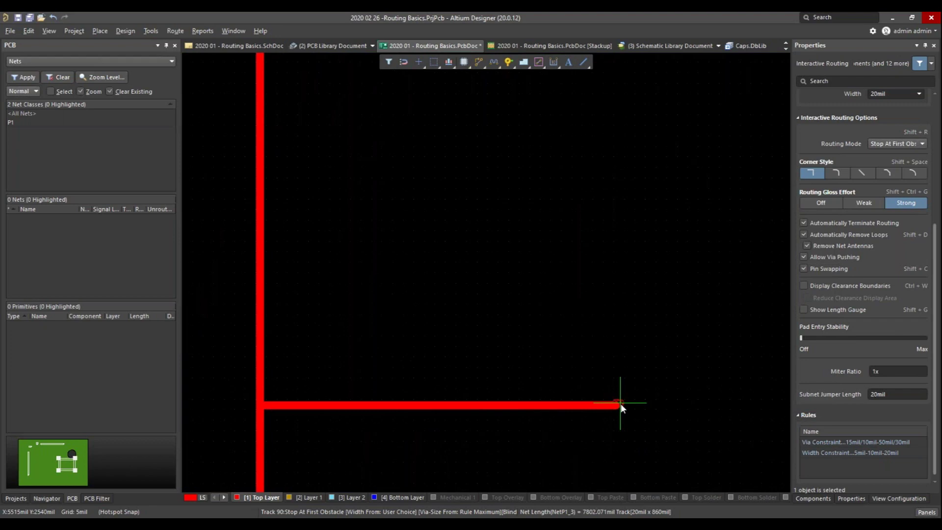
# Add accordions to the NetP1_3 branch, placing meandering sections rightward, downward and back leftward
pyautogui.rightClick(620, 405)
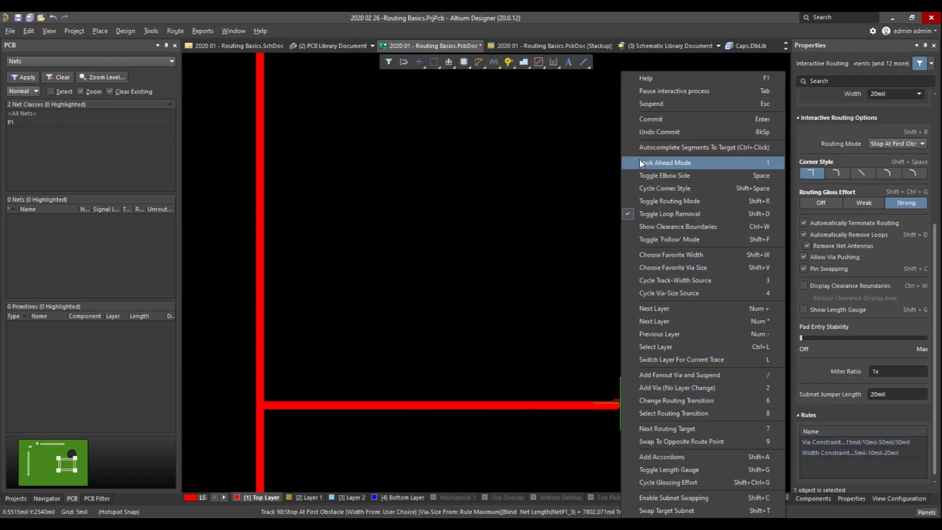
pyautogui.click(622, 399)
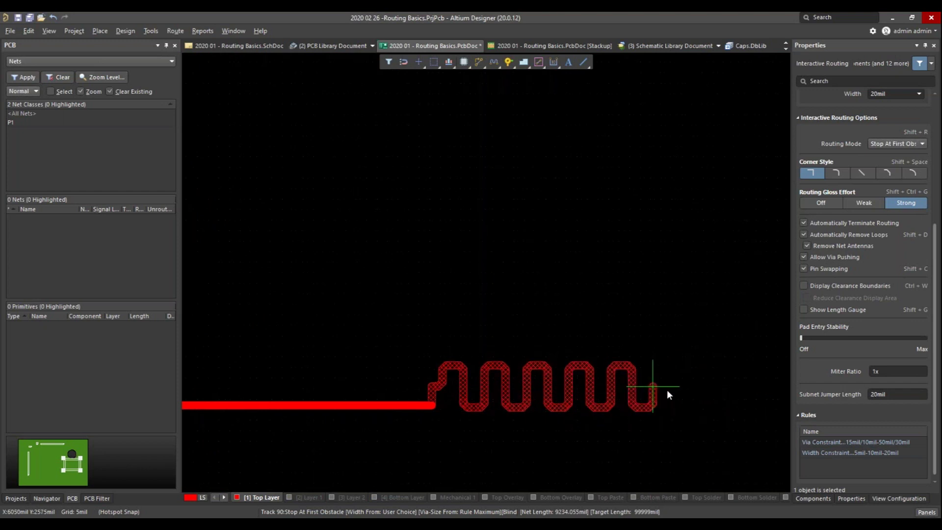
pyautogui.click(655, 387)
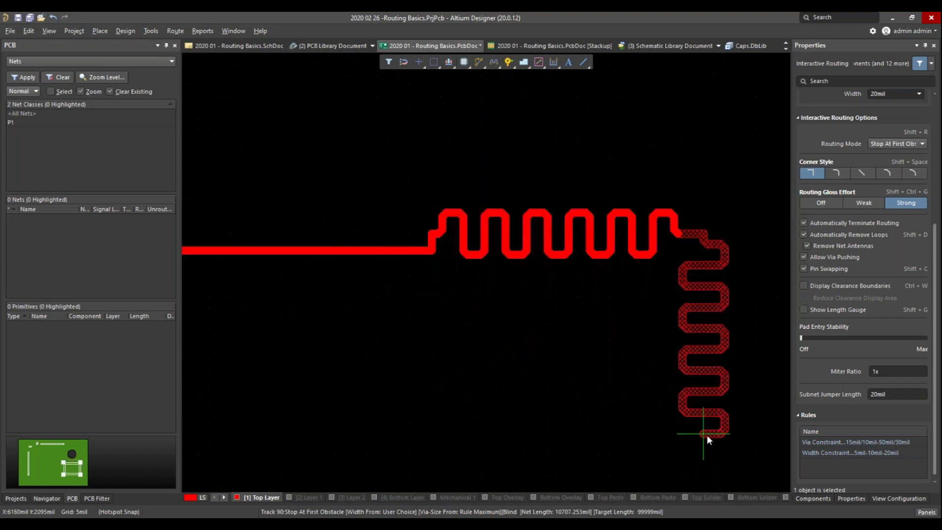
pyautogui.click(707, 437)
pyautogui.click(398, 466)
# End the accordion, place a straight leftward segment at 20 mil width and exit NetP1_3 routing
pyautogui.rightClick(325, 448)
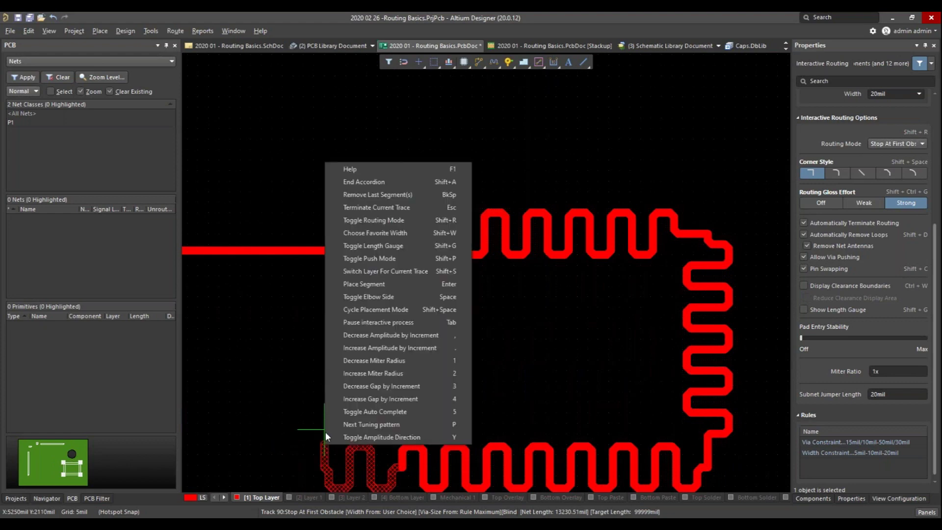
pyautogui.click(382, 187)
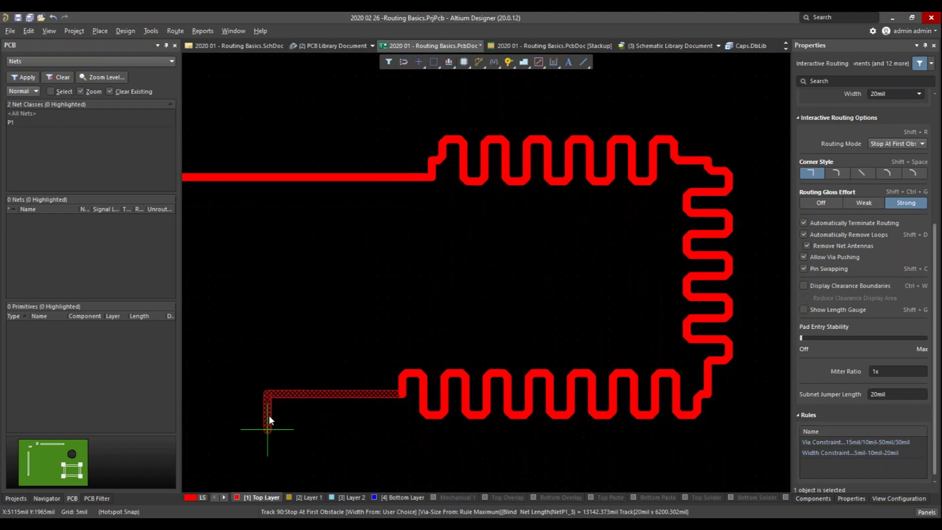
pyautogui.click(251, 394)
pyautogui.rightClick(248, 390)
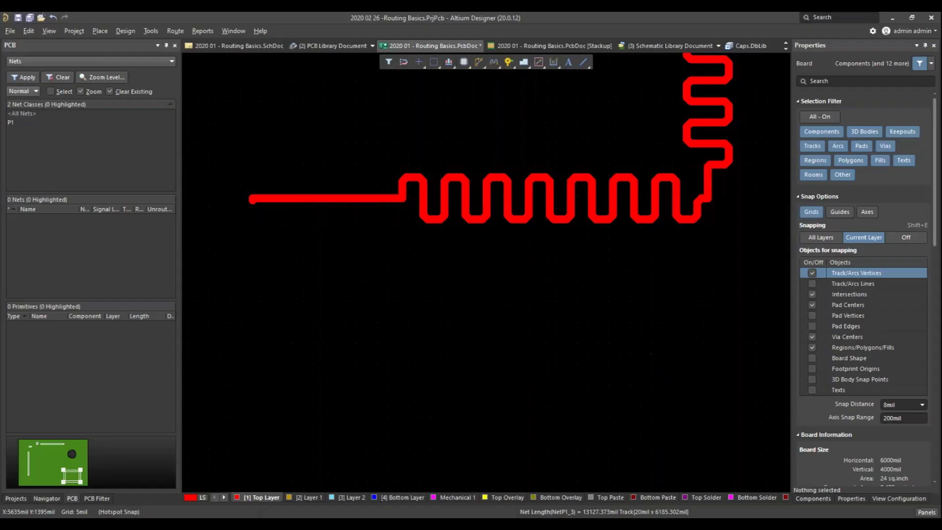
# Route NetP1_1 from P2's square end pad downward and rightward past the round cutout, with the length gauge turned on
pyautogui.keyDown('ctrl'); pyautogui.scroll(-4, 550, 188); pyautogui.keyUp('ctrl')
pyautogui.moveTo(496, 209); pyautogui.dragTo(749, 274, button='right')
pyautogui.keyDown('ctrl'); pyautogui.scroll(-2, 441, 348); pyautogui.keyUp('ctrl')
pyautogui.moveTo(542, 176); pyautogui.dragTo(487, 352, button='right')
pyautogui.press('p')
pyautogui.press('t')
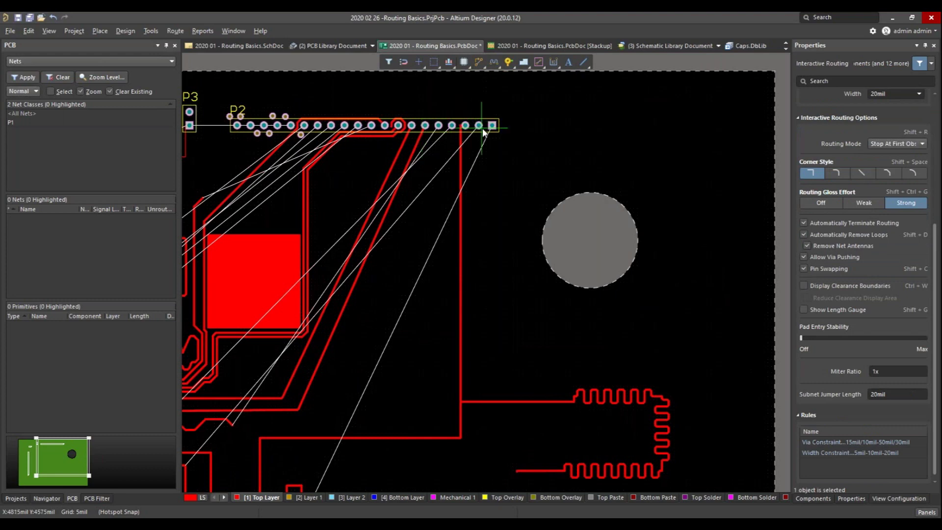
pyautogui.click(491, 126)
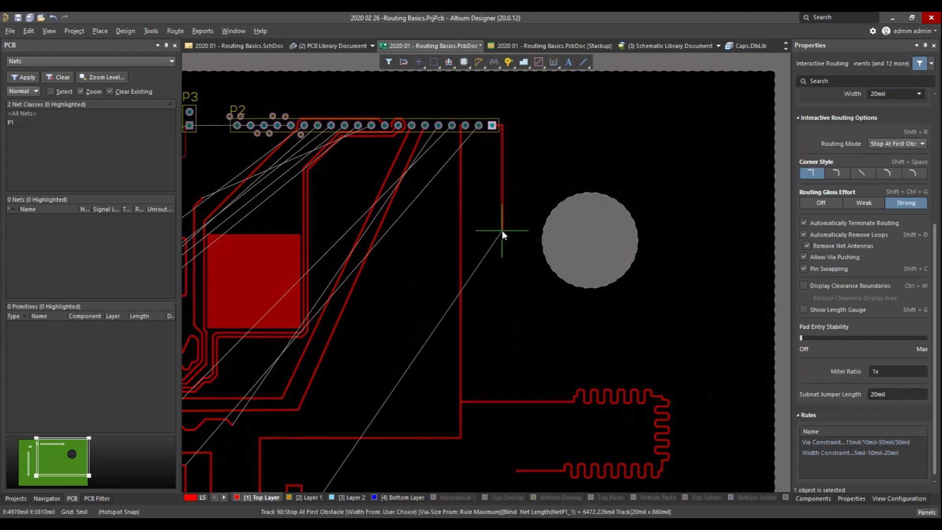
pyautogui.rightClick(501, 231)
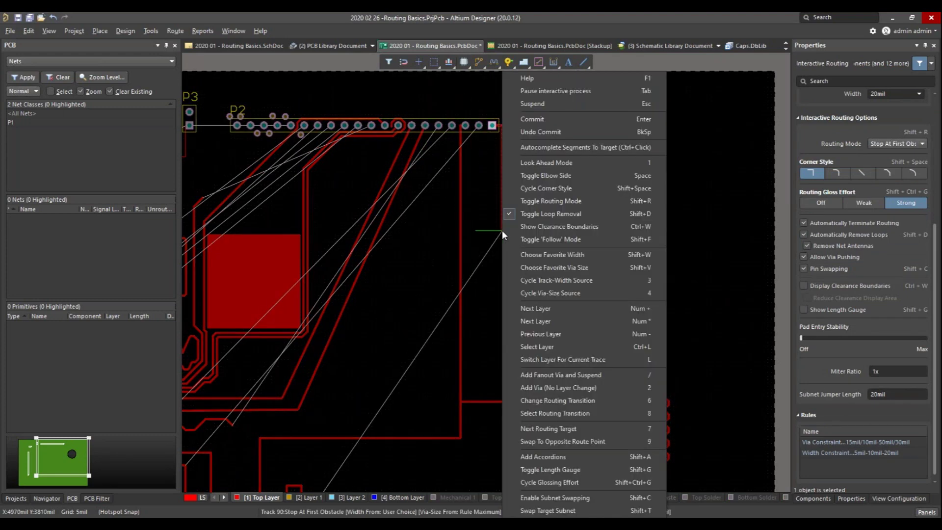
pyautogui.click(550, 469)
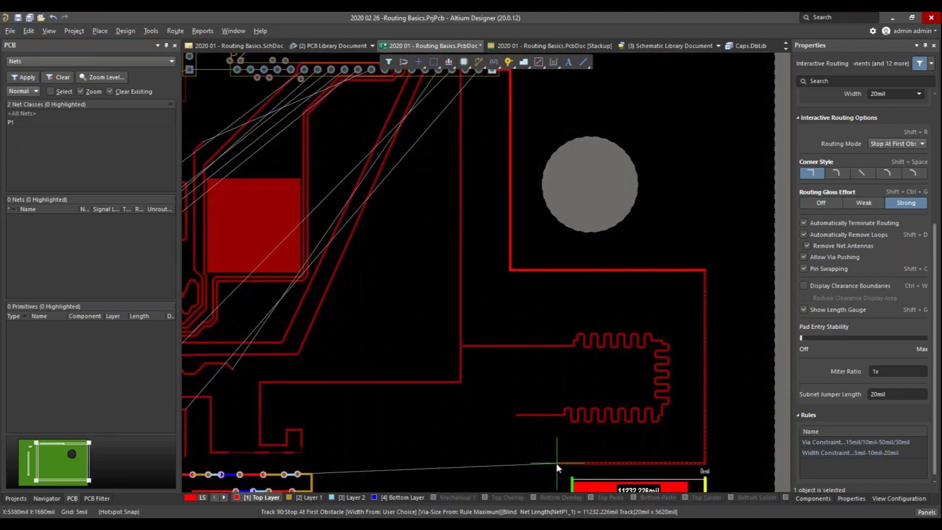
# Turn off the length gauge, place the last downward segment of NetP1_1 and exit routing
pyautogui.hotkey('shift', 'g')
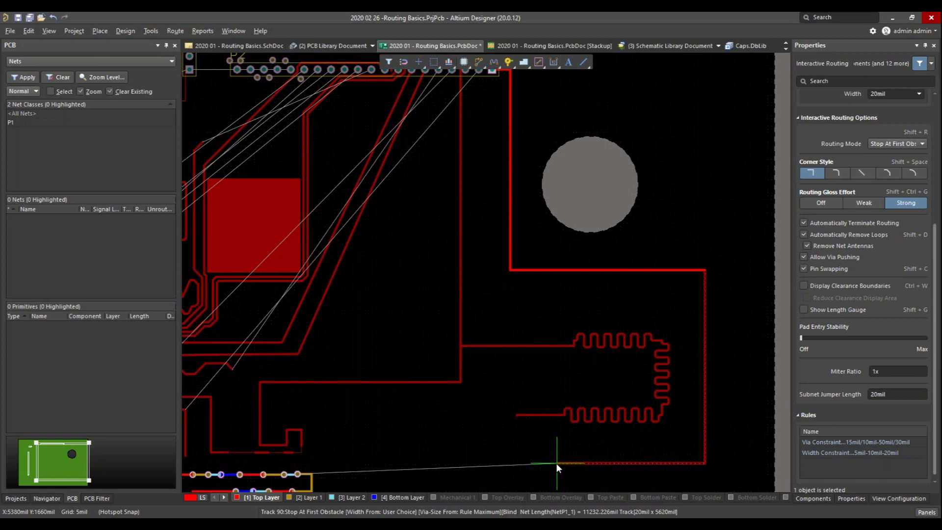
pyautogui.rightClick(555, 463)
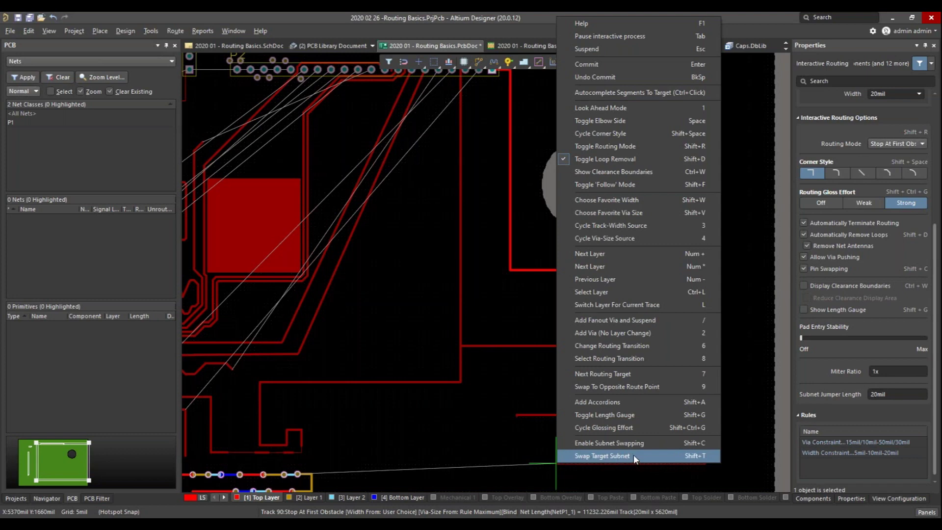
pyautogui.press('Escape')
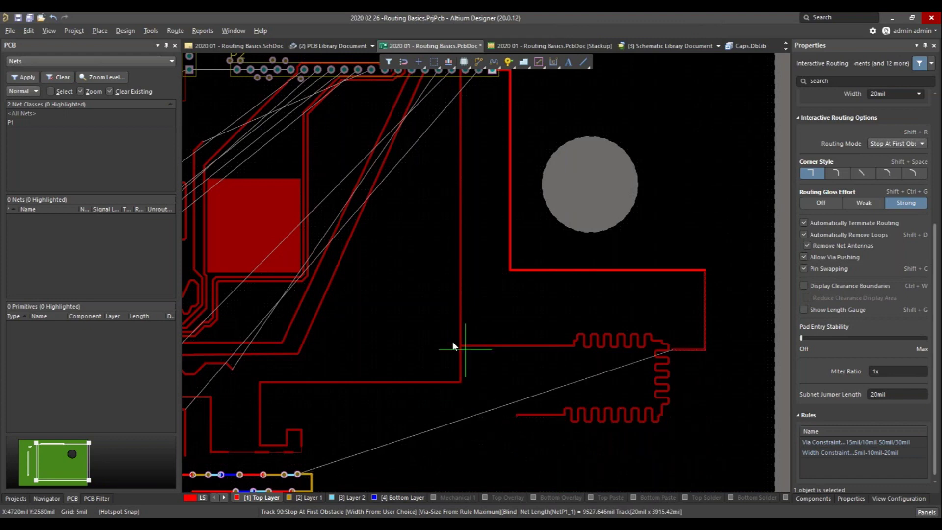
pyautogui.click(549, 467)
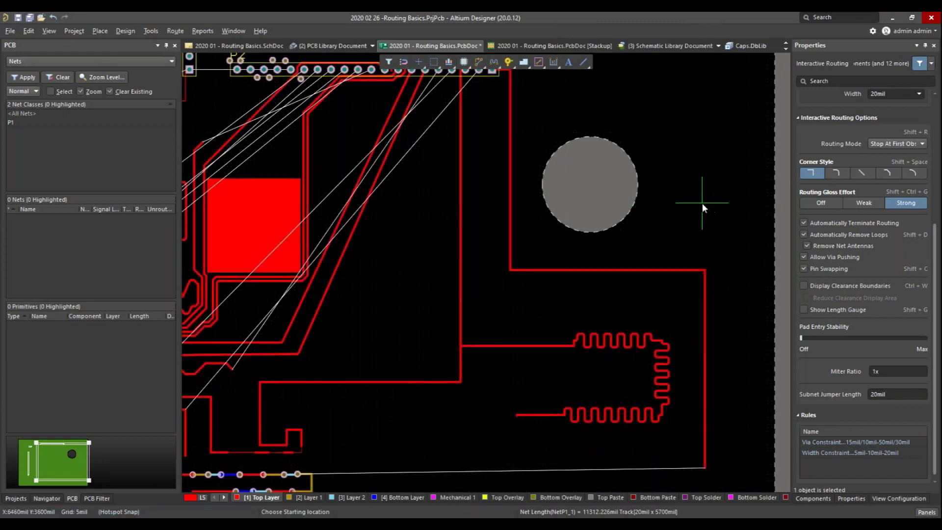
pyautogui.rightClick(702, 203)
# Start routing NetP1_2 downward from P2's pad next to the square one and pause the interactive routing
pyautogui.moveTo(722, 173); pyautogui.dragTo(618, 201, button='right')
pyautogui.moveTo(292, 203); pyautogui.dragTo(425, 274, button='right')
pyautogui.rightClick(484, 226)
pyautogui.click(510, 238)
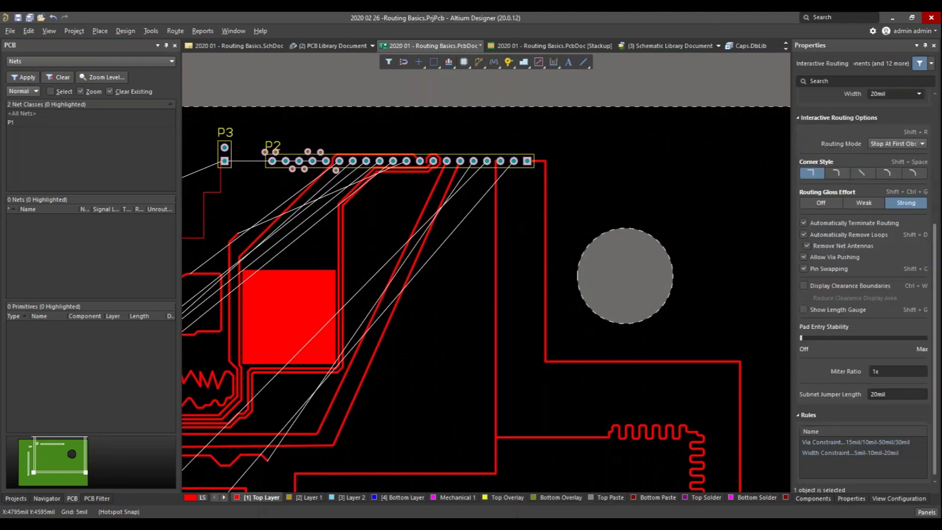
pyautogui.click(514, 161)
pyautogui.press('Tab')
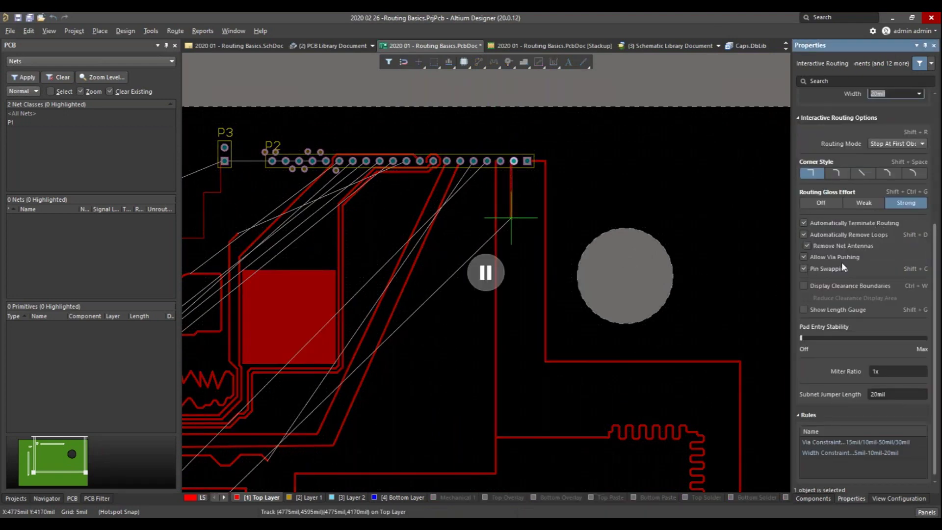
# Examine the paused route's net information and locate NetP1_2 within net class P1 in the net list
pyautogui.scroll(10, 840, 262)
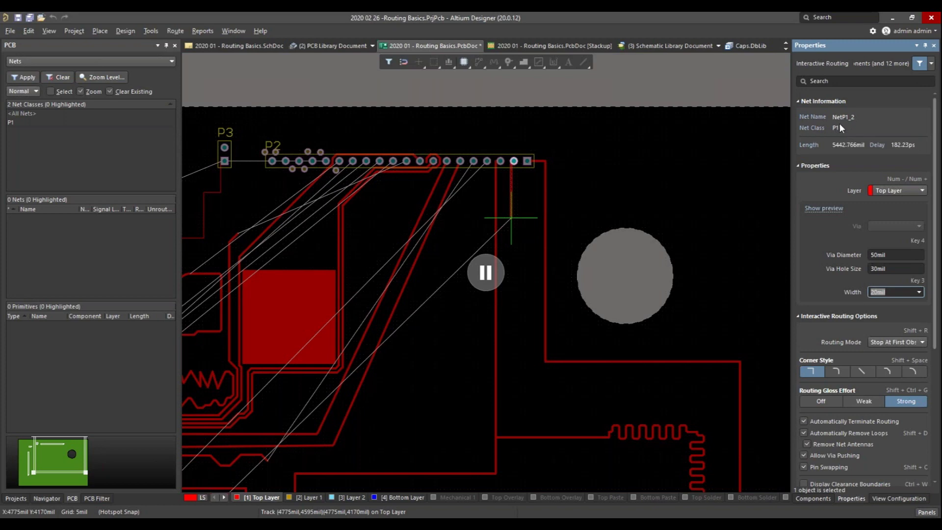
pyautogui.click(810, 118)
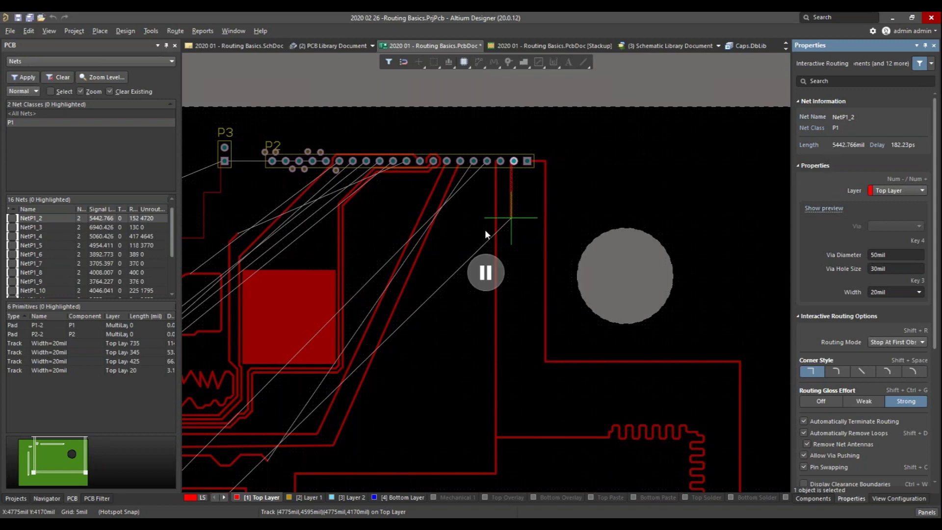
pyautogui.click(121, 31)
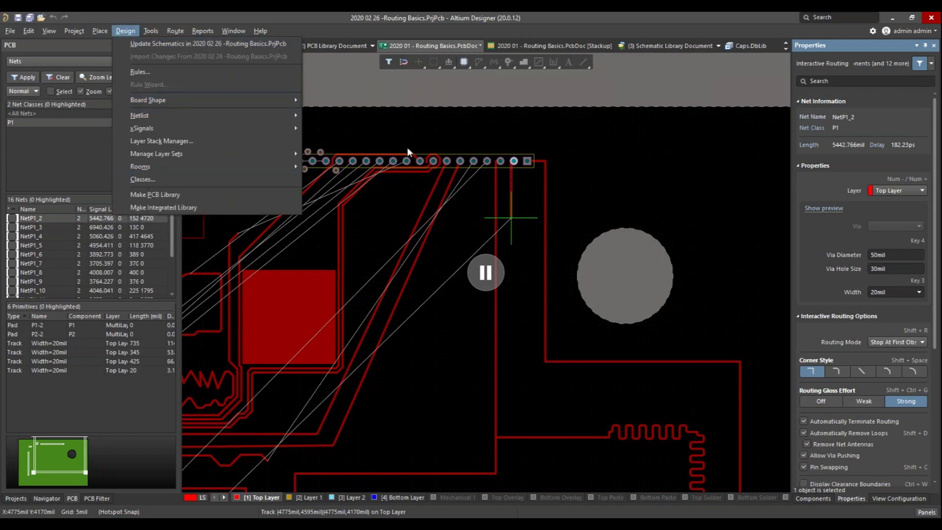
pyautogui.click(657, 85)
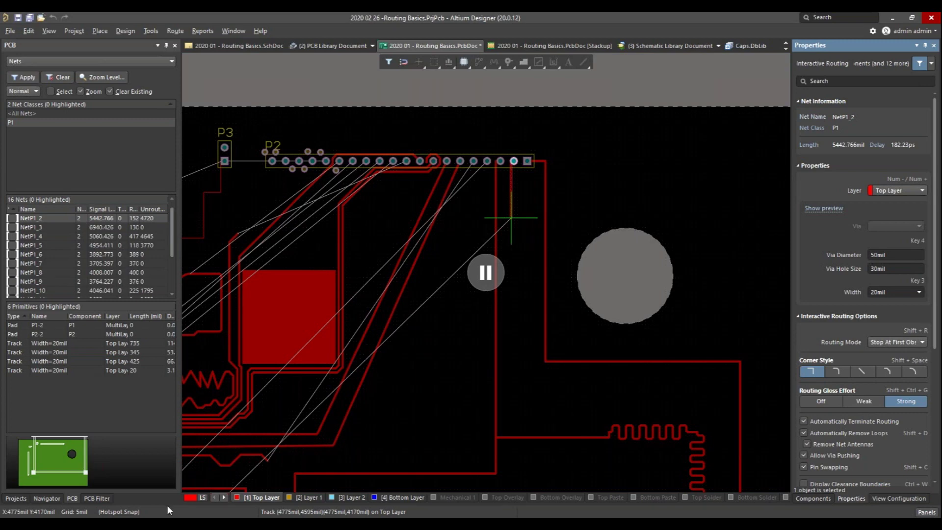
# Switch NetP1_2 to Layer 1 through a 50 mil via with a 30 mil hole below its pad, leading the track straight down
pyautogui.click(912, 190)
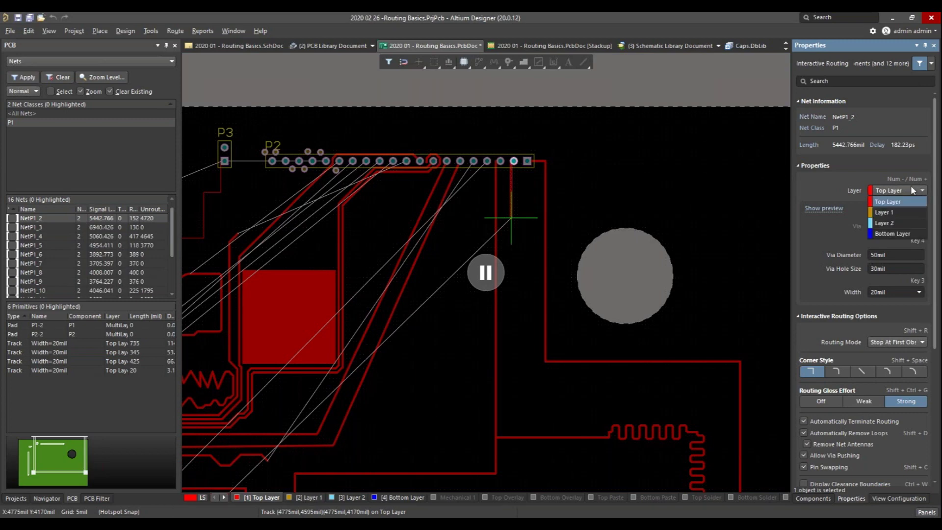
pyautogui.click(892, 213)
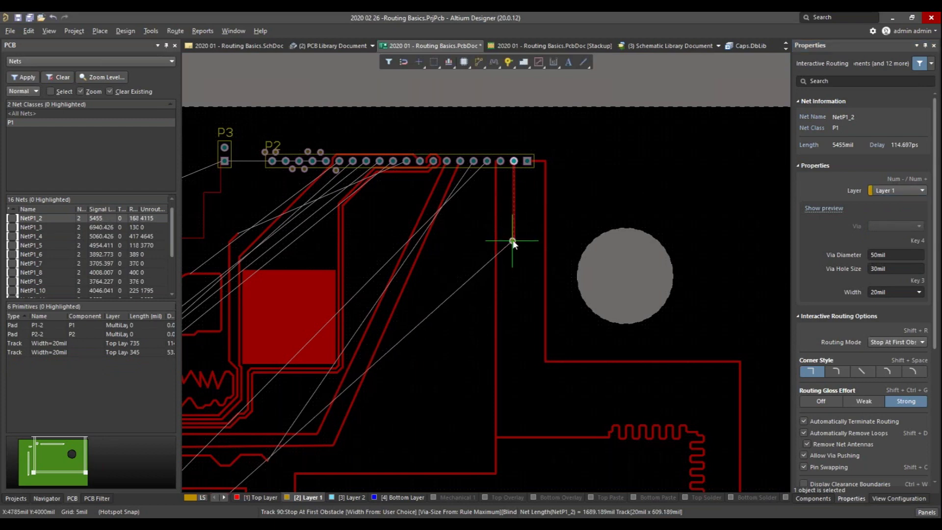
pyautogui.keyDown('ctrl'); pyautogui.scroll(4, 512, 240); pyautogui.keyUp('ctrl')
pyautogui.keyDown('ctrl'); pyautogui.scroll(3, 512, 240); pyautogui.keyUp('ctrl')
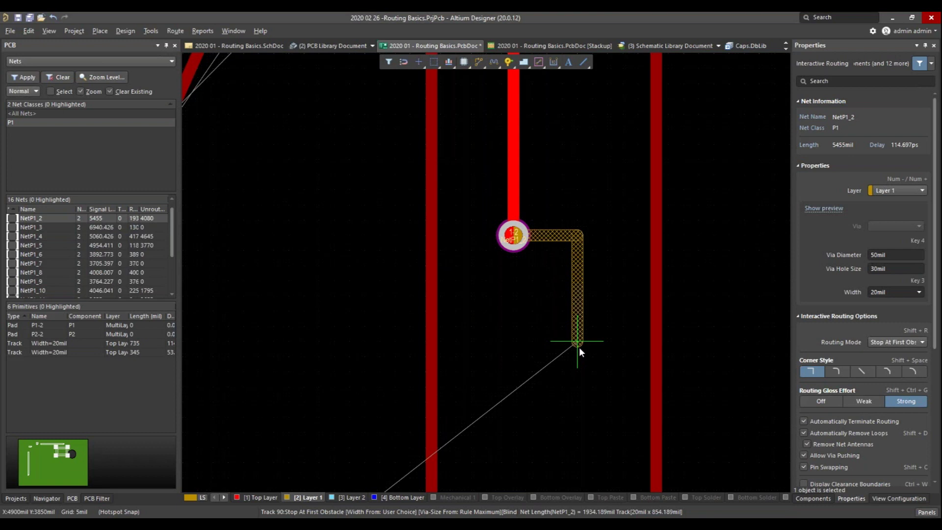
pyautogui.rightClick(579, 347)
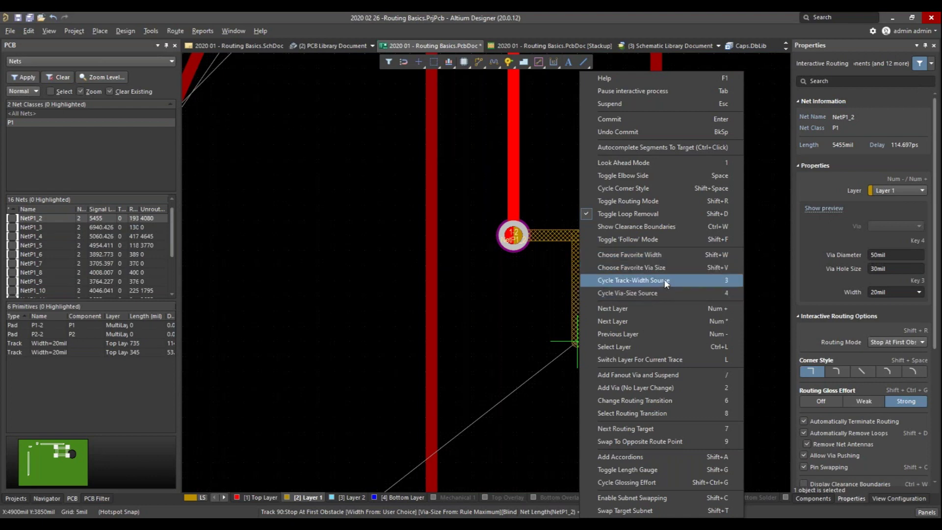
pyautogui.click(550, 248)
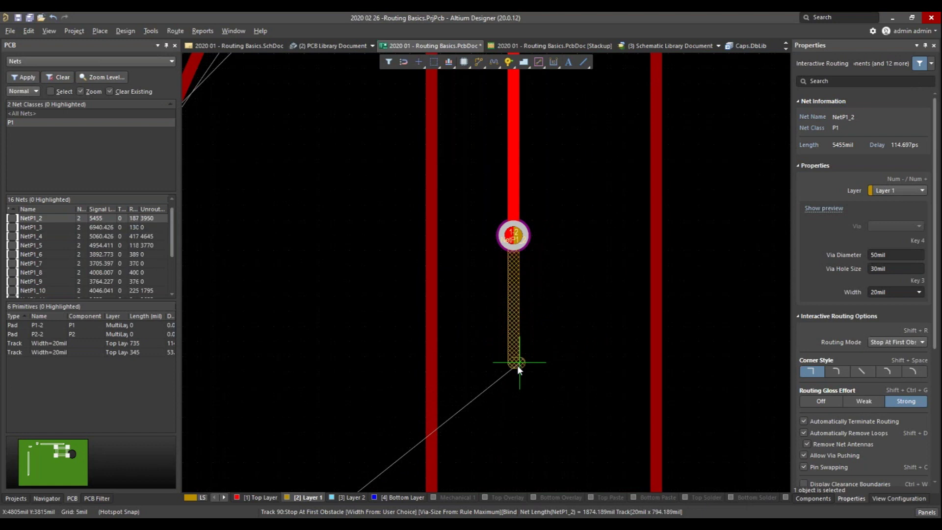
pyautogui.keyDown('ctrl'); pyautogui.scroll(1, 511, 265); pyautogui.keyUp('ctrl')
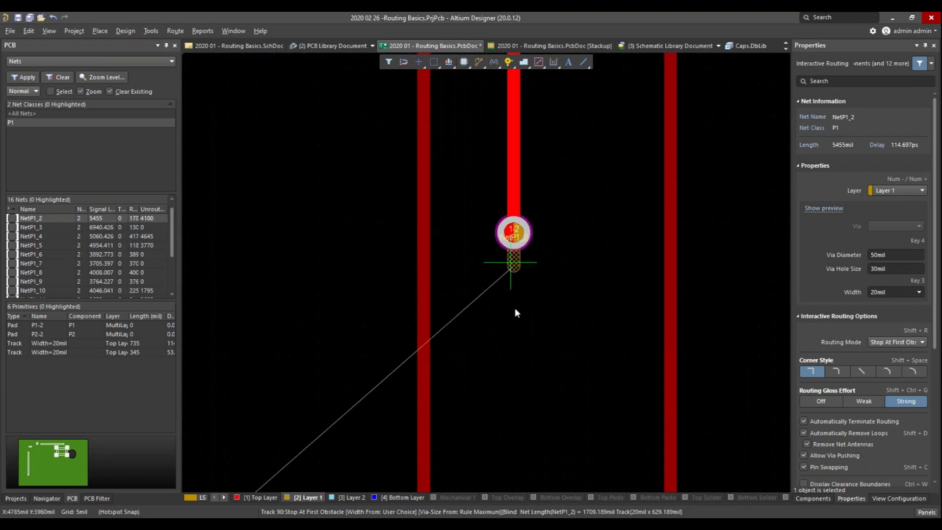
pyautogui.keyDown('ctrl'); pyautogui.scroll(2, 511, 325); pyautogui.keyUp('ctrl')
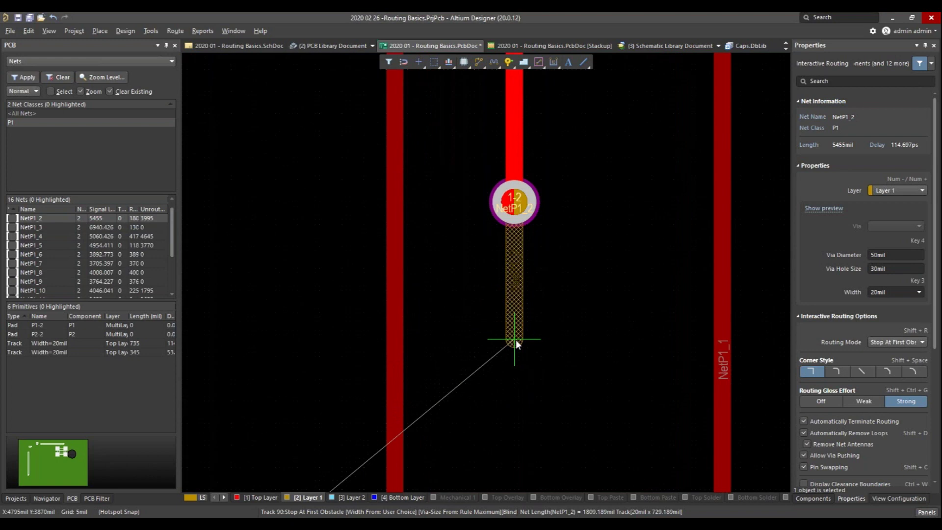
# Switch NetP1_2 to Layer 2 at the end of its Layer 1 segment through a 50 mil via with a 30 mil hole
pyautogui.press('KP_Multiply')
pyautogui.press('4')
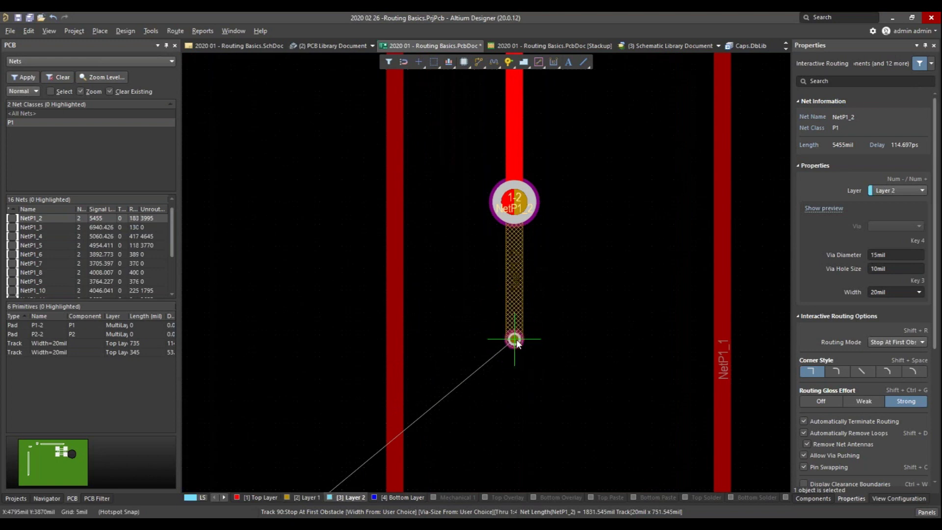
pyautogui.press('4')
pyautogui.press('4')
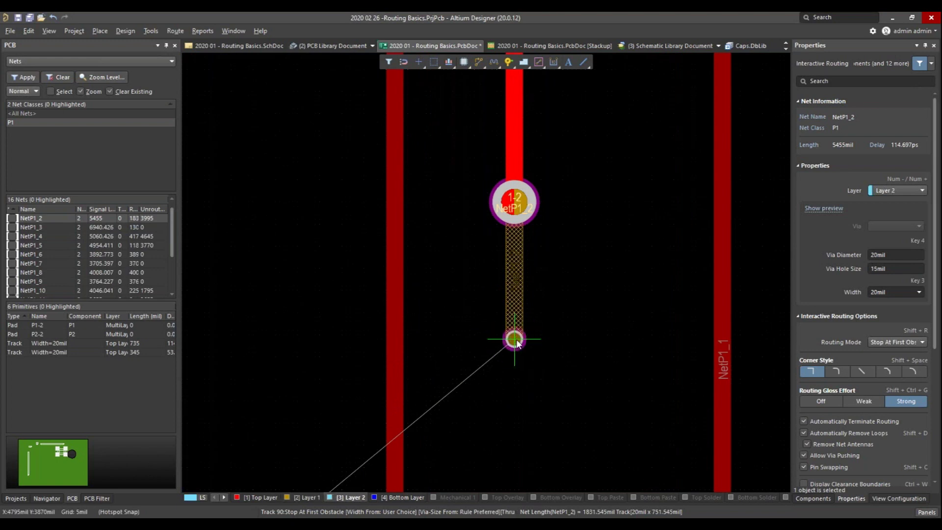
pyautogui.press('4')
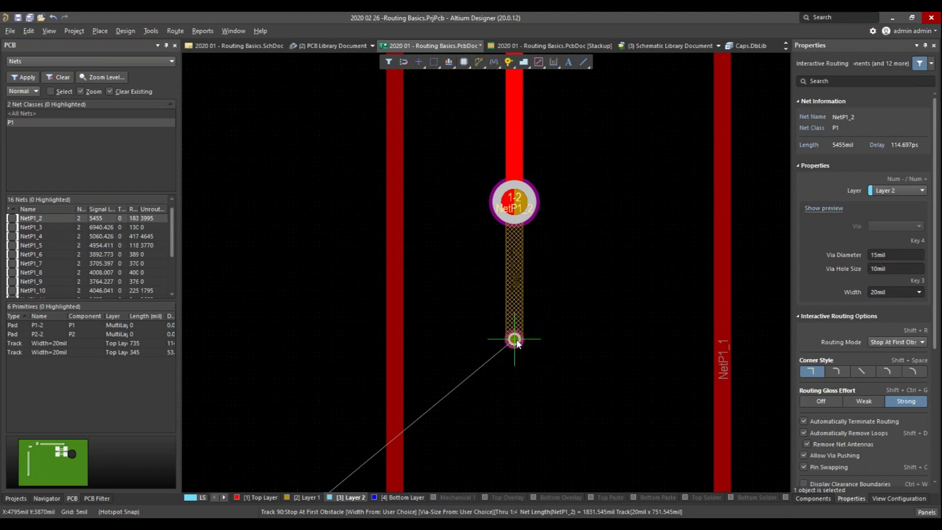
pyautogui.click(517, 343)
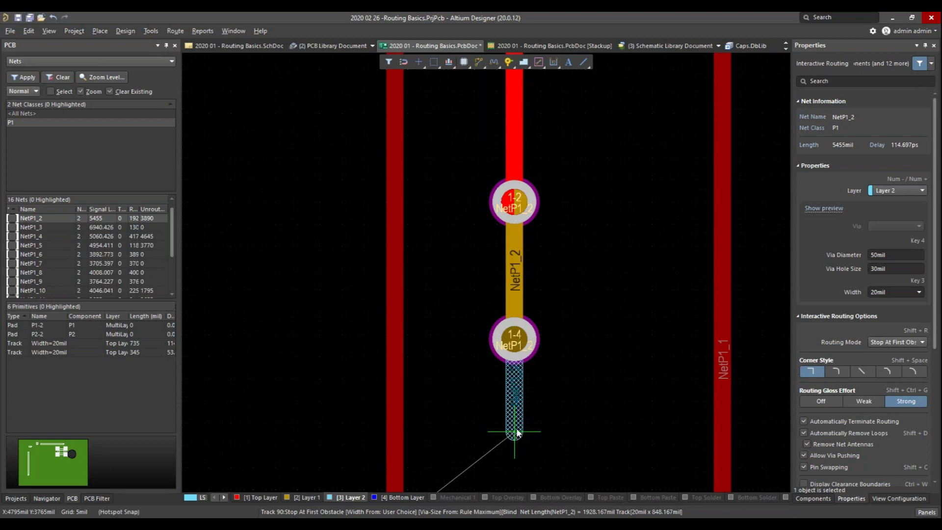
# Review the favorite via sizes and the list of interactive routing shortcuts, closing both without a change
pyautogui.hotkey('shift', 'v')
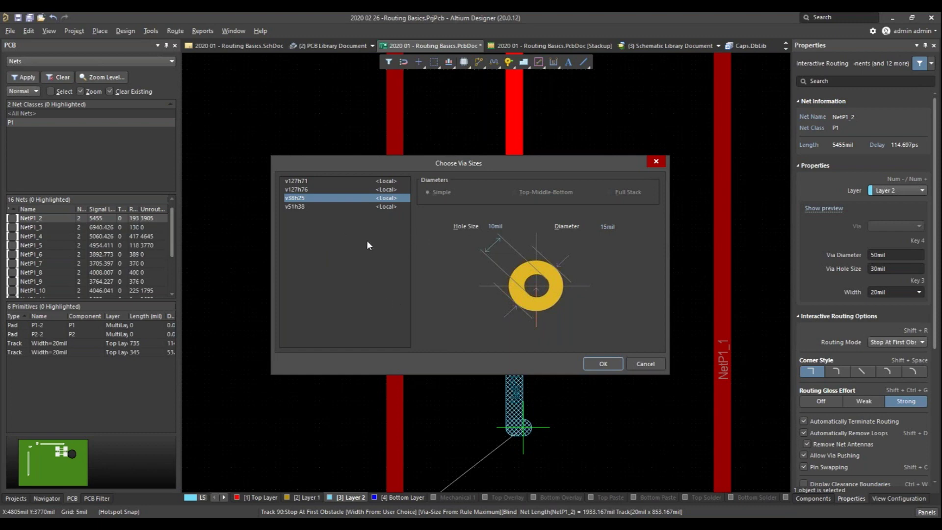
pyautogui.click(499, 223)
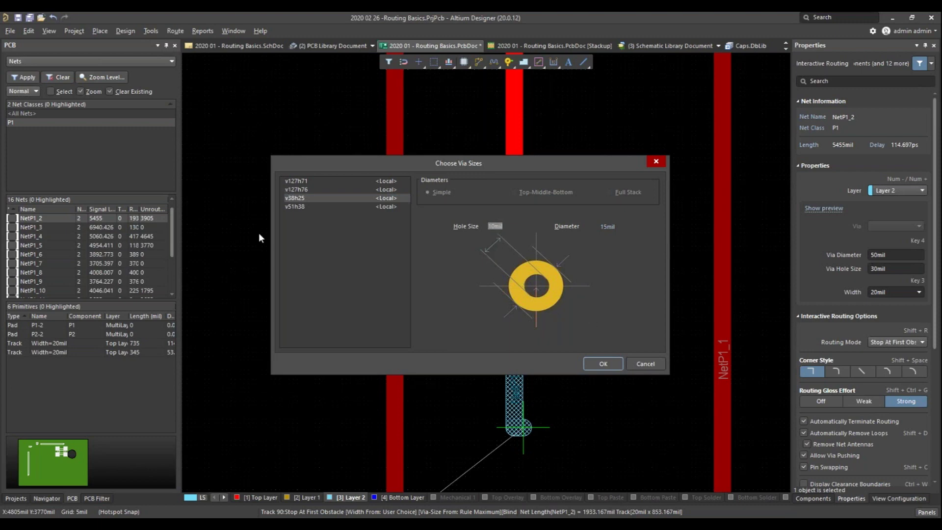
pyautogui.click(648, 365)
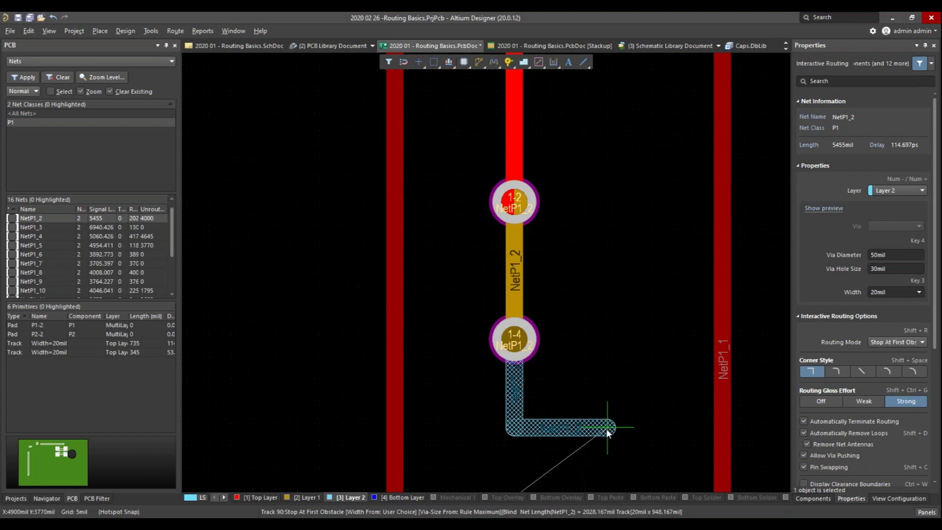
pyautogui.hotkey('shift', 'F1')
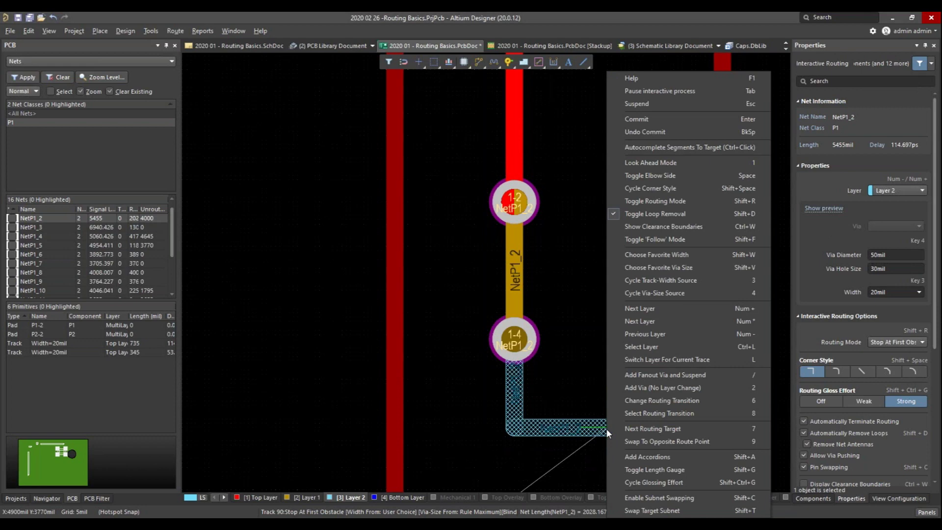
pyautogui.press('Escape')
# Pause the route, set NetP1_2's layer to Bottom Layer, and show and hide the via's layer preview
pyautogui.press('Tab')
pyautogui.scroll(-1, 840, 278)
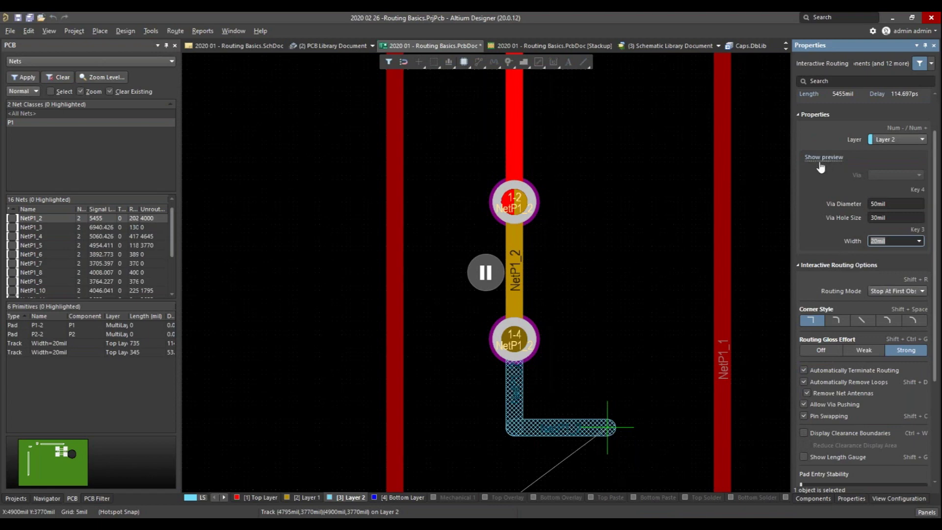
pyautogui.click(888, 139)
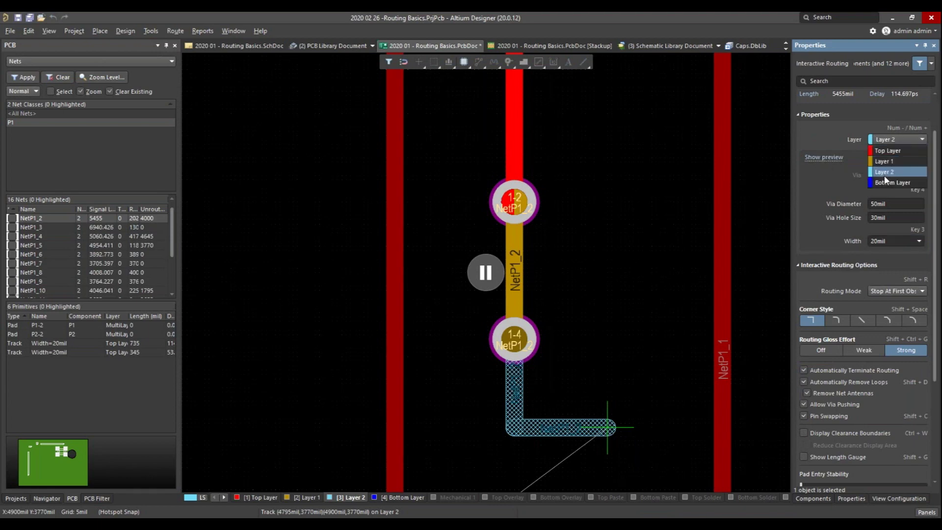
pyautogui.click(881, 182)
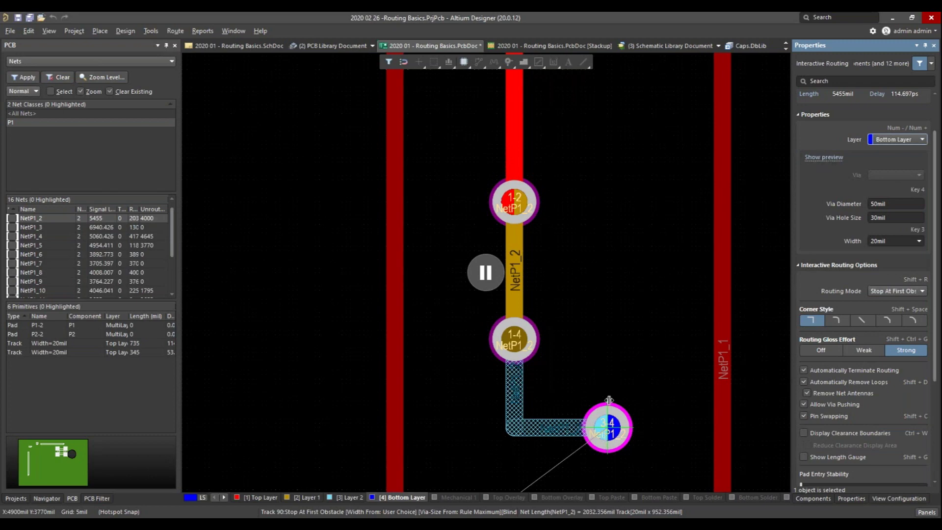
pyautogui.click(818, 158)
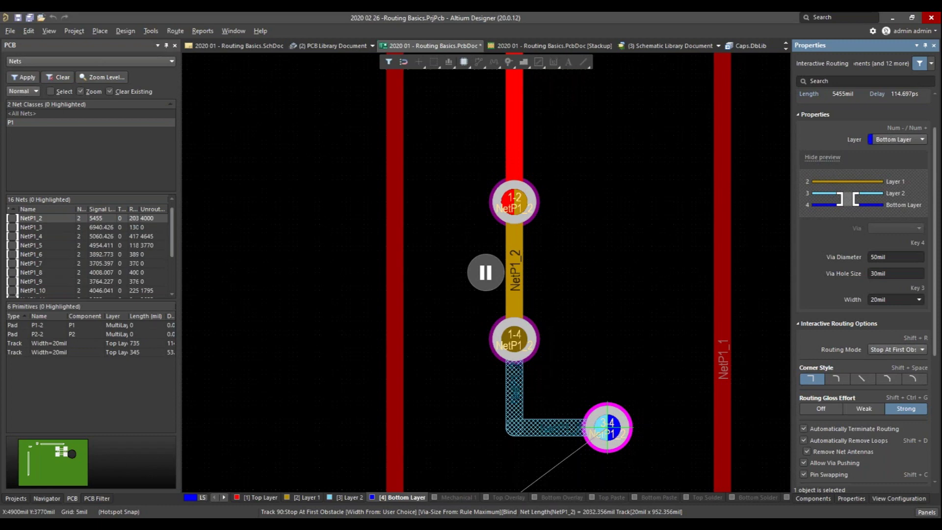
pyautogui.click(822, 156)
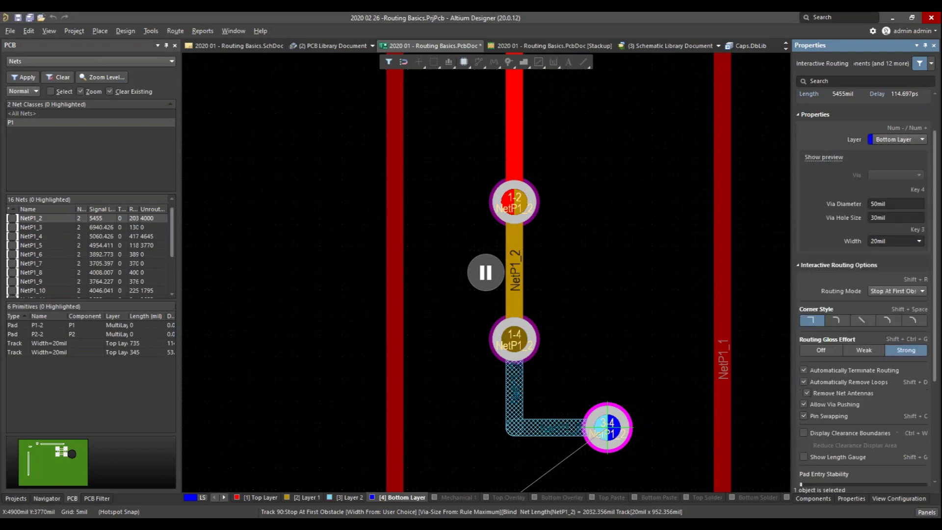
# Examine the paused route's via hole size, available track widths, interactive routing options and applicable rules
pyautogui.click(889, 218)
pyautogui.click(919, 240)
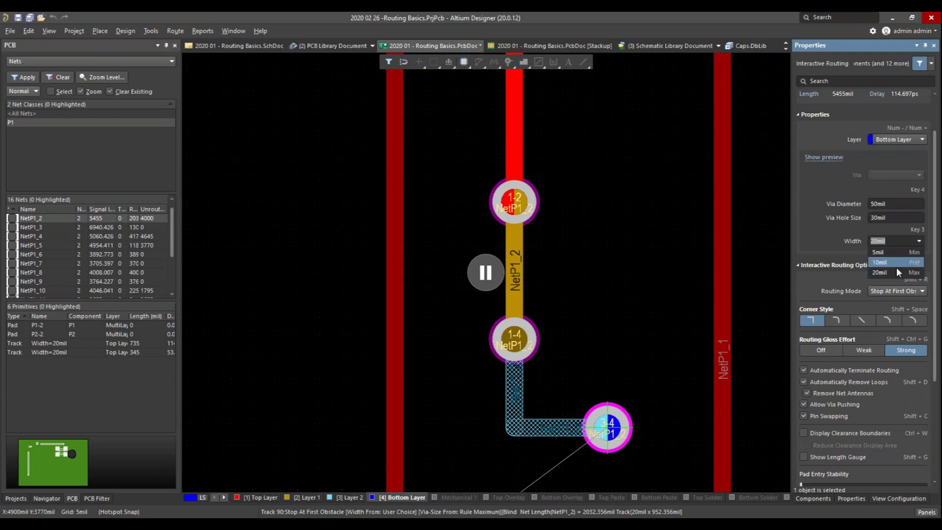
pyautogui.click(824, 237)
pyautogui.click(877, 241)
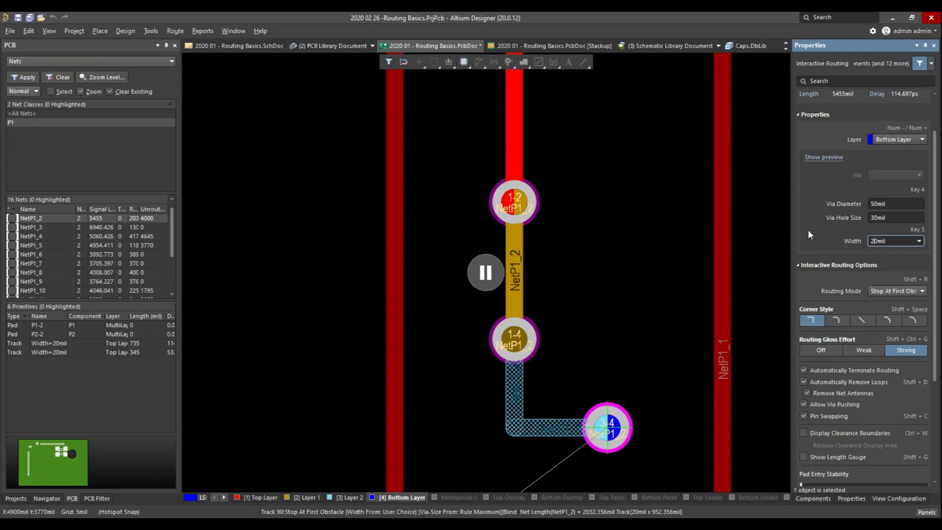
pyautogui.scroll(-3, 858, 265)
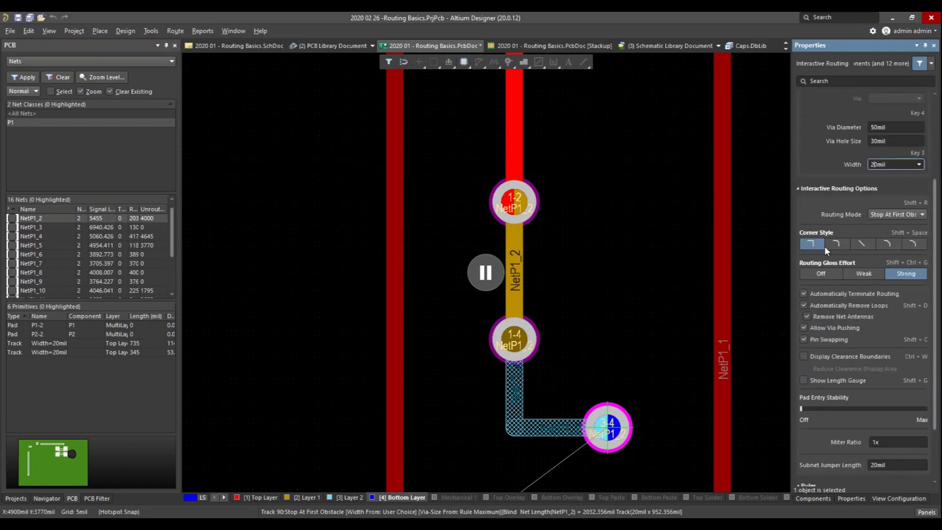
pyautogui.scroll(-2, 906, 277)
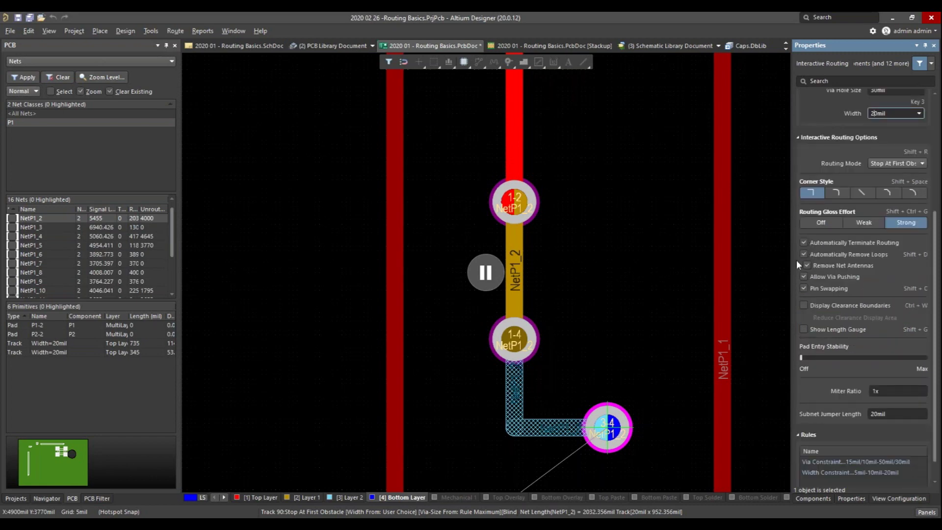
# Resume NetP1_2's routing and end it at the second via, discarding the unplaced segments
pyautogui.click(493, 271)
pyautogui.keyDown('ctrl'); pyautogui.scroll(-5, 608, 429); pyautogui.keyUp('ctrl')
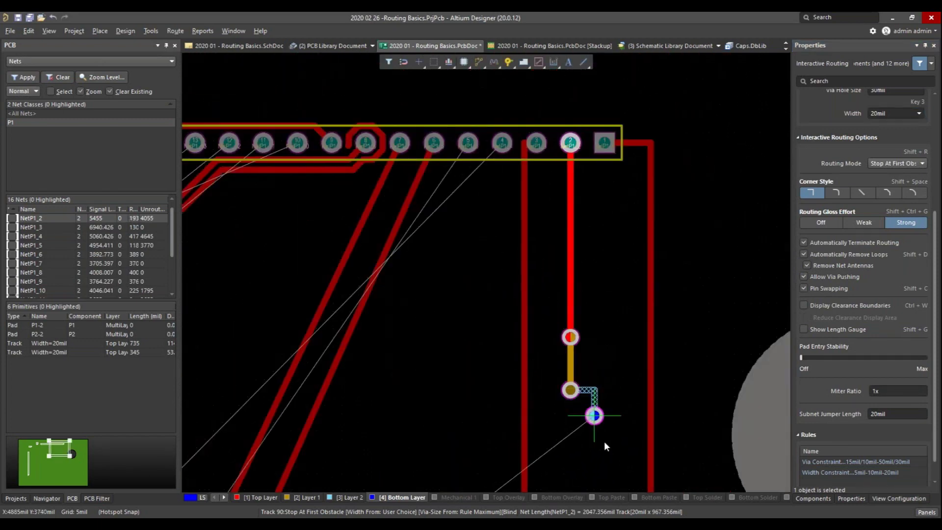
pyautogui.rightClick(604, 444)
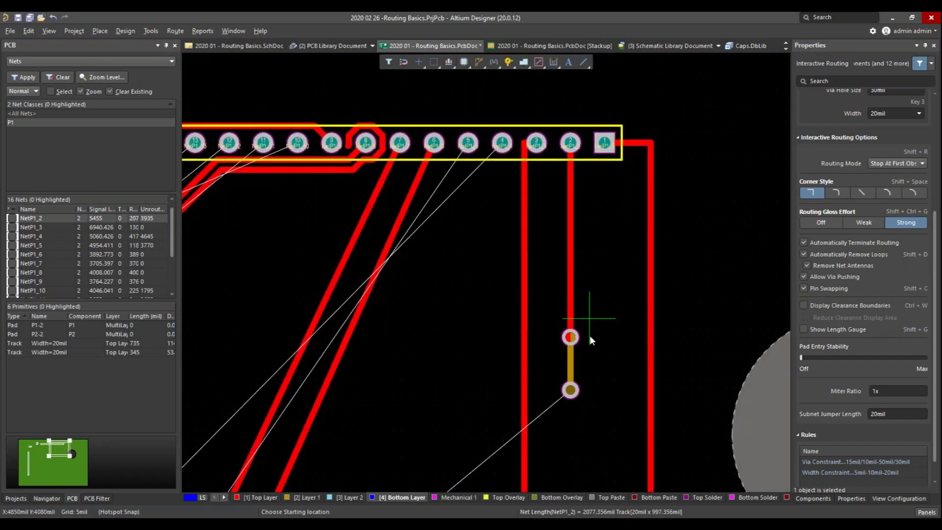
pyautogui.click(532, 225)
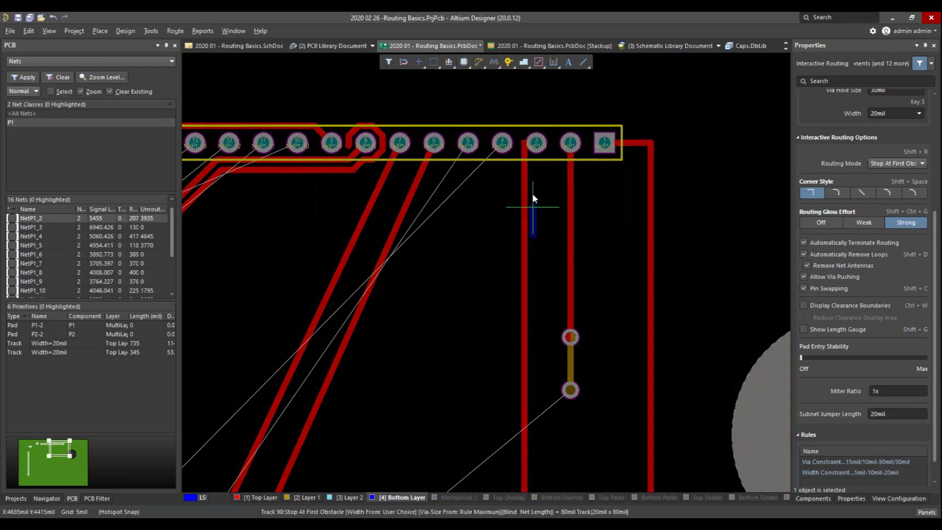
pyautogui.click(537, 143)
pyautogui.keyDown('ctrl'); pyautogui.scroll(4, 543, 141); pyautogui.keyUp('ctrl')
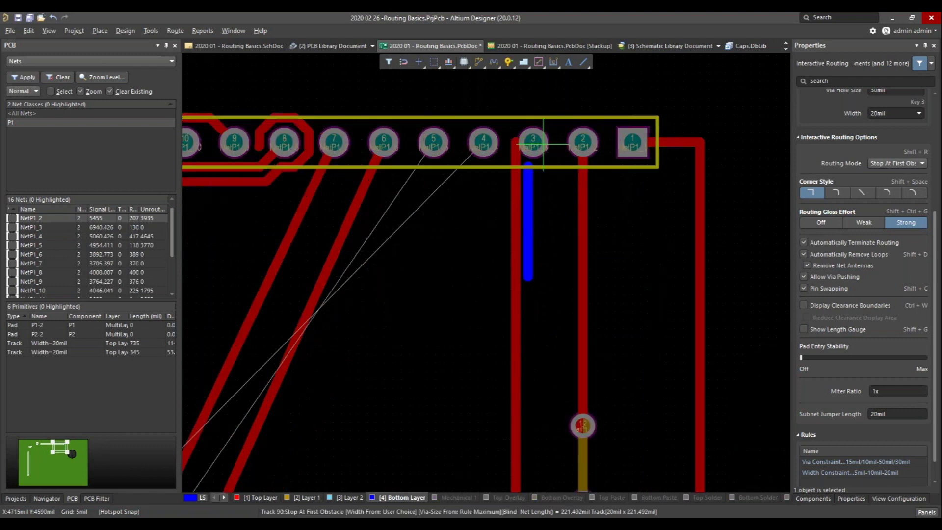
pyautogui.rightClick(465, 207)
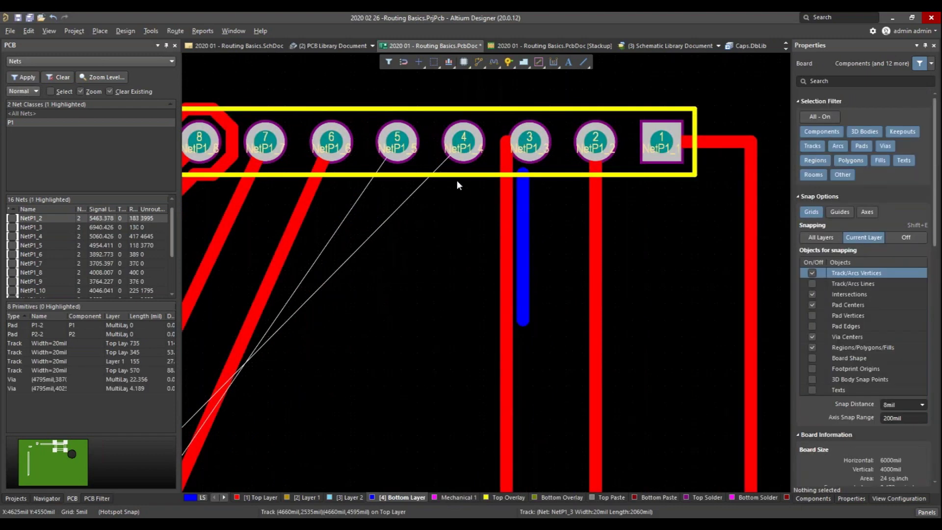
pyautogui.click(525, 271)
pyautogui.press('Delete')
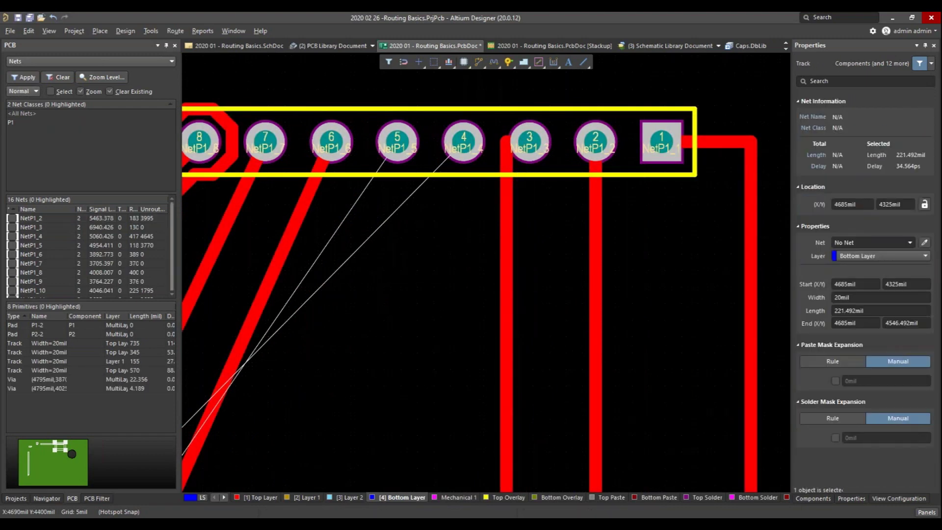
# Delete the long vertical NetP1_3 track on the Top Layer beneath P2's pad 3
pyautogui.click(507, 272)
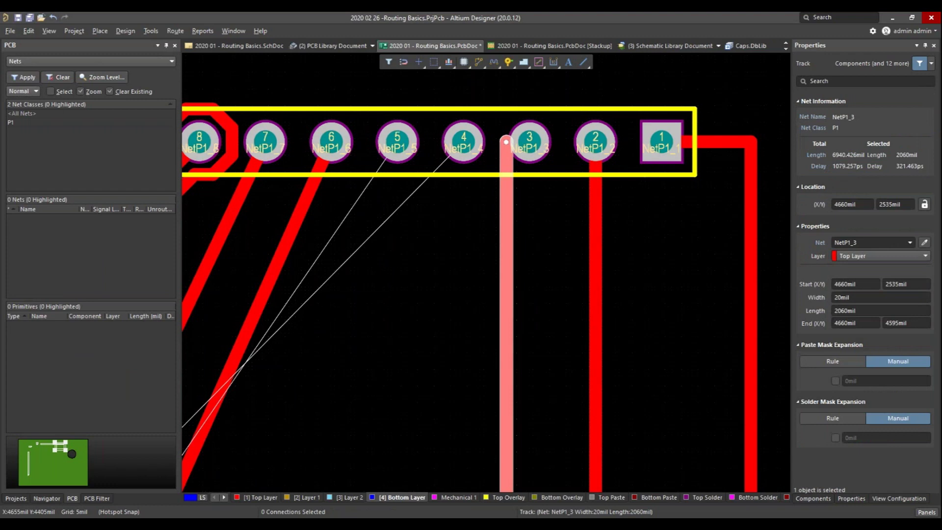
pyautogui.press('Delete')
pyautogui.press('Delete')
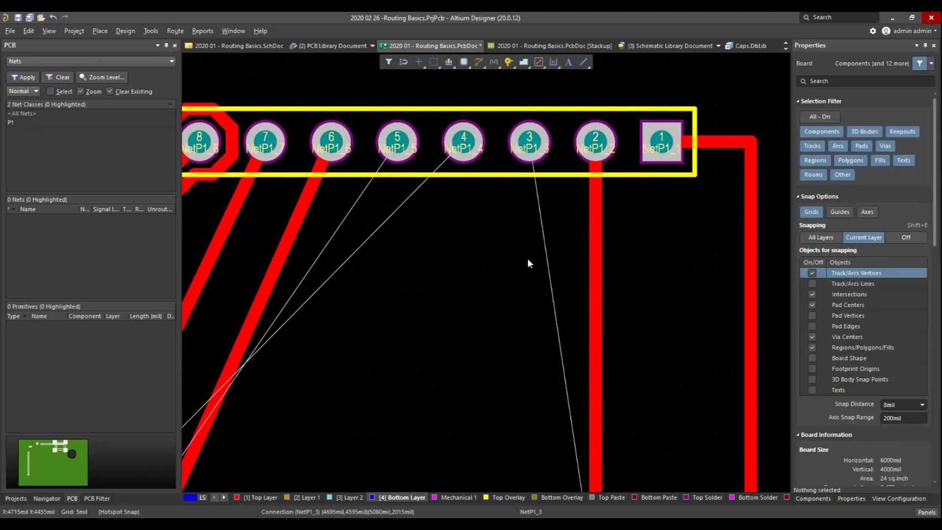
# Route NetP1_4 on the Top Layer with a 20 mil track from its open end near P1 to P2's pad 4 and end the route
pyautogui.keyDown('ctrl'); pyautogui.scroll(-2, 528, 356); pyautogui.keyUp('ctrl')
pyautogui.moveTo(522, 436); pyautogui.dragTo(520, 261, button='right')
pyautogui.keyDown('ctrl'); pyautogui.scroll(-5, 493, 404); pyautogui.keyUp('ctrl')
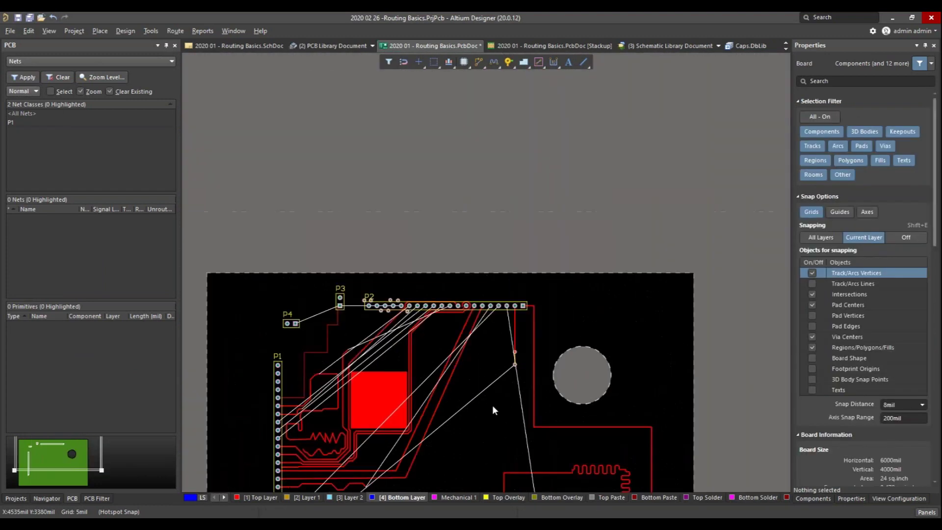
pyautogui.moveTo(473, 450); pyautogui.dragTo(519, 345, button='right')
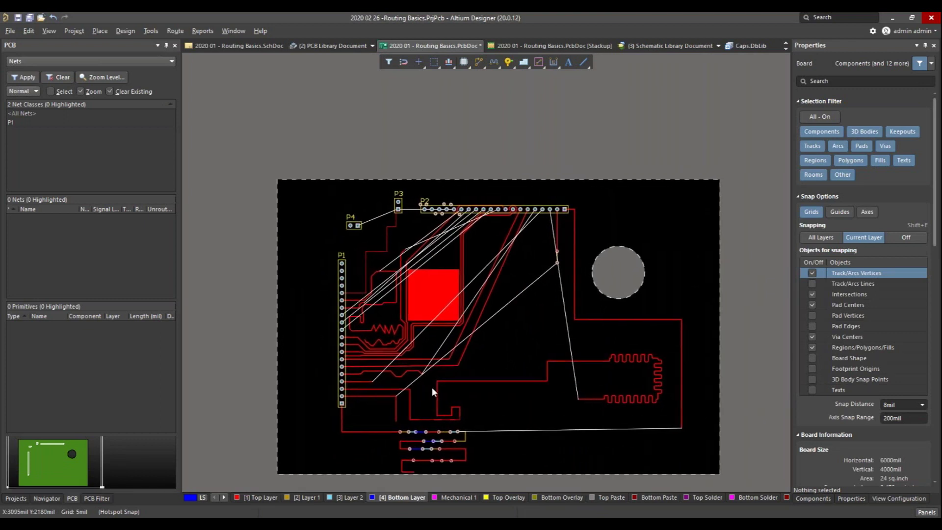
pyautogui.press('p')
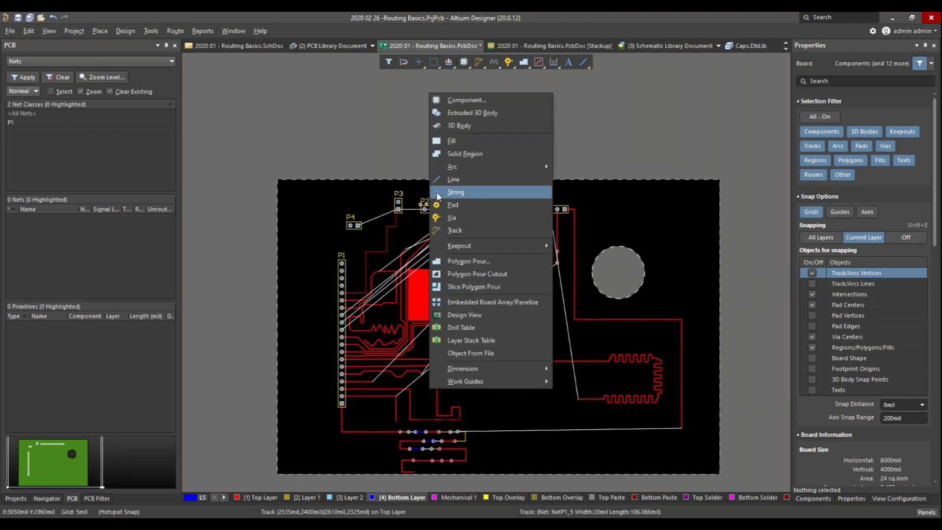
pyautogui.click(454, 230)
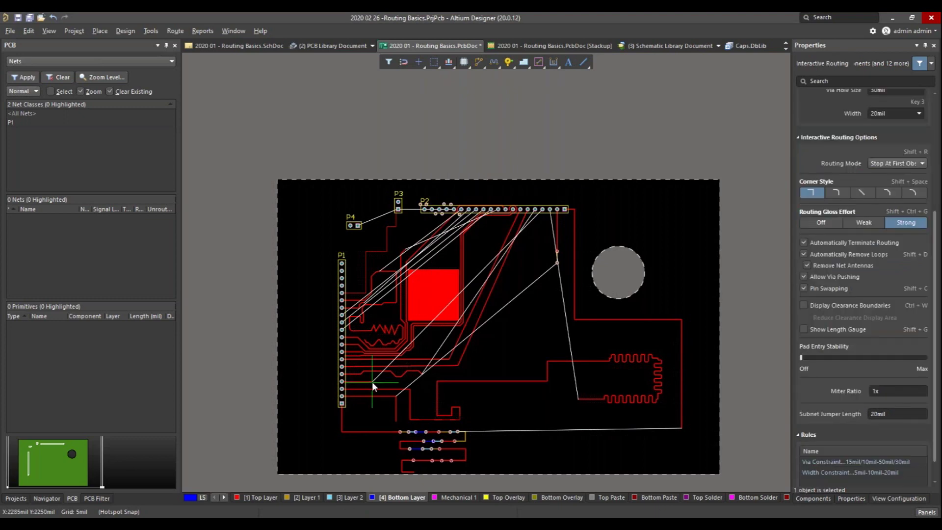
pyautogui.keyDown('ctrl'); pyautogui.scroll(3, 373, 379); pyautogui.keyUp('ctrl')
pyautogui.click(373, 383)
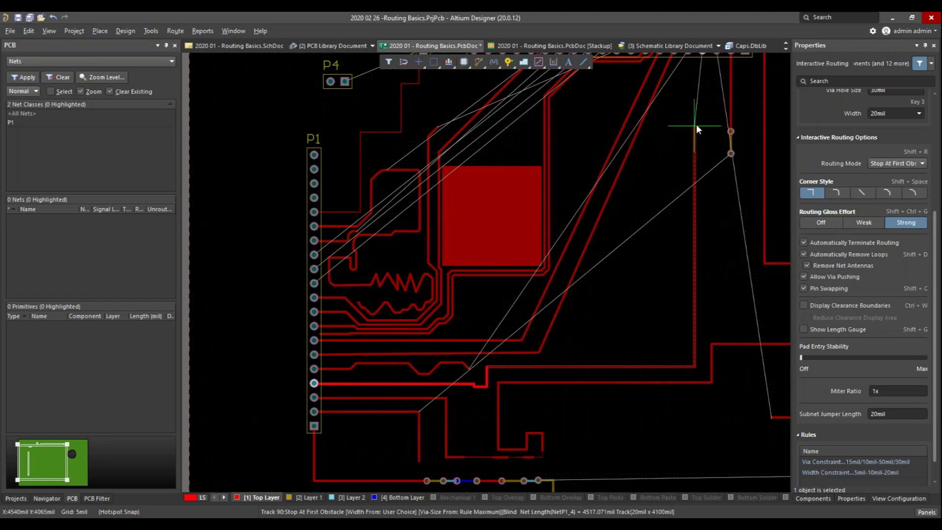
pyautogui.scroll(3, 696, 124)
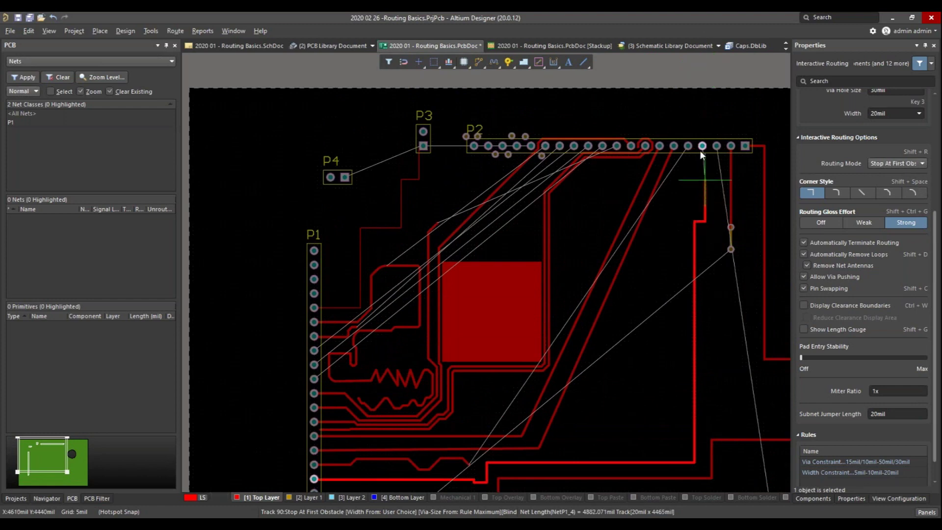
pyautogui.keyDown('ctrl'); pyautogui.scroll(2, 694, 173); pyautogui.keyUp('ctrl')
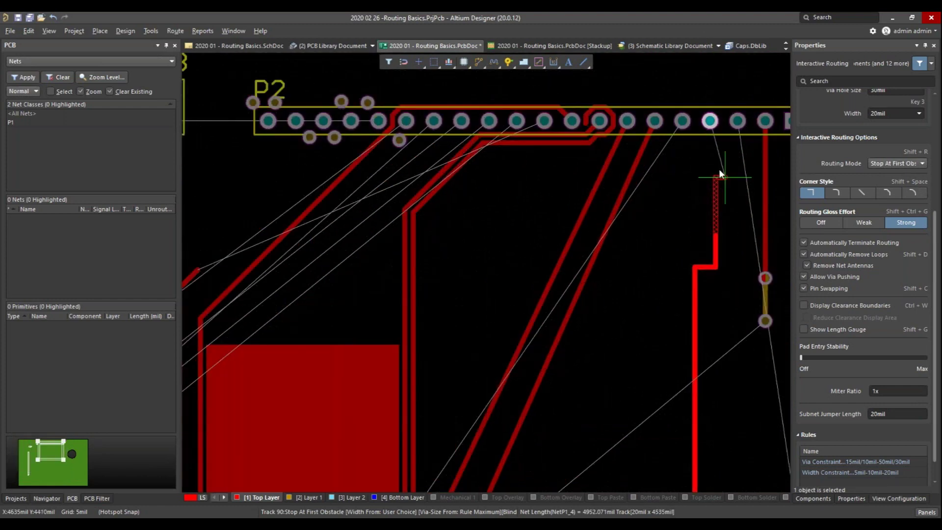
pyautogui.click(709, 121)
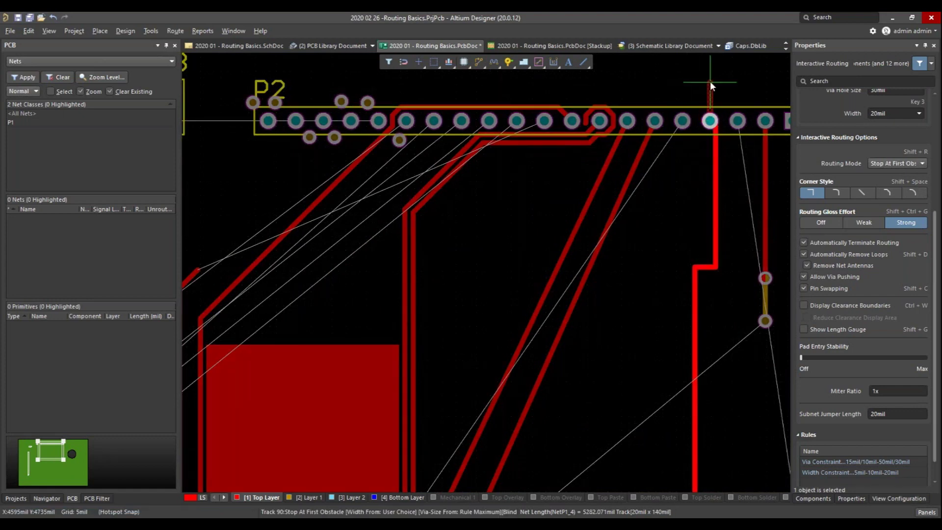
pyautogui.rightClick(711, 82)
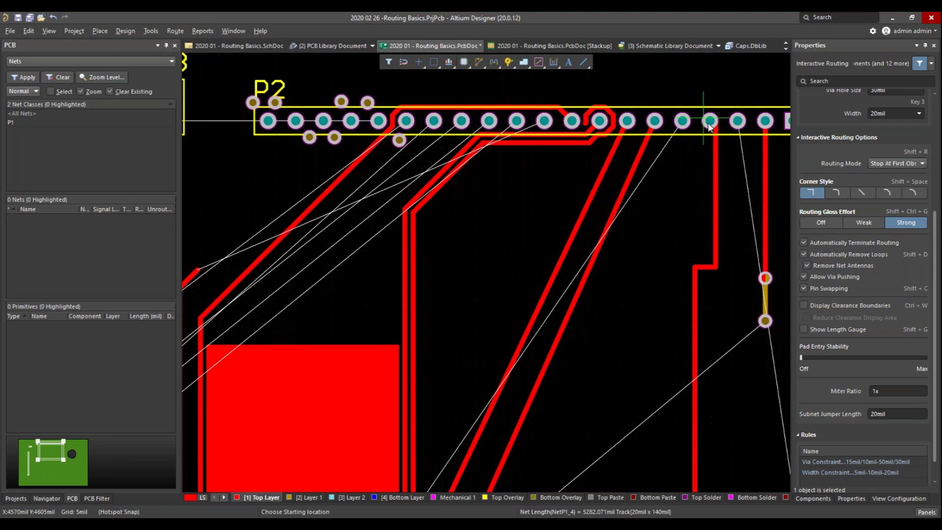
# Reroute NetP1_4 straight down from the centre of P2's pad 4 to the horizontal jog, replacing the off-centre segment through loop removal
pyautogui.click(710, 121)
pyautogui.click(707, 267)
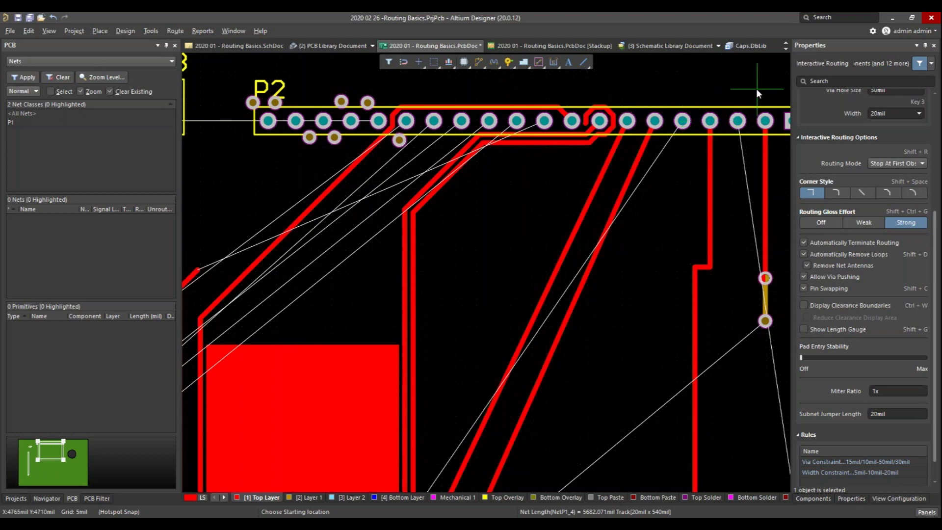
pyautogui.press('Escape')
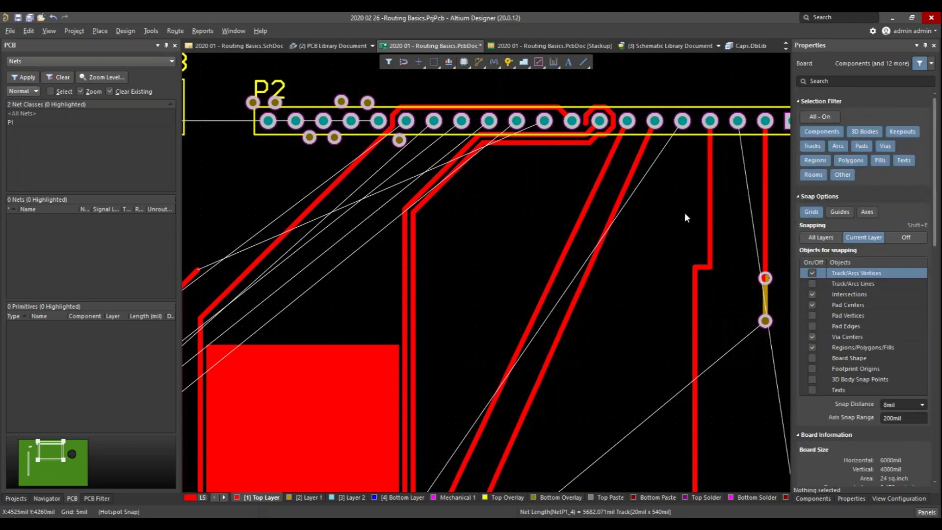
pyautogui.press('p')
pyautogui.press('t')
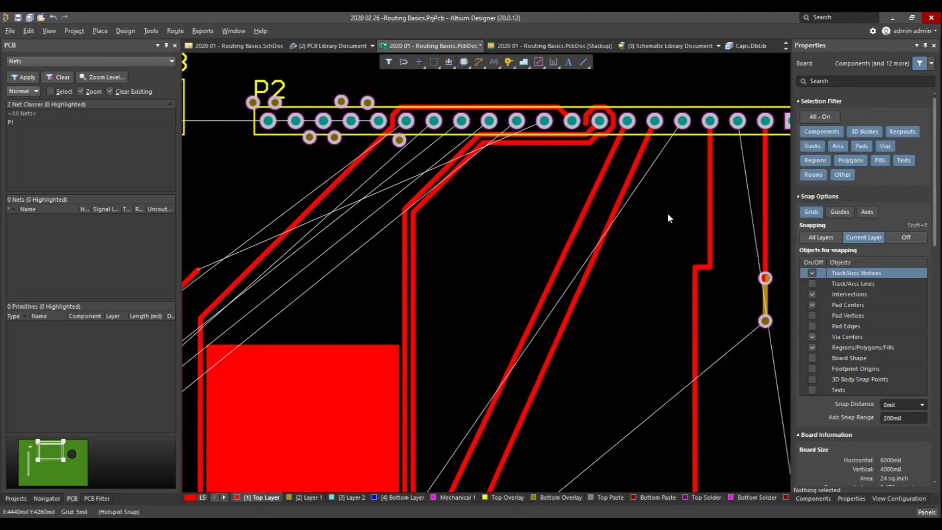
pyautogui.scroll(-1, 828, 316)
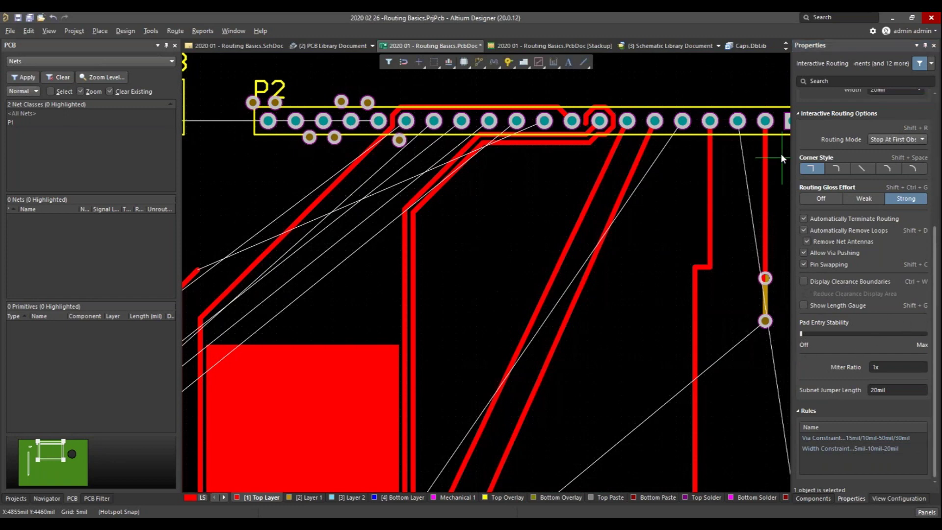
pyautogui.keyDown('ctrl'); pyautogui.scroll(5, 728, 148); pyautogui.keyUp('ctrl')
pyautogui.keyDown('ctrl'); pyautogui.scroll(1, 688, 96); pyautogui.keyUp('ctrl')
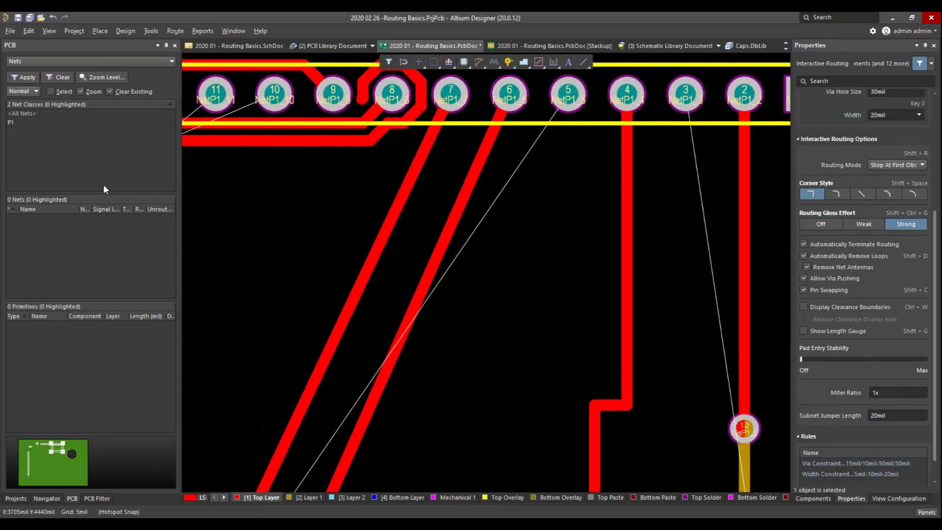
pyautogui.rightClick(103, 185)
pyautogui.rightClick(221, 158)
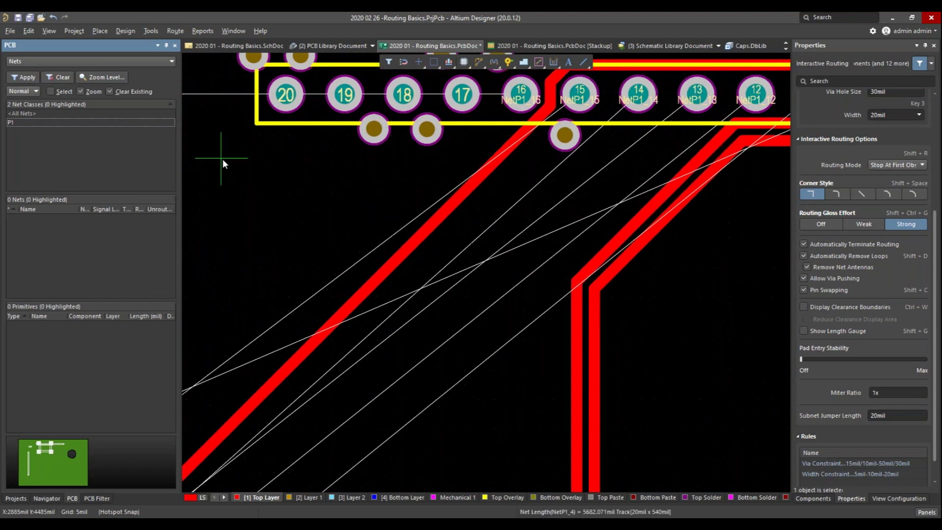
pyautogui.rightClick(220, 155)
# Start interactive routing at connector P3 and set the Pad Entry Stability to Max
pyautogui.keyDown('ctrl'); pyautogui.scroll(-6, 213, 164); pyautogui.keyUp('ctrl')
pyautogui.moveTo(266, 183); pyautogui.dragTo(570, 230, button='right')
pyautogui.keyDown('ctrl'); pyautogui.scroll(6, 476, 193); pyautogui.keyUp('ctrl')
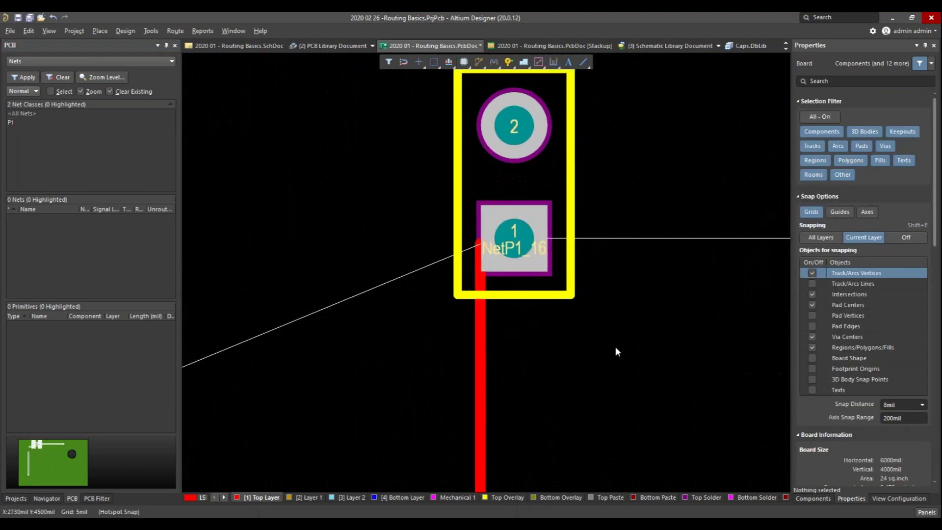
pyautogui.press('p')
pyautogui.press('t')
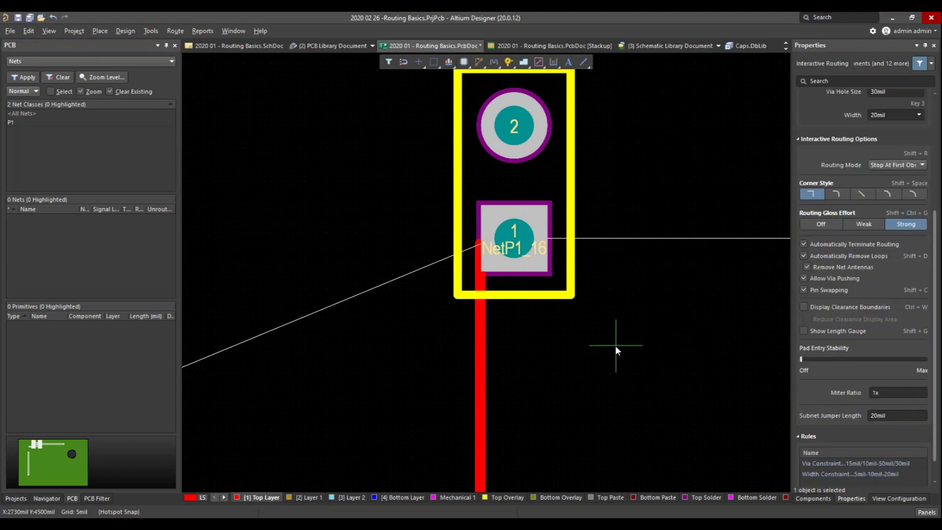
pyautogui.scroll(-1, 816, 336)
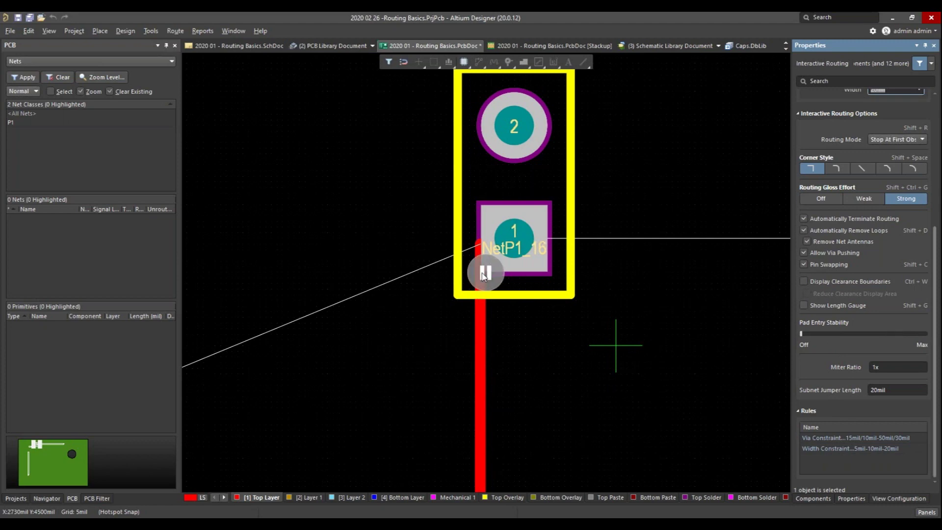
pyautogui.moveTo(801, 338); pyautogui.dragTo(932, 345)
# Leave the routing command and delete the vertical NetP1_16 track on the Top Layer below P3's pad 1
pyautogui.keyDown('ctrl'); pyautogui.scroll(-3, 616, 346); pyautogui.keyUp('ctrl')
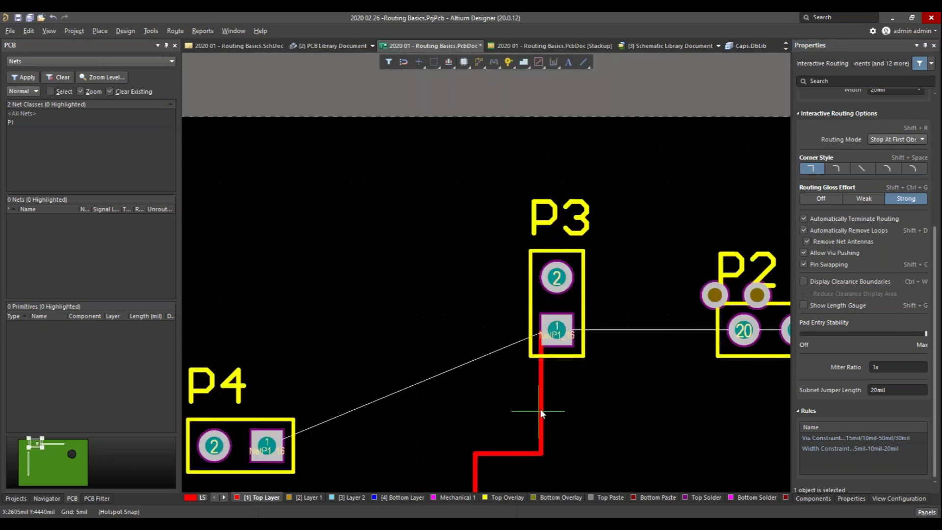
pyautogui.press('Escape')
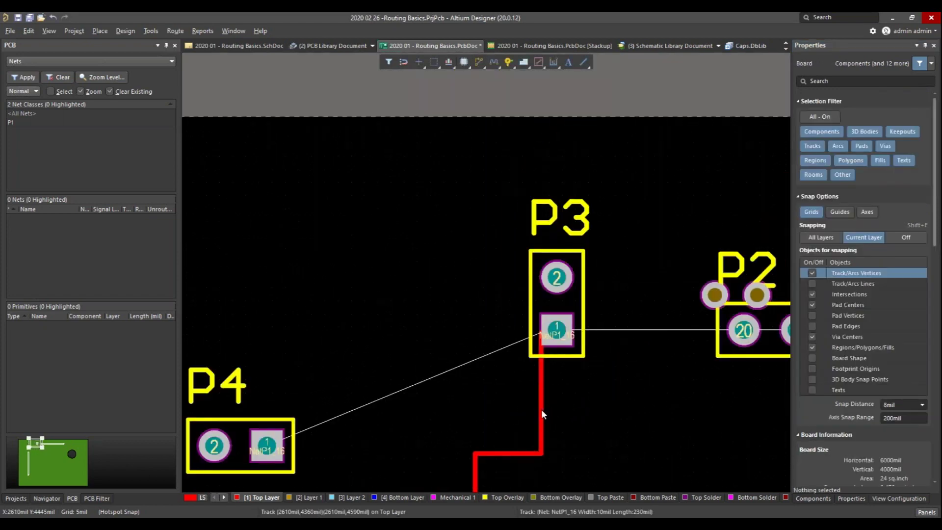
pyautogui.click(540, 409)
pyautogui.press('Delete')
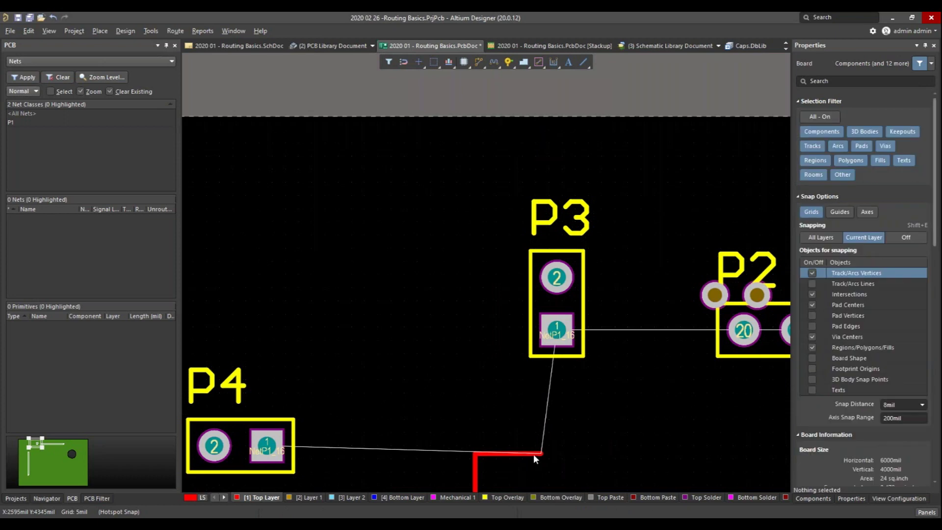
# Start routing NetP1_16 from the open end of the horizontal track below P3 and switch the corner style to Track 45
pyautogui.keyDown('ctrl'); pyautogui.scroll(3, 533, 454); pyautogui.keyUp('ctrl')
pyautogui.moveTo(561, 401); pyautogui.dragTo(554, 405, button='right')
pyautogui.press('p')
pyautogui.press('t')
pyautogui.click(516, 422)
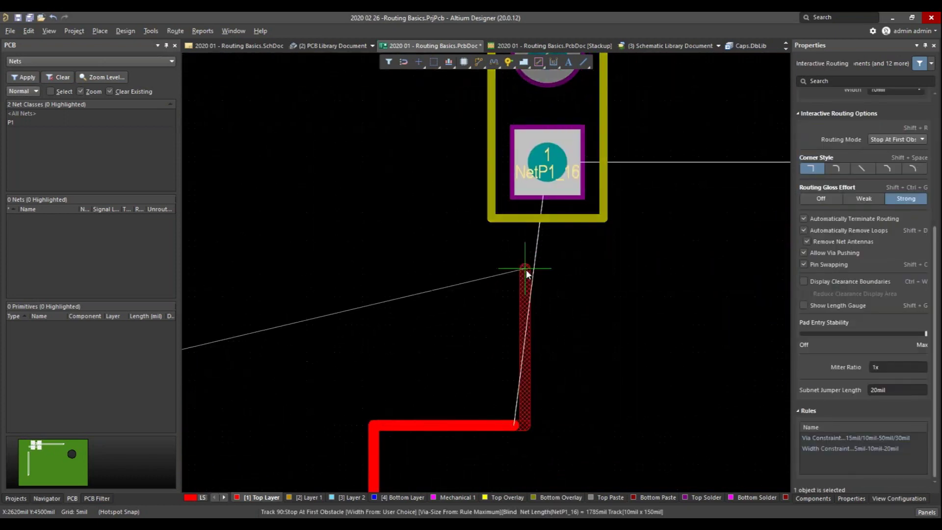
pyautogui.keyDown('ctrl'); pyautogui.scroll(1, 515, 199); pyautogui.keyUp('ctrl')
pyautogui.keyDown('ctrl'); pyautogui.scroll(1, 515, 201); pyautogui.keyUp('ctrl')
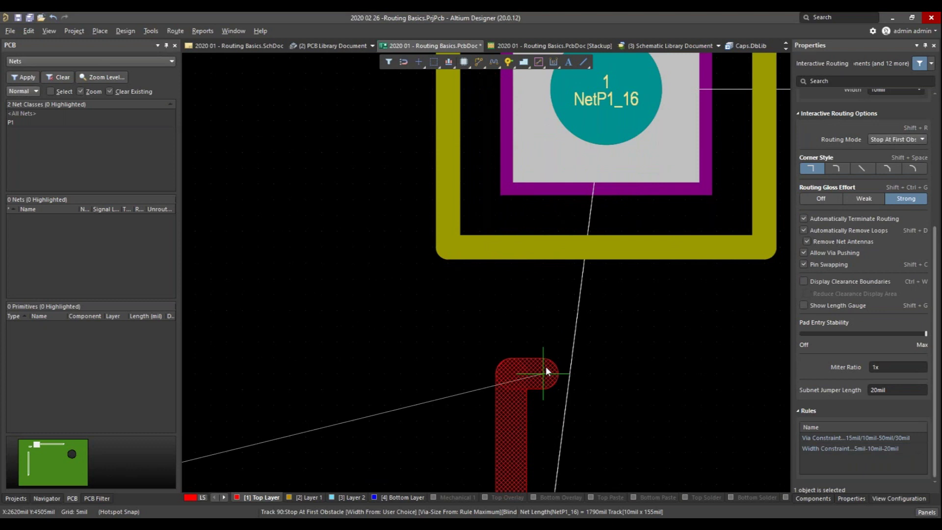
pyautogui.hotkey('shift', 'space')
pyautogui.hotkey('shift', 'space')
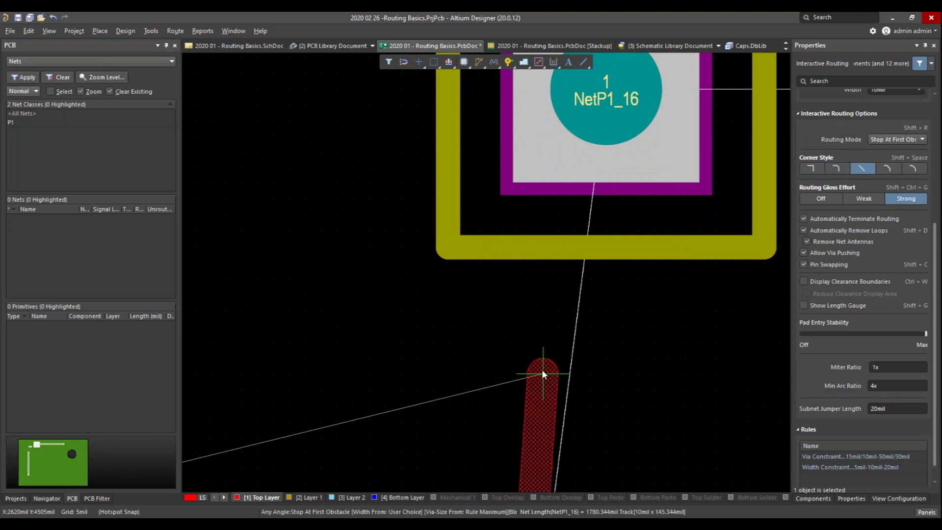
pyautogui.hotkey('shift', 'space')
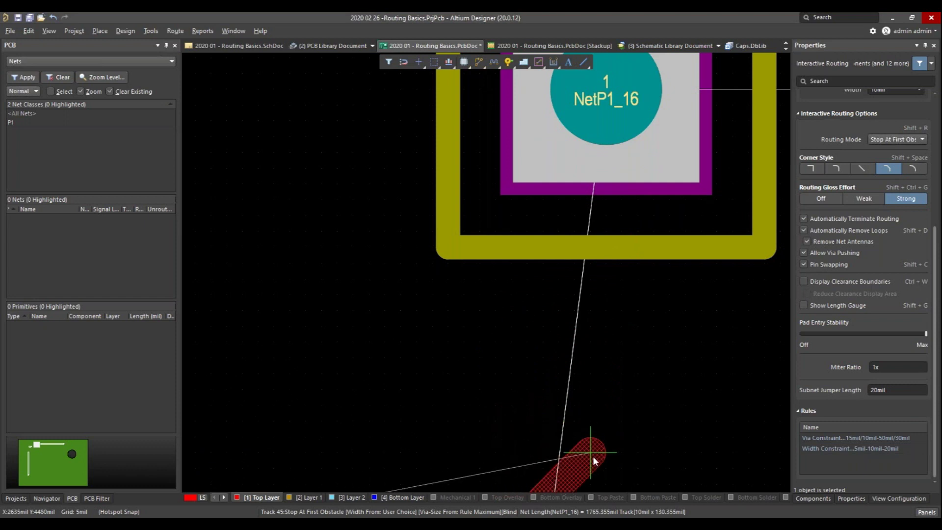
# Route NetP1_16 in 45-degree and vertical segments to just below P3's pad 1, re-placing the last diagonal, and end the route
pyautogui.click(593, 454)
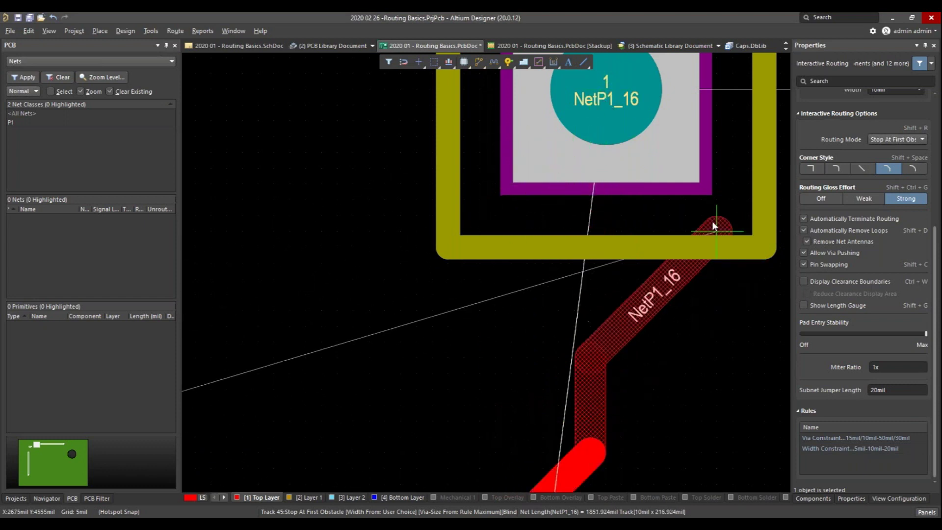
pyautogui.click(708, 282)
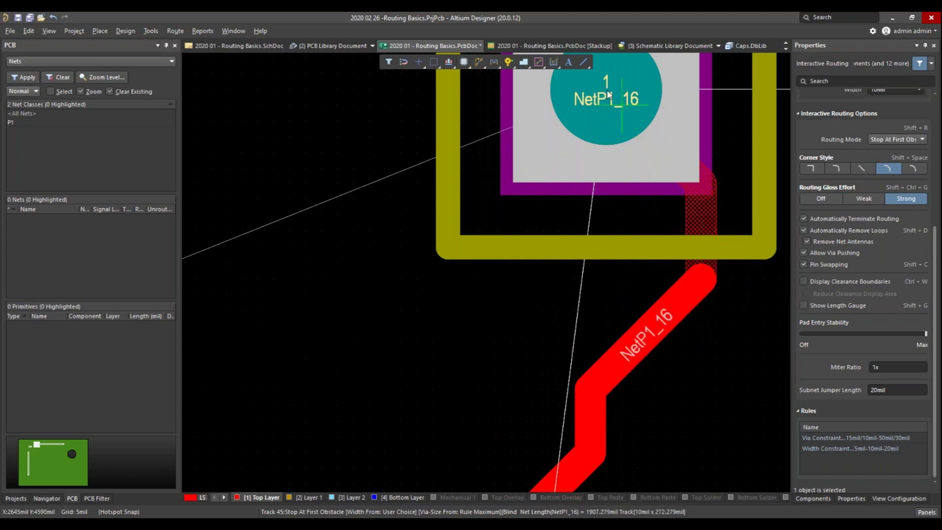
pyautogui.scroll(2, 608, 95)
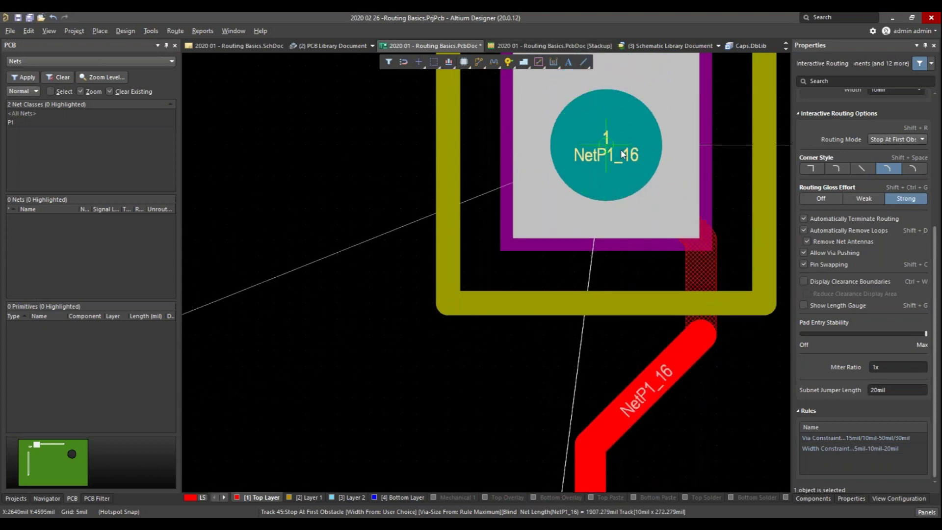
pyautogui.press('BackSpace')
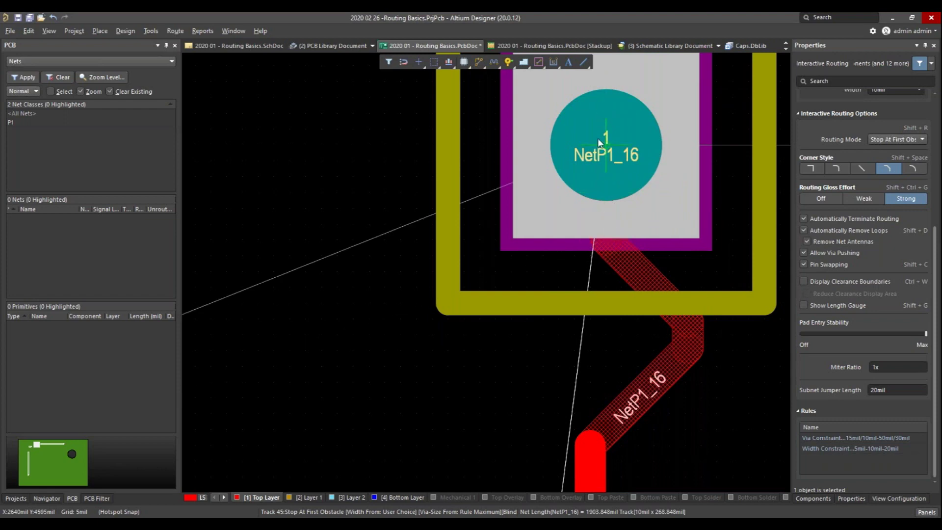
pyautogui.click(706, 311)
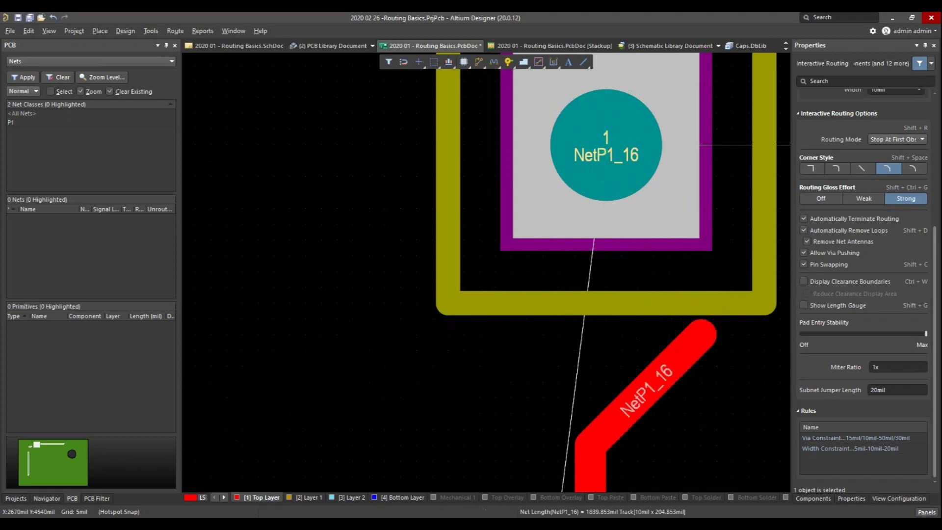
pyautogui.rightClick(703, 308)
pyautogui.rightClick(702, 306)
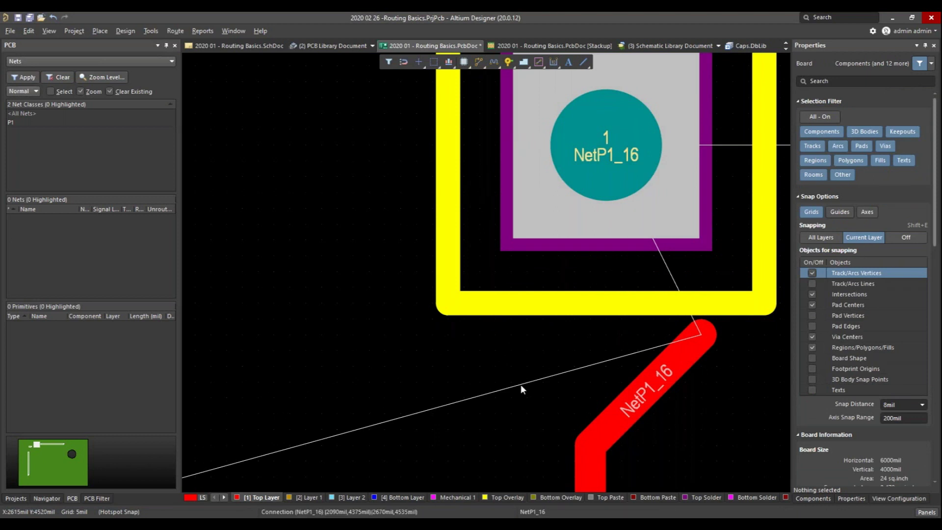
pyautogui.hotkey('ctrl', 'w')
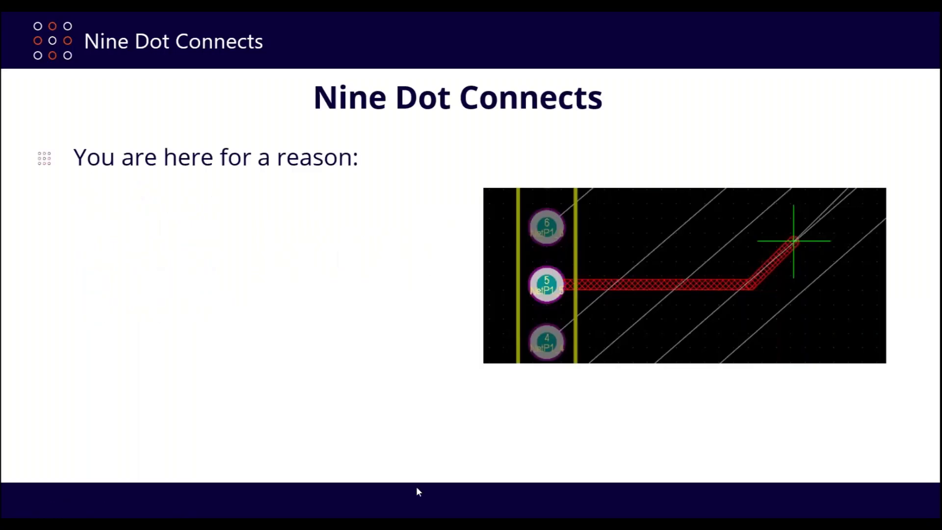
pyautogui.click(389, 467)
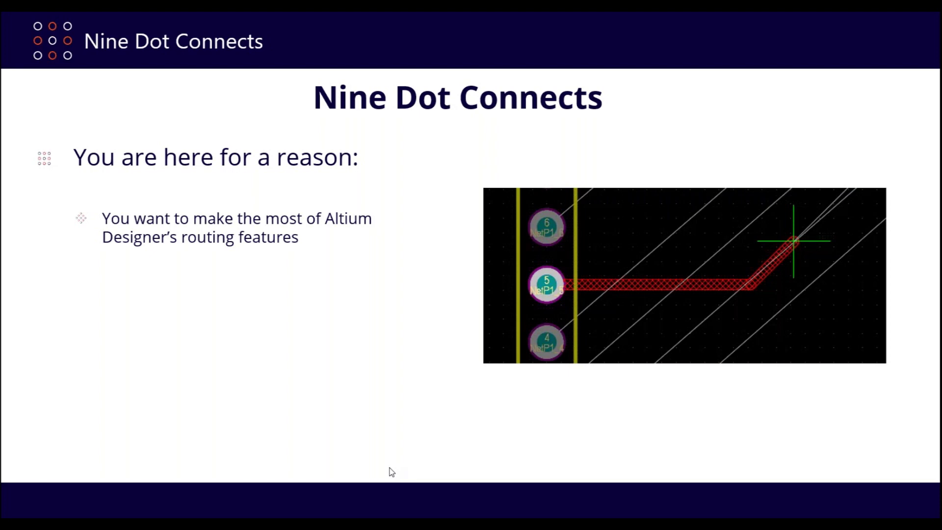
pyautogui.click(205, 347)
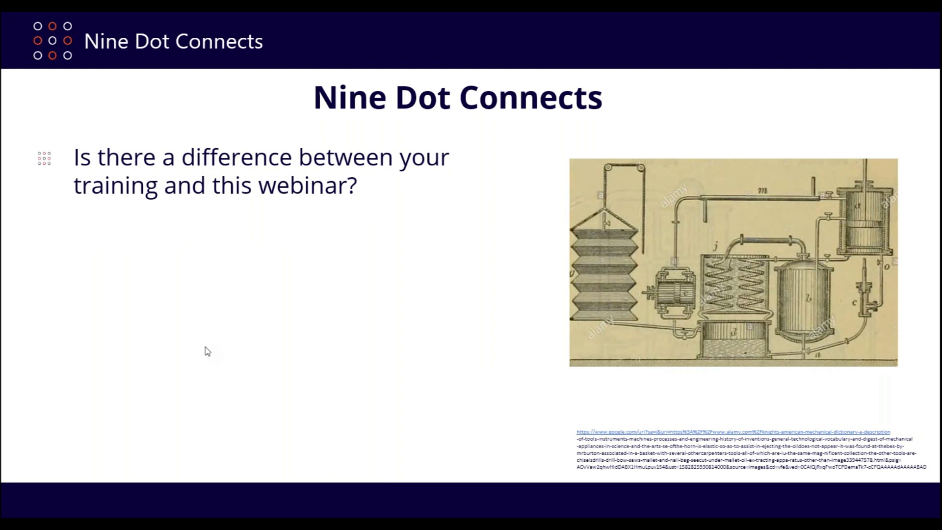
pyautogui.click(205, 346)
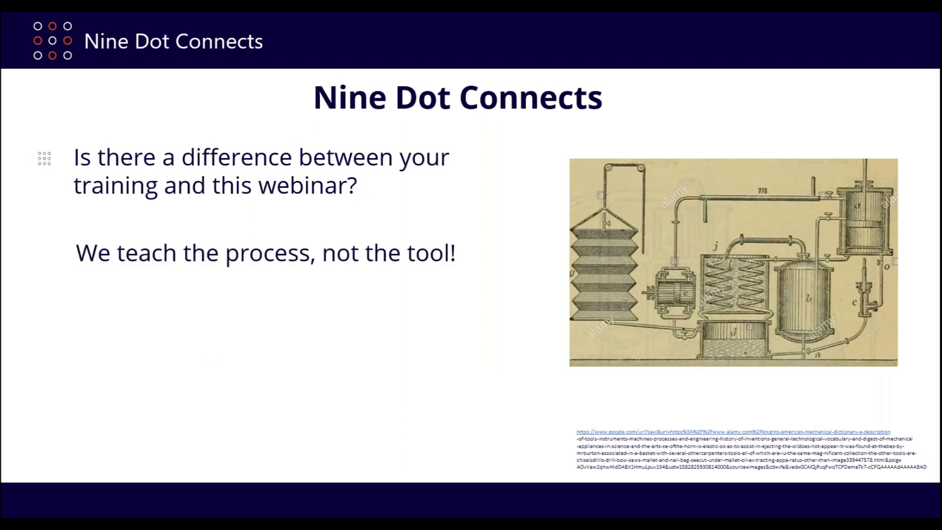